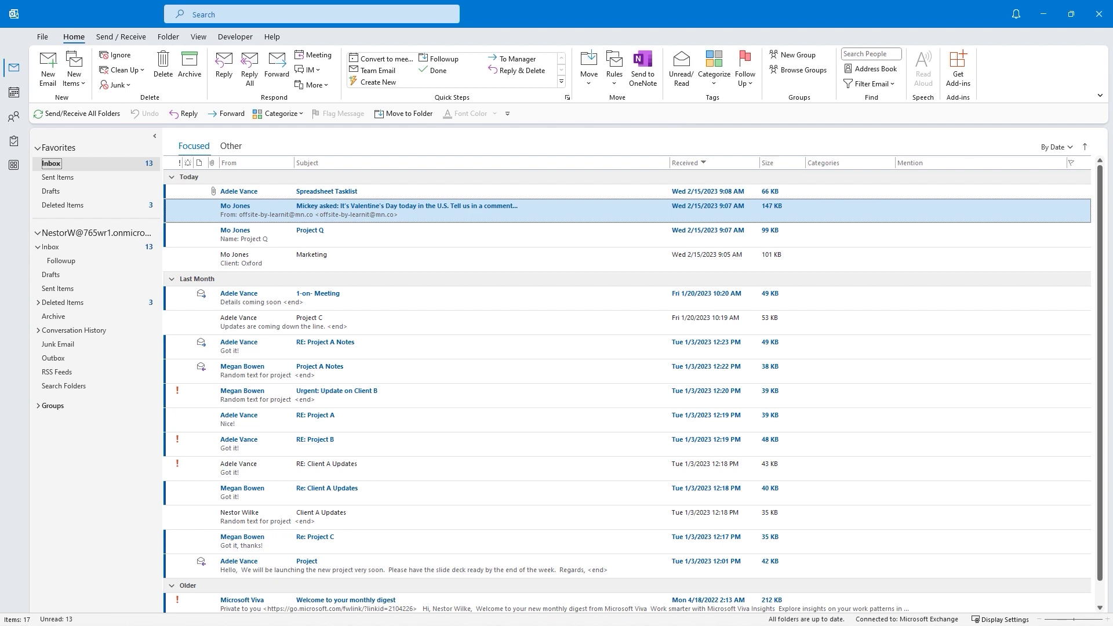
pyautogui.click(99, 499)
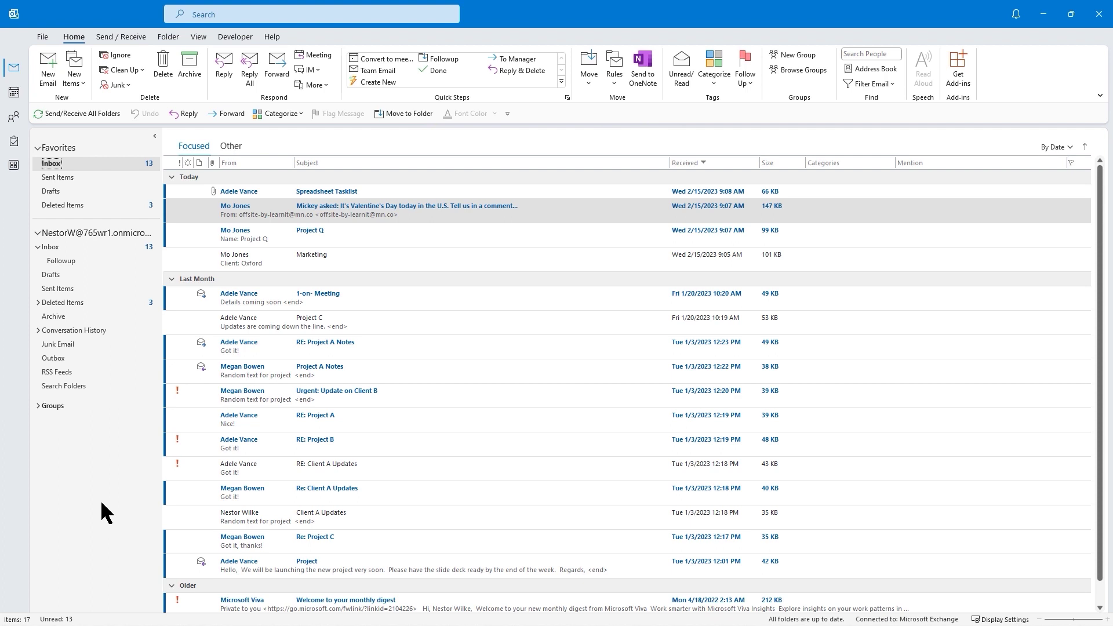
pyautogui.click(102, 502)
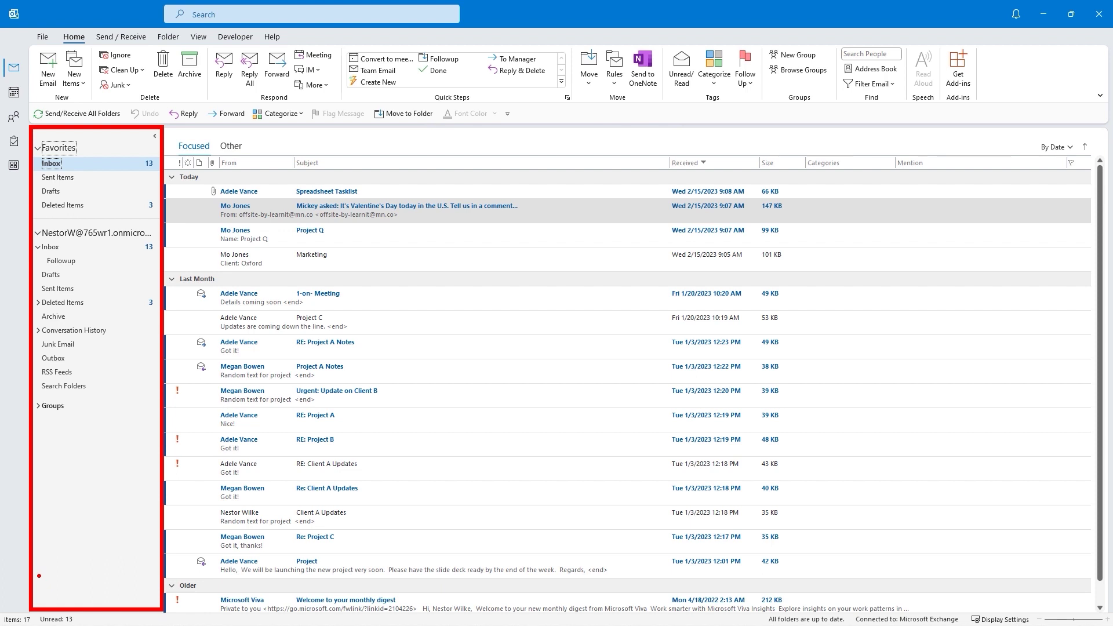
pyautogui.moveTo(35, 574)
pyautogui.mouseDown()
pyautogui.moveTo(69, 605)
pyautogui.moveTo(103, 601)
pyautogui.moveTo(109, 575)
pyautogui.moveTo(133, 607)
pyautogui.moveTo(143, 579)
pyautogui.moveTo(148, 605)
pyautogui.mouseUp()
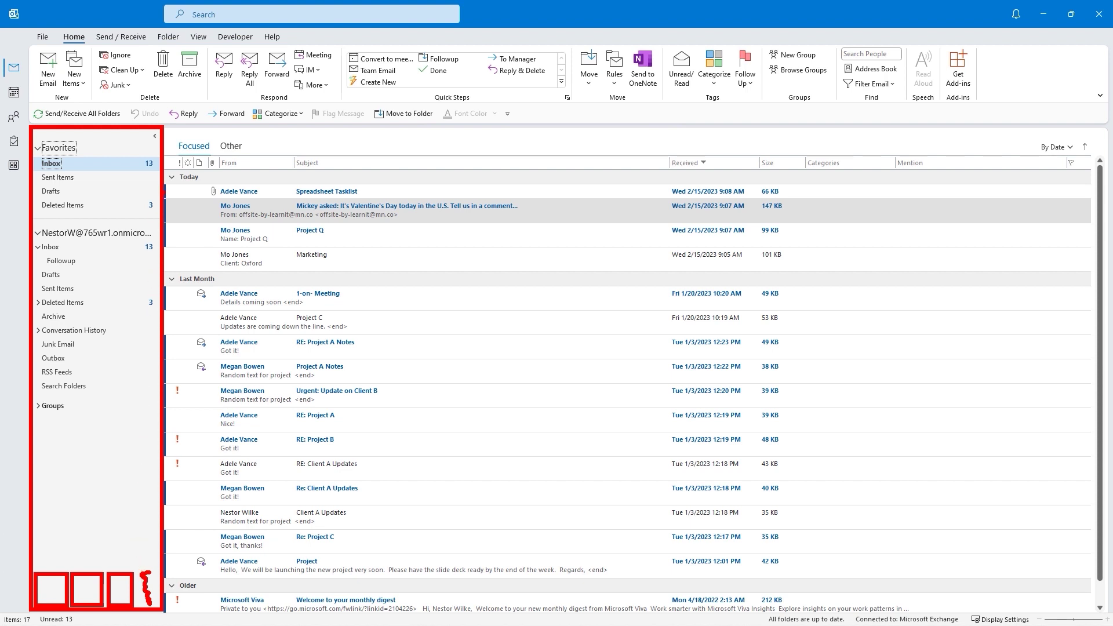
pyautogui.press('Escape')
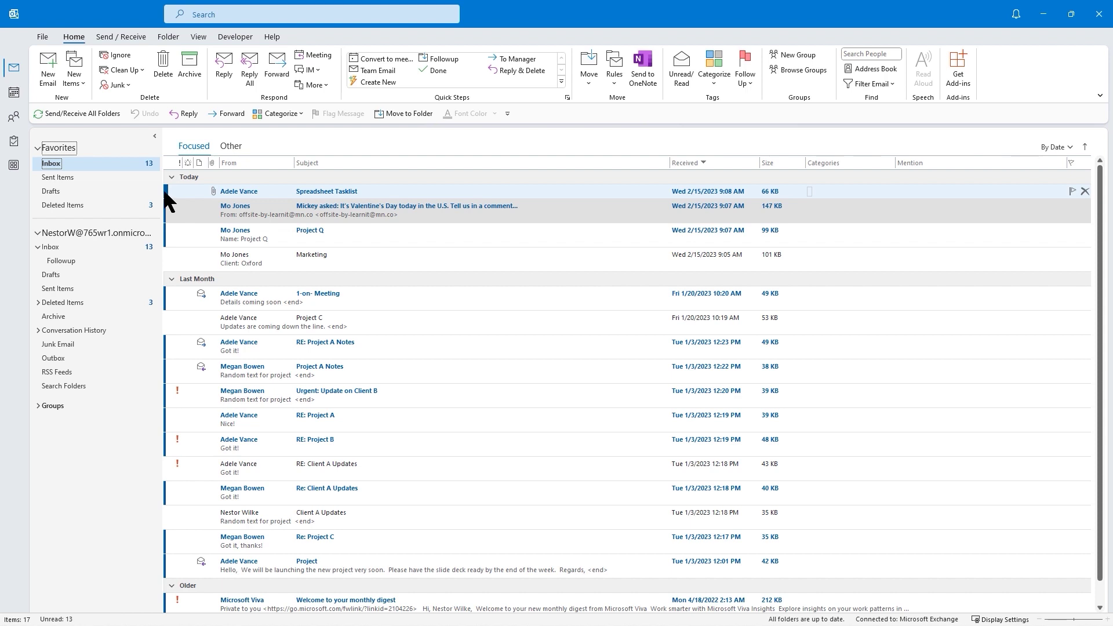
pyautogui.moveTo(145, 127); pyautogui.dragTo(165, 148)
pyautogui.moveTo(3, 332)
pyautogui.mouseDown()
pyautogui.moveTo(24, 360)
pyautogui.moveTo(8, 374)
pyautogui.moveTo(26, 398)
pyautogui.moveTo(8, 407)
pyautogui.moveTo(25, 427)
pyautogui.moveTo(12, 437)
pyautogui.moveTo(24, 464)
pyautogui.mouseUp()
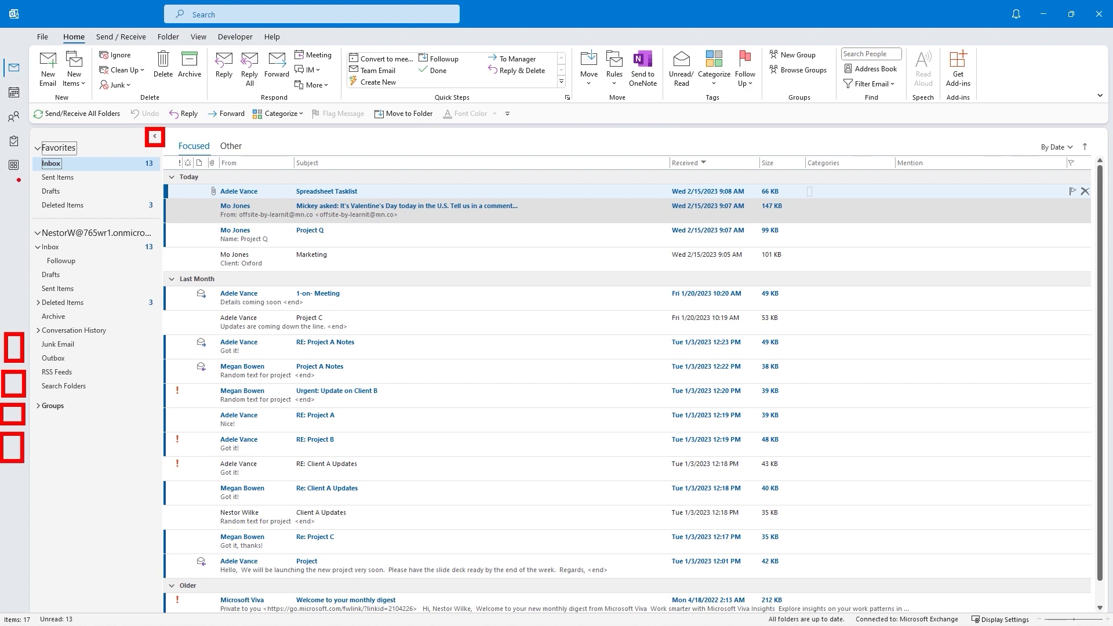
pyautogui.moveTo(16, 178); pyautogui.dragTo(15, 244)
pyautogui.press('Escape')
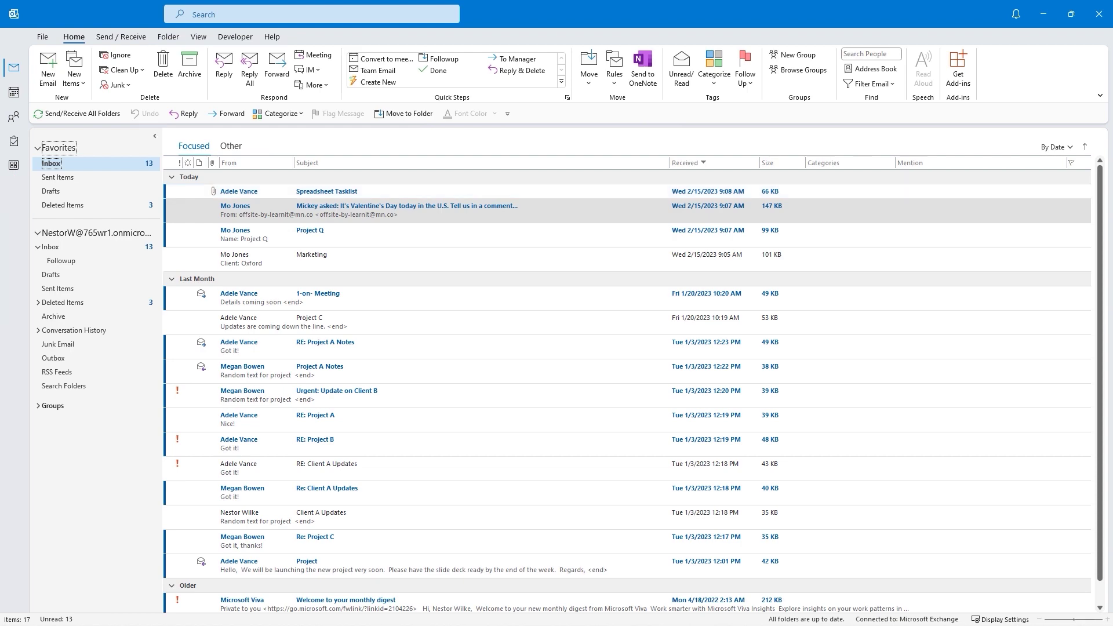
# Minimize the folder pane to give the message list more room.
pyautogui.click(155, 137)
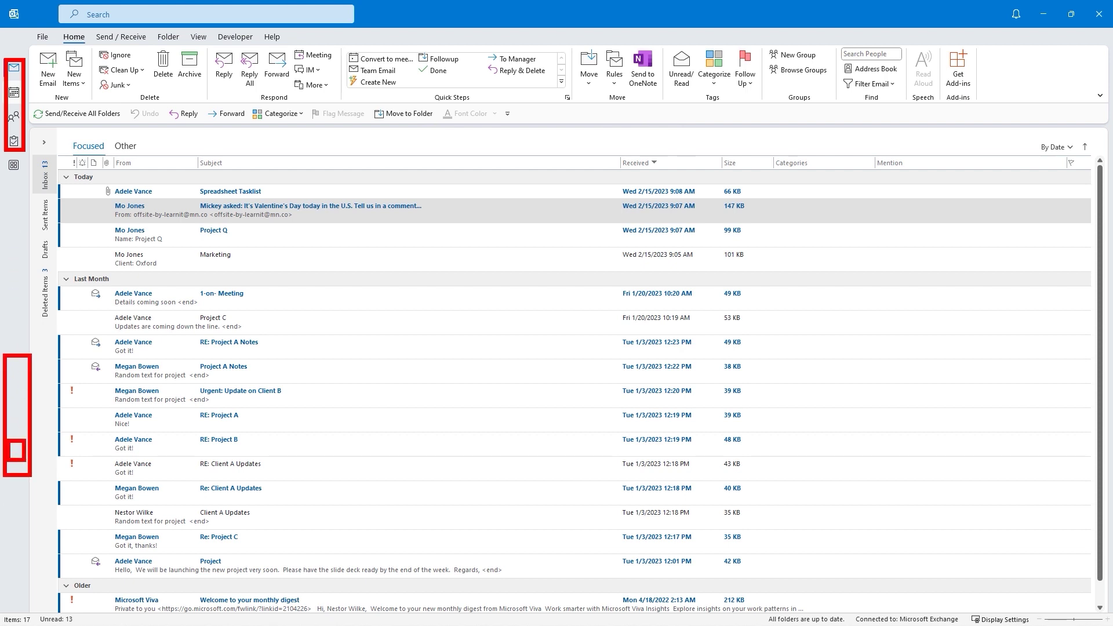
pyautogui.click(307, 210)
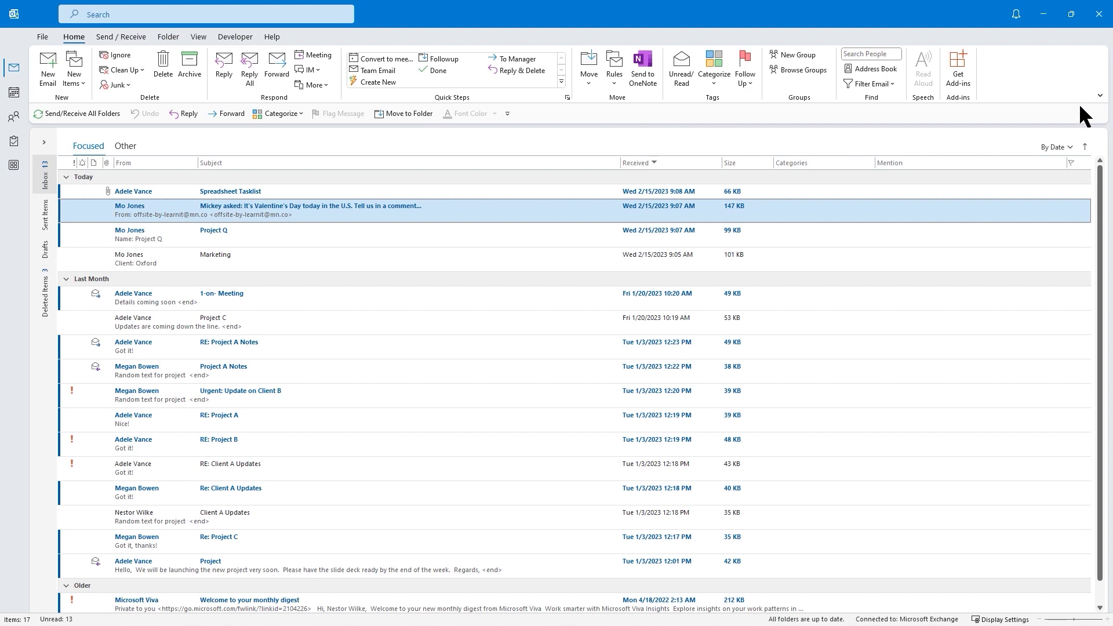
# Show both Tasks and Calendar in the To-Do Bar beside the inbox.
pyautogui.click(198, 37)
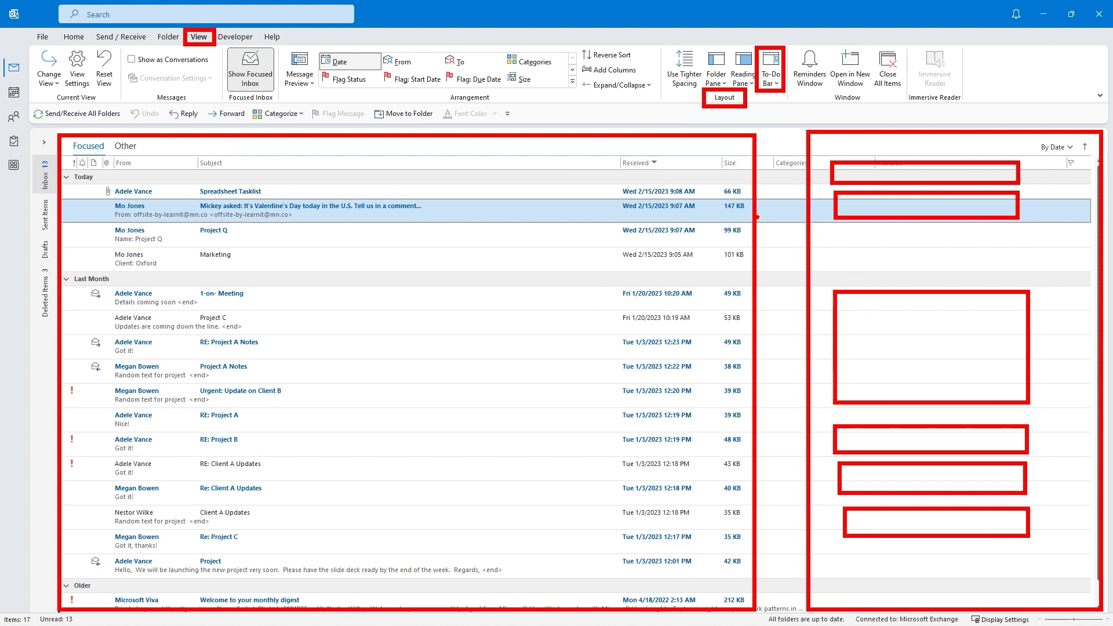
pyautogui.click(775, 82)
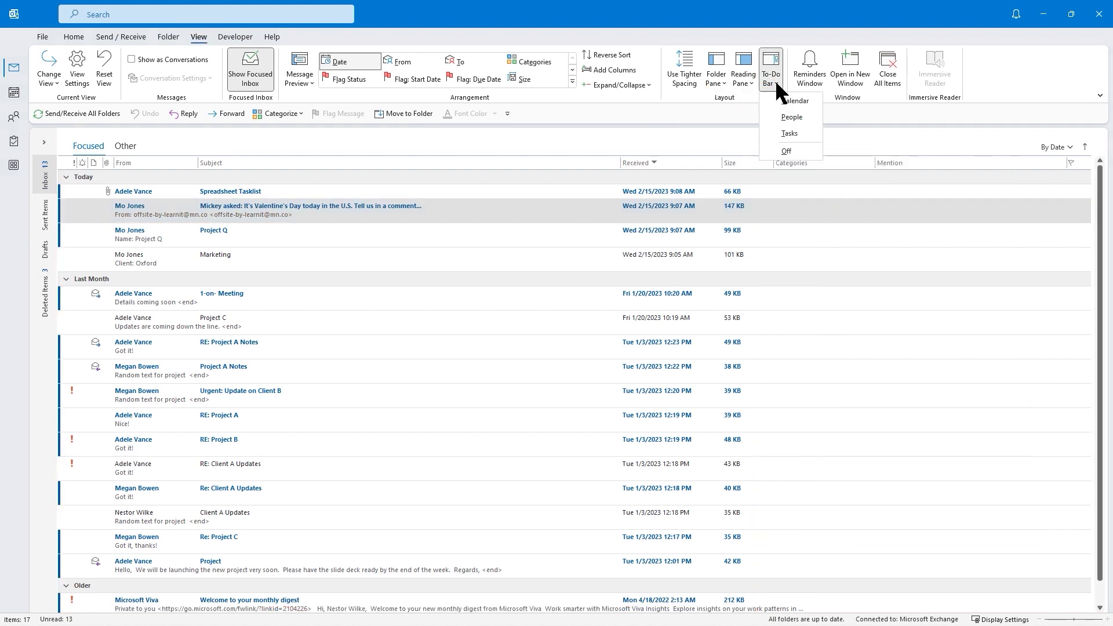
pyautogui.click(789, 132)
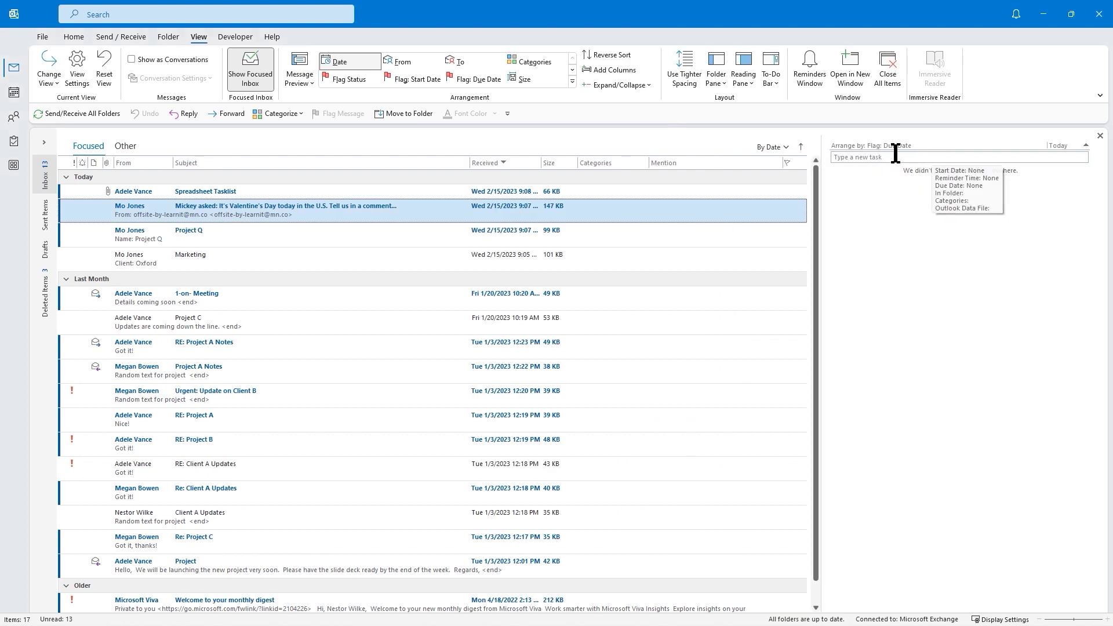
pyautogui.click(774, 81)
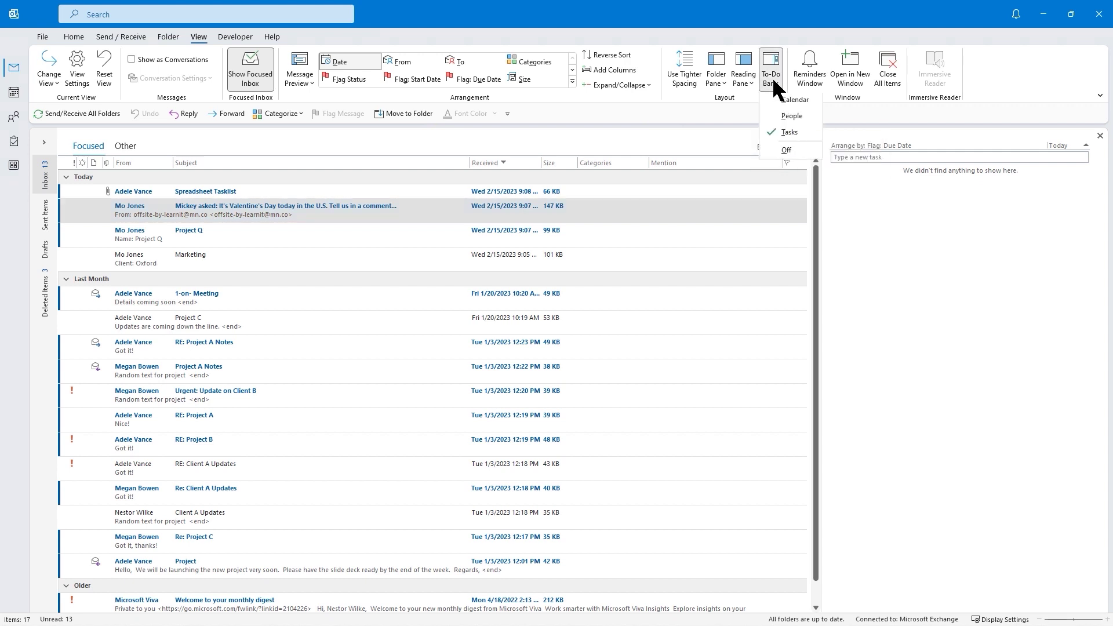
pyautogui.click(788, 108)
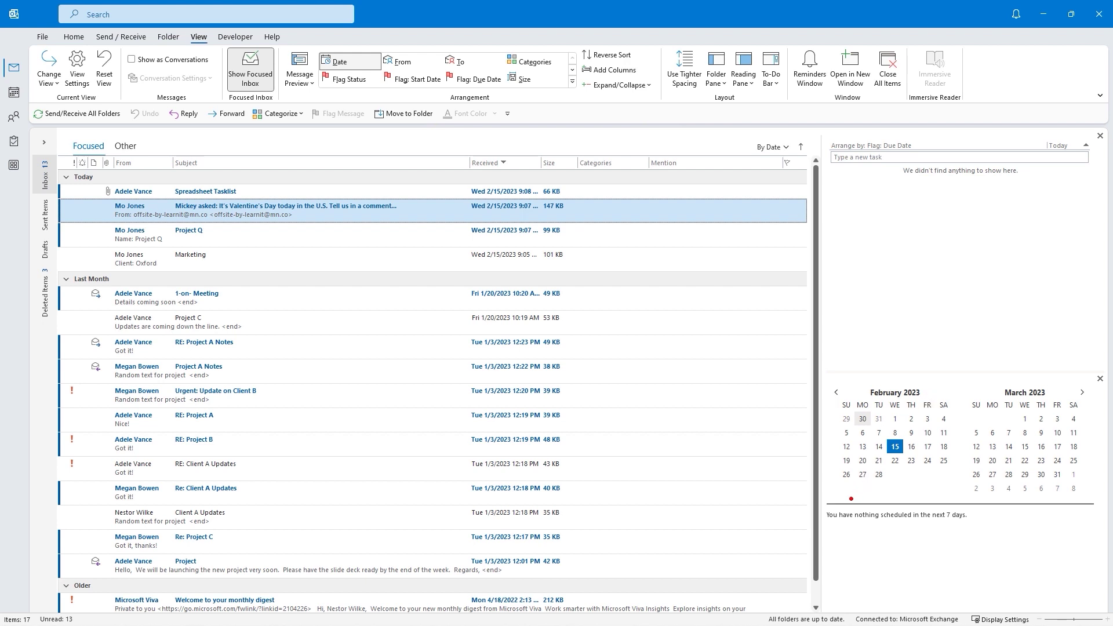
pyautogui.moveTo(829, 510)
pyautogui.mouseDown()
pyautogui.moveTo(913, 533)
pyautogui.moveTo(987, 530)
pyautogui.mouseUp()
pyautogui.moveTo(828, 537)
pyautogui.mouseDown()
pyautogui.moveTo(911, 564)
pyautogui.moveTo(989, 564)
pyautogui.mouseUp()
pyautogui.moveTo(835, 569); pyautogui.dragTo(983, 591)
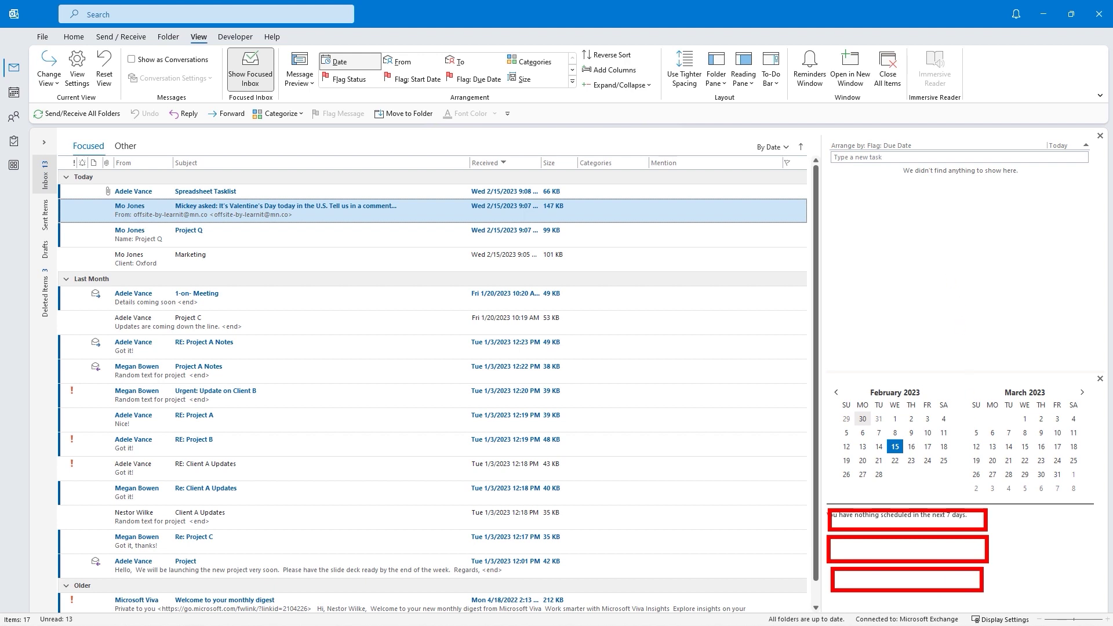
pyautogui.press('Escape')
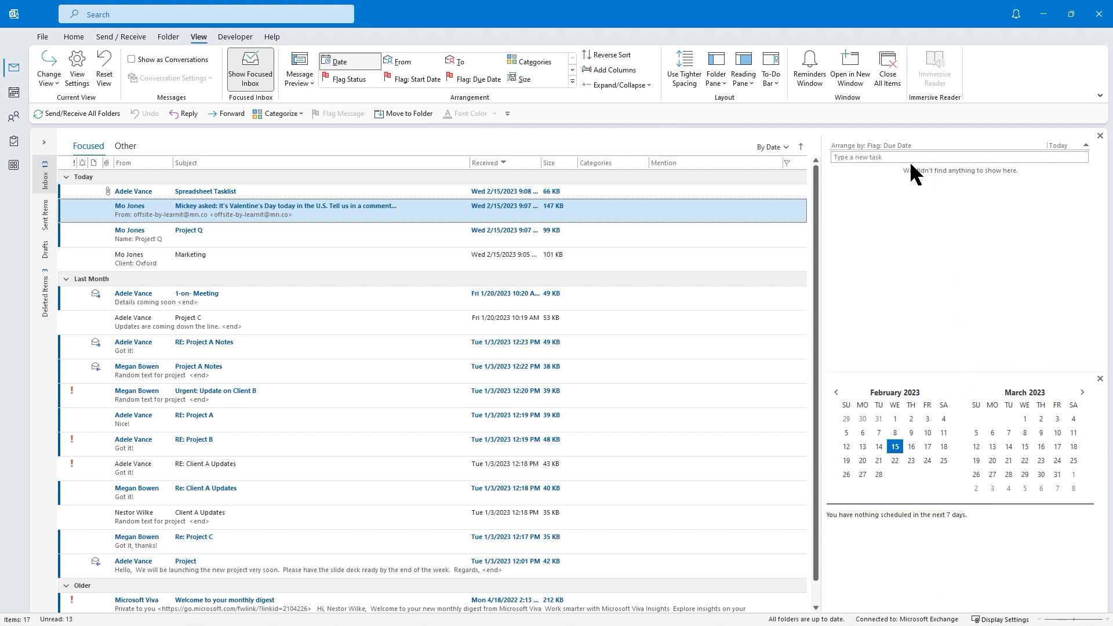
pyautogui.hotkey('ctrl', '2')
pyautogui.moveTo(826, 134); pyautogui.dragTo(1103, 182)
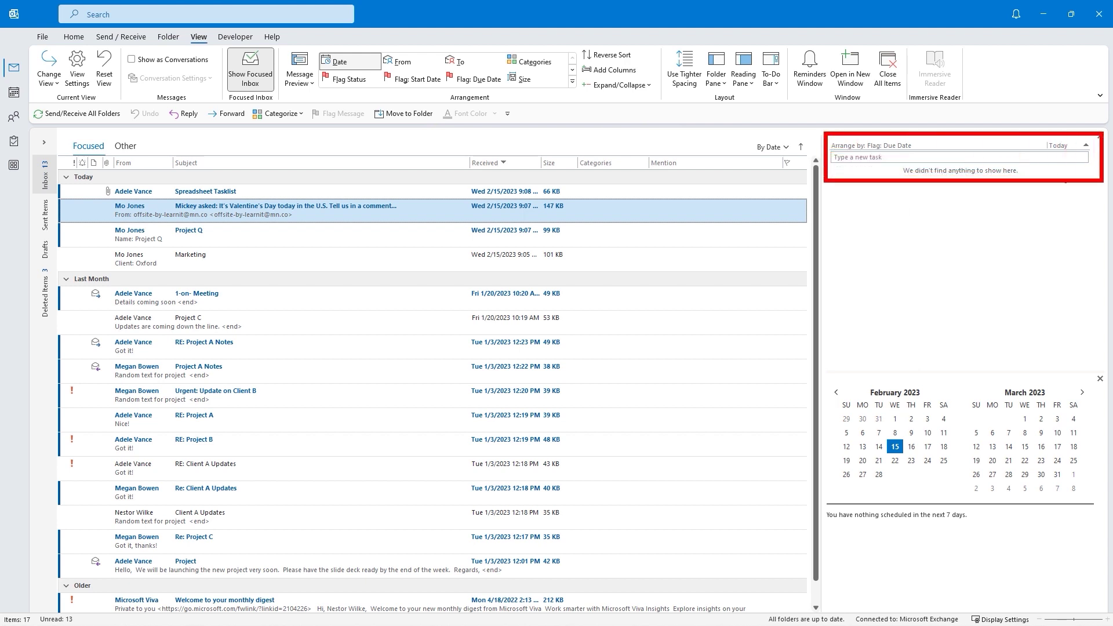
pyautogui.moveTo(829, 149); pyautogui.dragTo(897, 165)
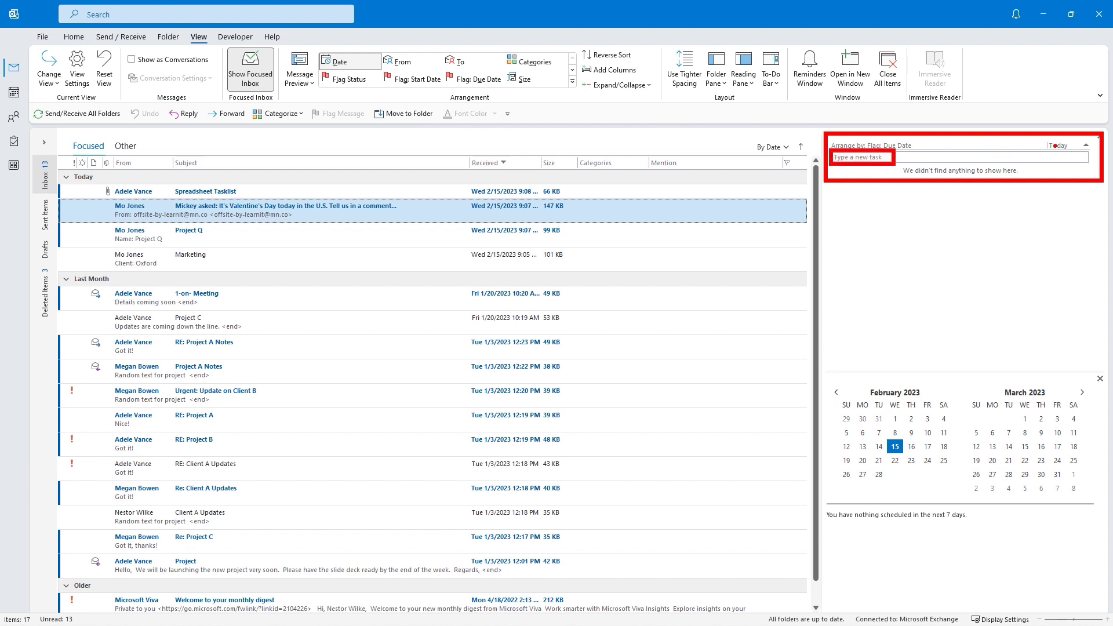
pyautogui.moveTo(1047, 136); pyautogui.dragTo(1093, 158)
pyautogui.moveTo(836, 136); pyautogui.dragTo(912, 152)
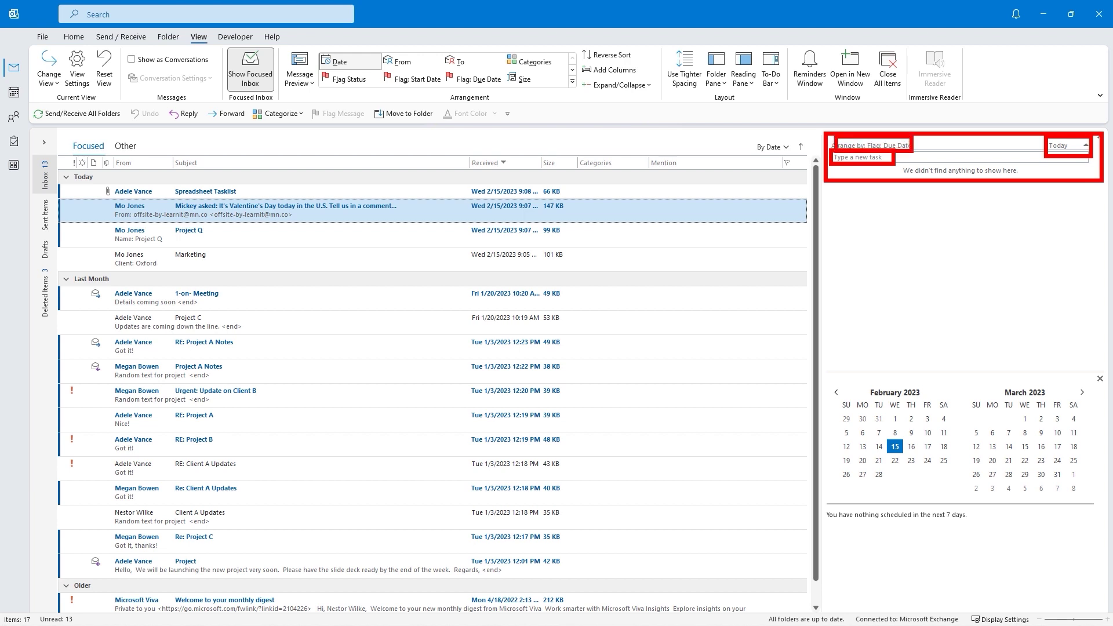
pyautogui.press('Escape')
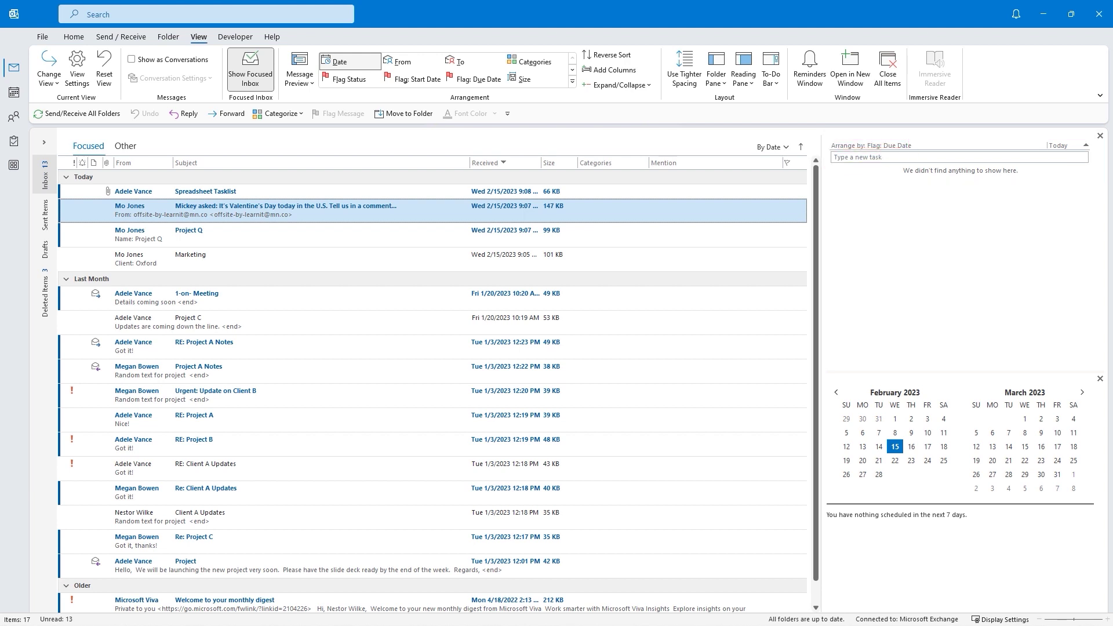
# Add a new task named "Task A" to the To-Do Bar's task list.
pyautogui.click(897, 159)
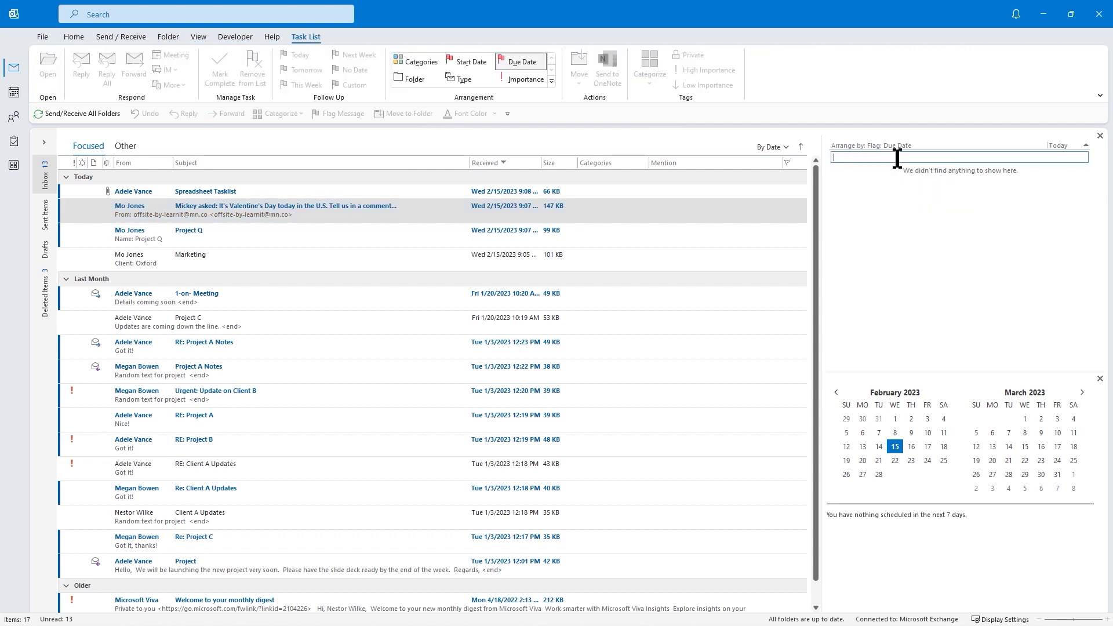
pyautogui.write('Task A')
pyautogui.press('Return')
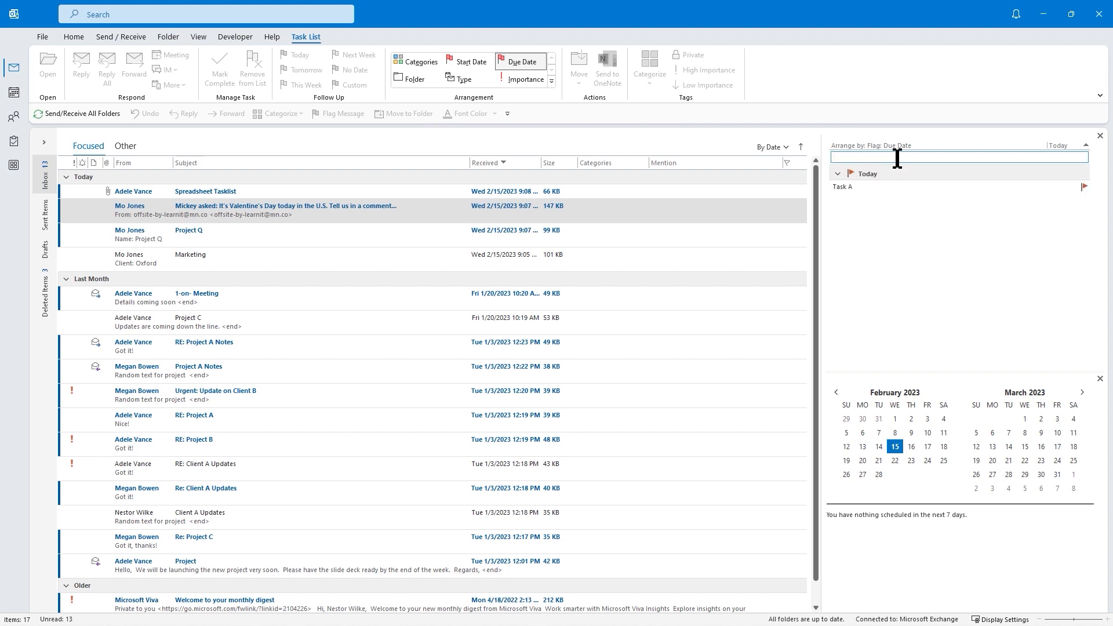
# Open Task A to examine its subject, dates, status and notes area, and close it without changes.
pyautogui.doubleClick(867, 186)
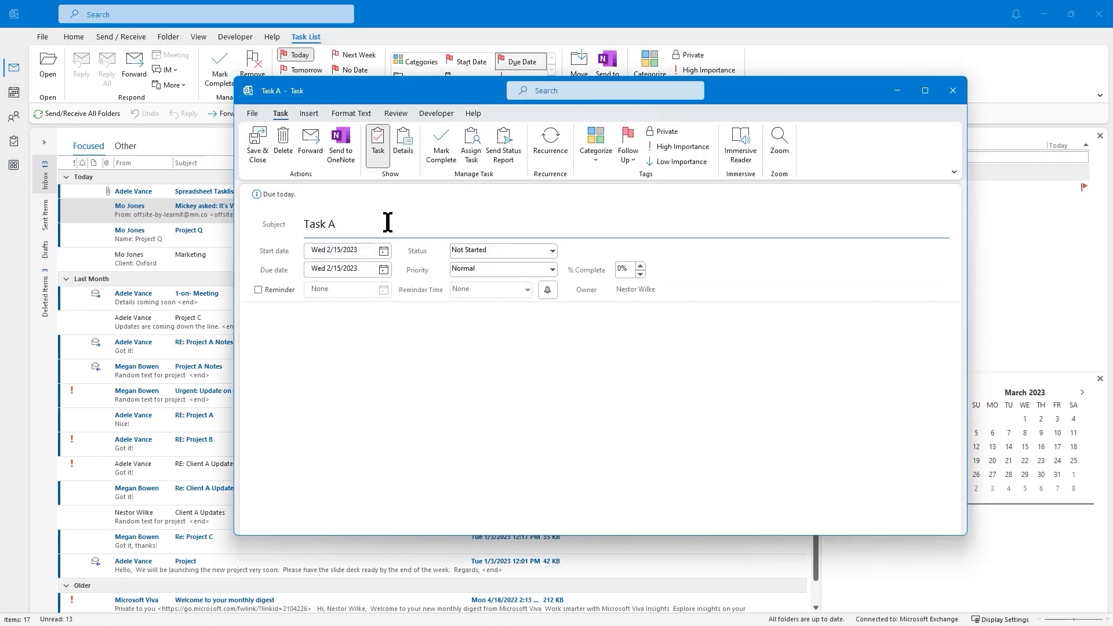
pyautogui.click(363, 331)
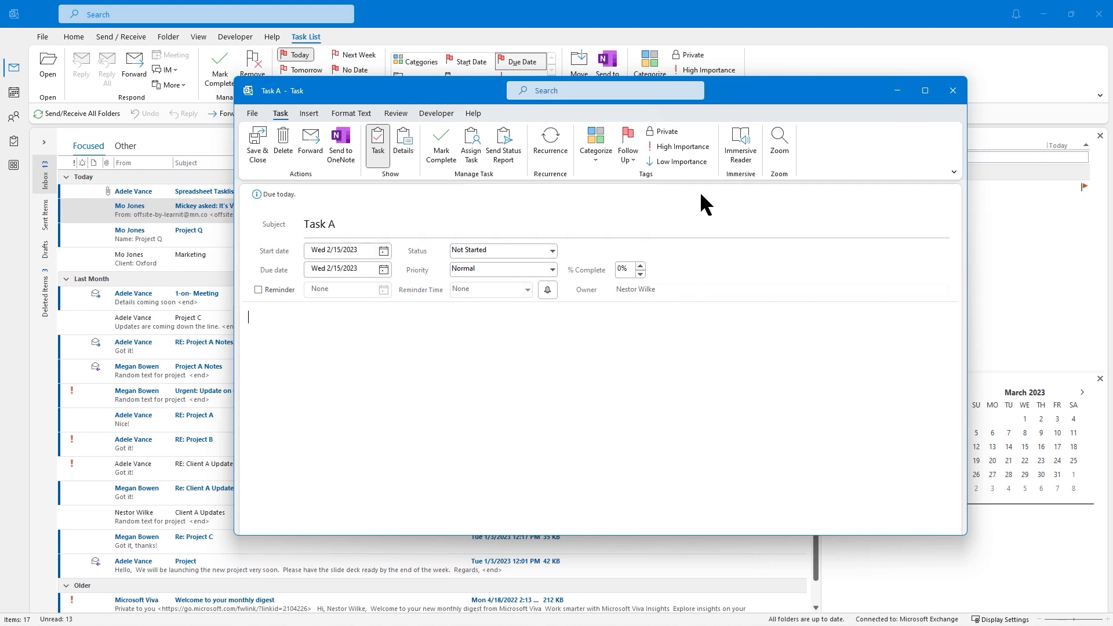
pyautogui.click(954, 92)
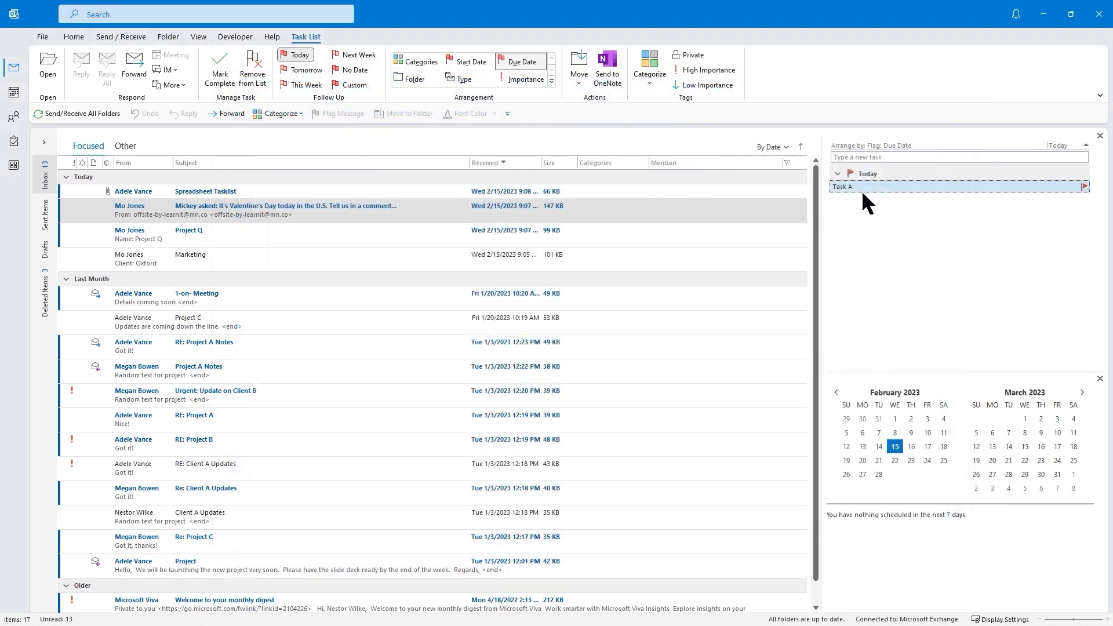
# Set Task A's follow-up flag to Tomorrow.
pyautogui.rightClick(1083, 189)
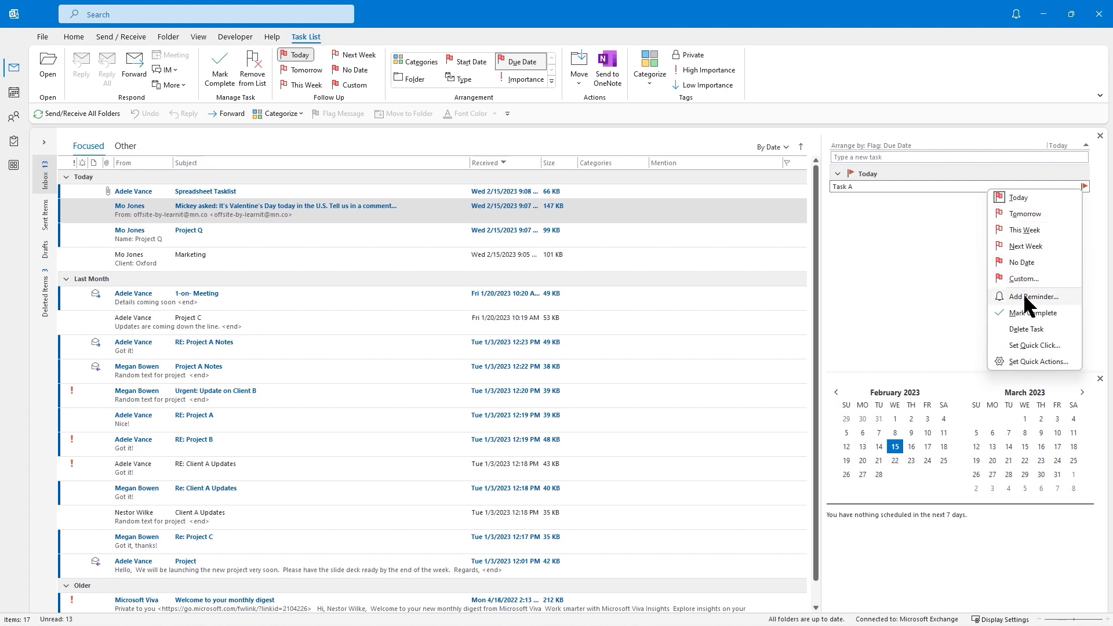
pyautogui.click(1024, 211)
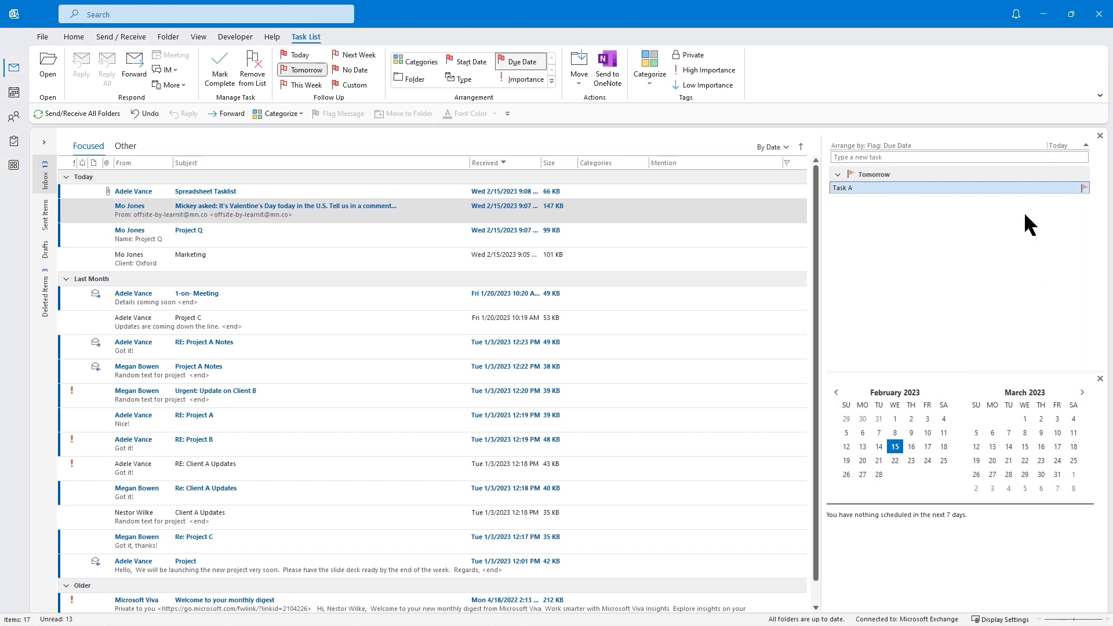
# Add a reminder to Task A for Thursday, February 16, 2023 at 12:00 PM.
pyautogui.rightClick(1084, 186)
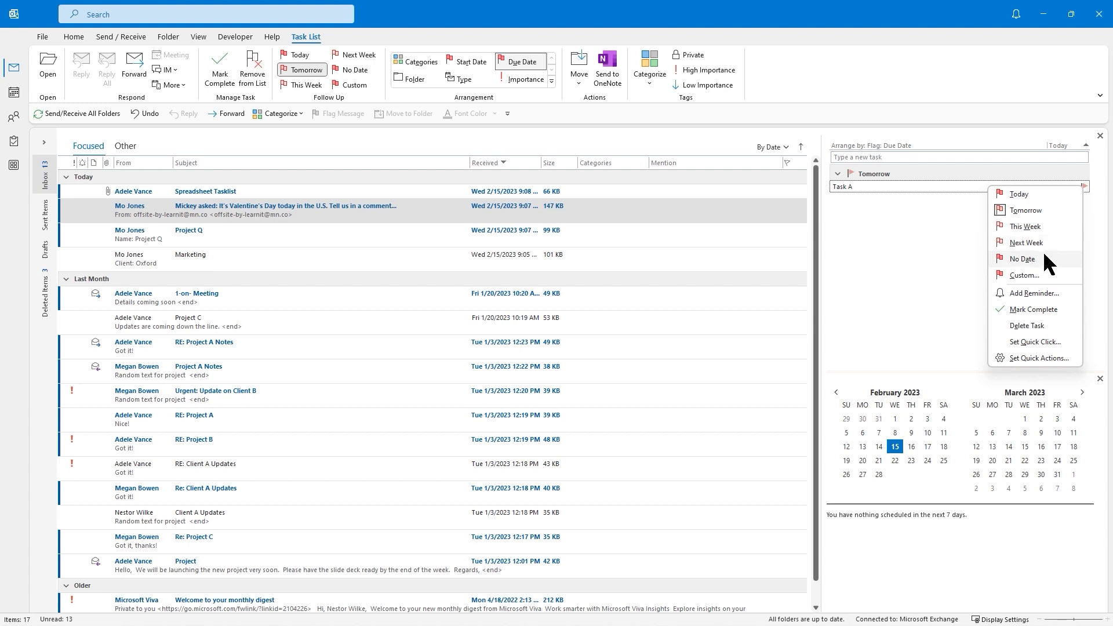
pyautogui.click(1025, 293)
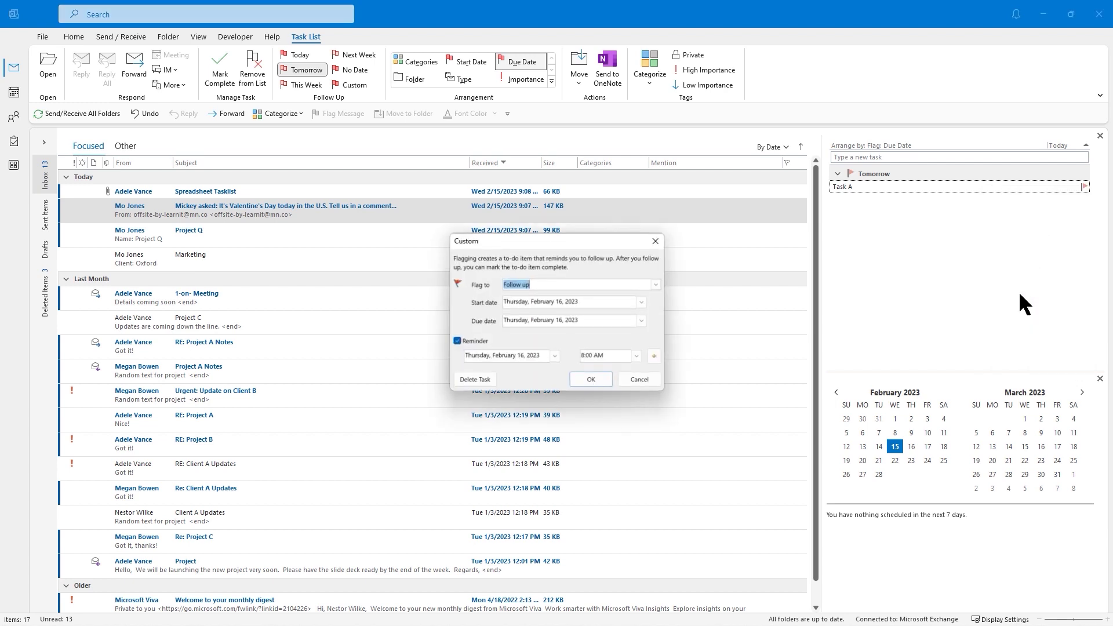
pyautogui.moveTo(569, 239); pyautogui.dragTo(943, 211)
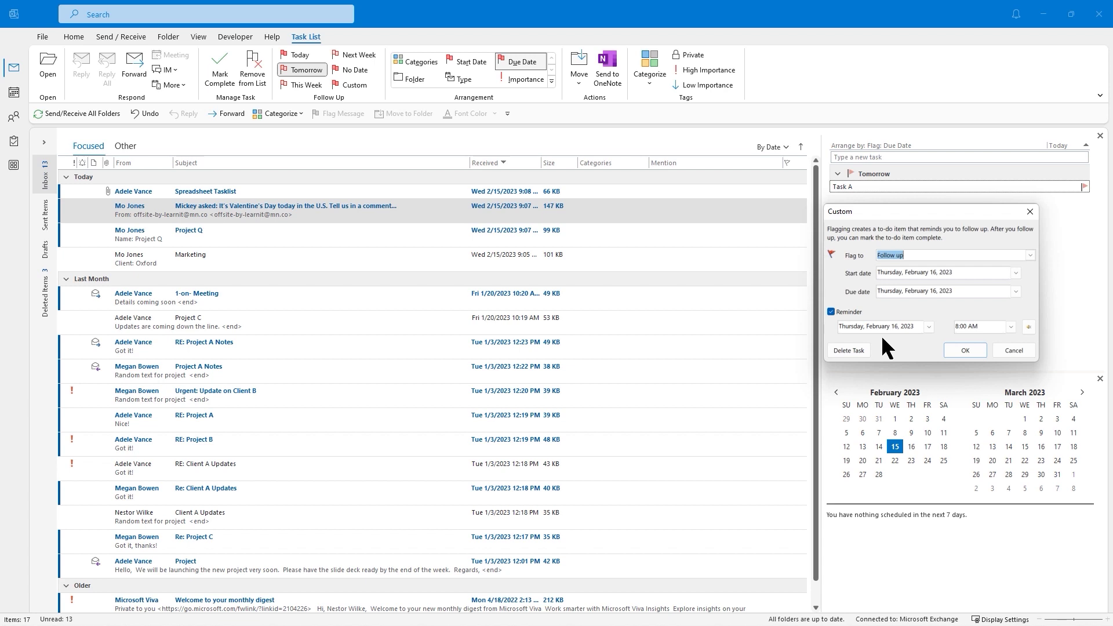
pyautogui.click(1011, 327)
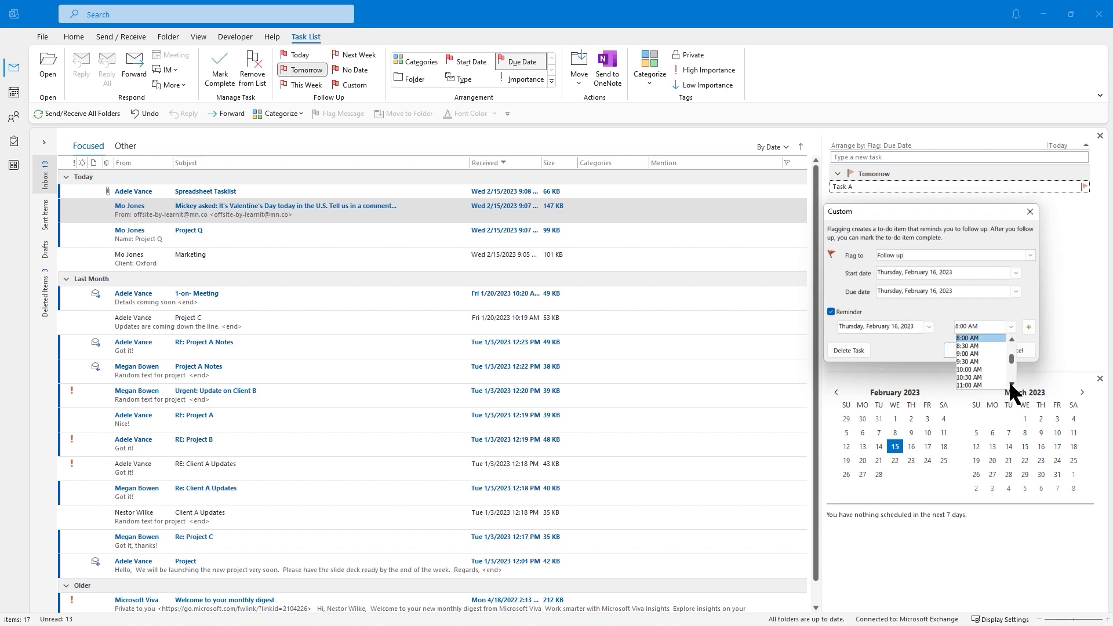
pyautogui.click(1012, 383)
pyautogui.click(1012, 384)
pyautogui.click(1012, 384)
pyautogui.click(981, 378)
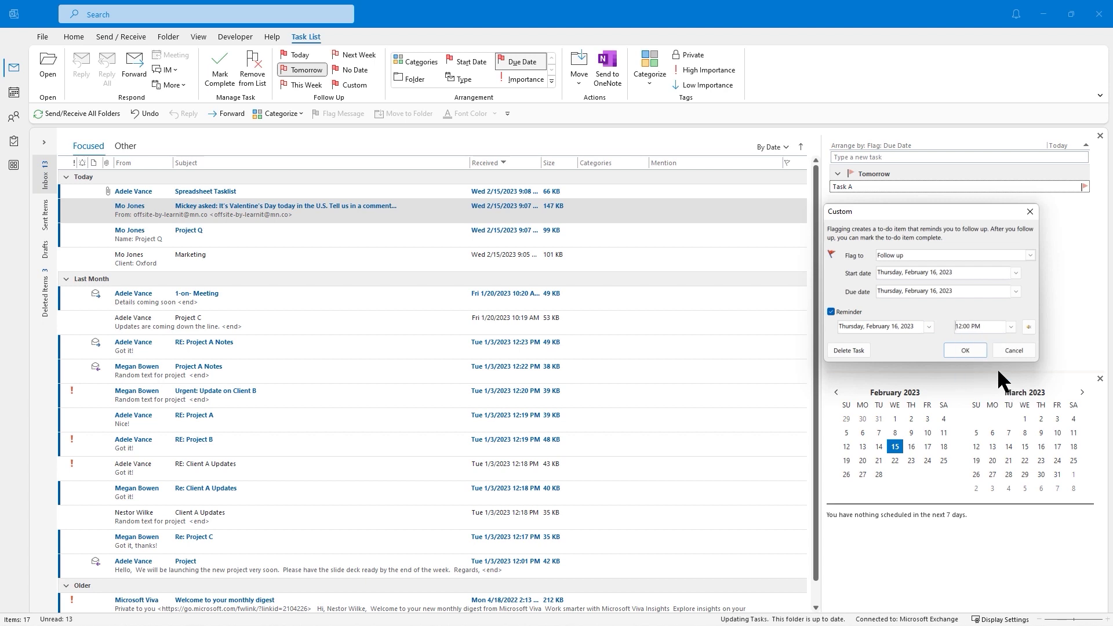
pyautogui.click(960, 351)
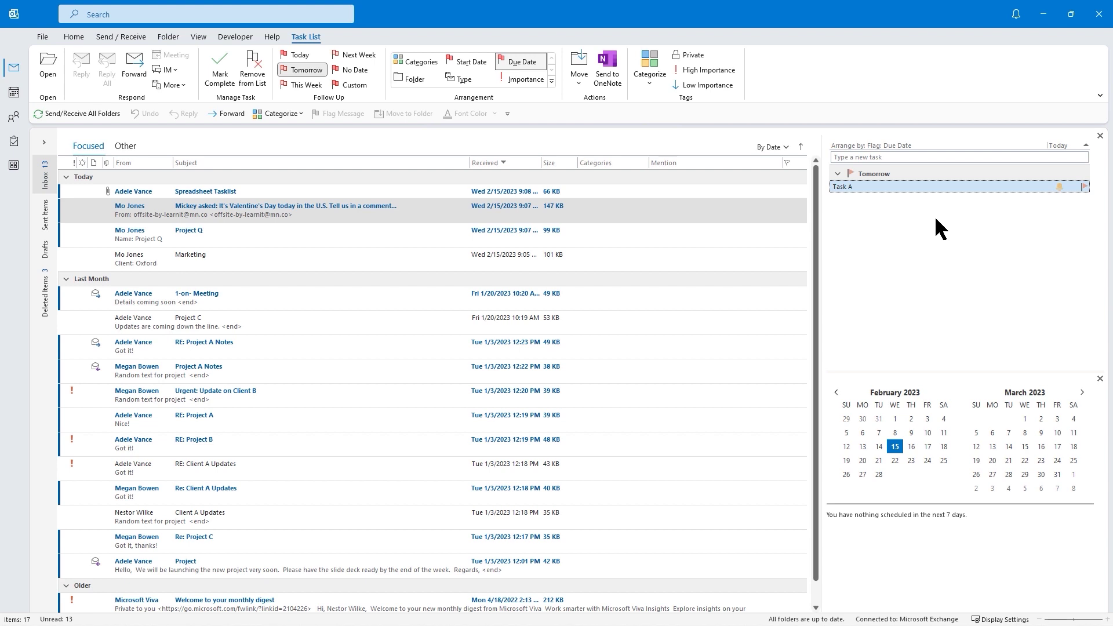
# Add a second task named "Task B" to the To-Do Bar's task list.
pyautogui.click(906, 157)
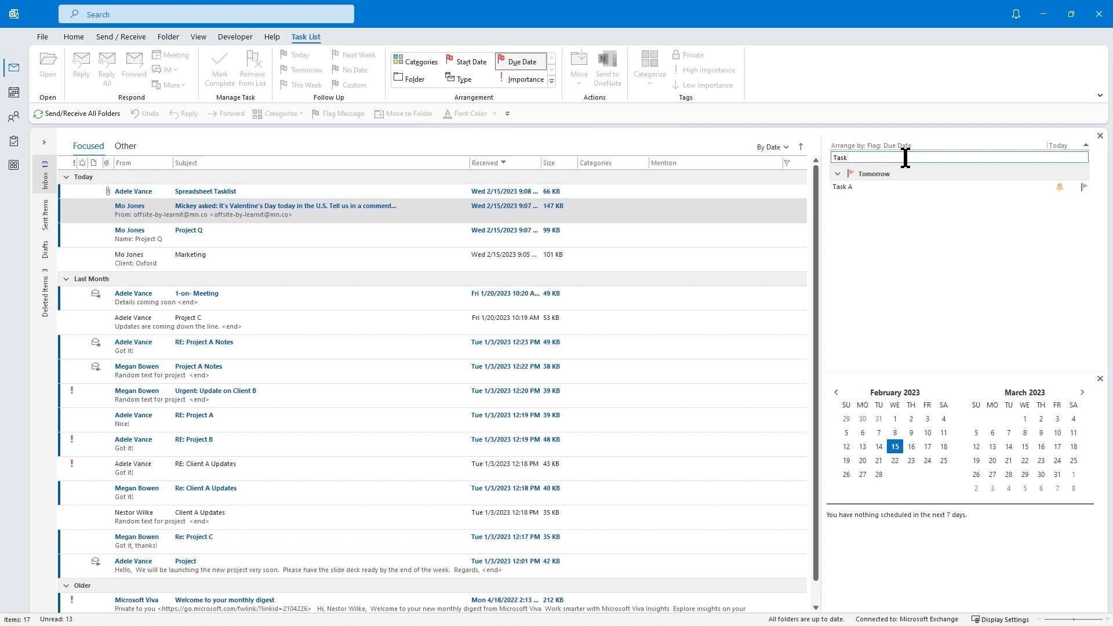
pyautogui.press('Return')
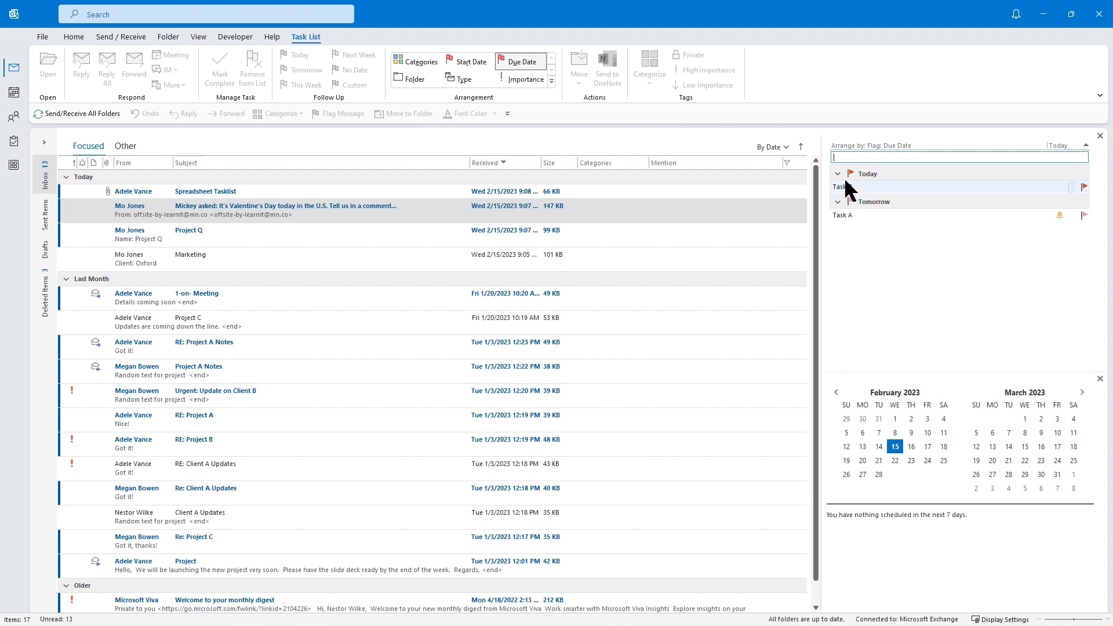
# Set Task B's follow-up flag to Next Week in the To-Do Bar's task list.
pyautogui.rightClick(1084, 186)
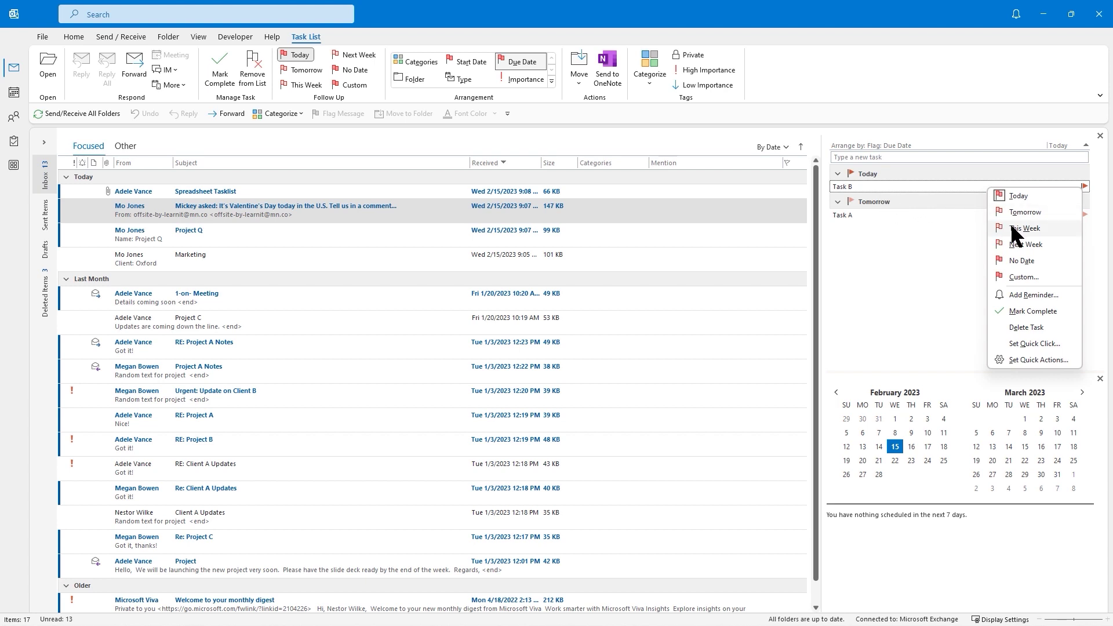
pyautogui.click(1022, 244)
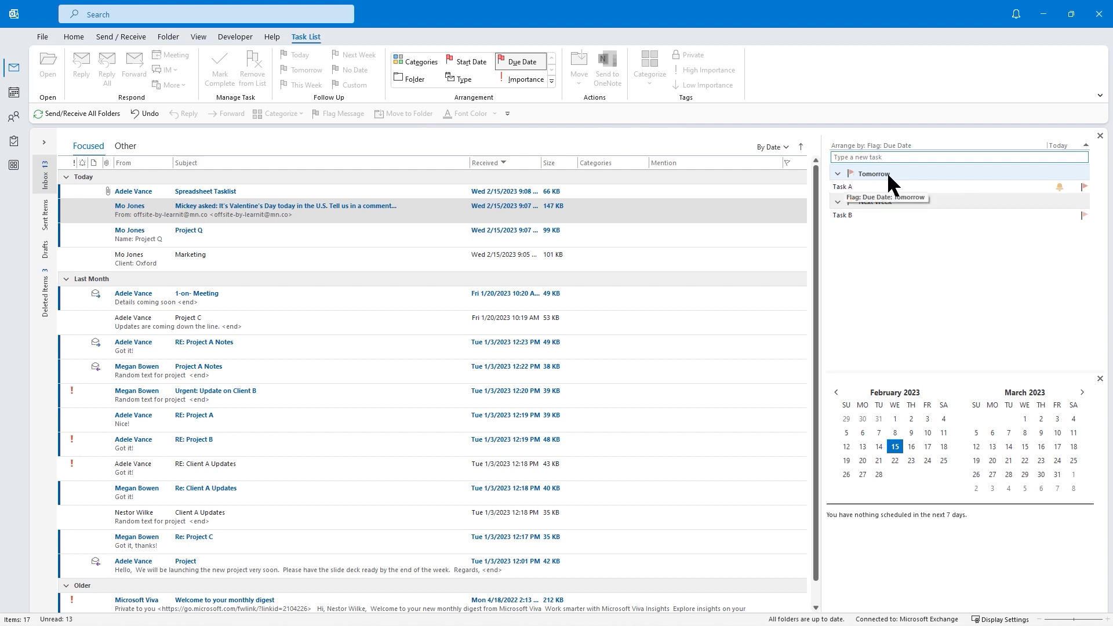
pyautogui.moveTo(870, 215)
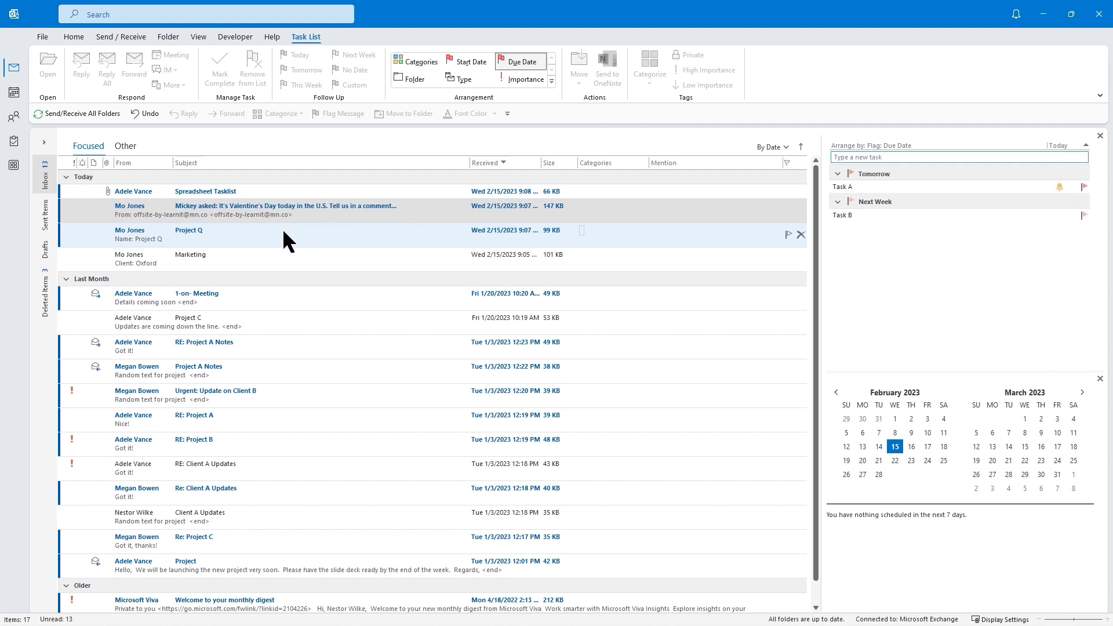
# Flag the Marketing e-mail in the inbox for follow-up Today.
pyautogui.rightClick(308, 258)
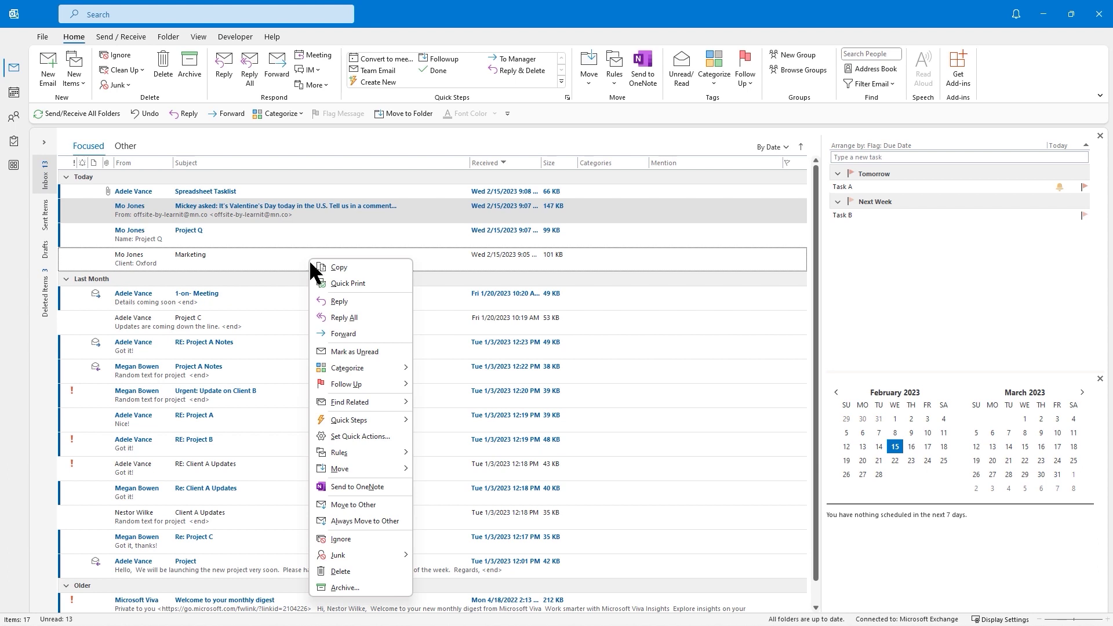
pyautogui.moveTo(381, 380)
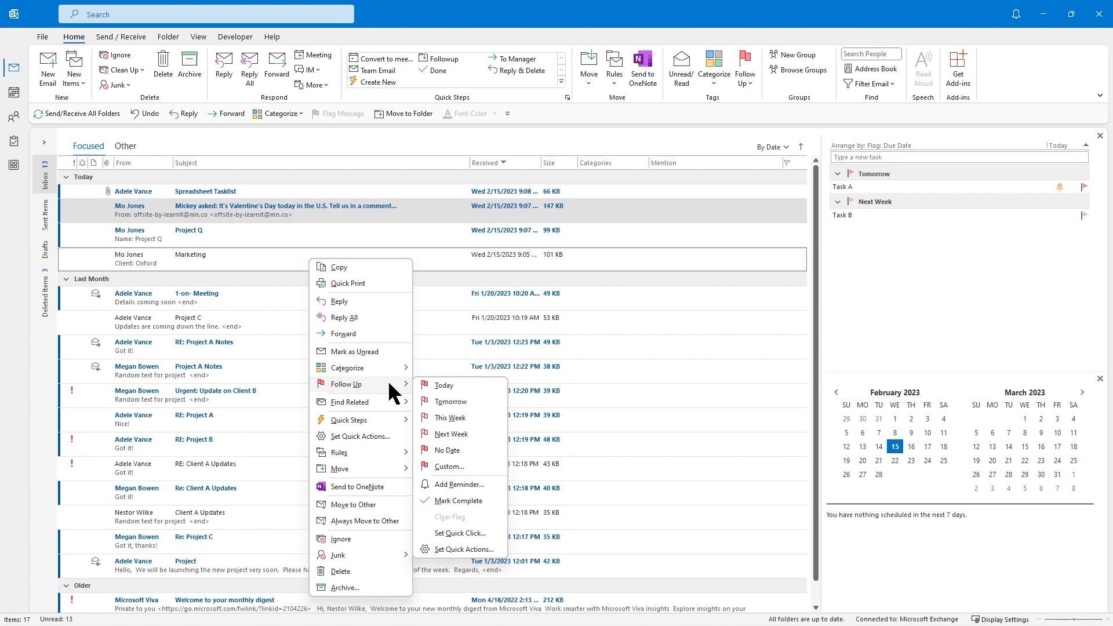
pyautogui.click(446, 386)
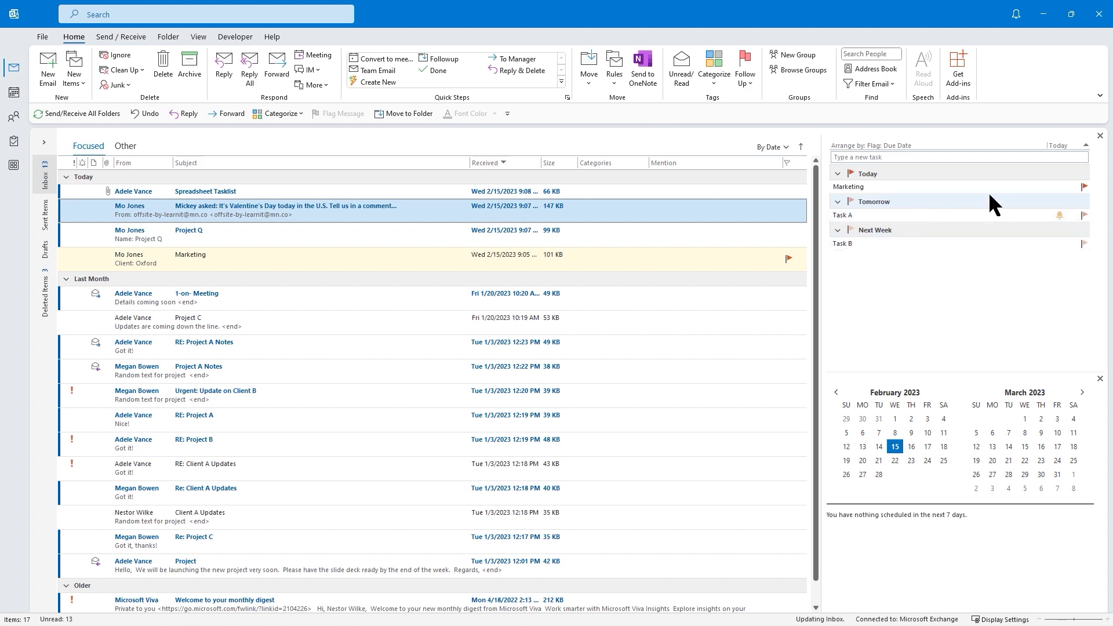
# Review the flag options of the Marketing to-do item, and open its message to read it before closing it.
pyautogui.rightClick(1085, 186)
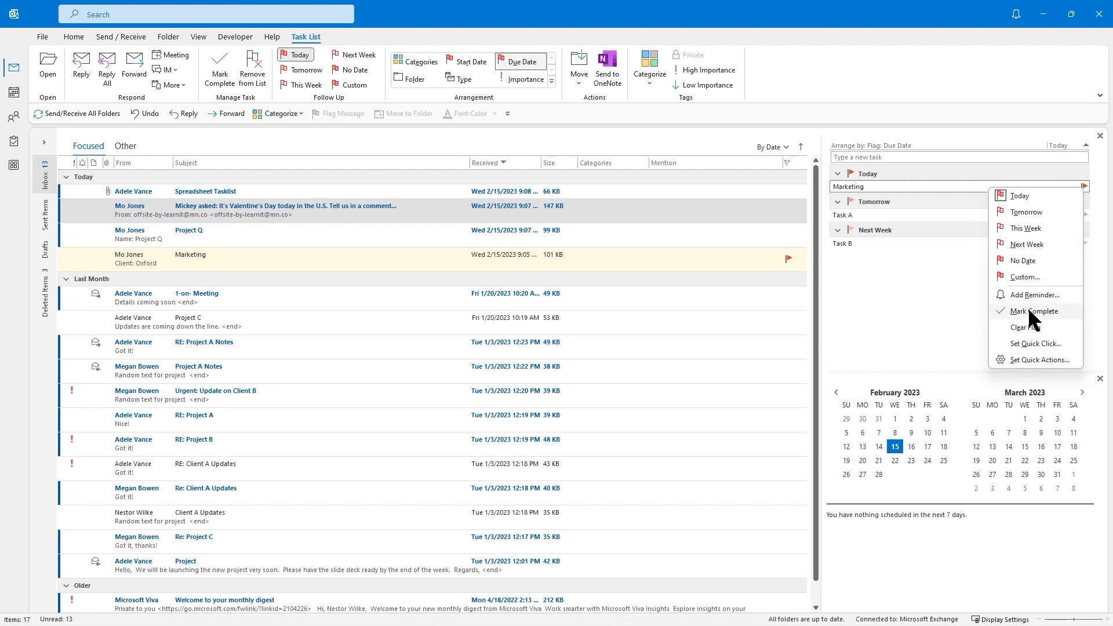
pyautogui.click(930, 265)
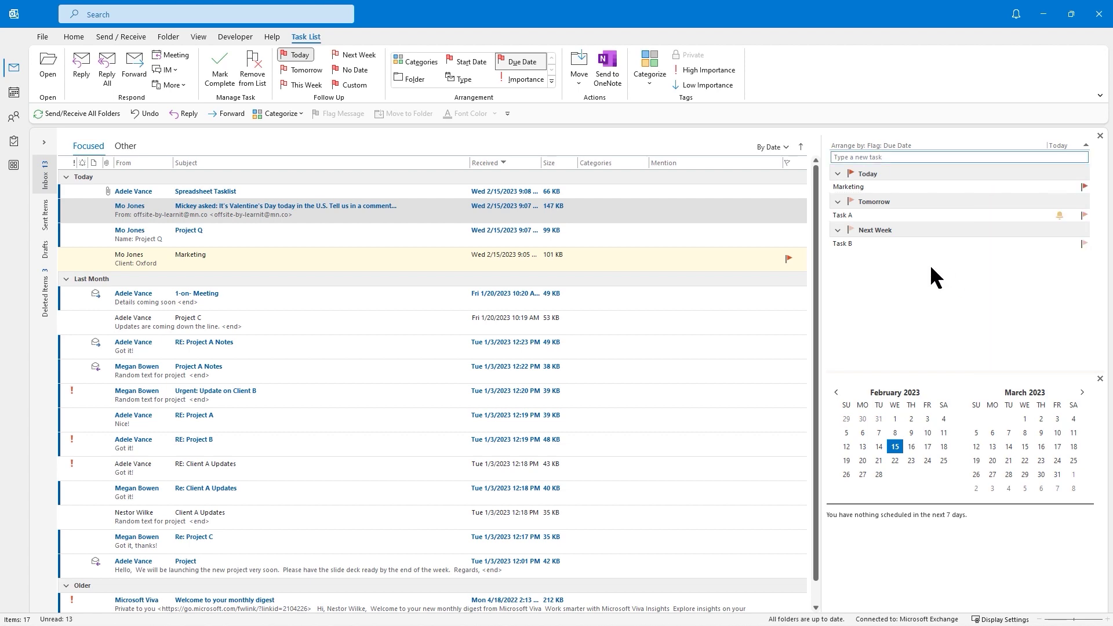
pyautogui.doubleClick(864, 184)
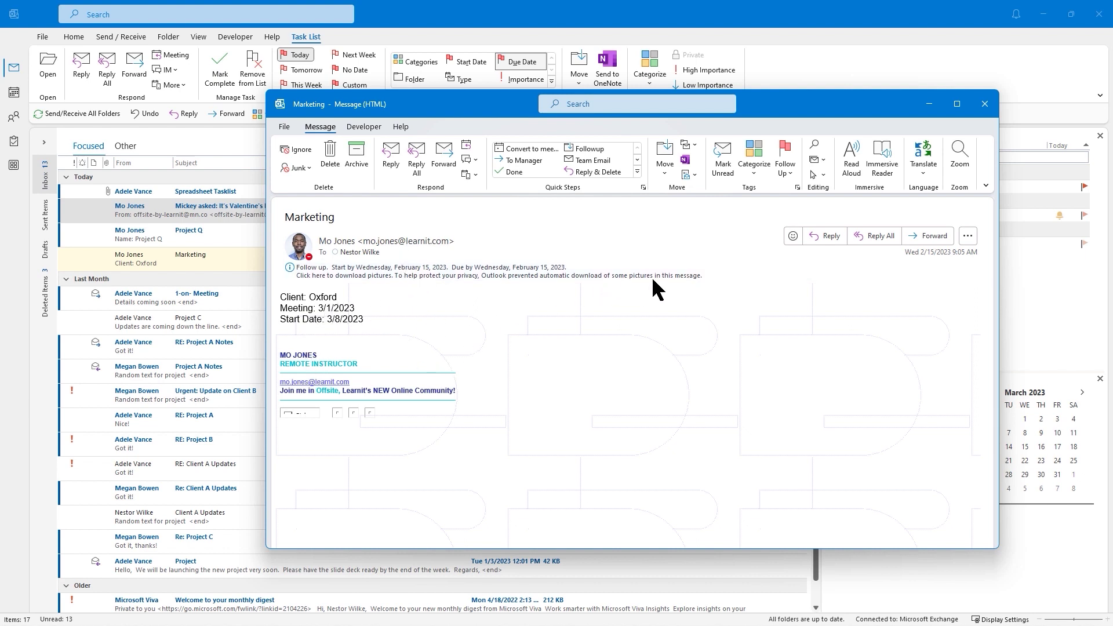
pyautogui.click(985, 104)
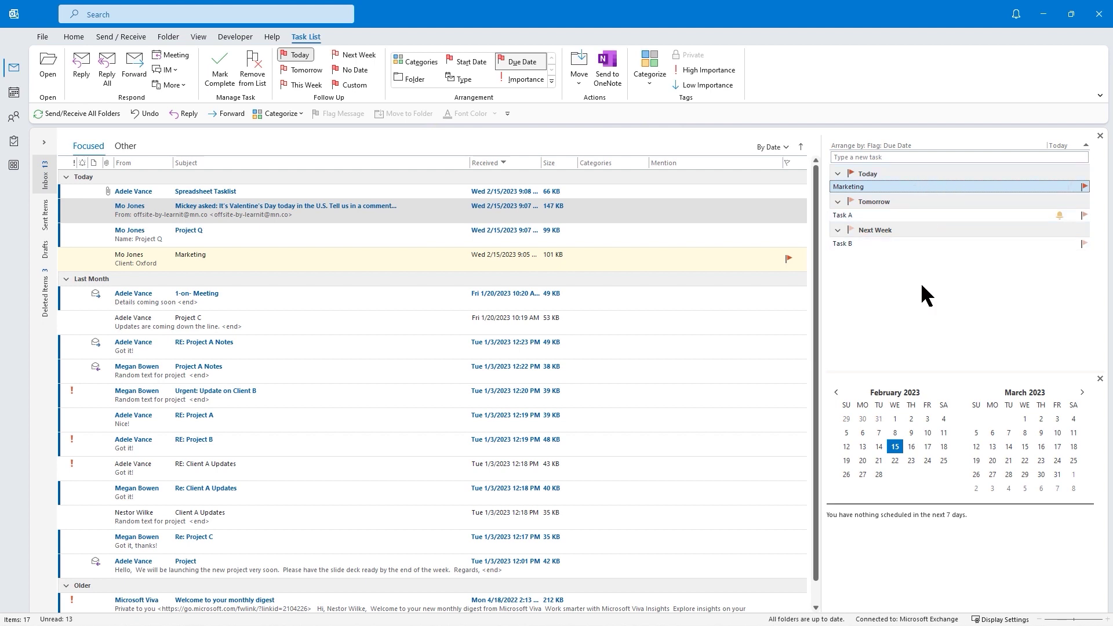
pyautogui.click(199, 36)
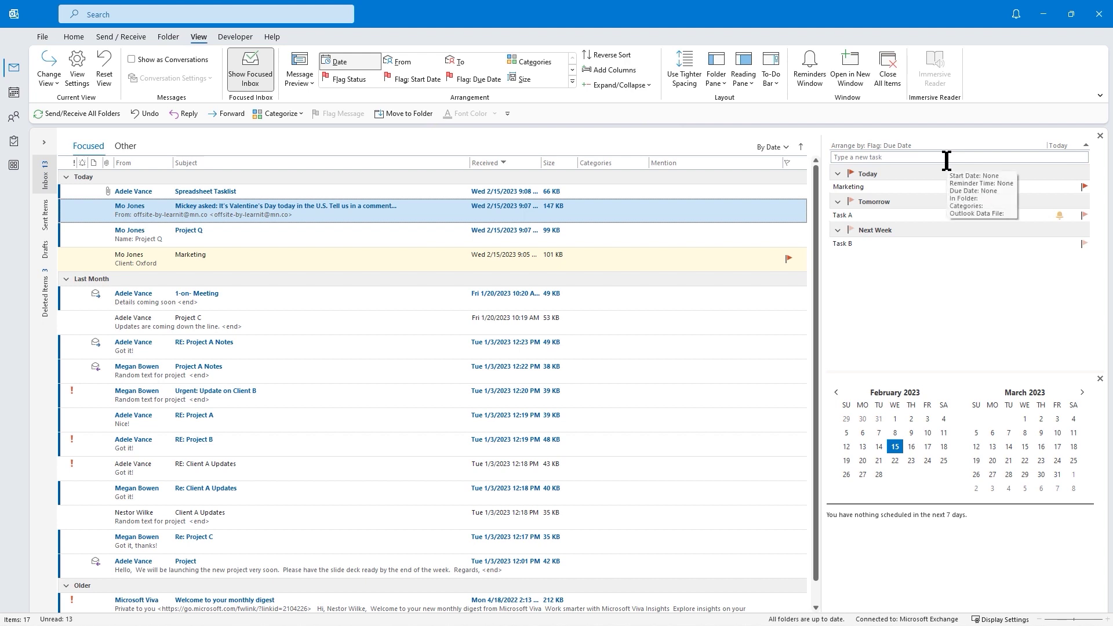
pyautogui.moveTo(943, 247)
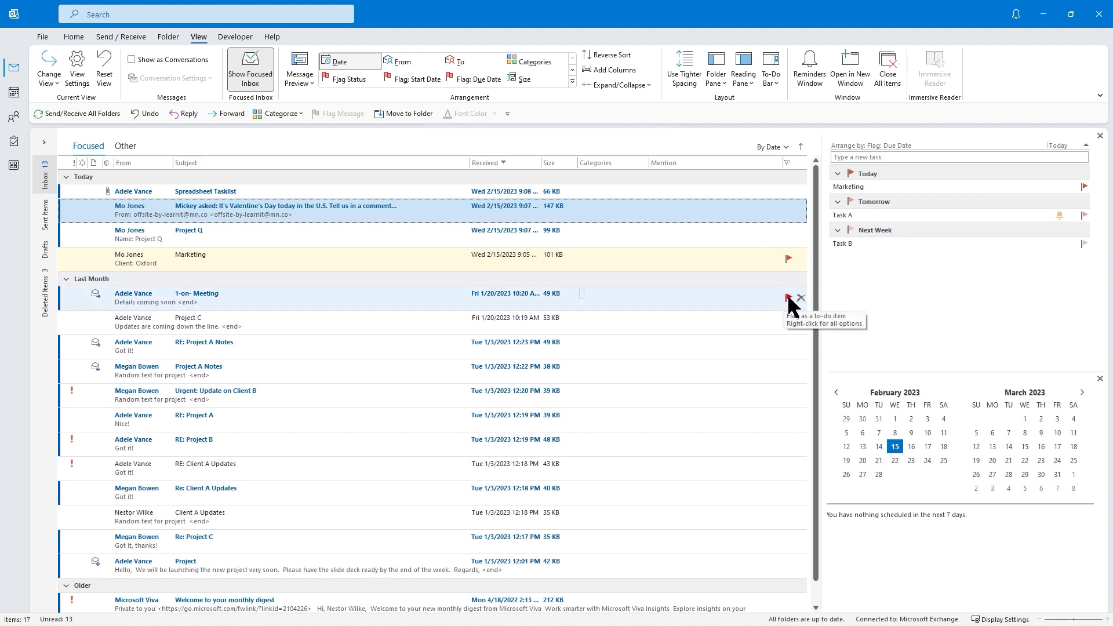
# Flag the 1-on- Meeting e-mail as a to-do item and view its flag options without changing them.
pyautogui.click(788, 298)
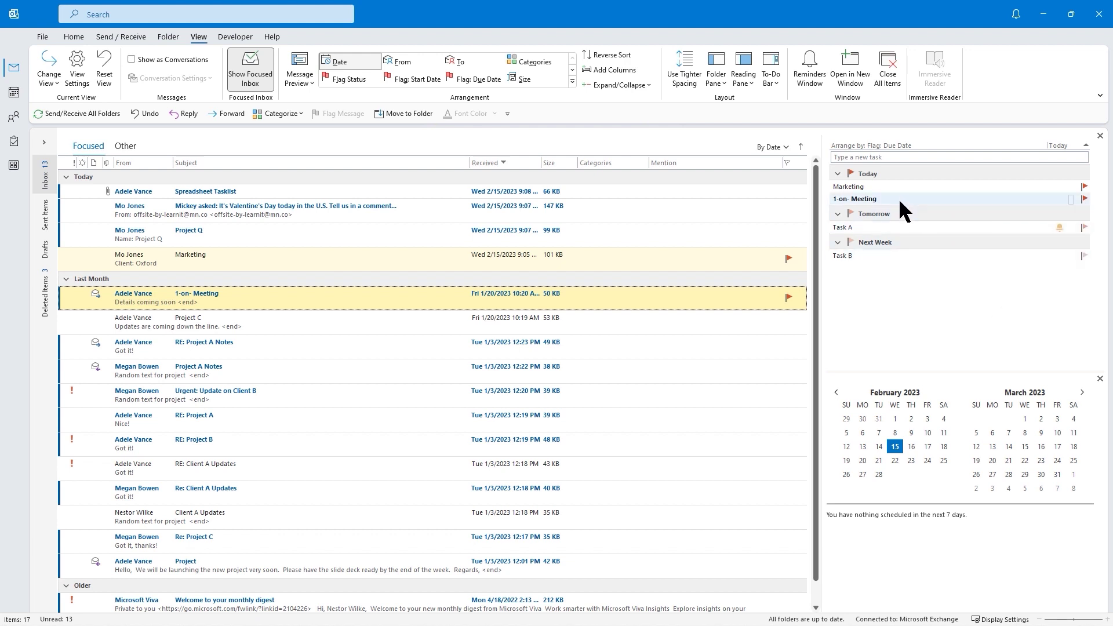
pyautogui.rightClick(1084, 199)
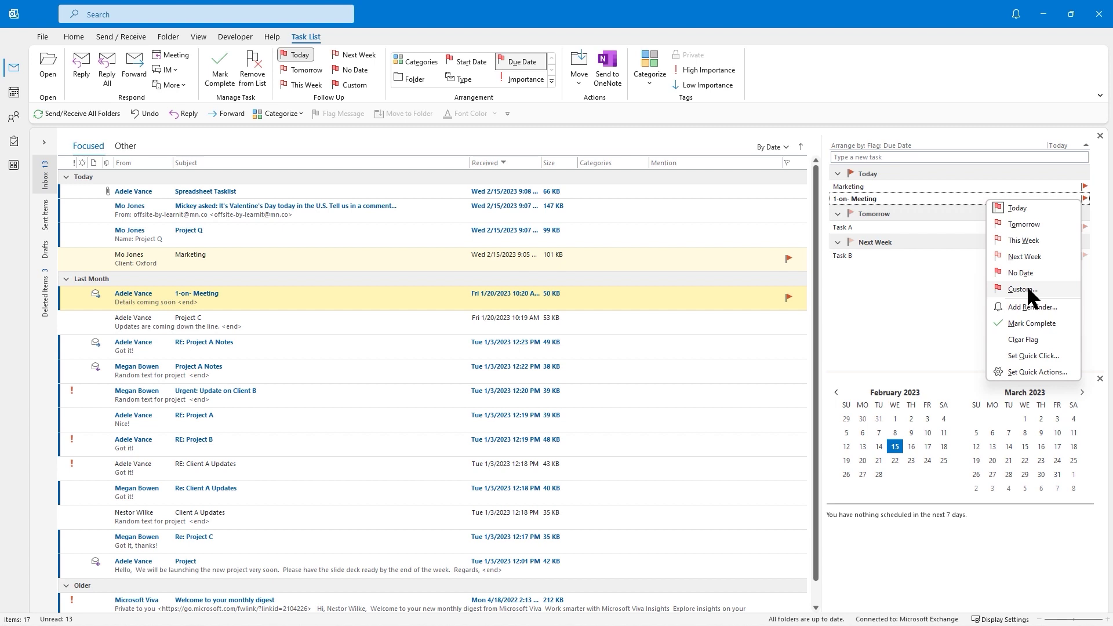
pyautogui.click(888, 290)
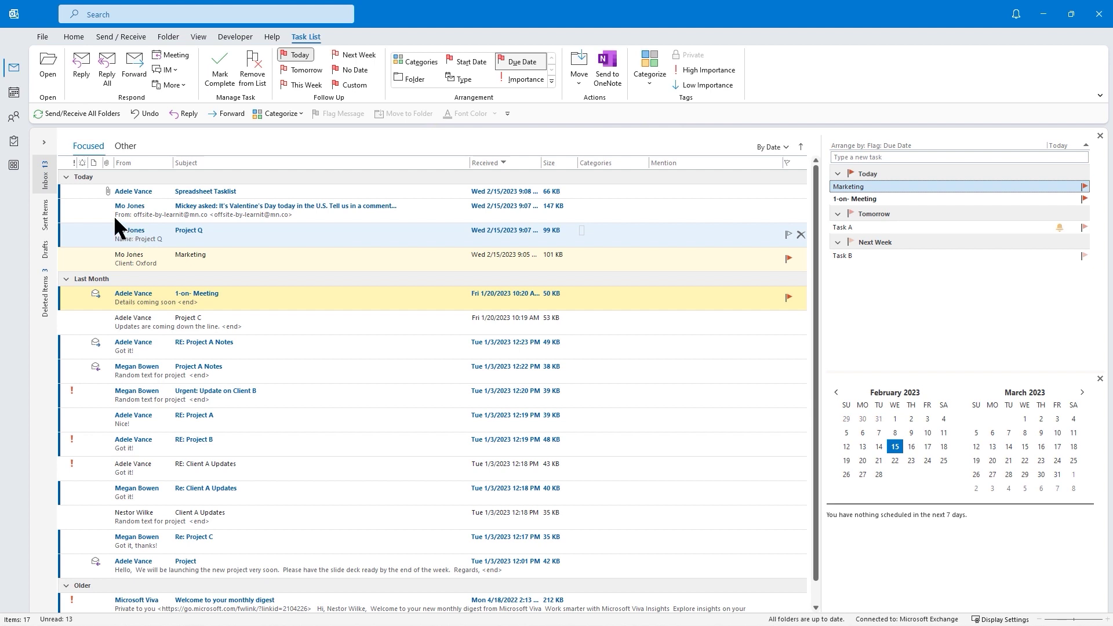
# Create a task from the Project Q e-mail, keeping its subject and leaving the dates at None, and save it.
pyautogui.moveTo(14, 141)
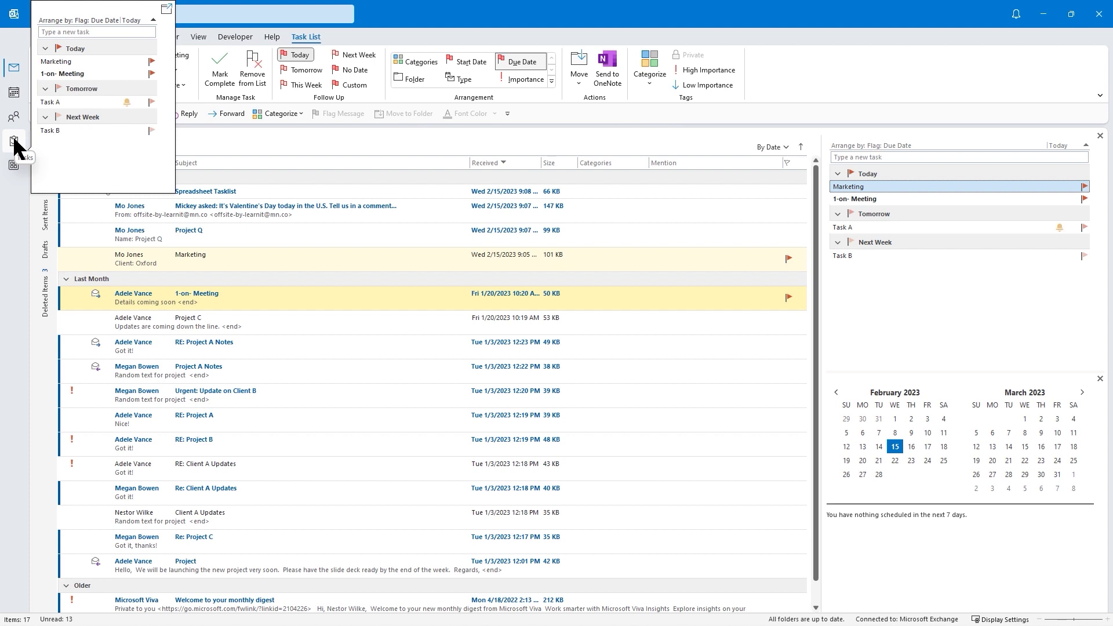
pyautogui.moveTo(134, 230); pyautogui.dragTo(13, 141)
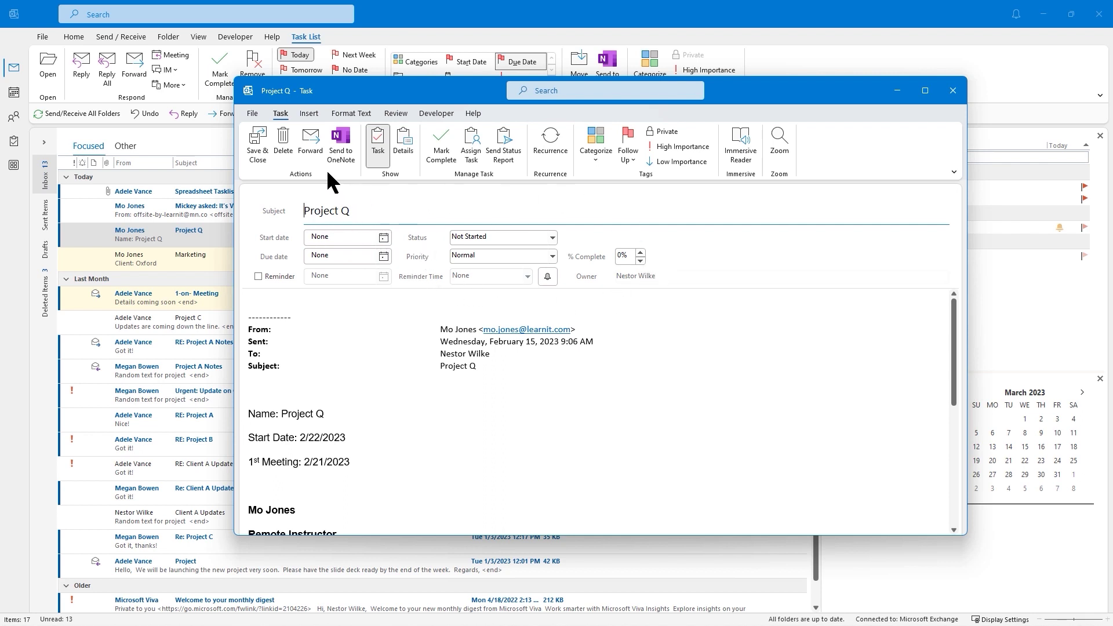
pyautogui.click(259, 145)
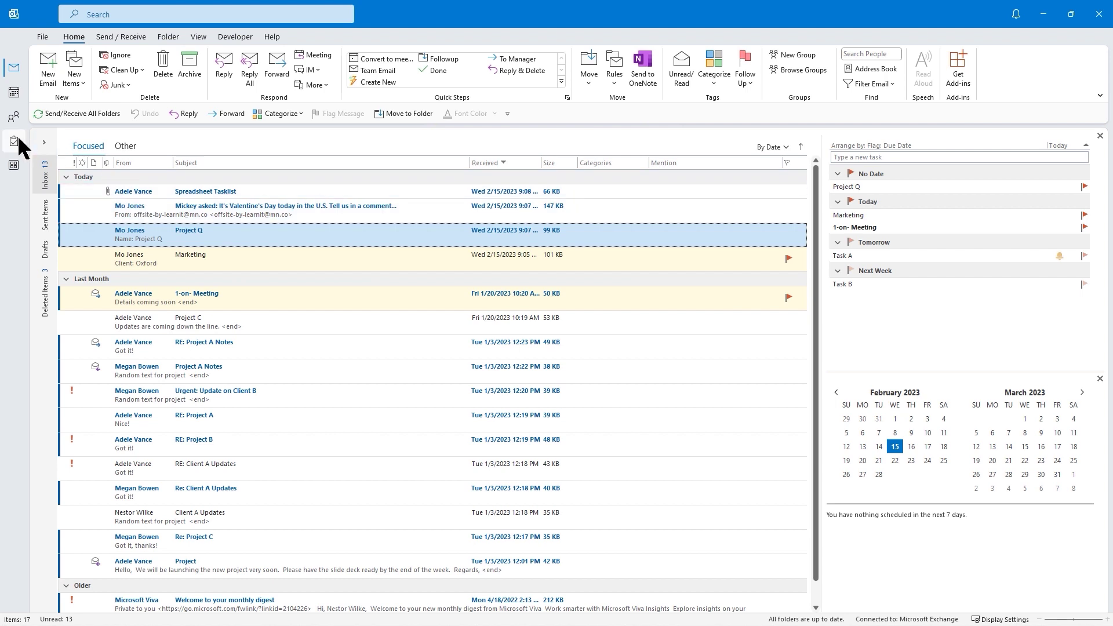
pyautogui.moveTo(19, 144)
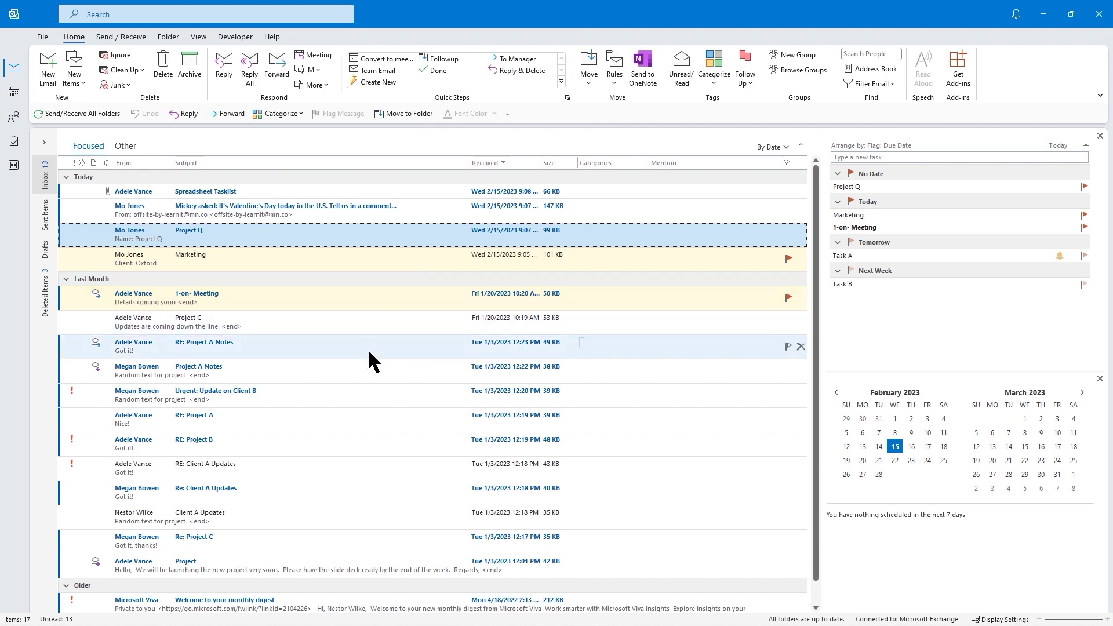
# Assign the Blue category to the RE: Project A e-mail.
pyautogui.rightClick(352, 427)
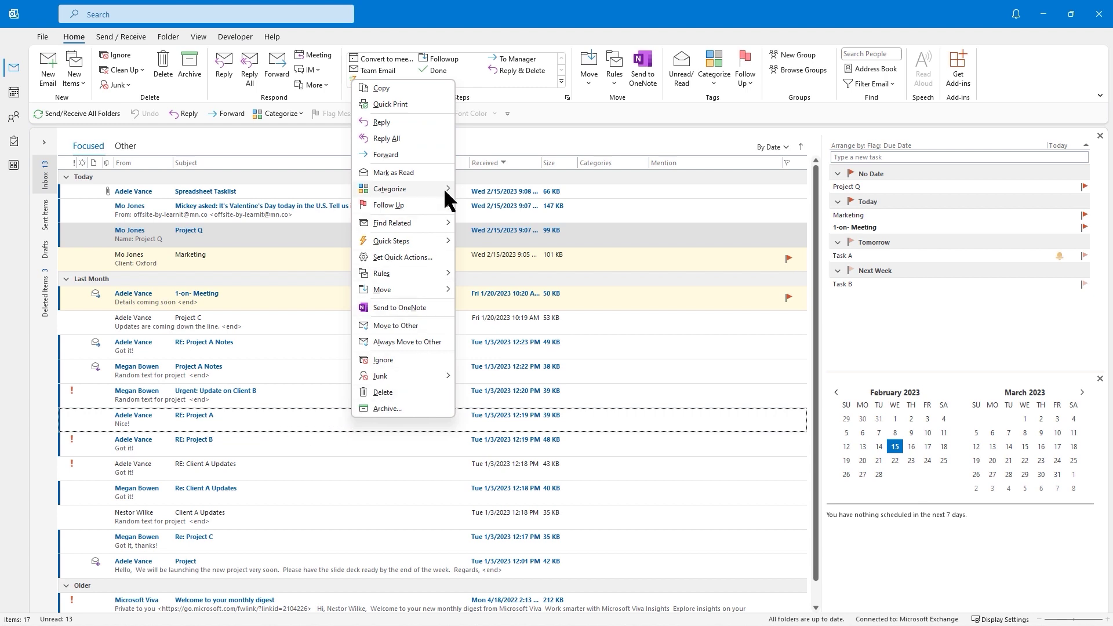
pyautogui.moveTo(444, 189)
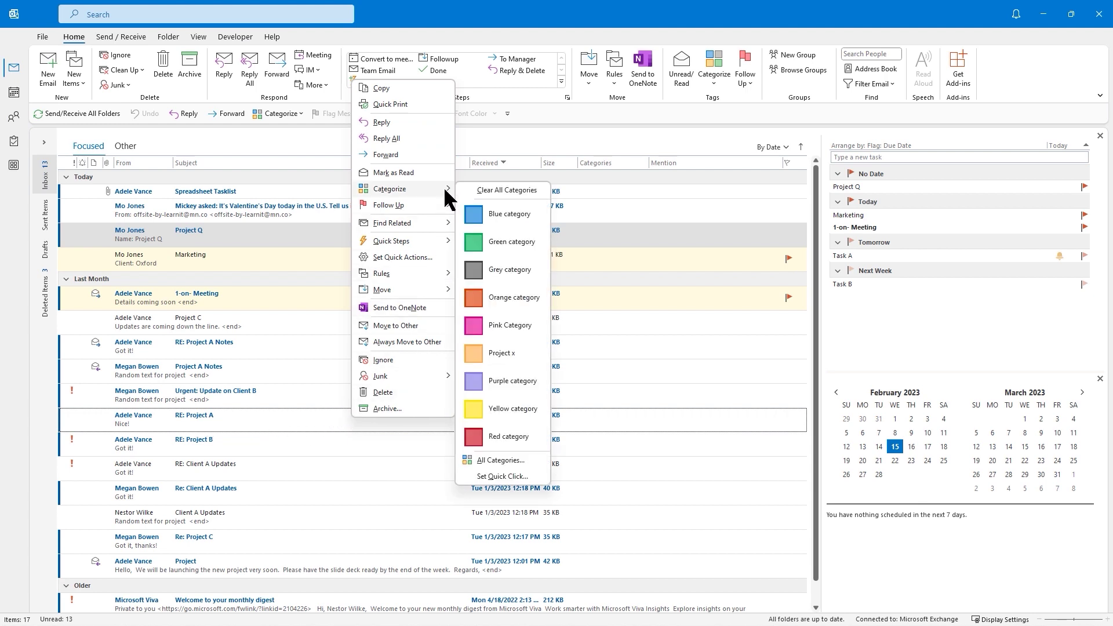
pyautogui.click(511, 218)
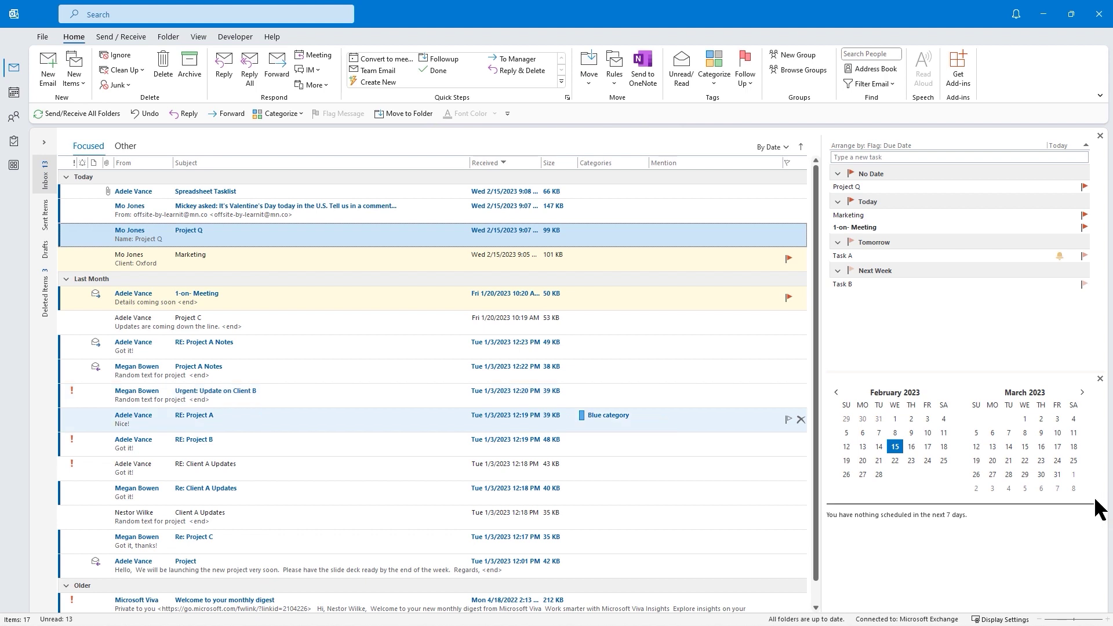
# Rename the Blue category as "Project A" in the full list of color categories.
pyautogui.rightClick(596, 415)
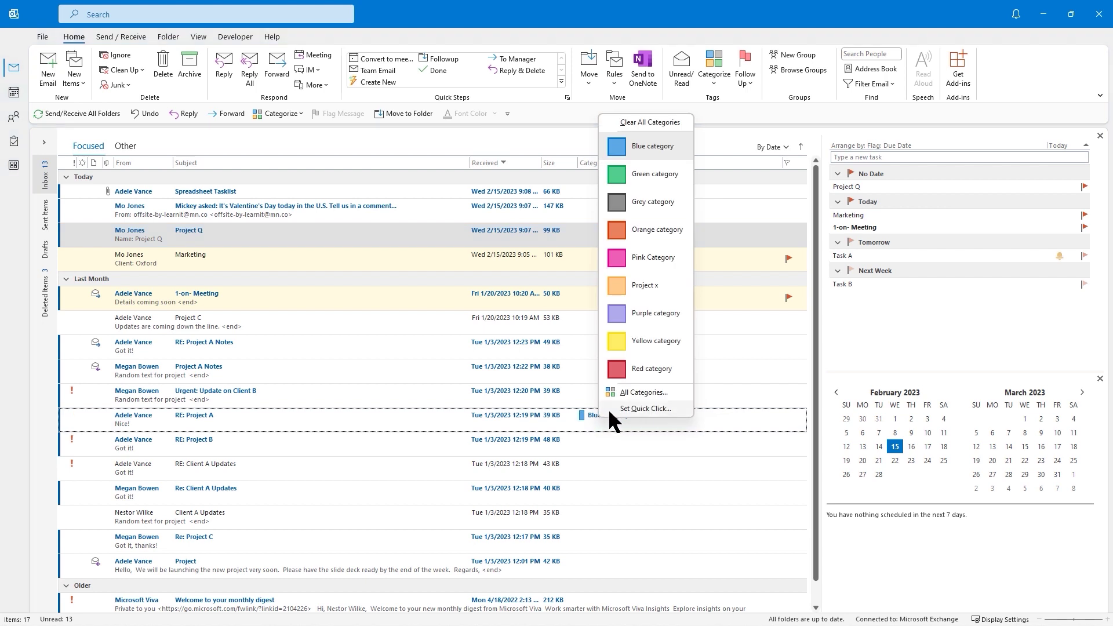
pyautogui.click(644, 391)
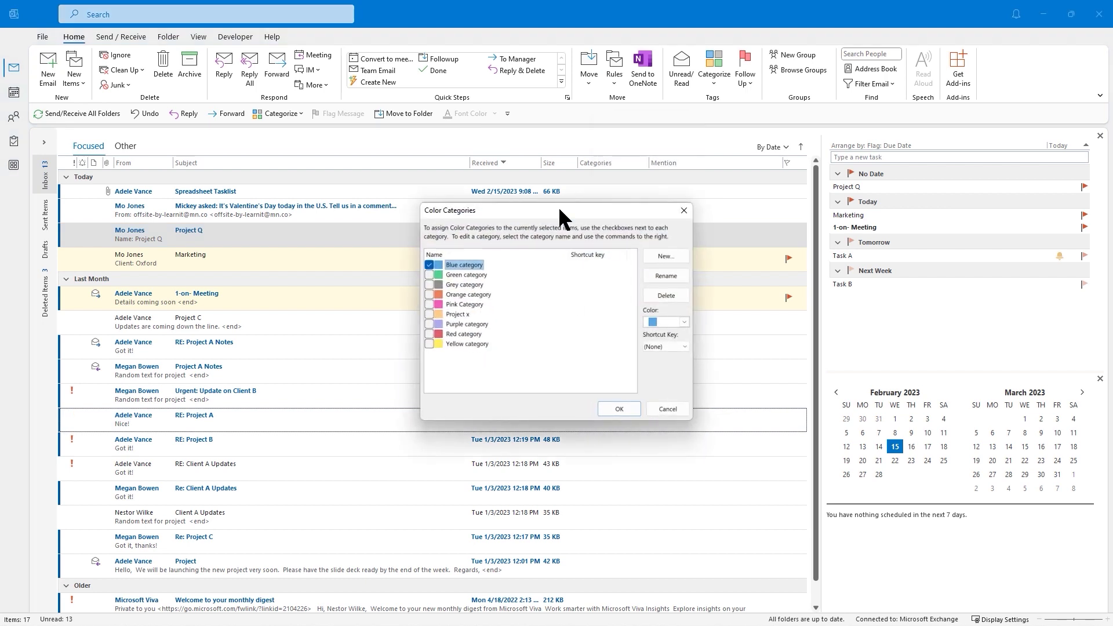
pyautogui.moveTo(558, 204); pyautogui.dragTo(557, 138)
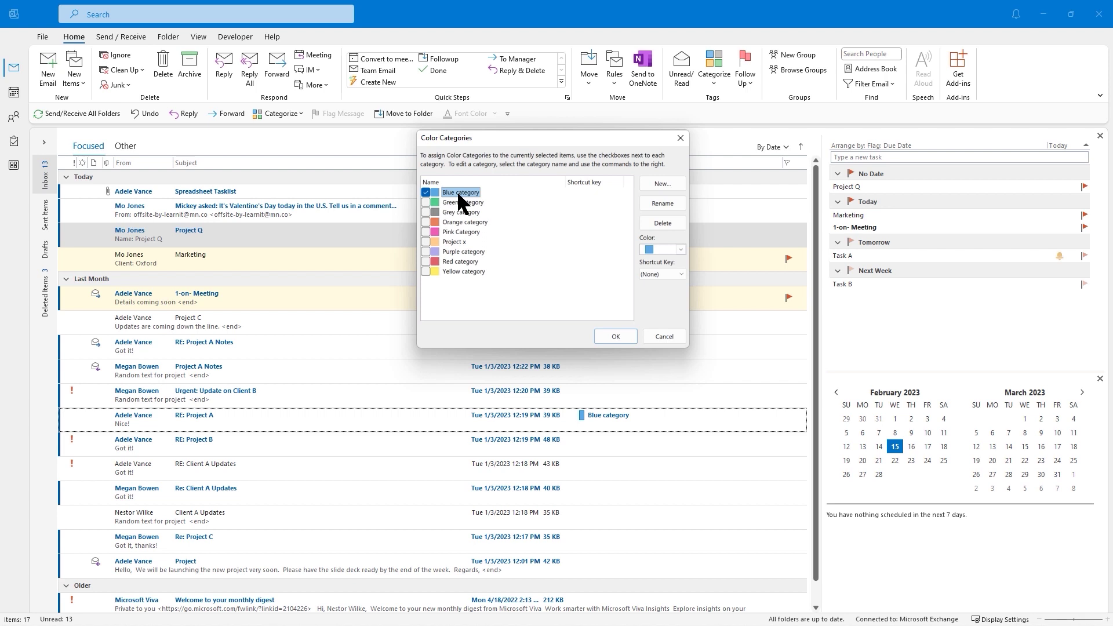
pyautogui.click(659, 203)
pyautogui.press('BackSpace')
pyautogui.write('Project A')
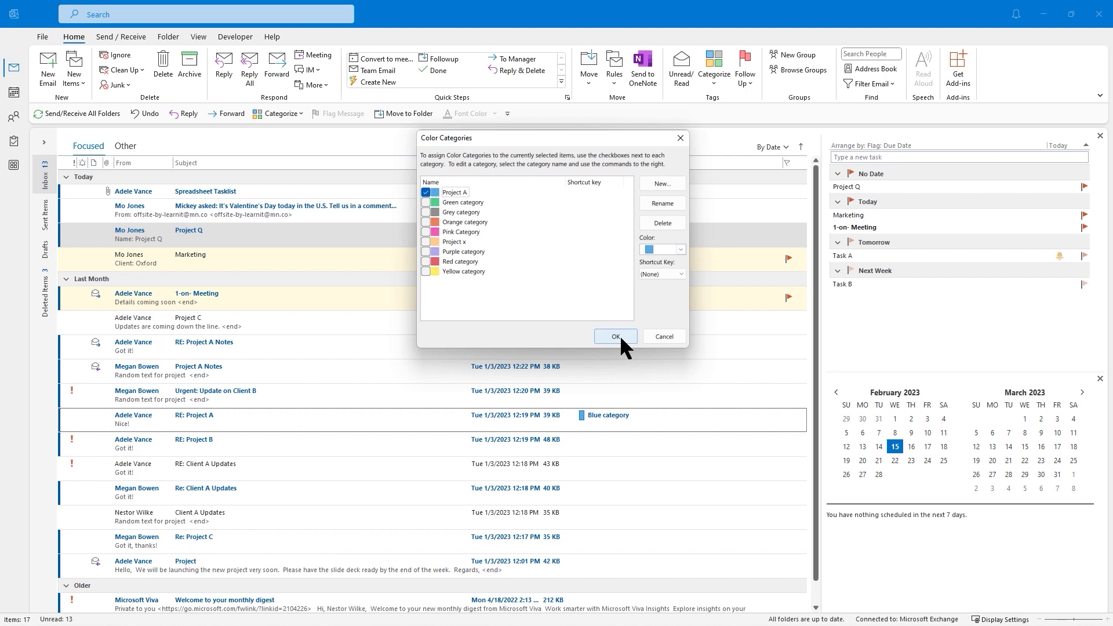
pyautogui.press('Return')
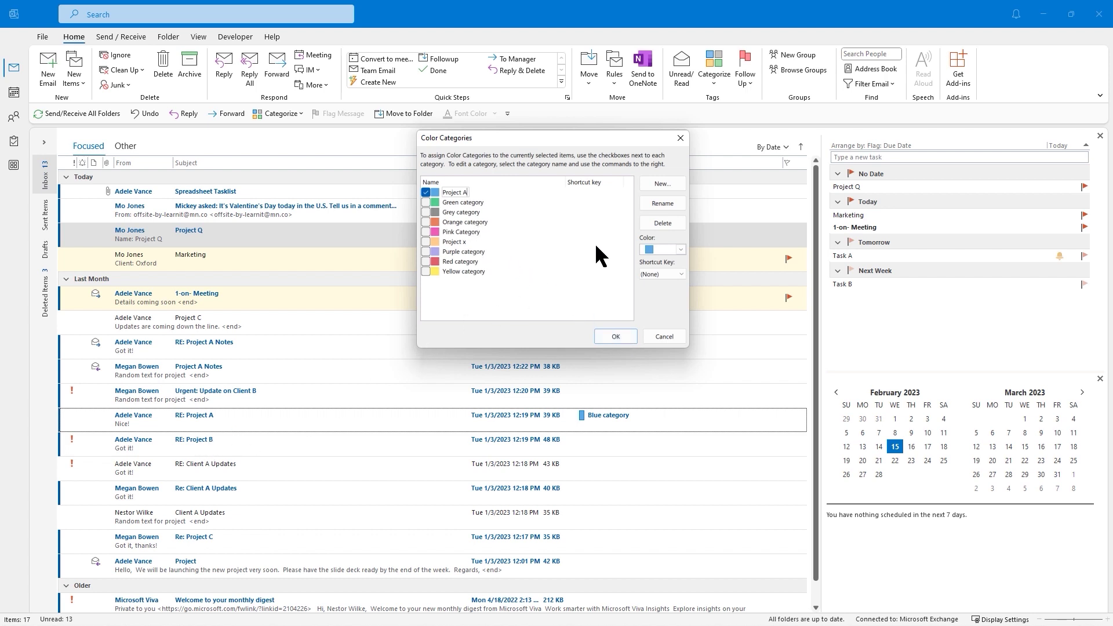
# Create a teal color category named "Project B" with no shortcut key, and apply it to the RE: Project A e-mail.
pyautogui.click(654, 184)
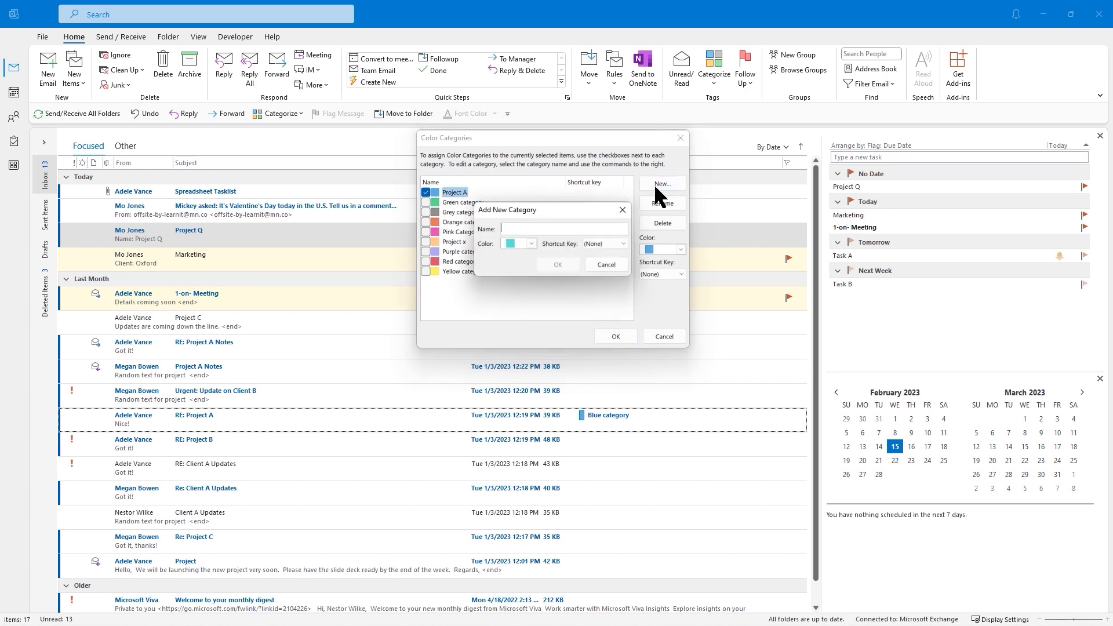
pyautogui.write('Project B')
pyautogui.click(622, 244)
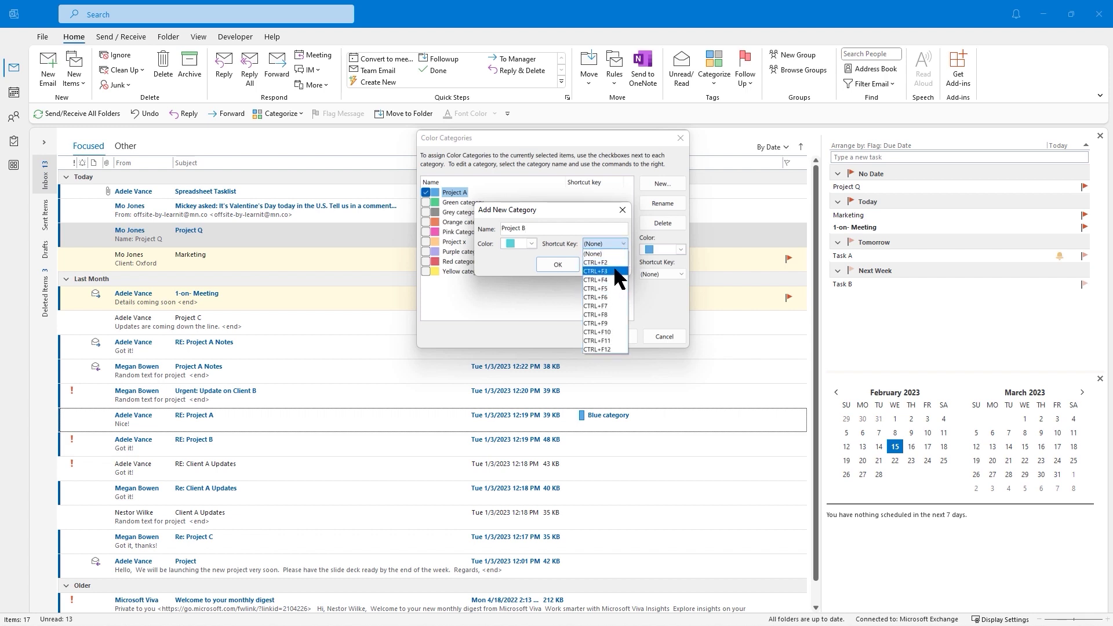
pyautogui.click(565, 210)
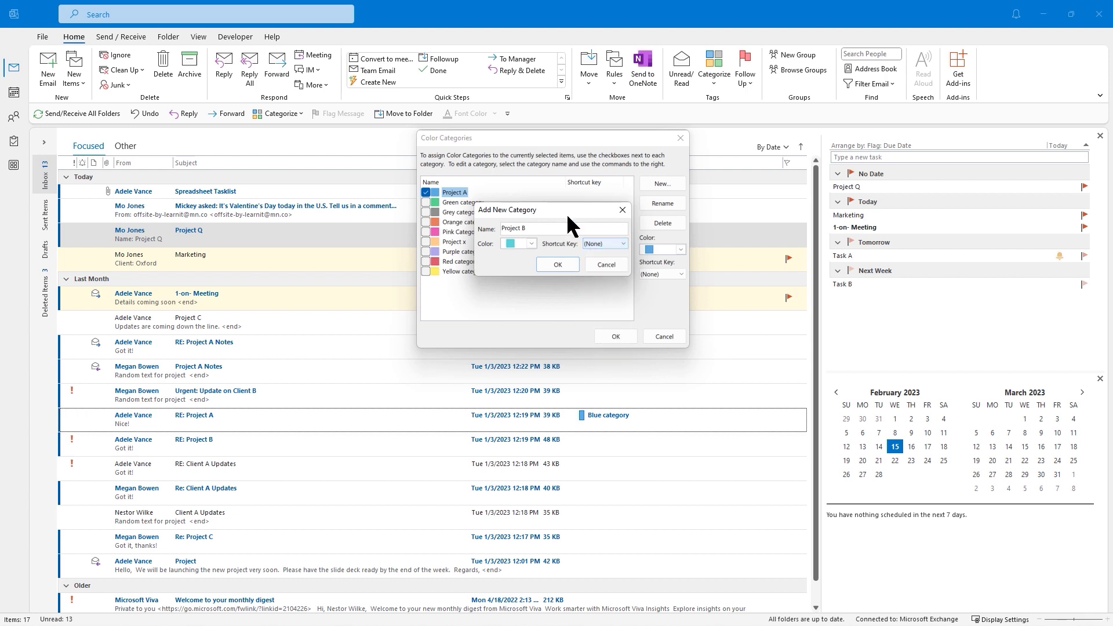
pyautogui.click(562, 266)
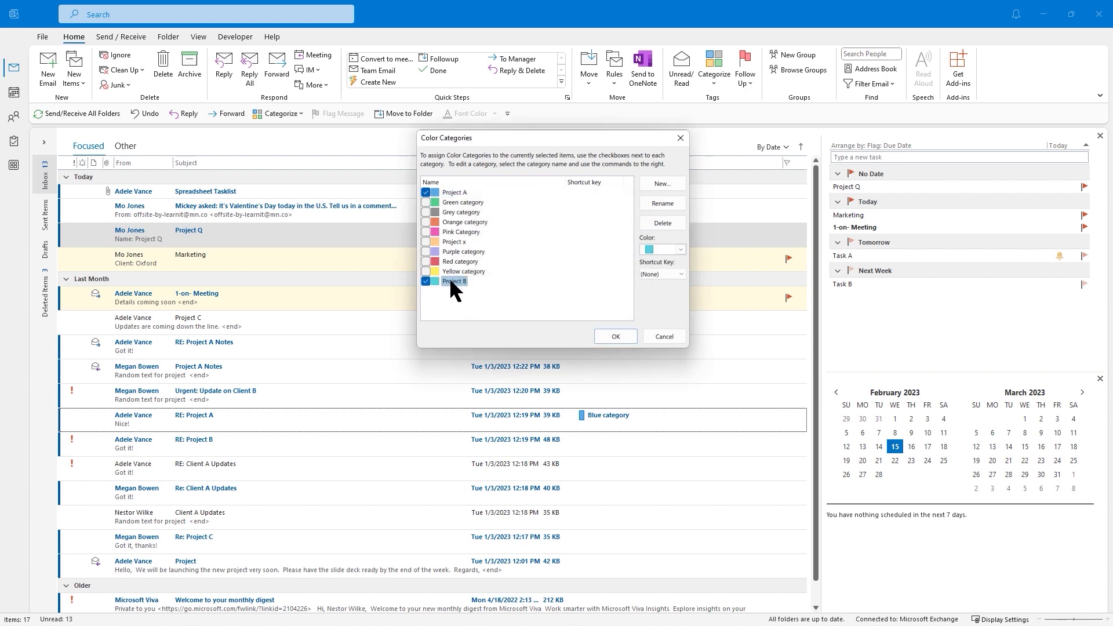
pyautogui.click(616, 337)
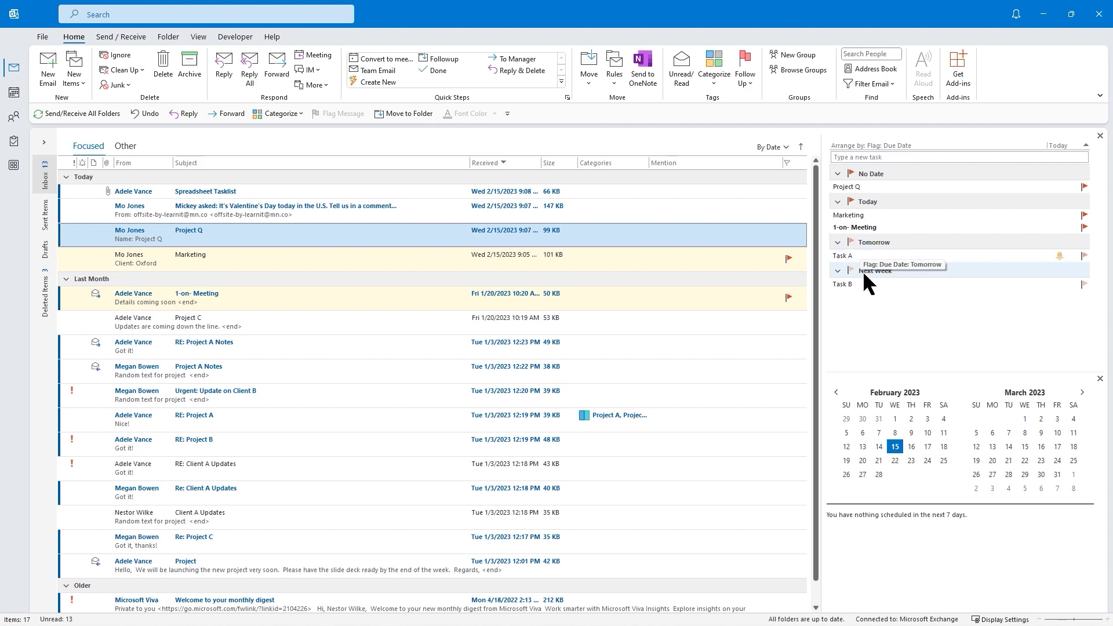
# Clear all categories from the RE: Project A e-mail.
pyautogui.rightClick(581, 415)
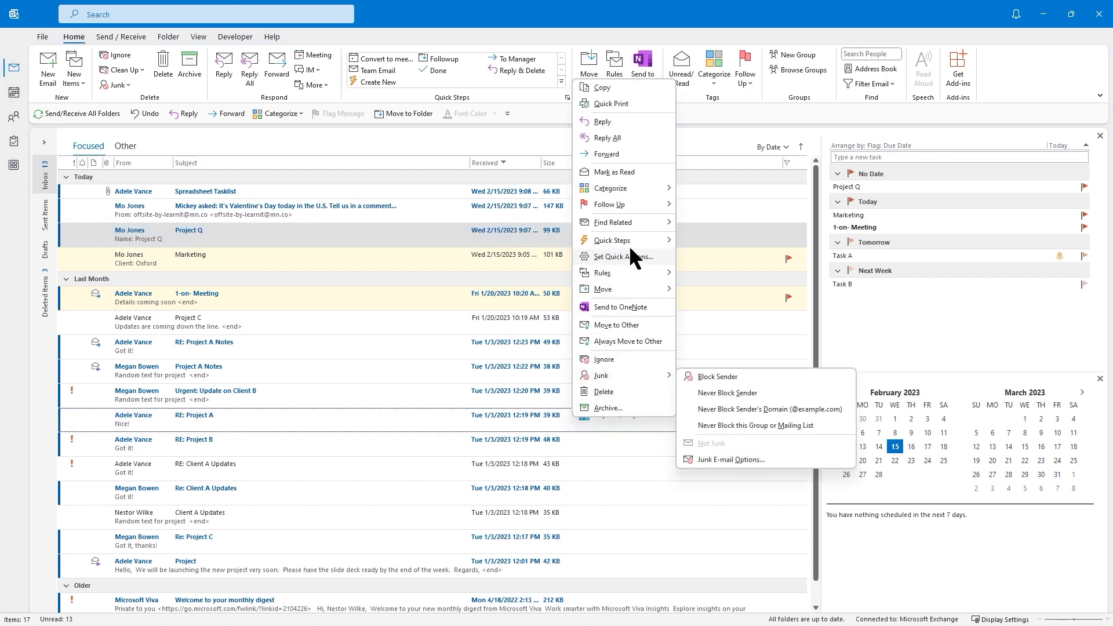
pyautogui.moveTo(667, 189)
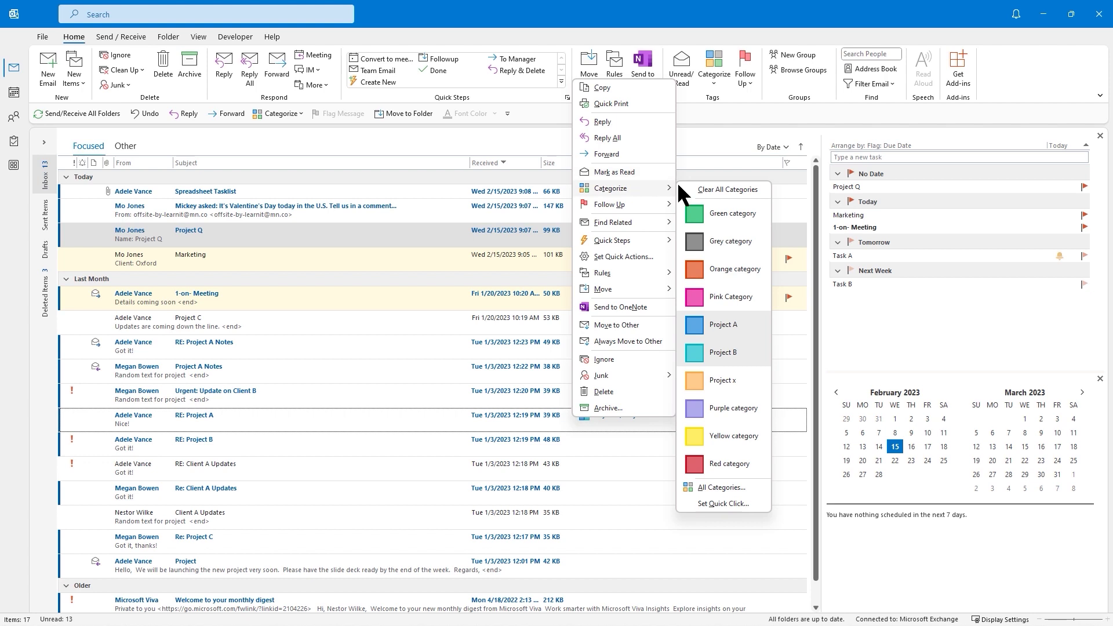
pyautogui.click(721, 191)
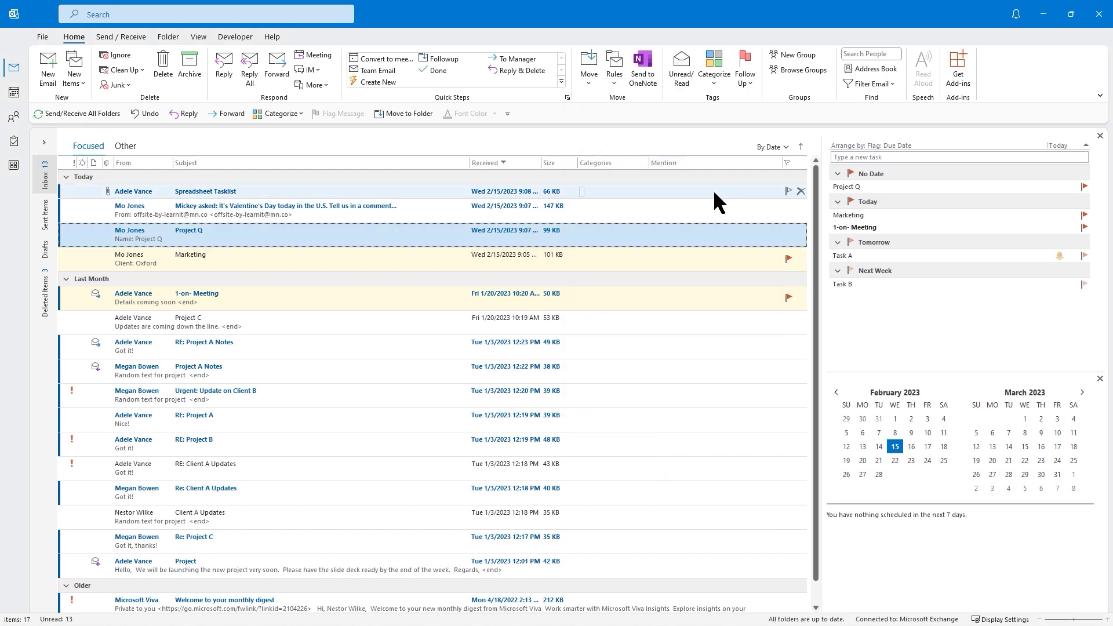
# Assign the Project A category to the RE: Project A e-mail and the Project B category to the RE: Project B e-mail.
pyautogui.rightClick(559, 423)
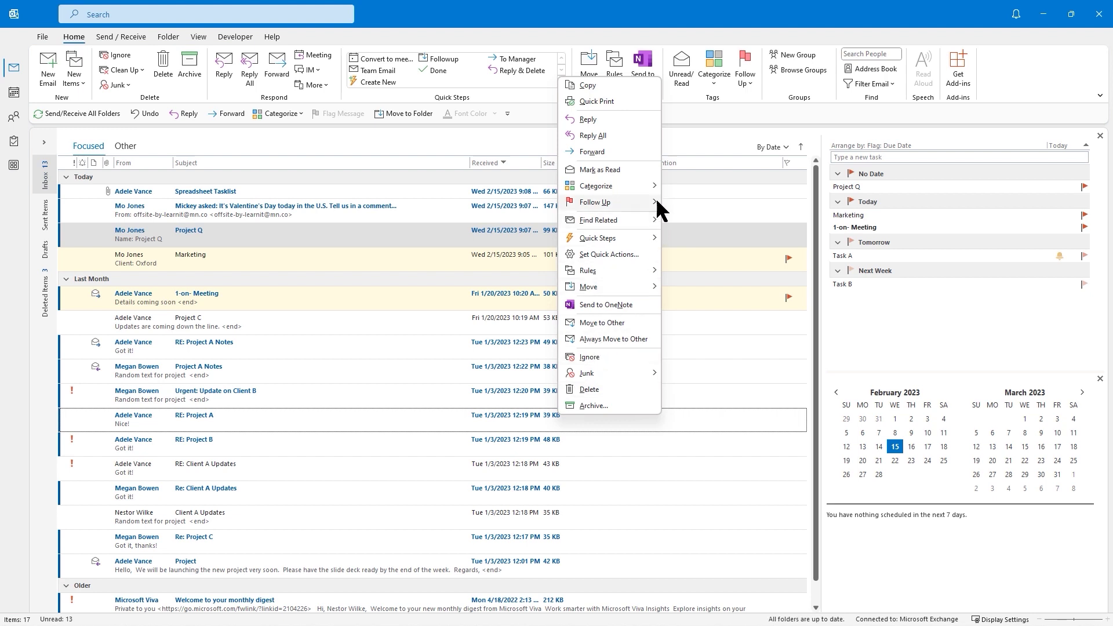
pyautogui.moveTo(655, 186)
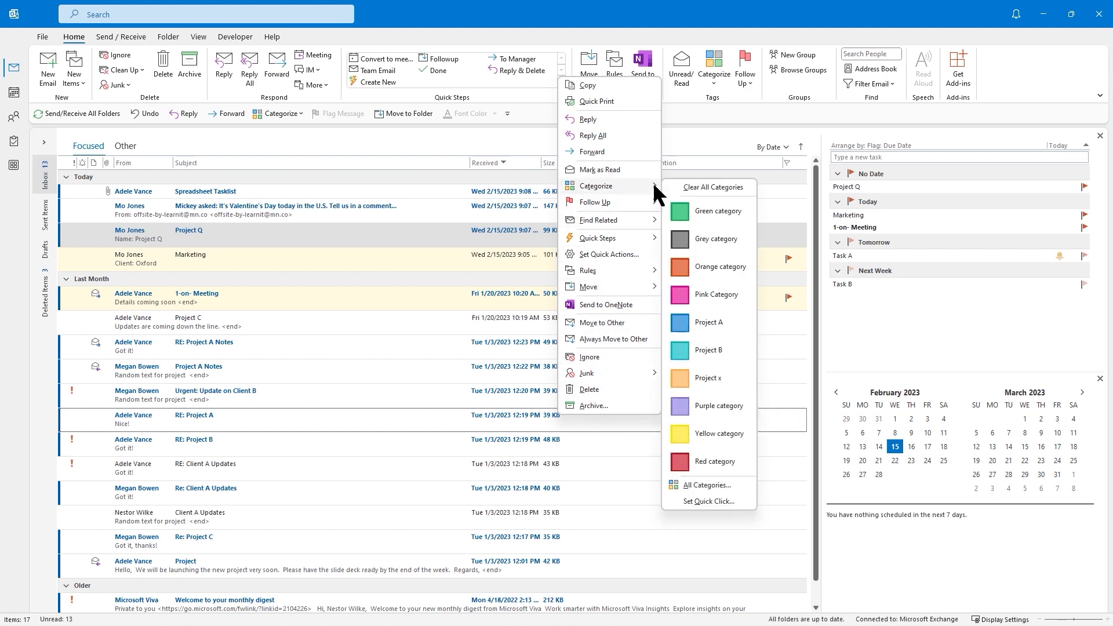
pyautogui.click(709, 320)
pyautogui.rightClick(552, 437)
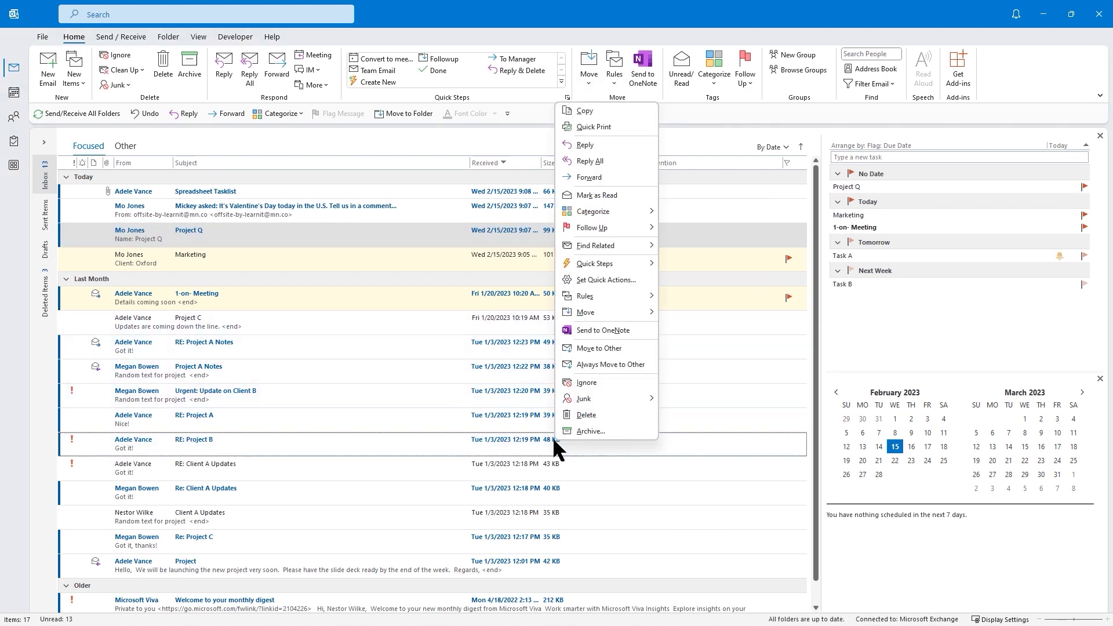
pyautogui.moveTo(652, 213)
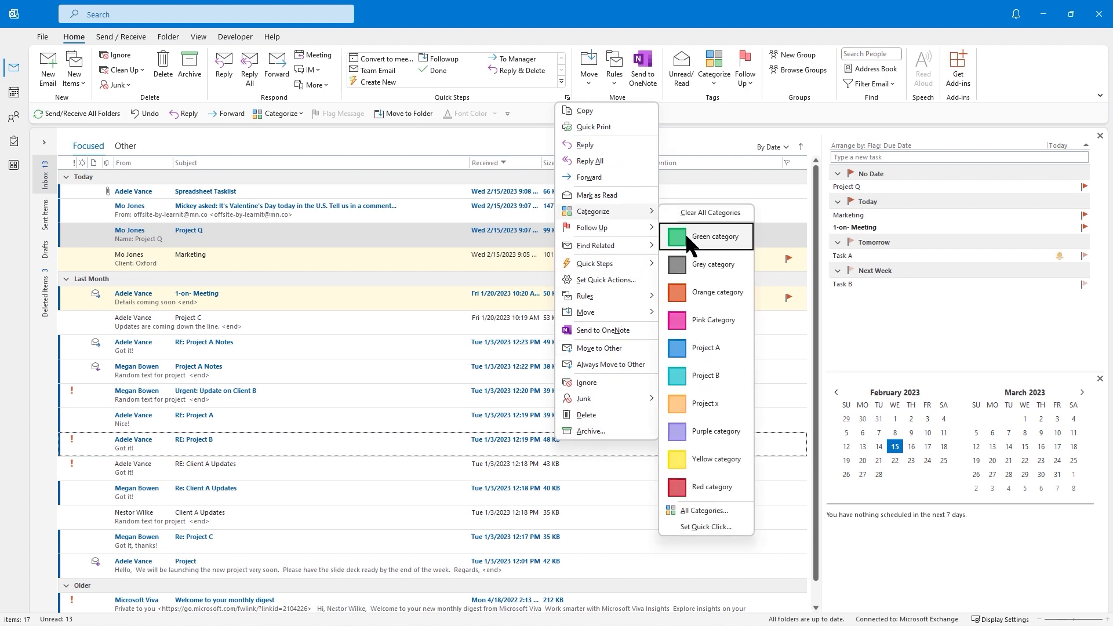
pyautogui.click(698, 372)
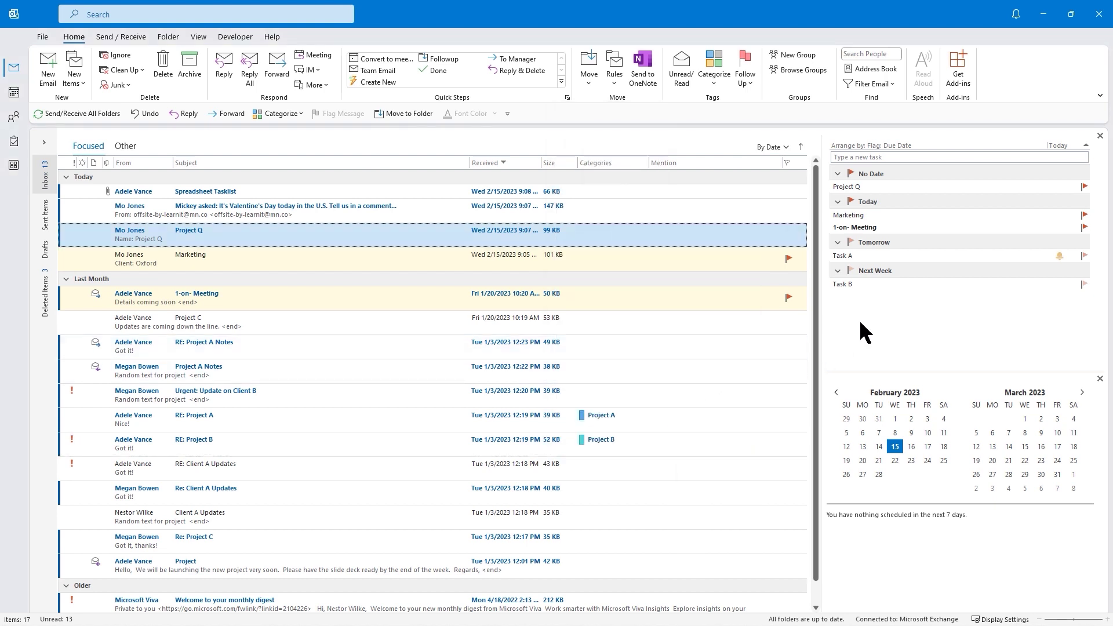
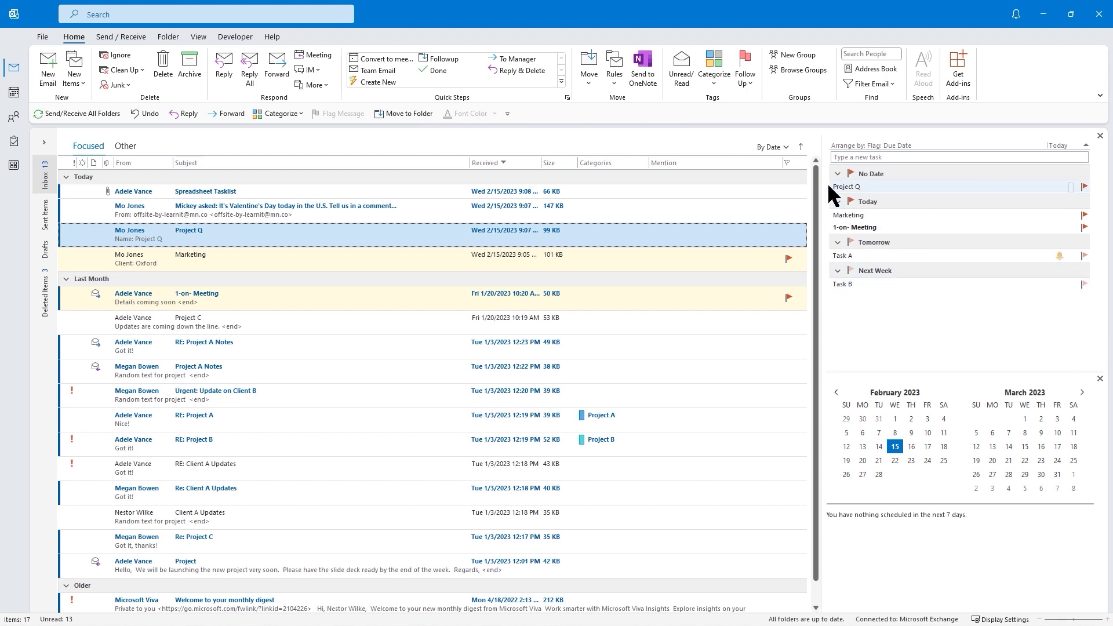
# Filter the inbox to flagged mail and give the Marketing e-mail a custom flag starting February 17, 2023 and due February 24, 2023.
pyautogui.click(786, 148)
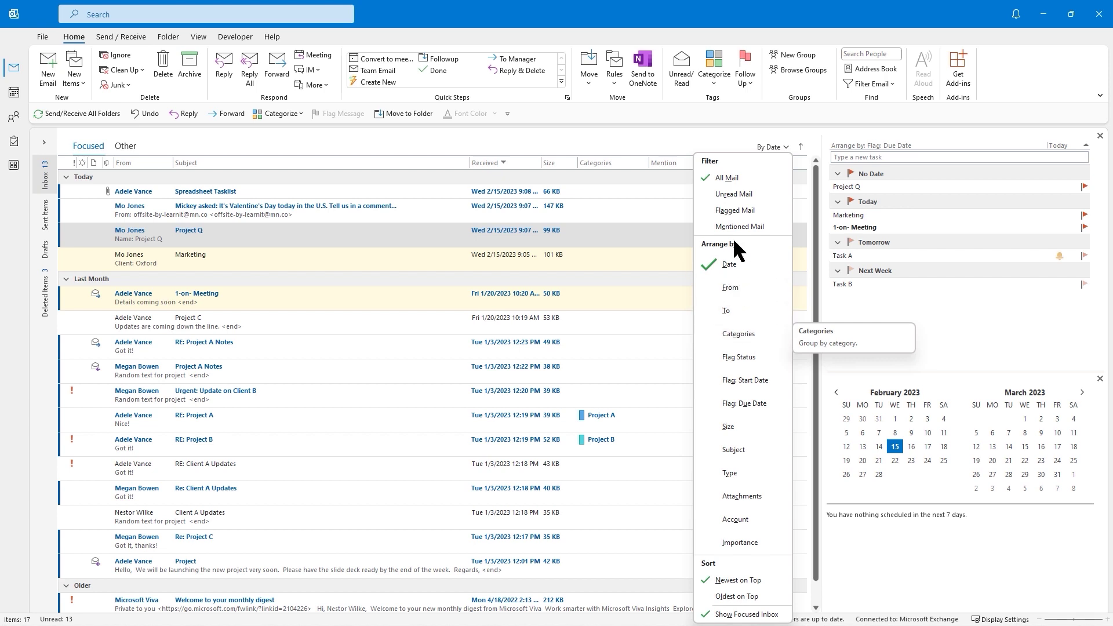
pyautogui.click(735, 210)
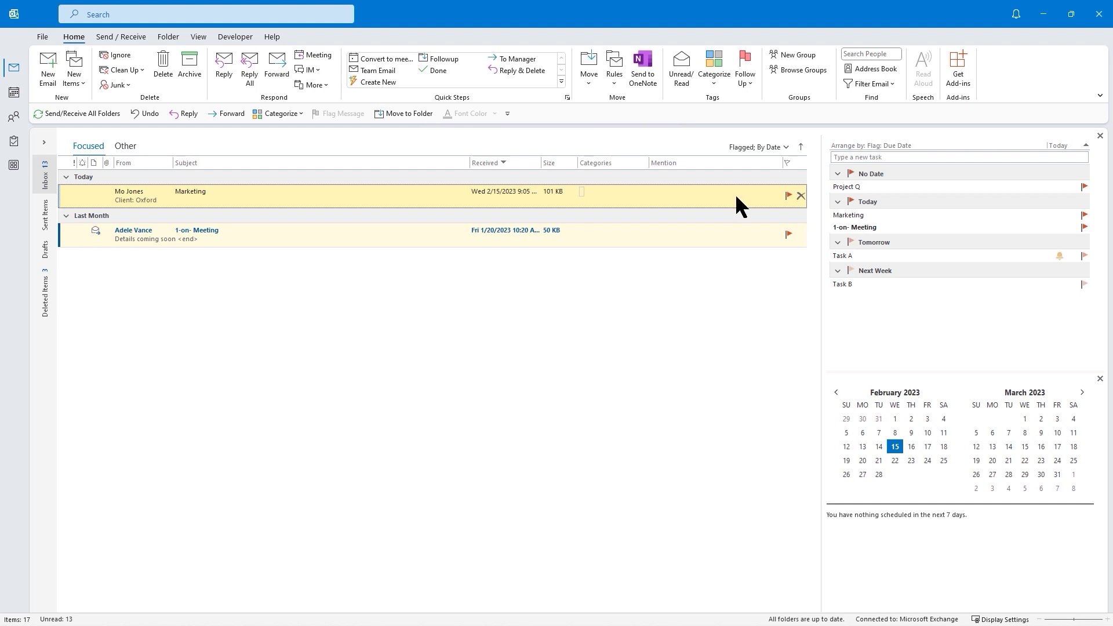
pyautogui.rightClick(789, 195)
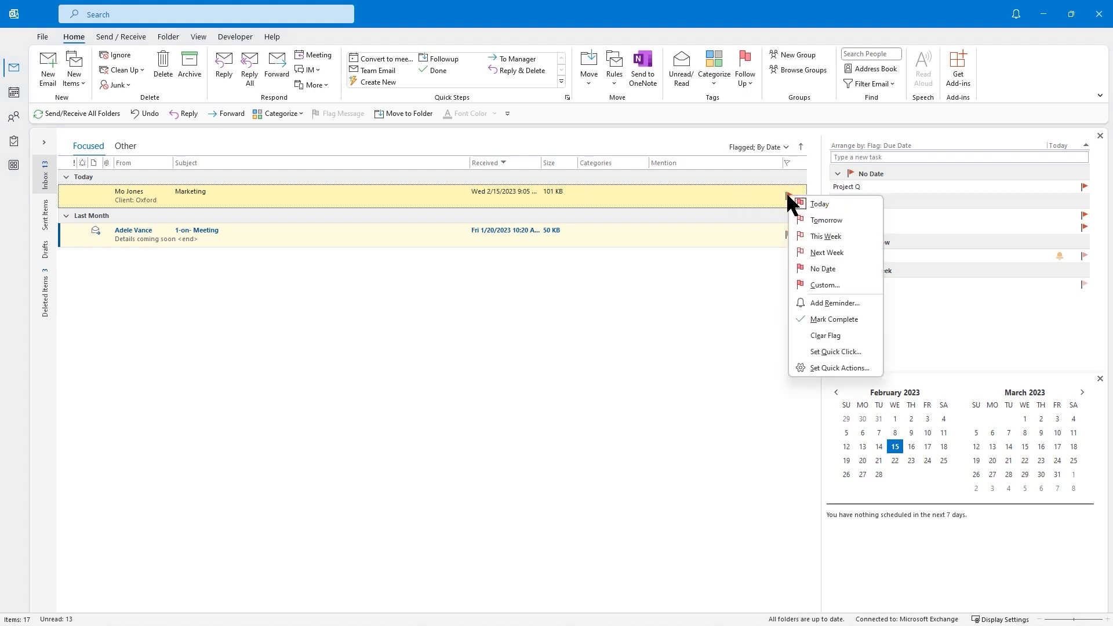
pyautogui.click(822, 283)
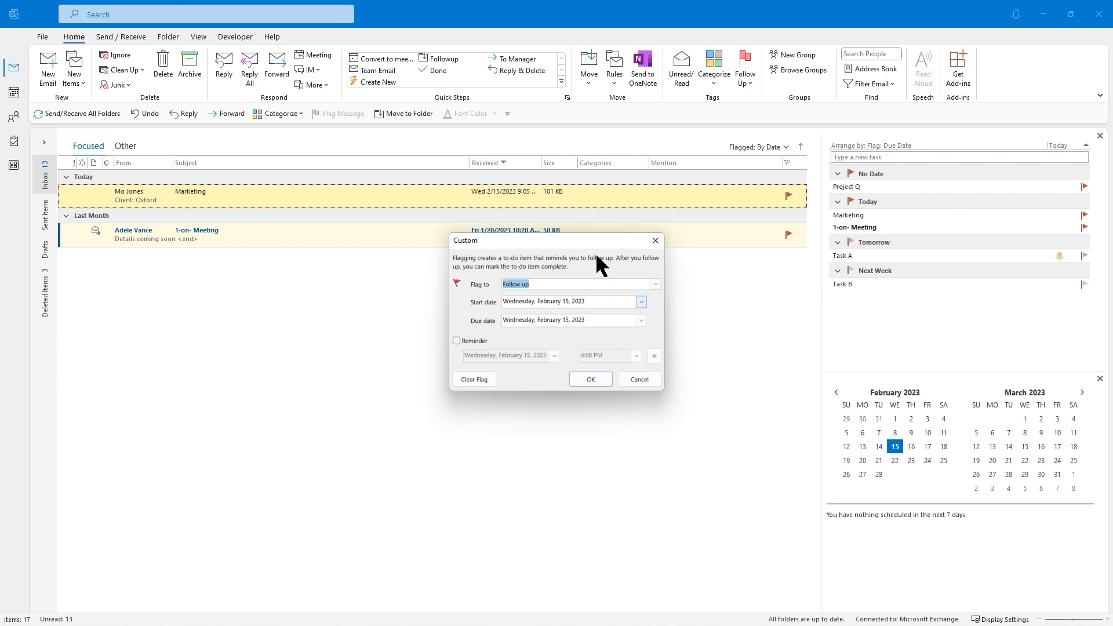
pyautogui.moveTo(596, 239); pyautogui.dragTo(610, 259)
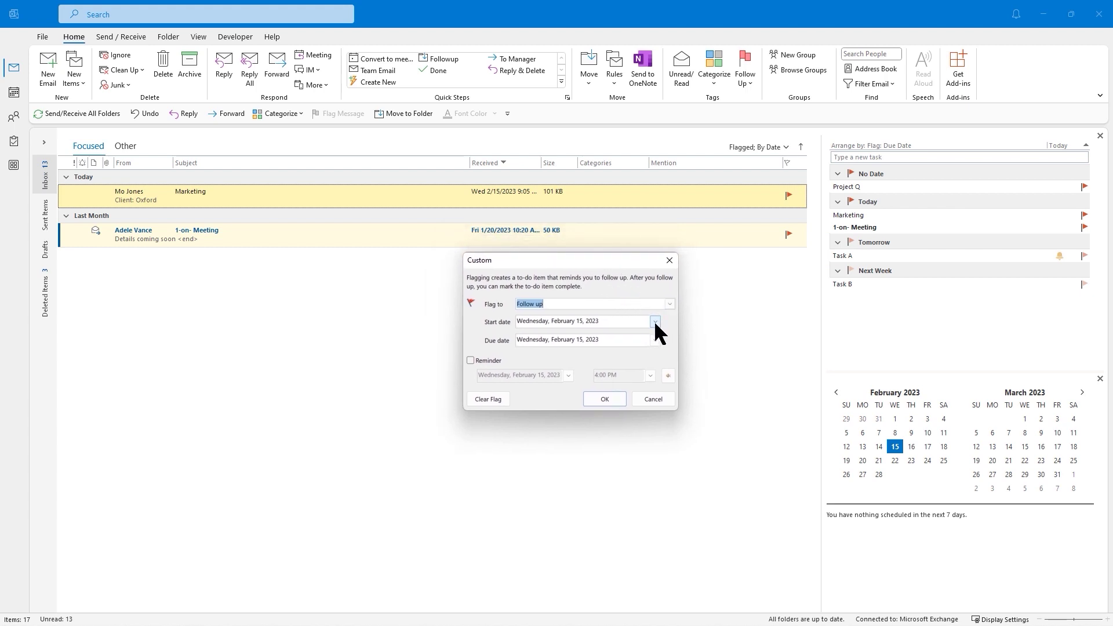
pyautogui.click(654, 322)
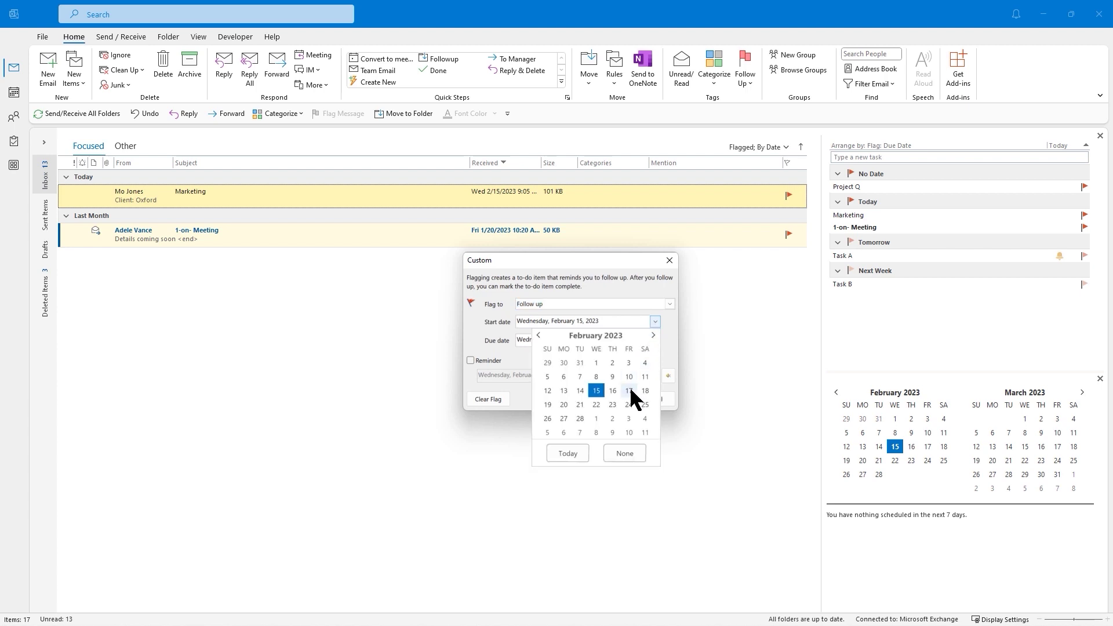
pyautogui.click(629, 390)
pyautogui.click(655, 339)
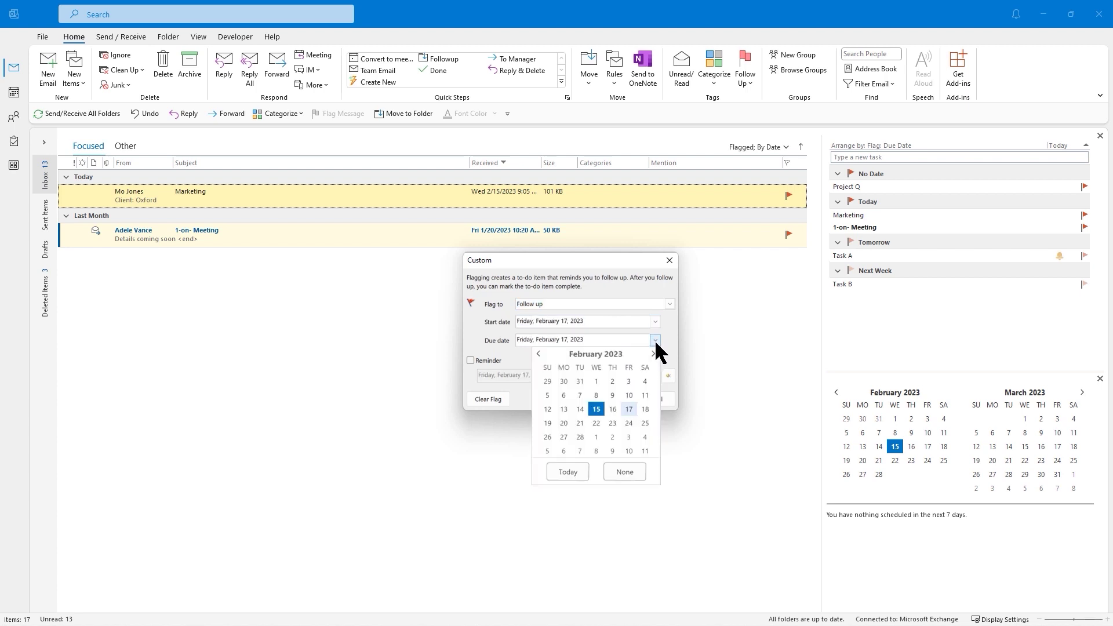
pyautogui.click(629, 423)
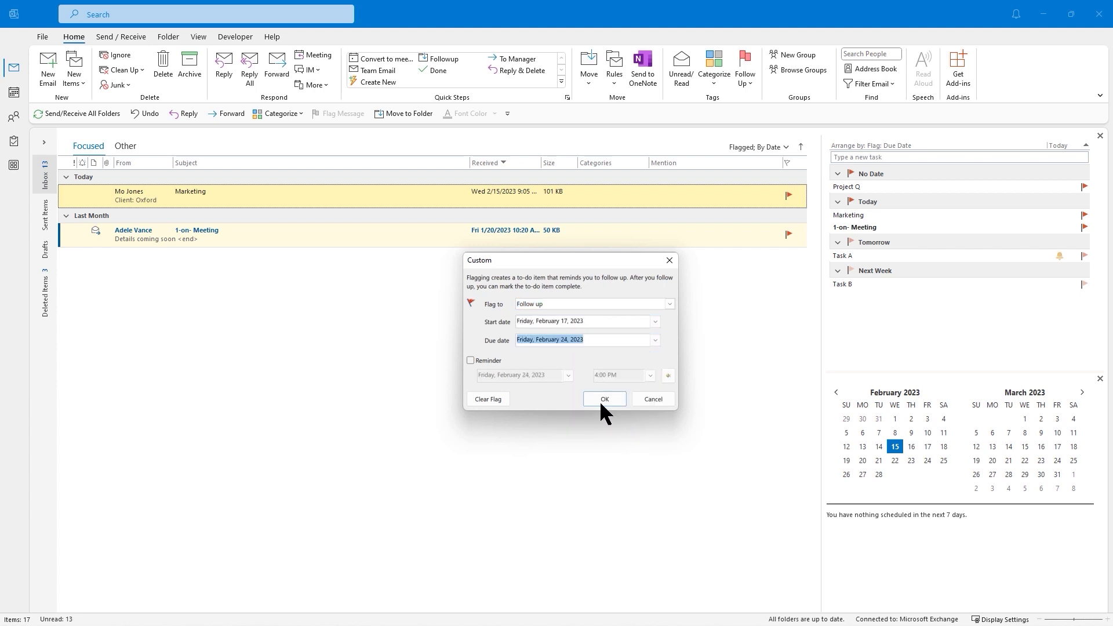
# Add a reminder on Friday, February 24, 2023 at 11:30 AM to the Marketing e-mail's flag and apply the flag settings.
pyautogui.click(471, 361)
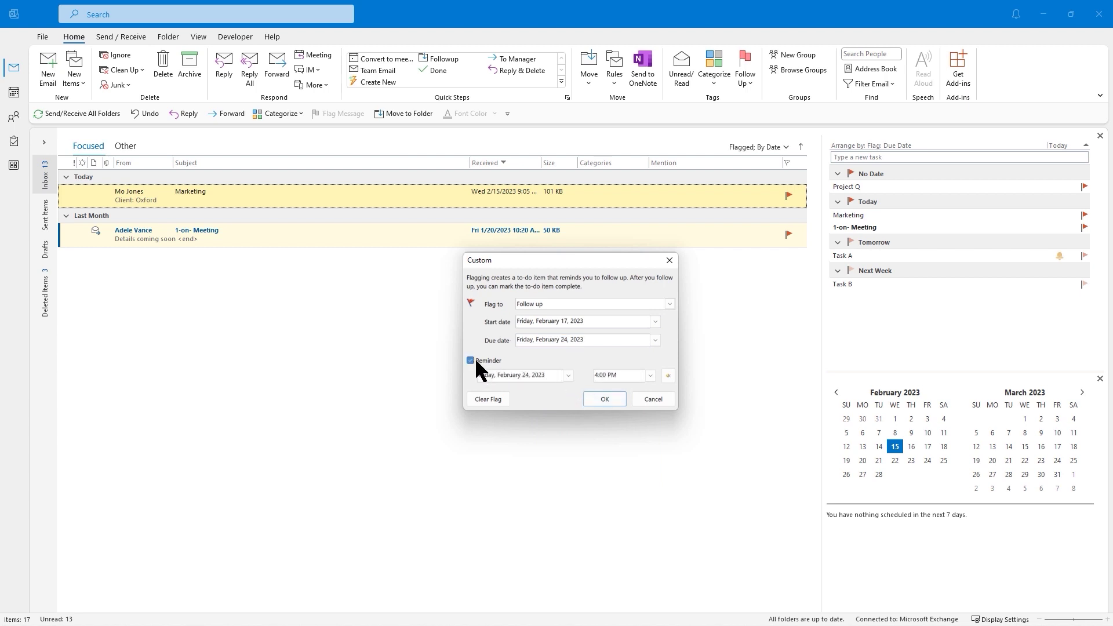
pyautogui.click(649, 374)
pyautogui.scroll(3, 651, 385)
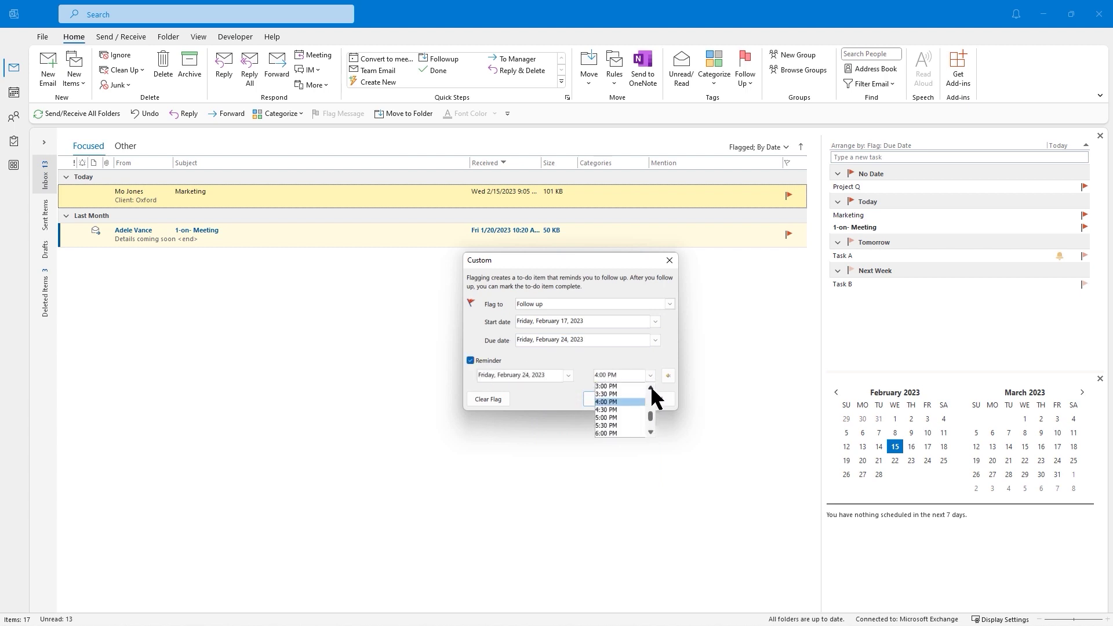
pyautogui.click(650, 387)
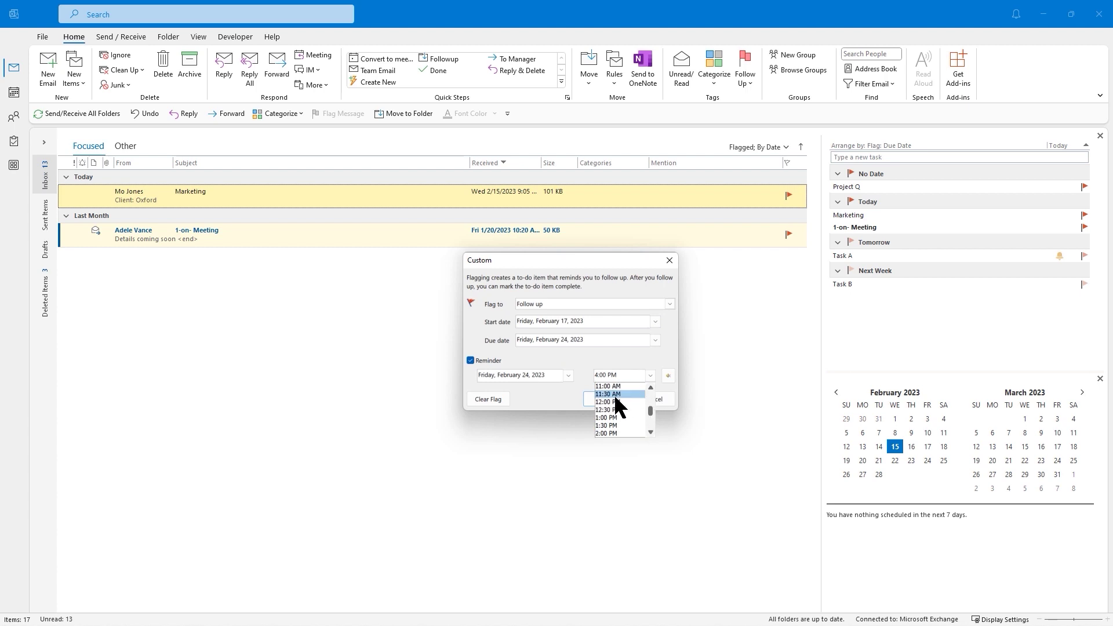
pyautogui.click(613, 395)
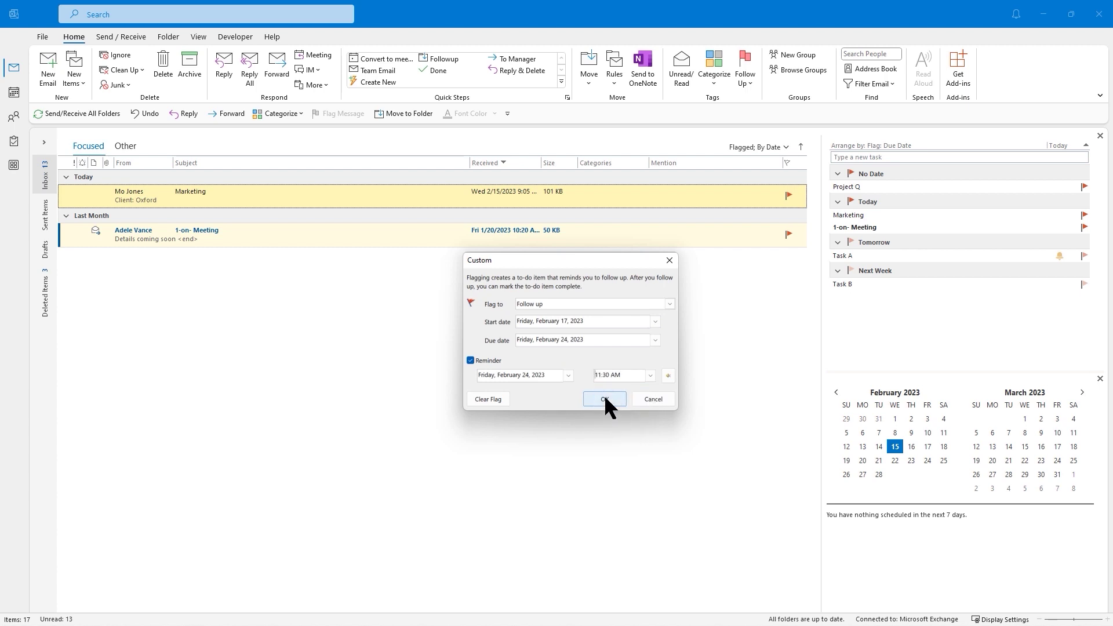
pyautogui.click(605, 398)
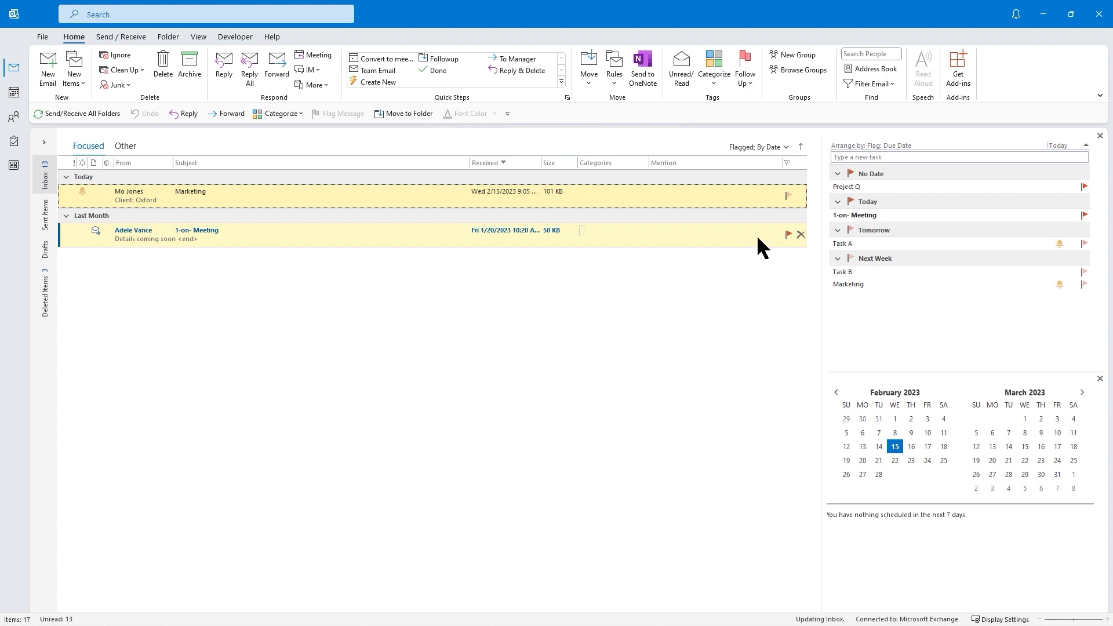
# Change the 1-on- Meeting e-mail's follow-up flag to This Week.
pyautogui.rightClick(788, 233)
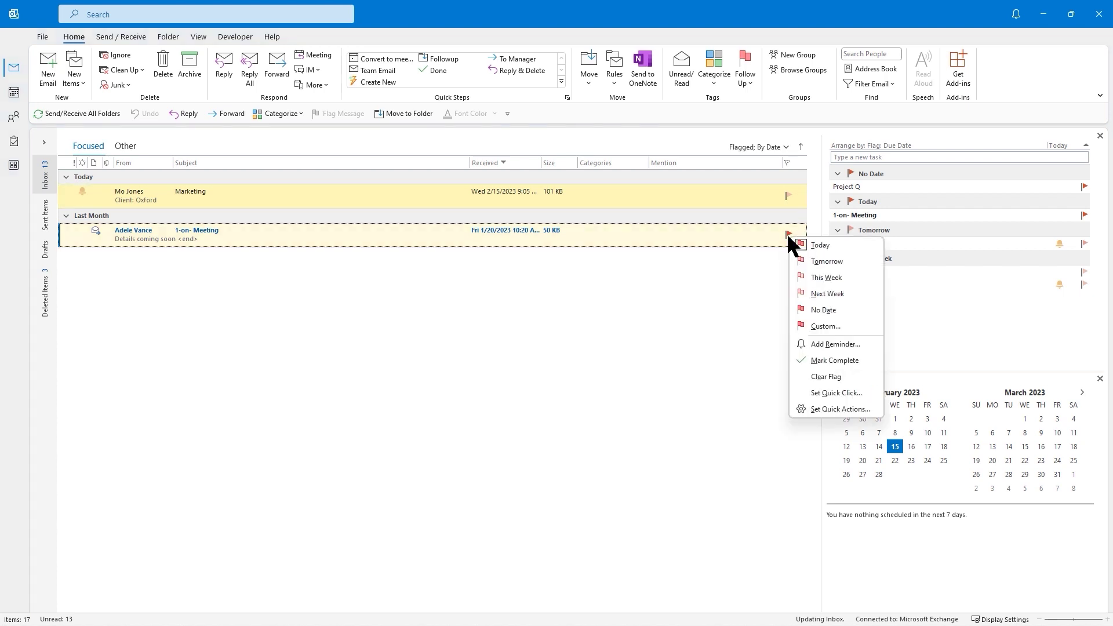
pyautogui.click(824, 276)
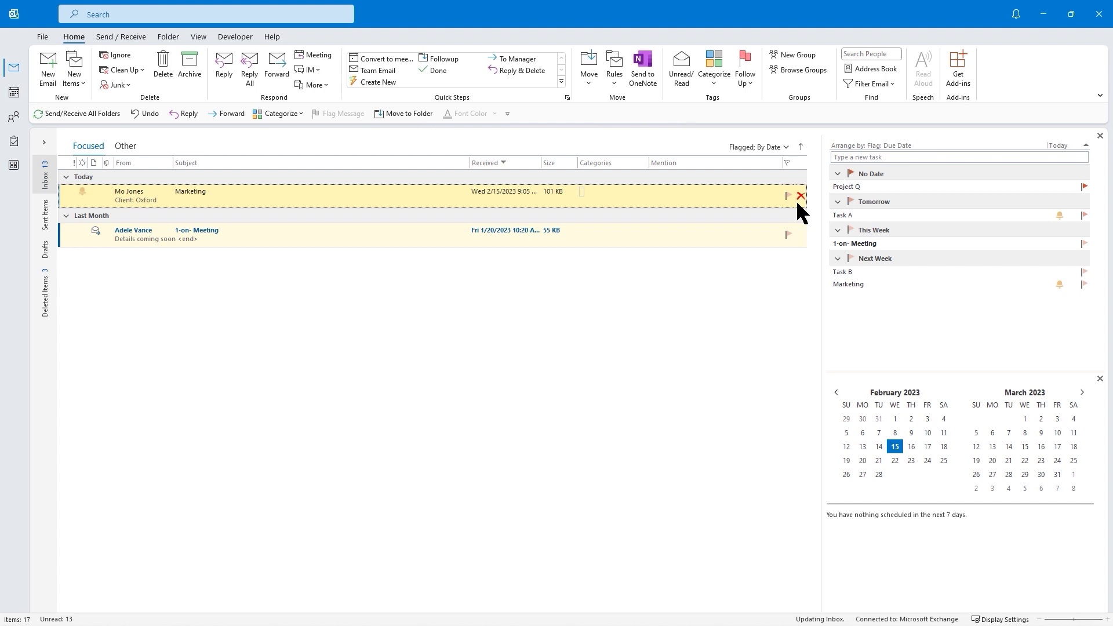
# Arrange the inbox by categories, show all mail instead of only flagged mail, and sort the categories from Z to A.
pyautogui.click(785, 149)
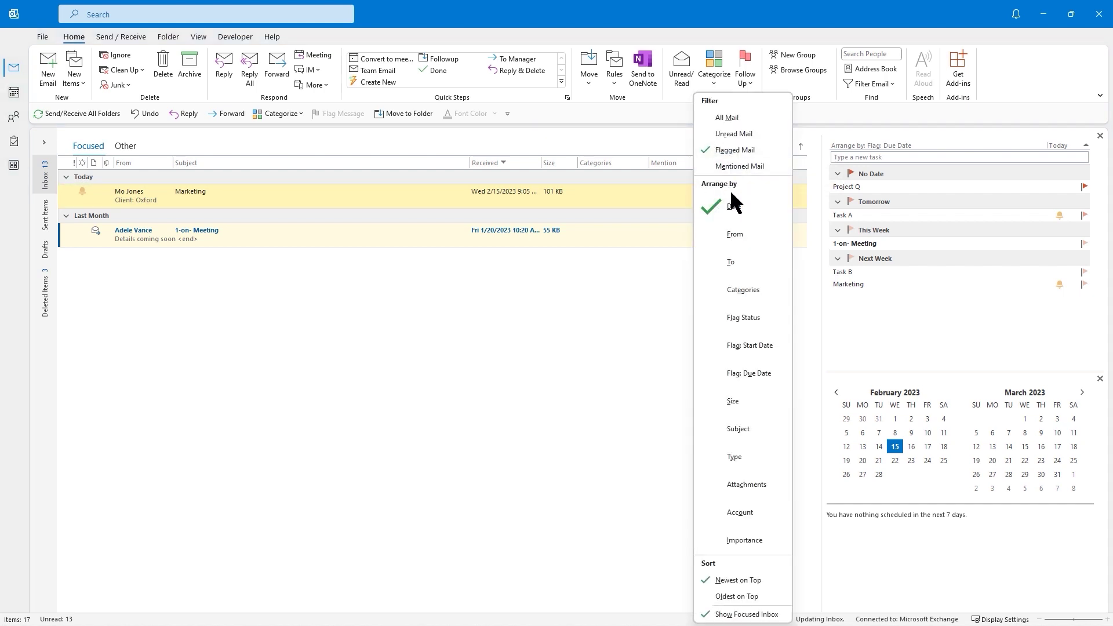
pyautogui.click(743, 287)
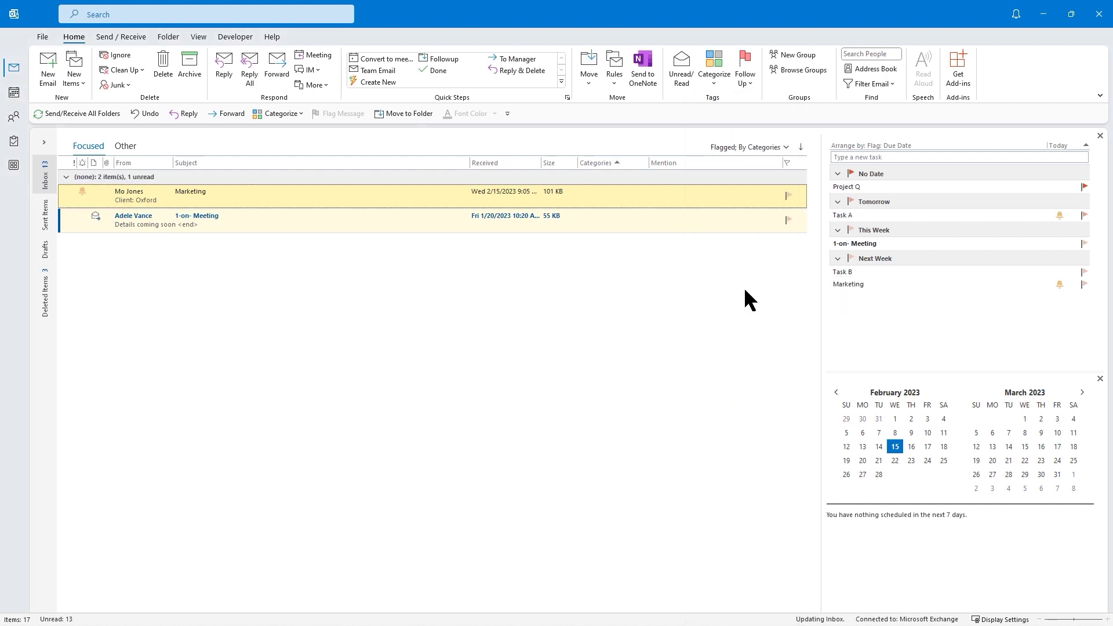
pyautogui.click(785, 147)
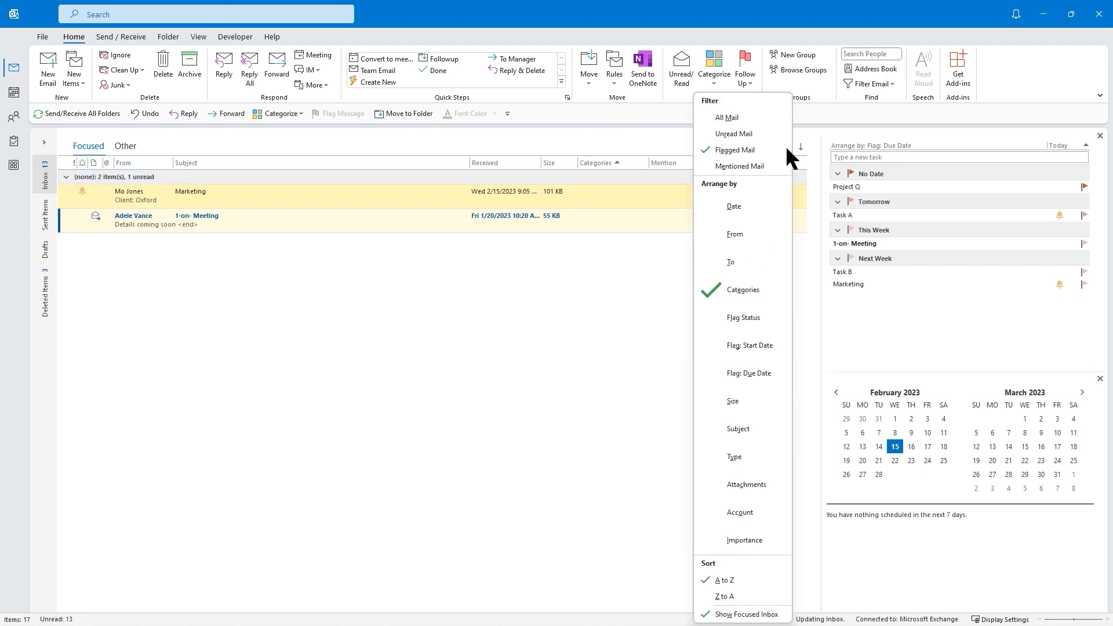
pyautogui.click(729, 116)
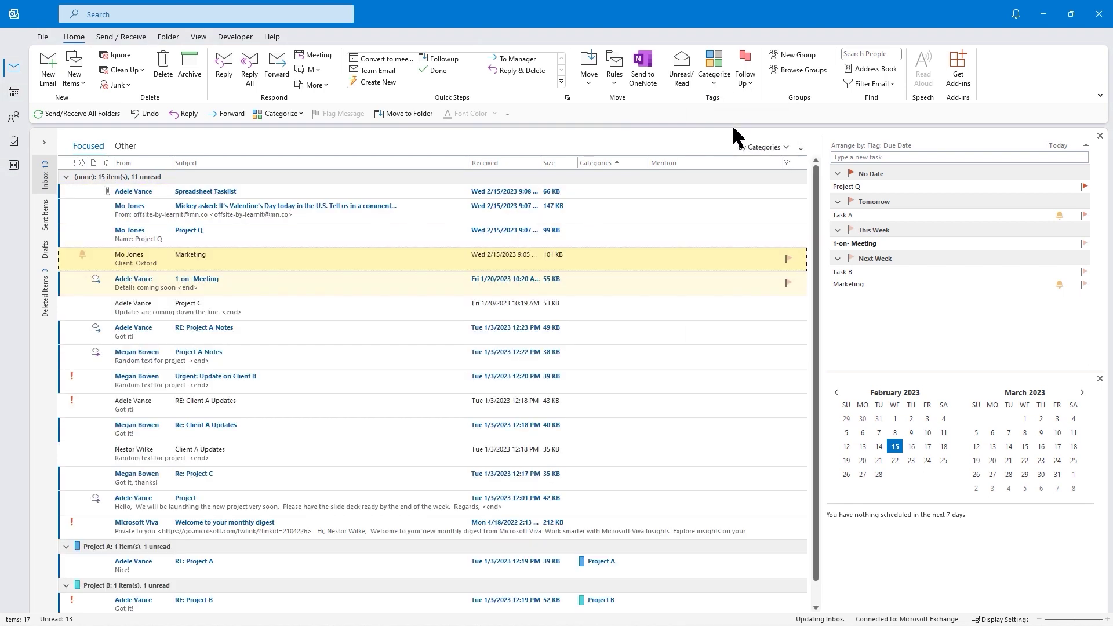
pyautogui.click(787, 147)
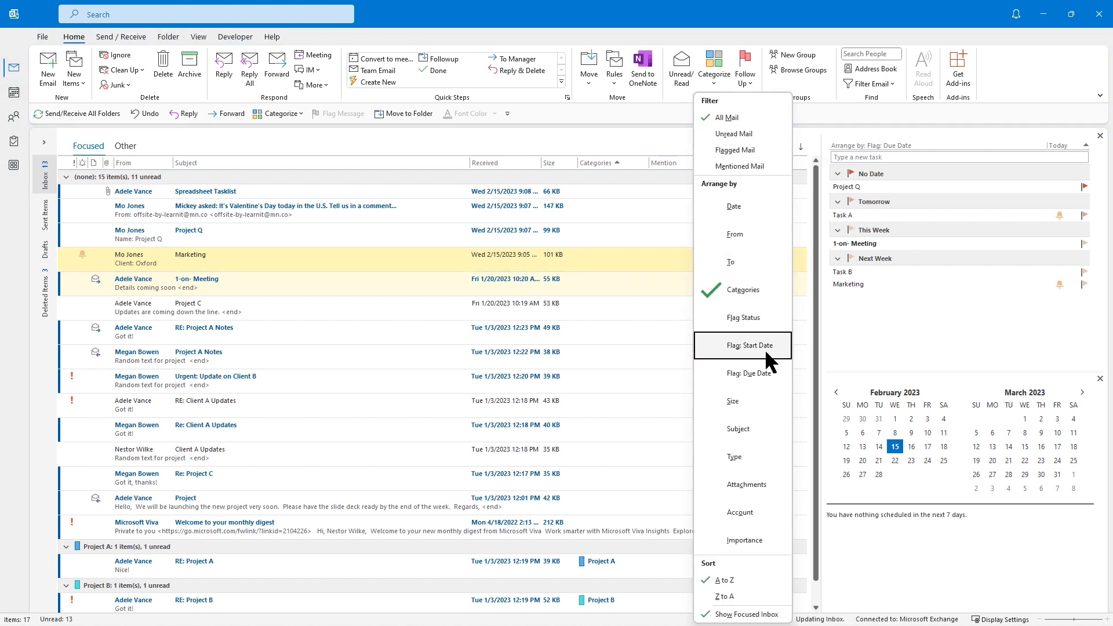
pyautogui.click(731, 595)
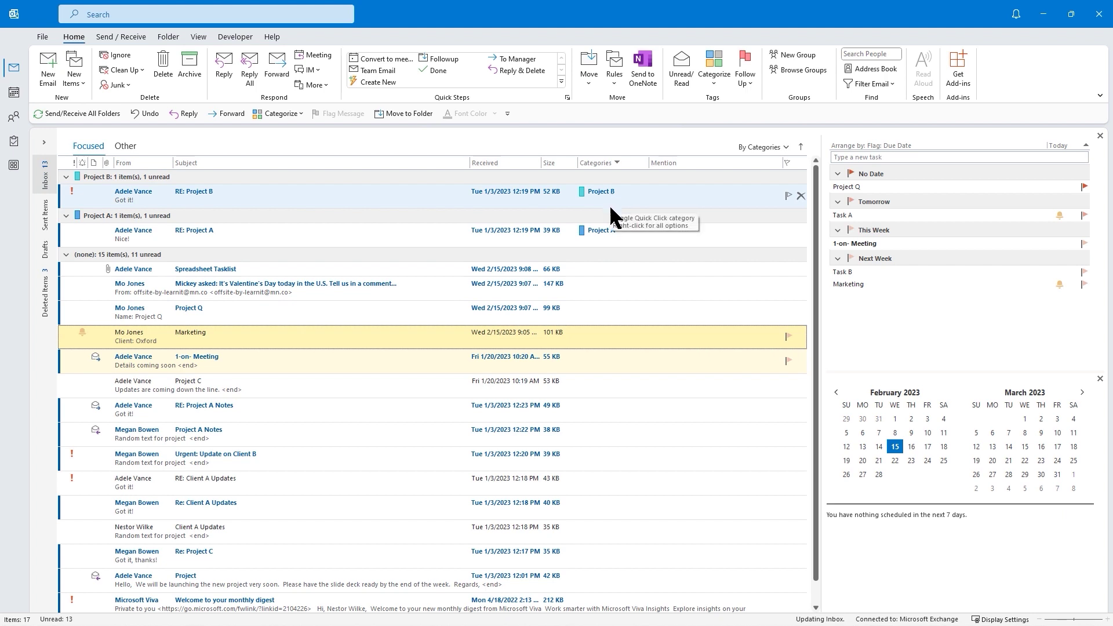
pyautogui.click(606, 232)
pyautogui.click(610, 191)
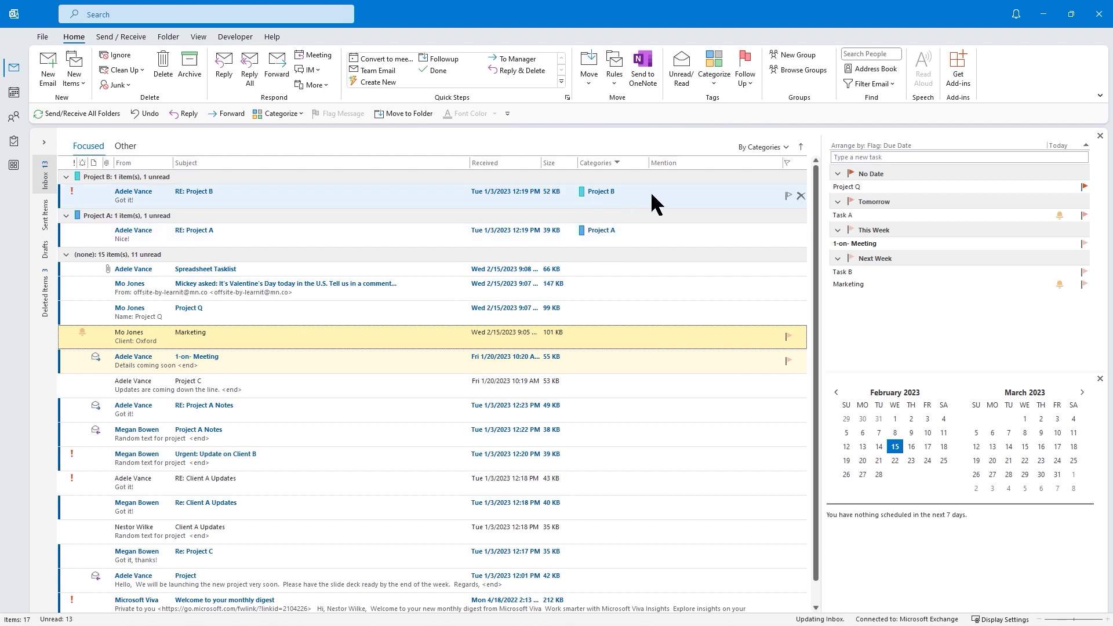
# Flag the RE: Project B e-mail for follow-up today so it joins the task list.
pyautogui.click(789, 196)
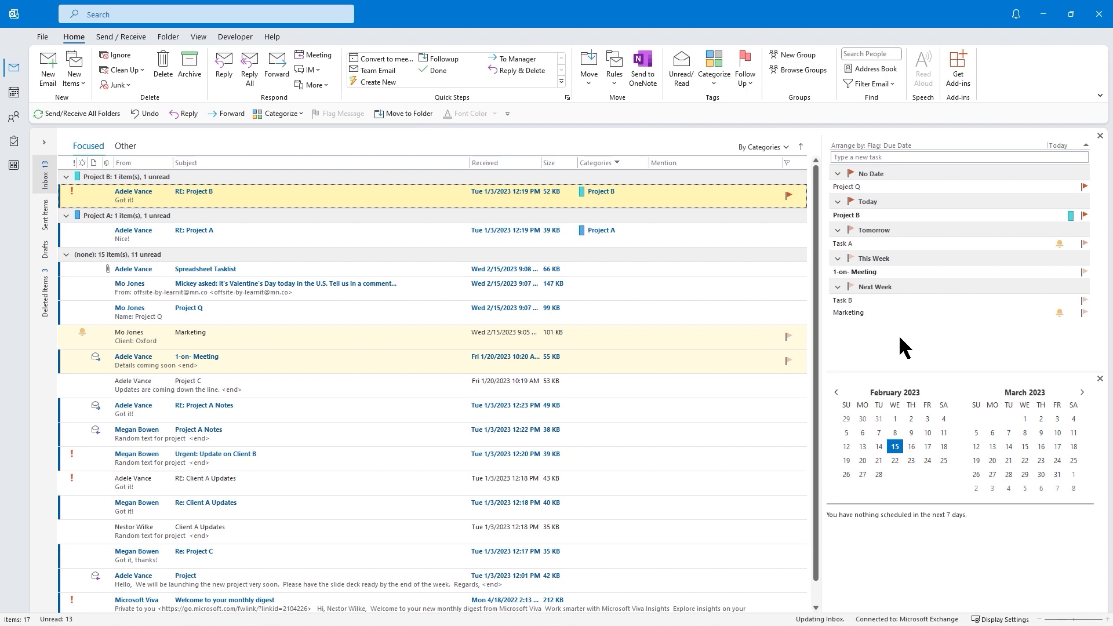
pyautogui.click(788, 148)
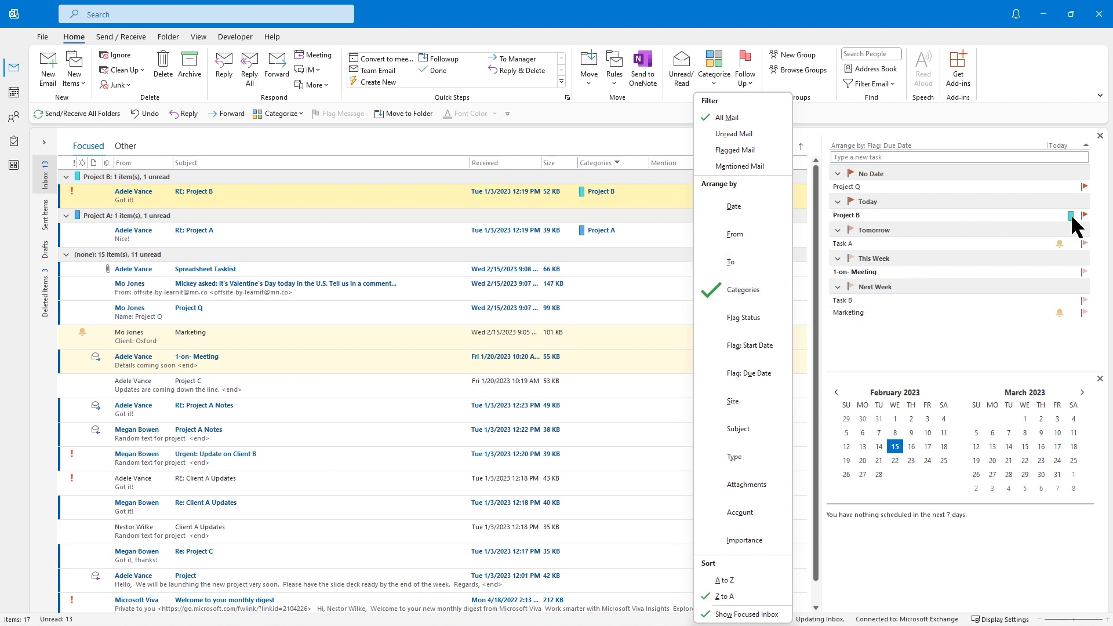
pyautogui.click(917, 338)
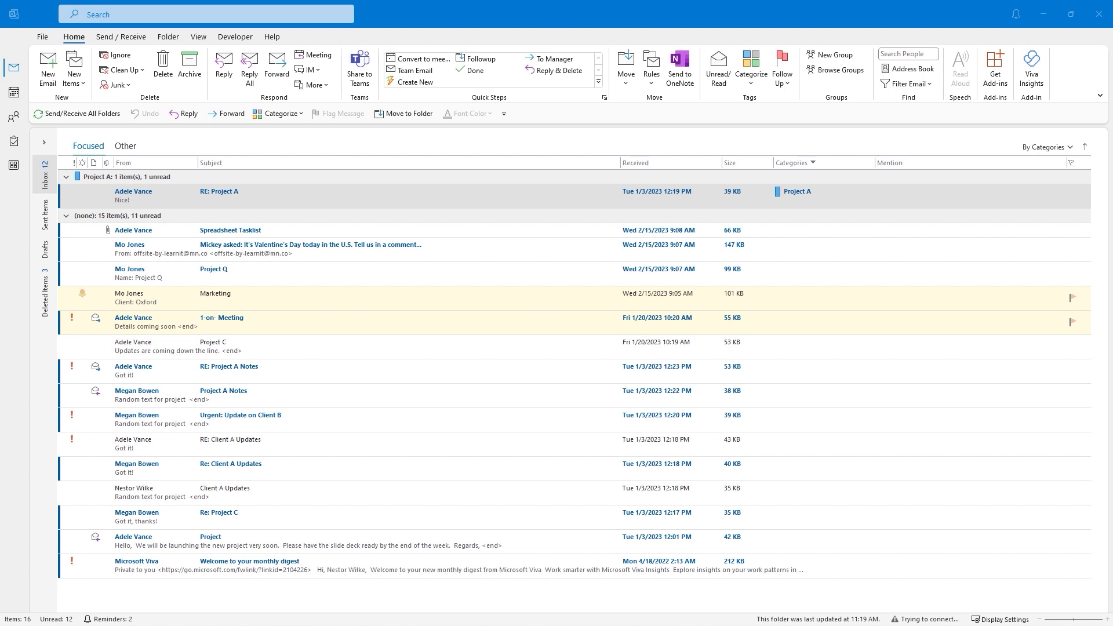
# Create a search folder for mail flagged for follow up and view it in the folder list.
pyautogui.click(167, 36)
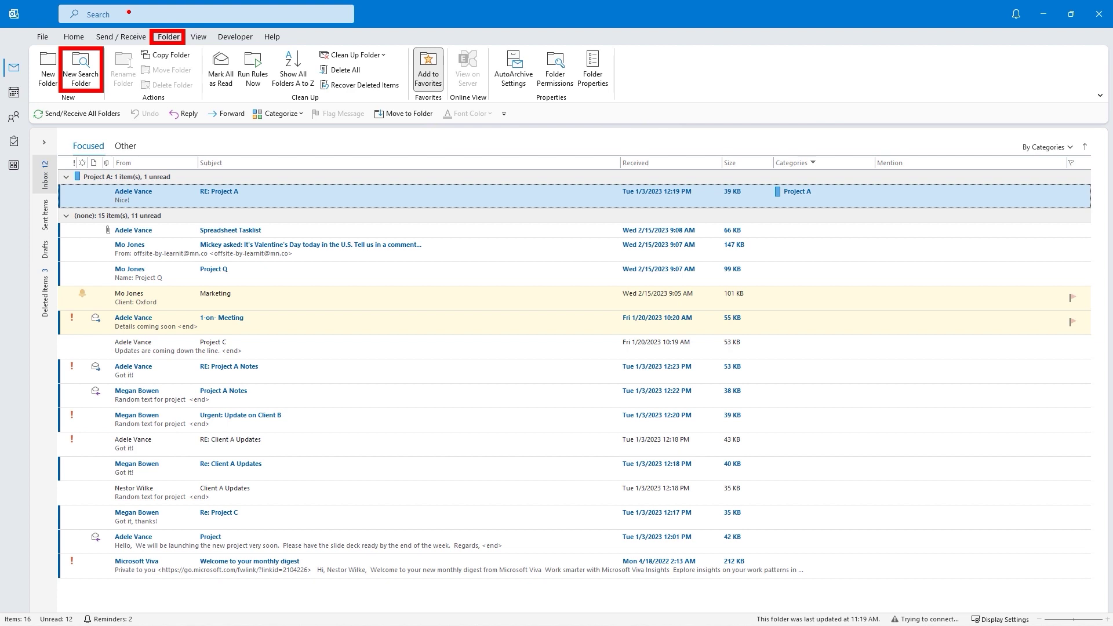
pyautogui.moveTo(493, 139)
pyautogui.mouseDown()
pyautogui.moveTo(558, 137)
pyautogui.moveTo(515, 152)
pyautogui.moveTo(547, 149)
pyautogui.moveTo(543, 163)
pyautogui.mouseUp()
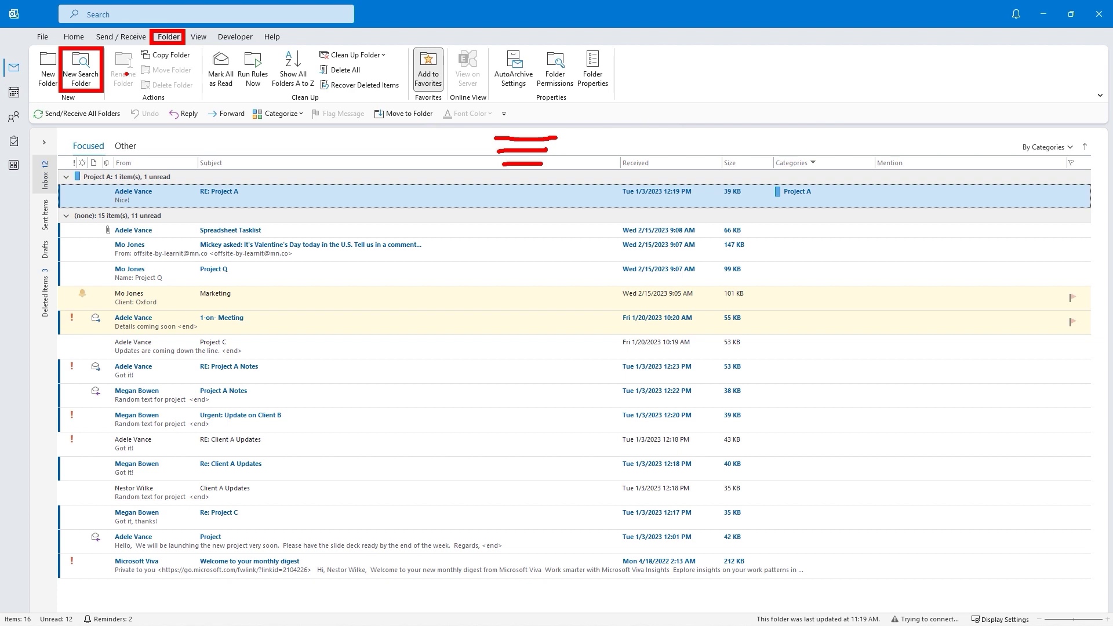
pyautogui.press('Escape')
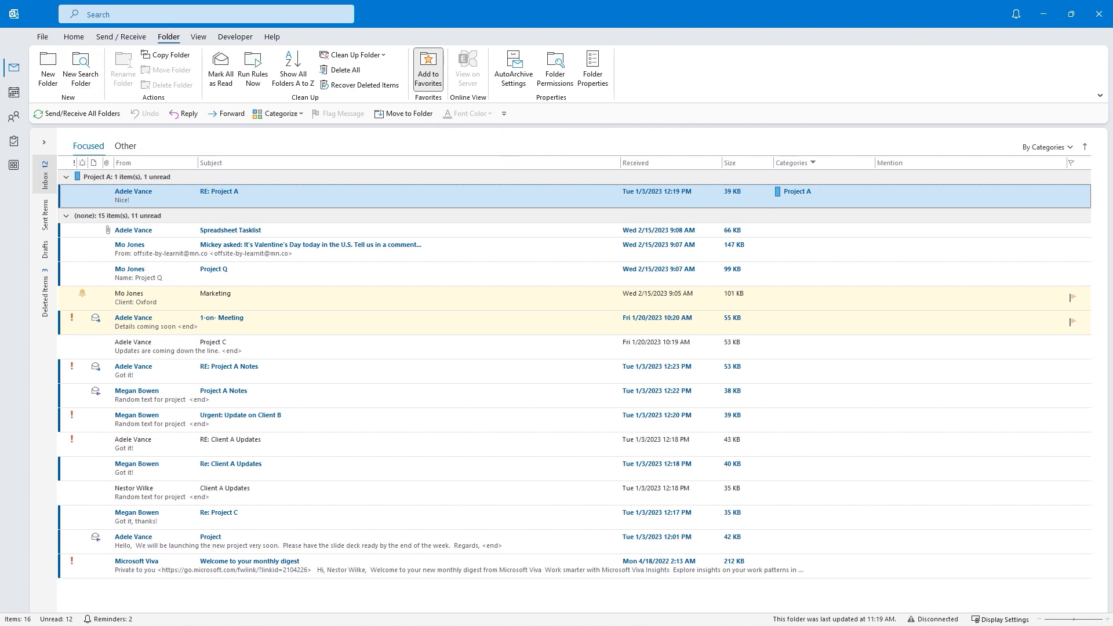
pyautogui.click(86, 63)
pyautogui.moveTo(548, 202); pyautogui.dragTo(428, 149)
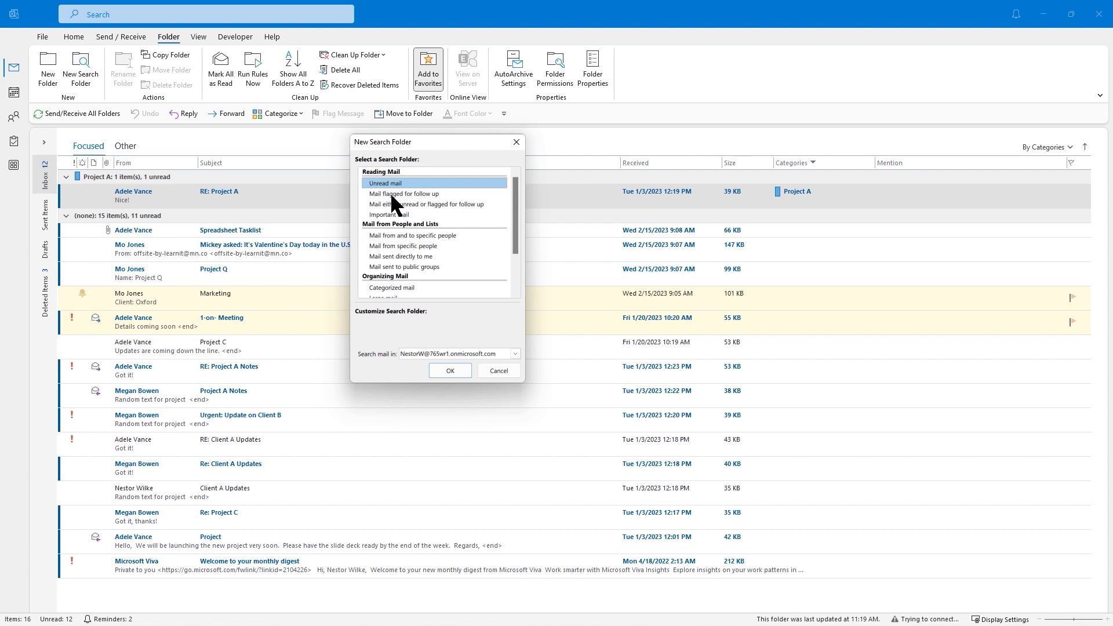
pyautogui.click(391, 194)
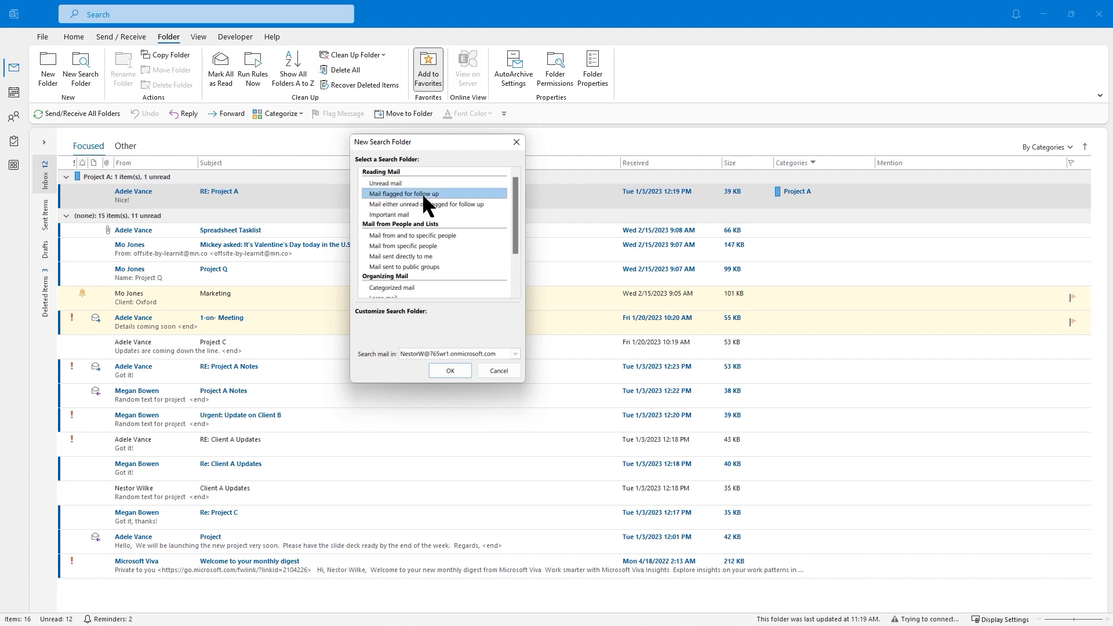
pyautogui.moveTo(514, 196); pyautogui.dragTo(518, 232)
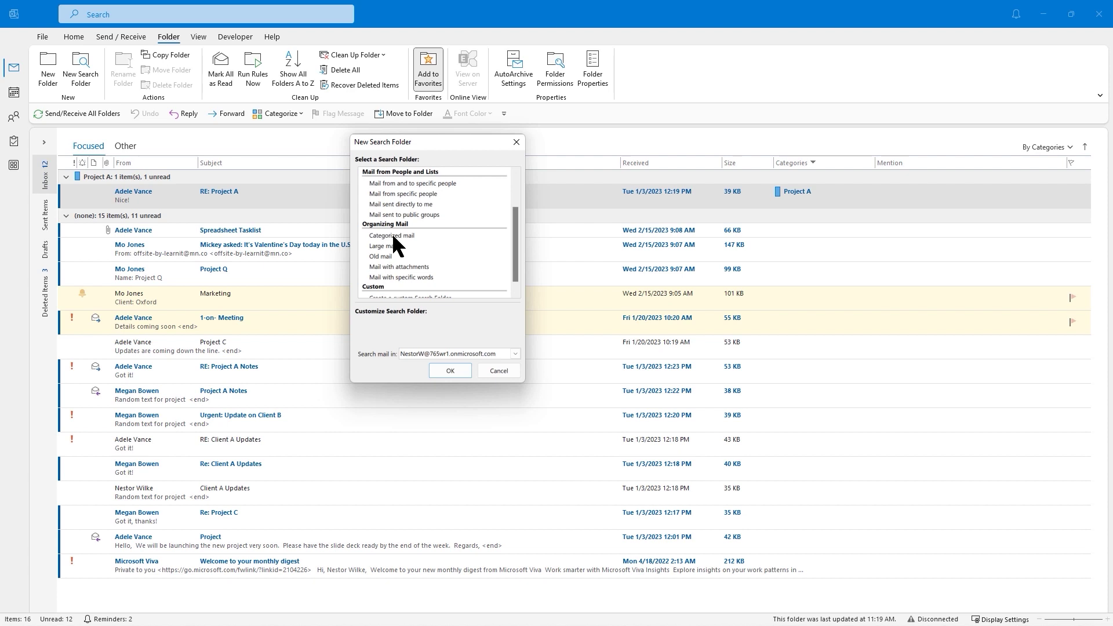
pyautogui.click(393, 235)
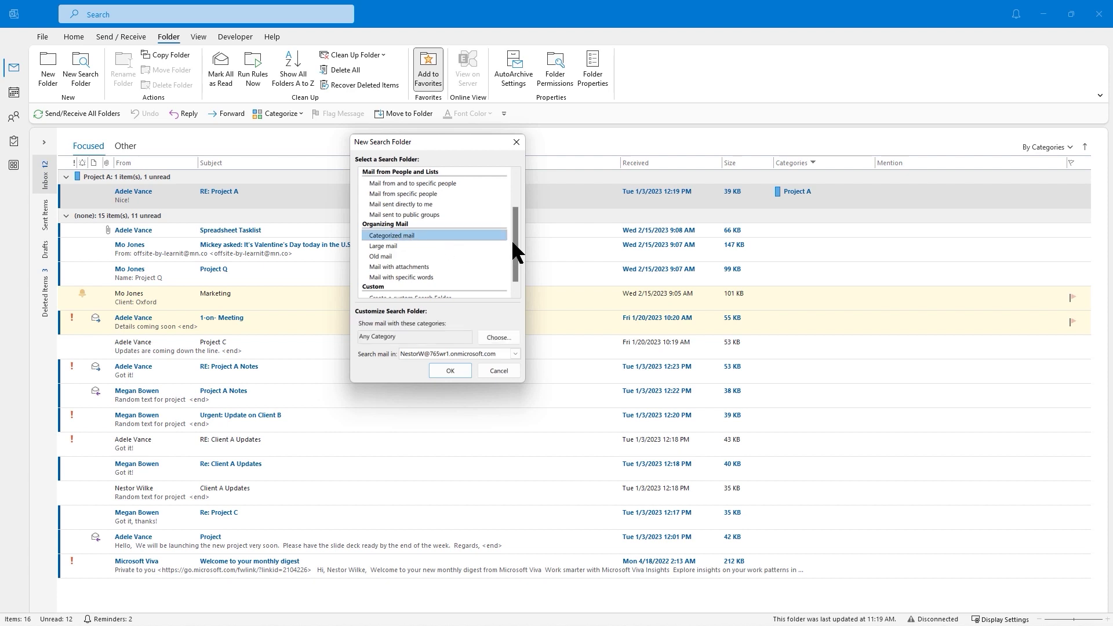
pyautogui.moveTo(516, 234); pyautogui.dragTo(521, 197)
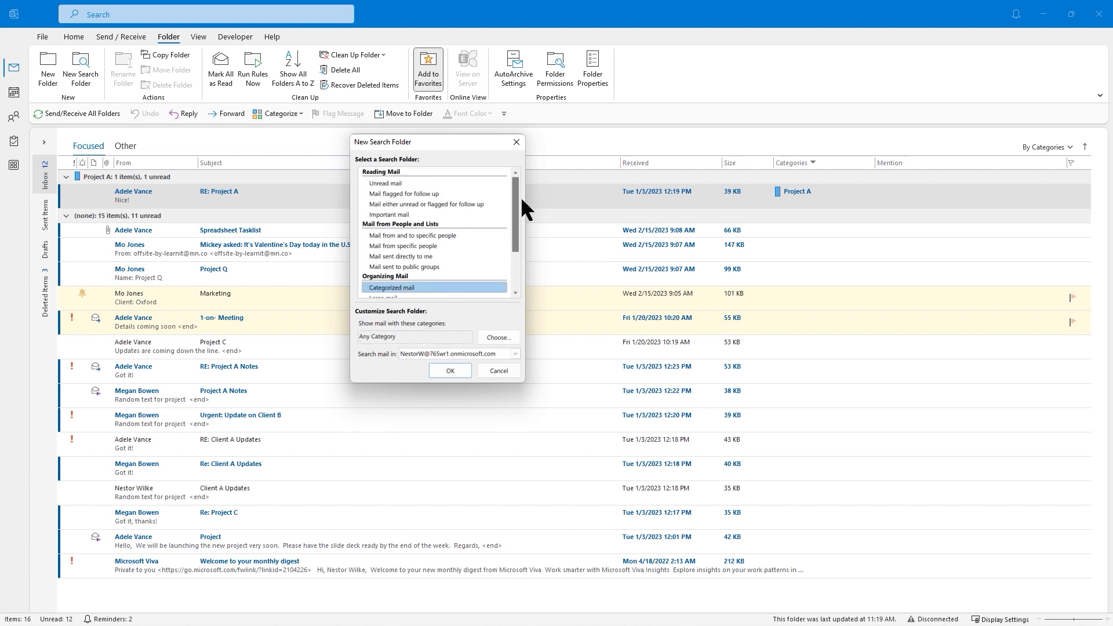
pyautogui.click(405, 193)
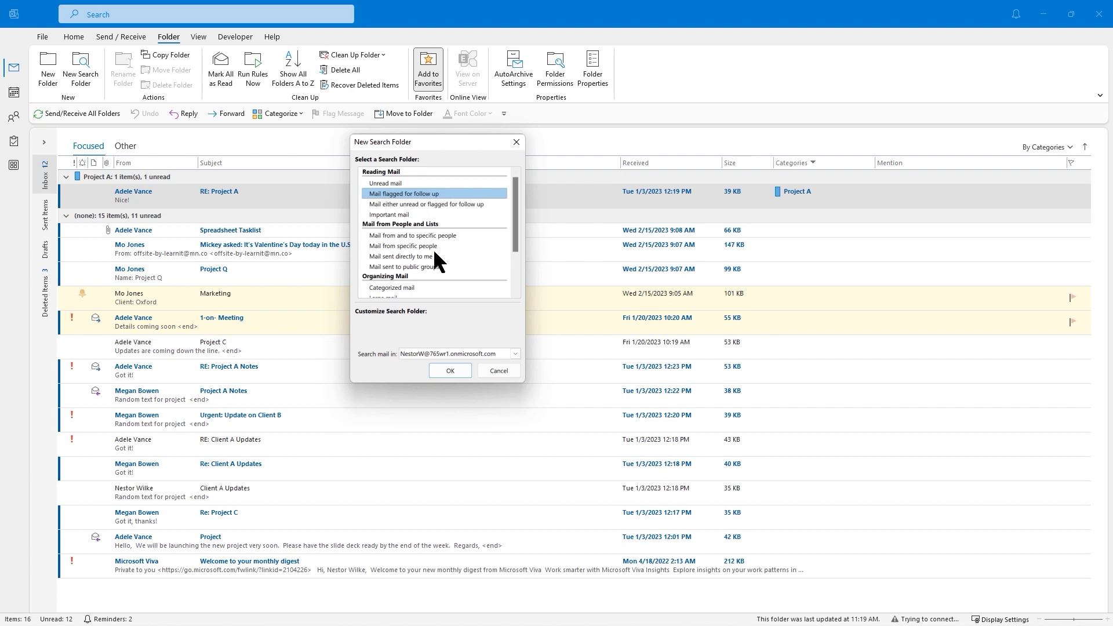
pyautogui.click(449, 372)
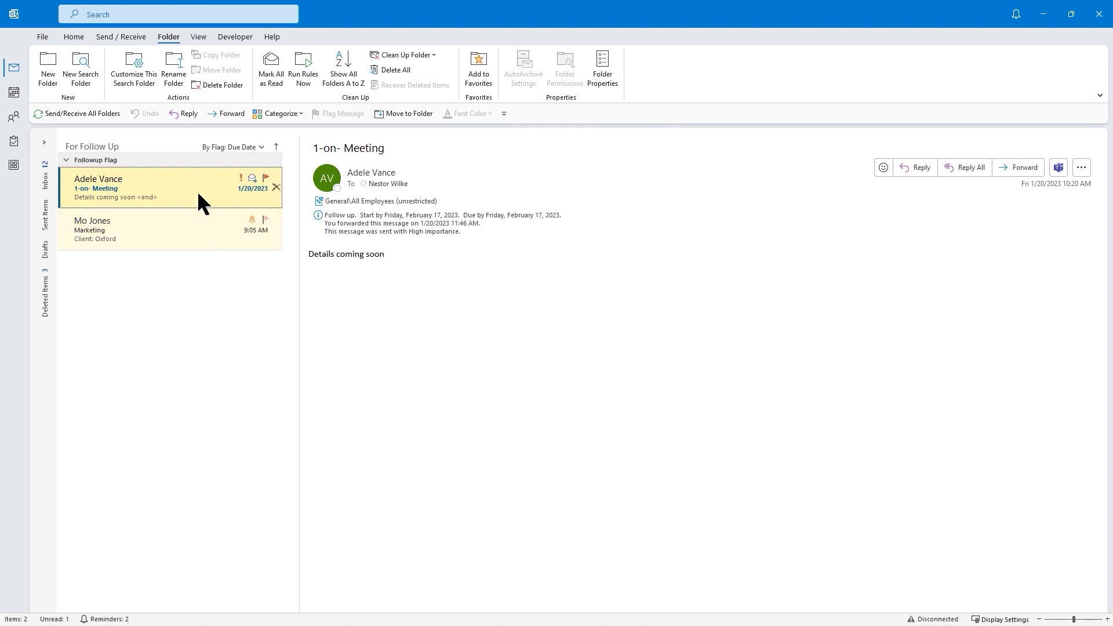
pyautogui.click(45, 142)
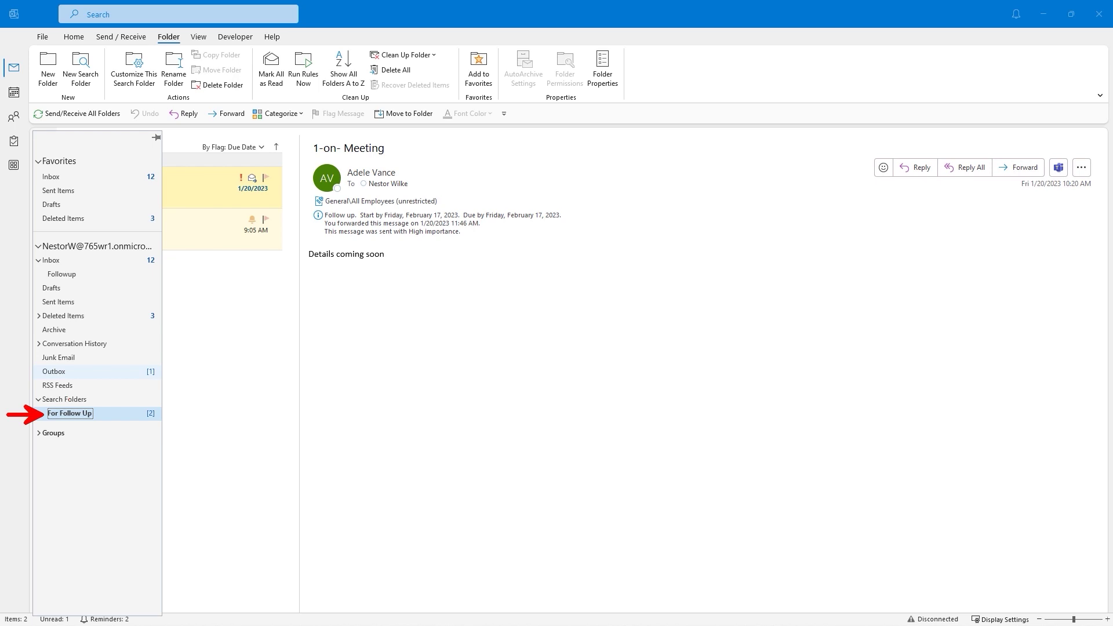
pyautogui.rightClick(253, 295)
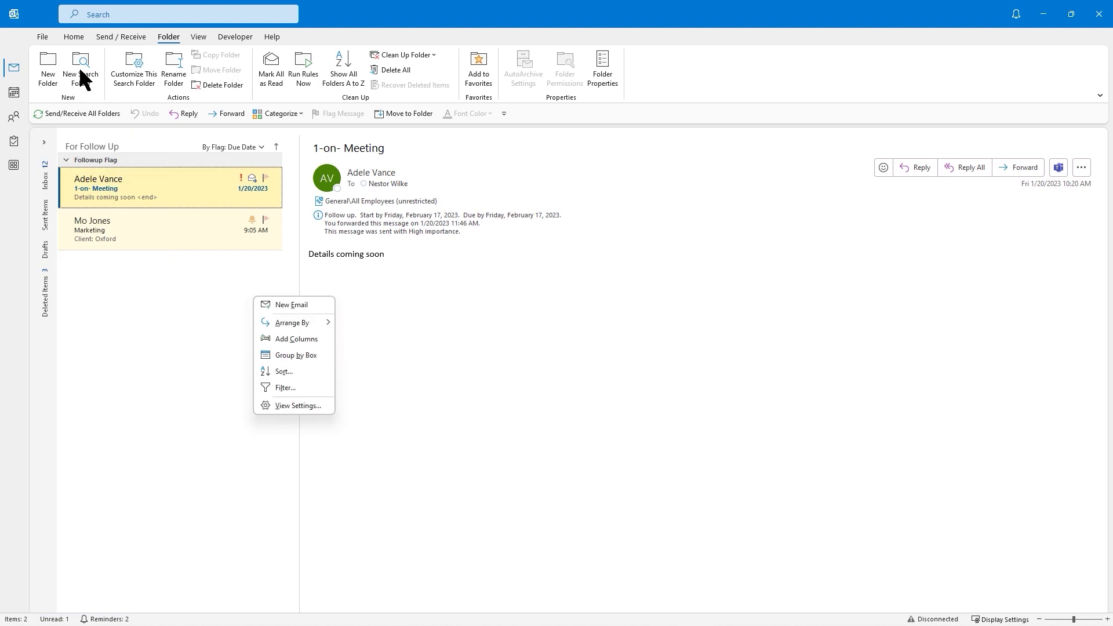
# Create a search folder for categorized mail that includes any category.
pyautogui.click(81, 74)
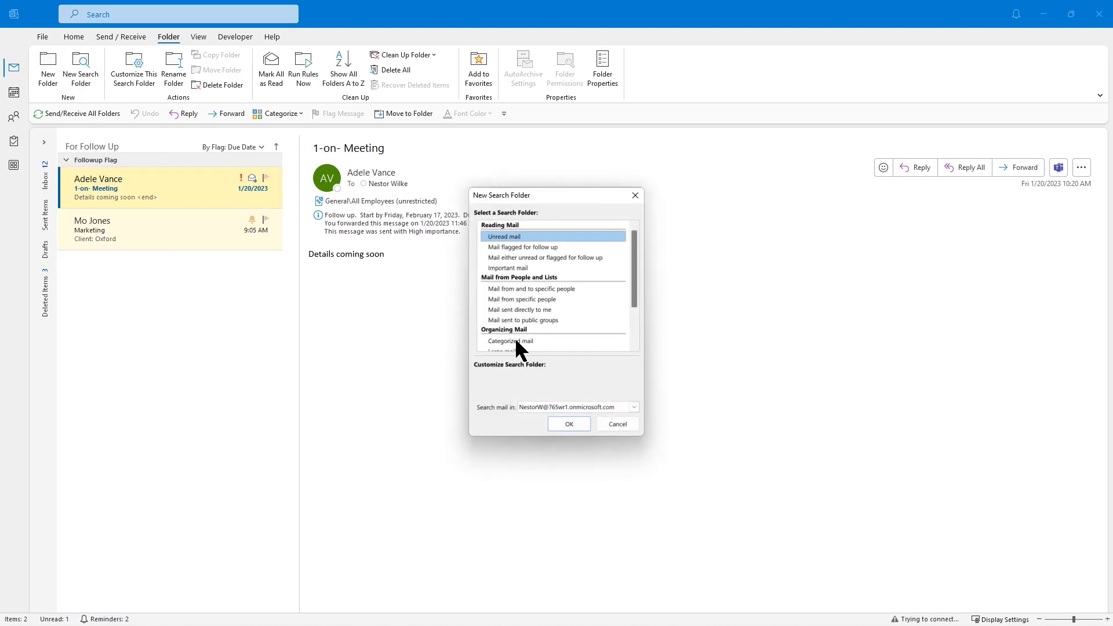
pyautogui.moveTo(635, 251); pyautogui.dragTo(634, 273)
pyautogui.click(516, 300)
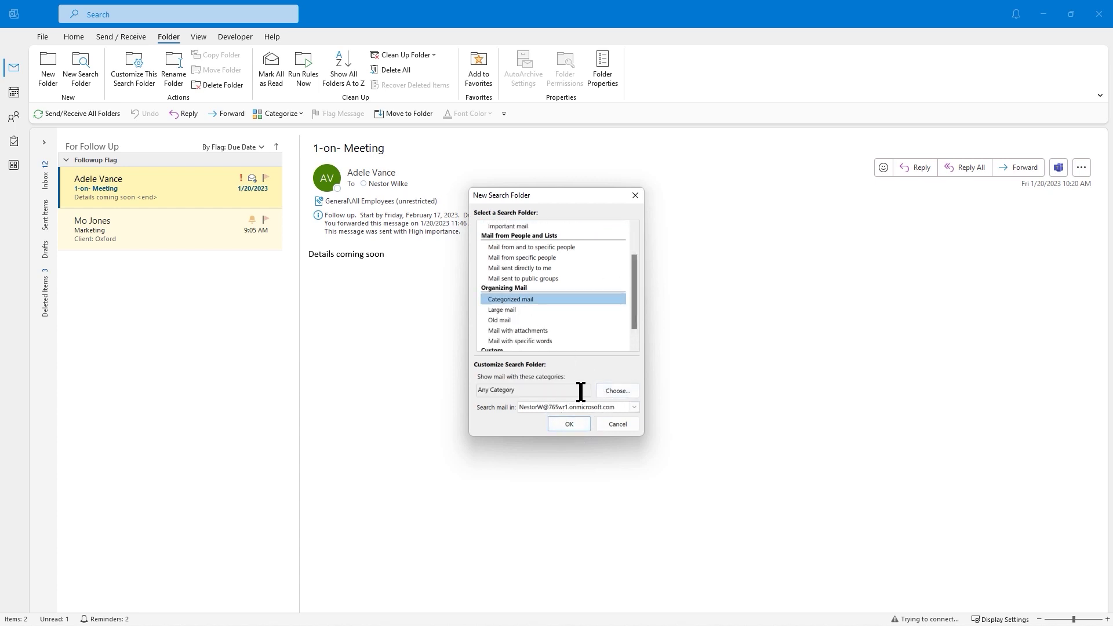
pyautogui.click(616, 391)
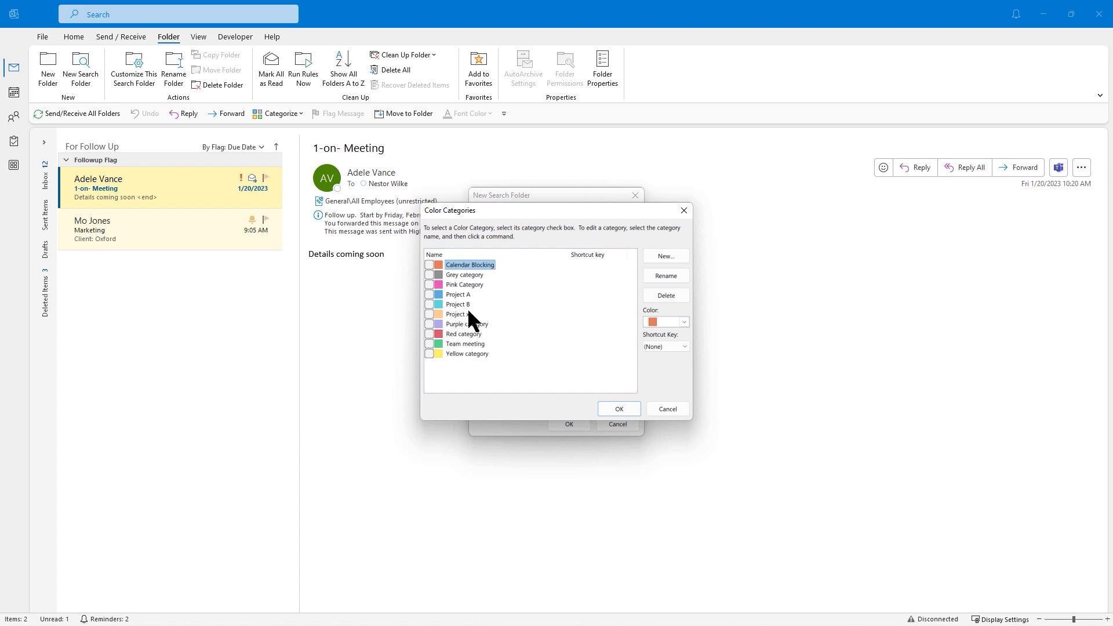
pyautogui.click(667, 409)
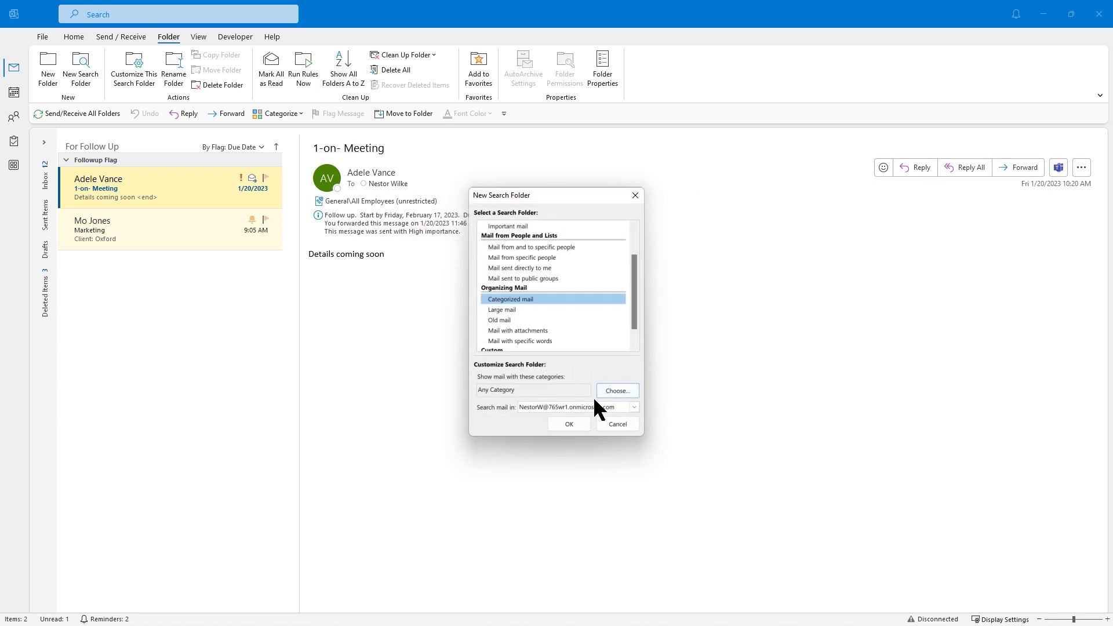
pyautogui.click(569, 423)
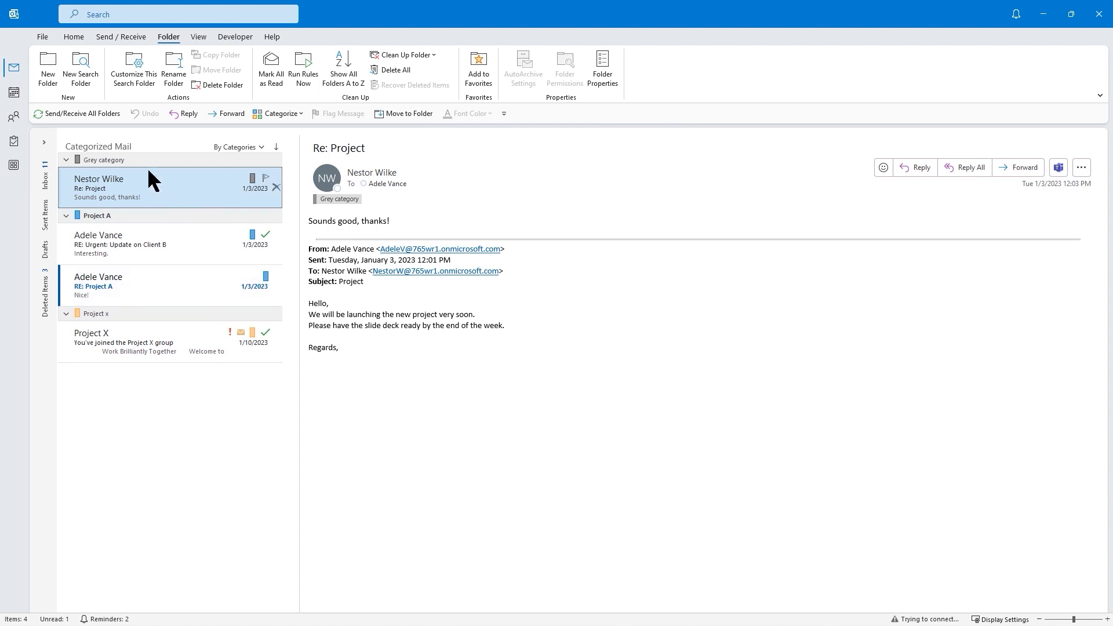
# Keep the folder pane expanded and open the For Follow Up search folder.
pyautogui.click(45, 144)
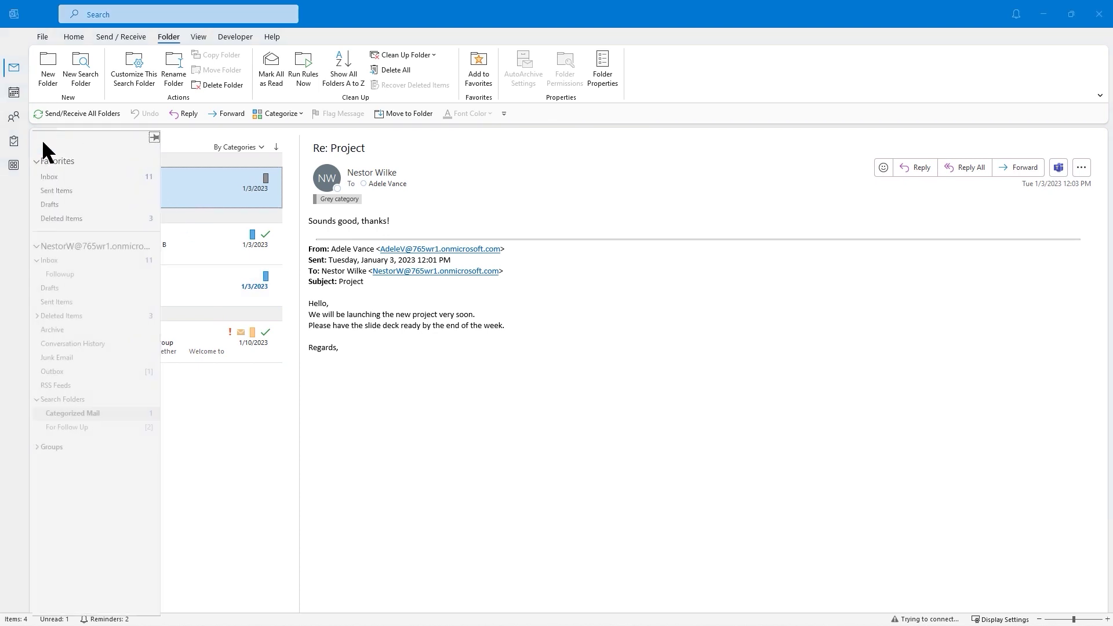
pyautogui.click(157, 138)
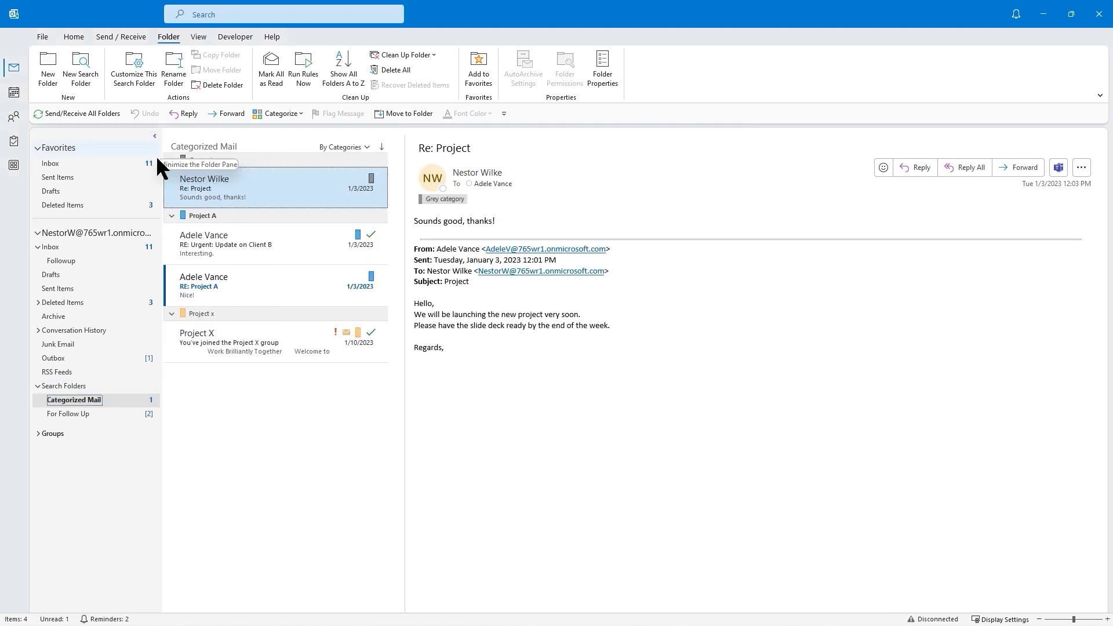
pyautogui.click(64, 413)
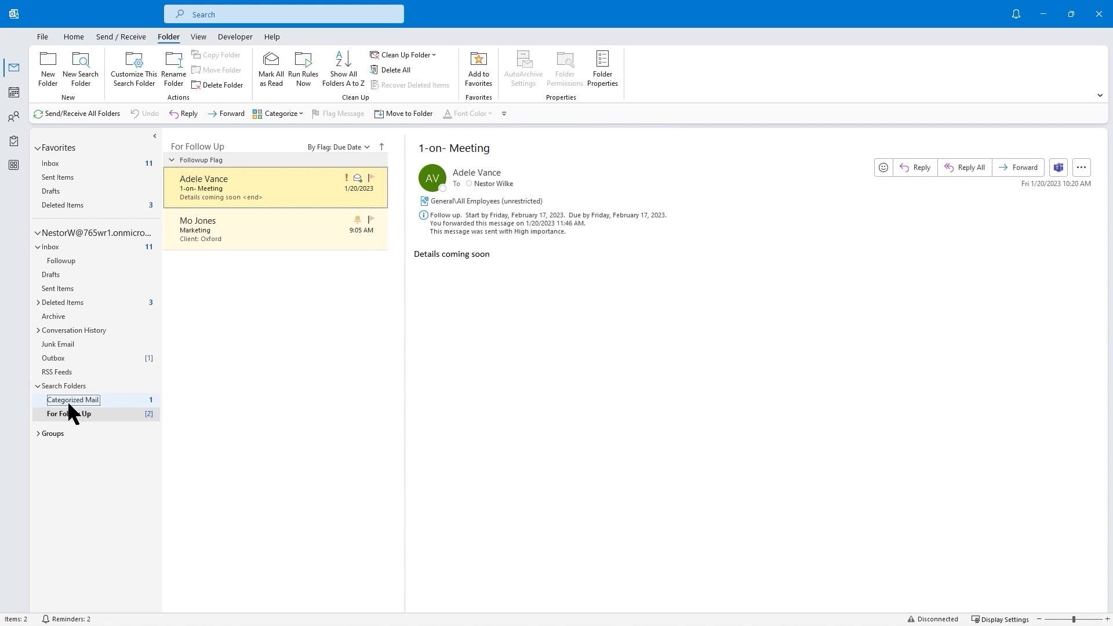
# Compare the inbox's filter and arrangement options with the Categorized Mail and For Follow Up search folders.
pyautogui.click(54, 163)
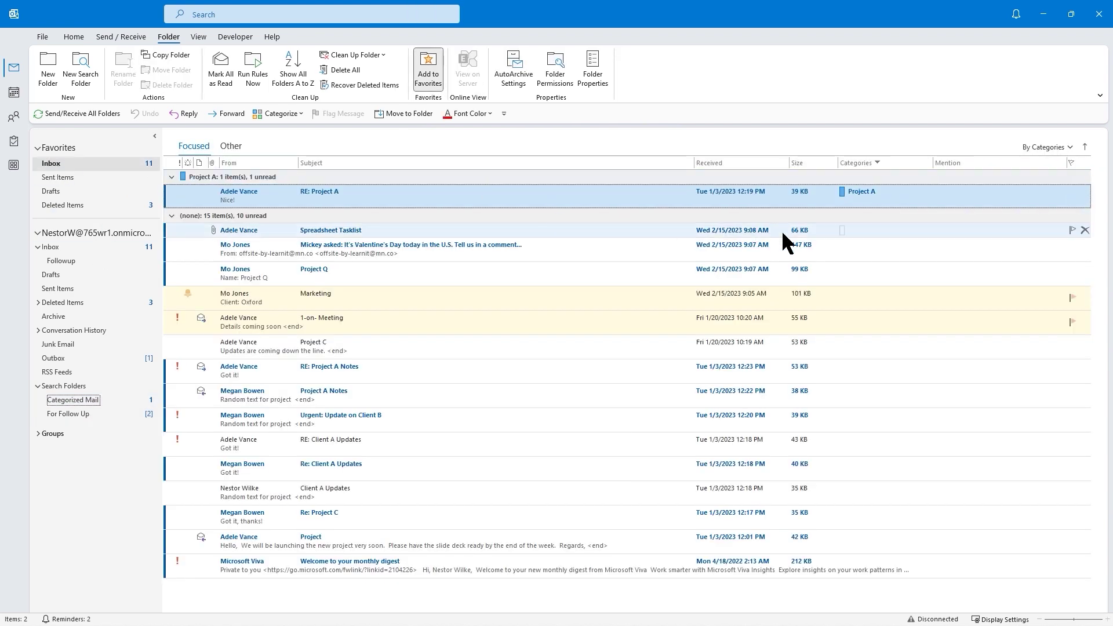
pyautogui.click(1070, 149)
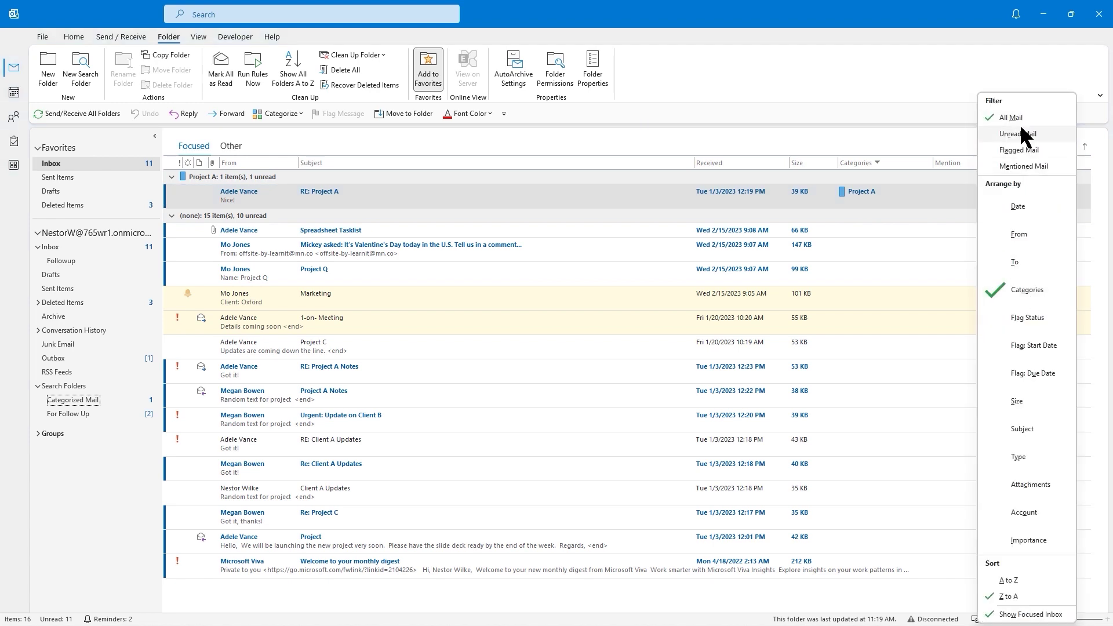
pyautogui.click(85, 400)
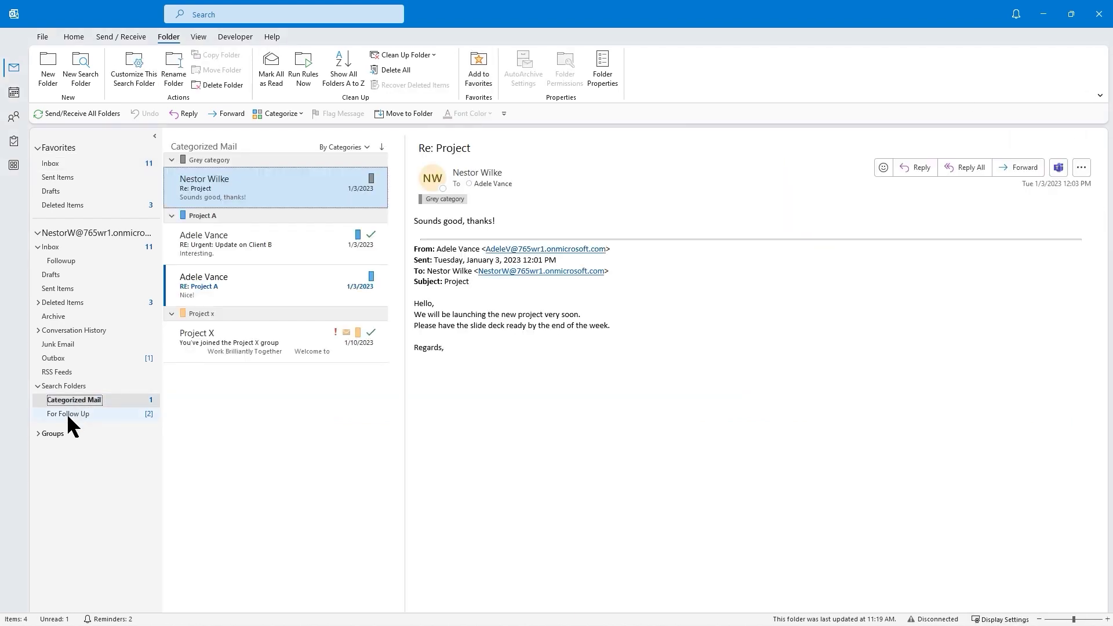
pyautogui.click(68, 413)
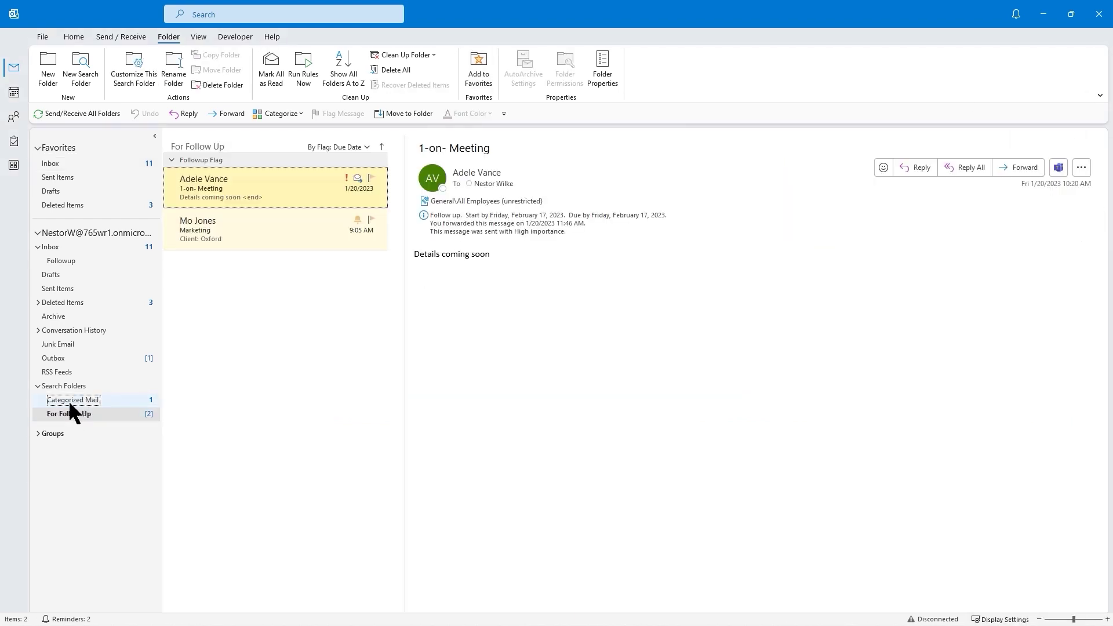
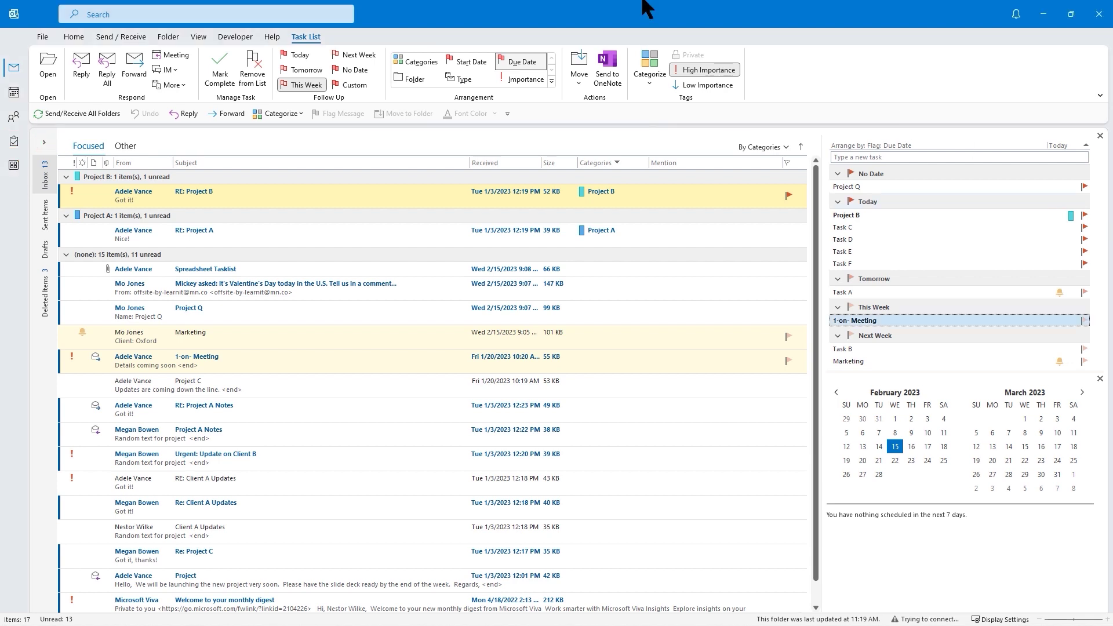
# Look up "task" among the available actions and switch from the inbox to Tasks.
pyautogui.click(299, 16)
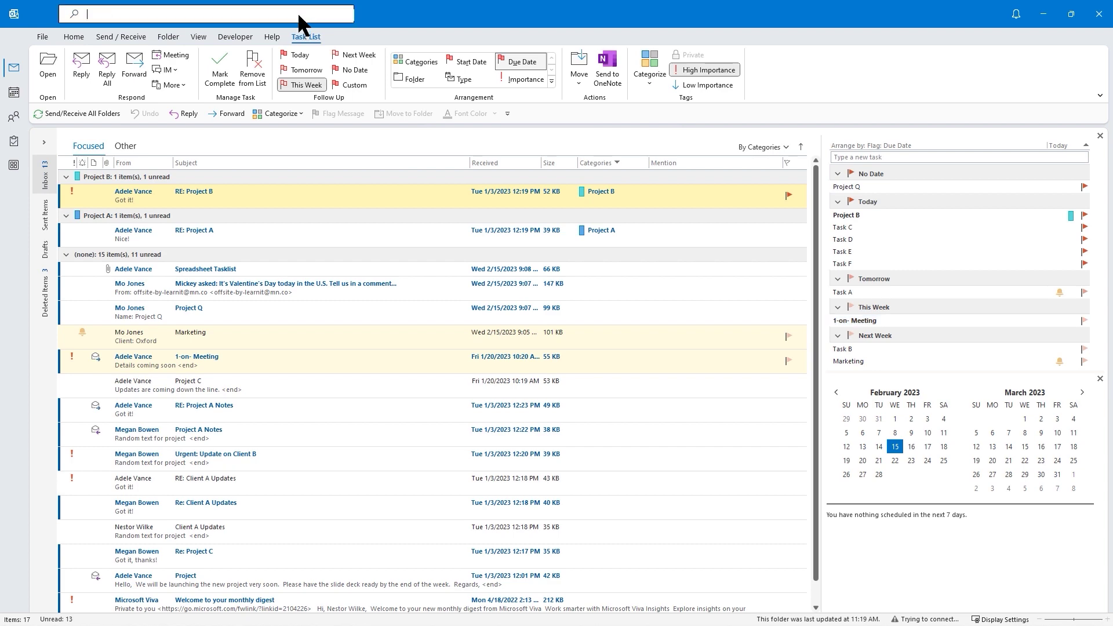
pyautogui.press('Escape')
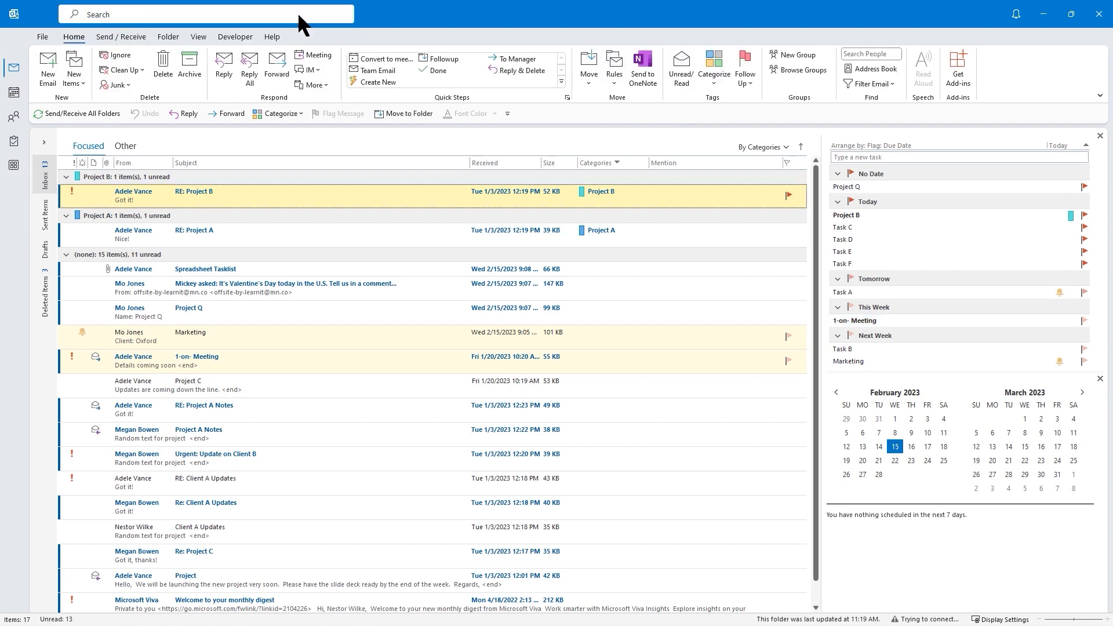
pyautogui.click(300, 16)
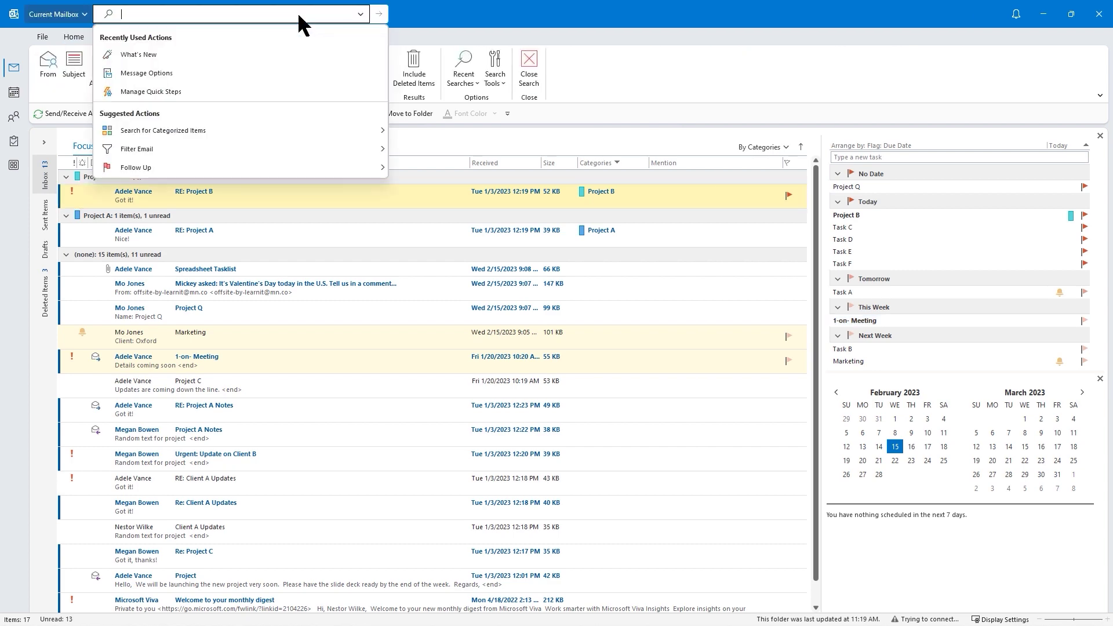
pyautogui.write('task')
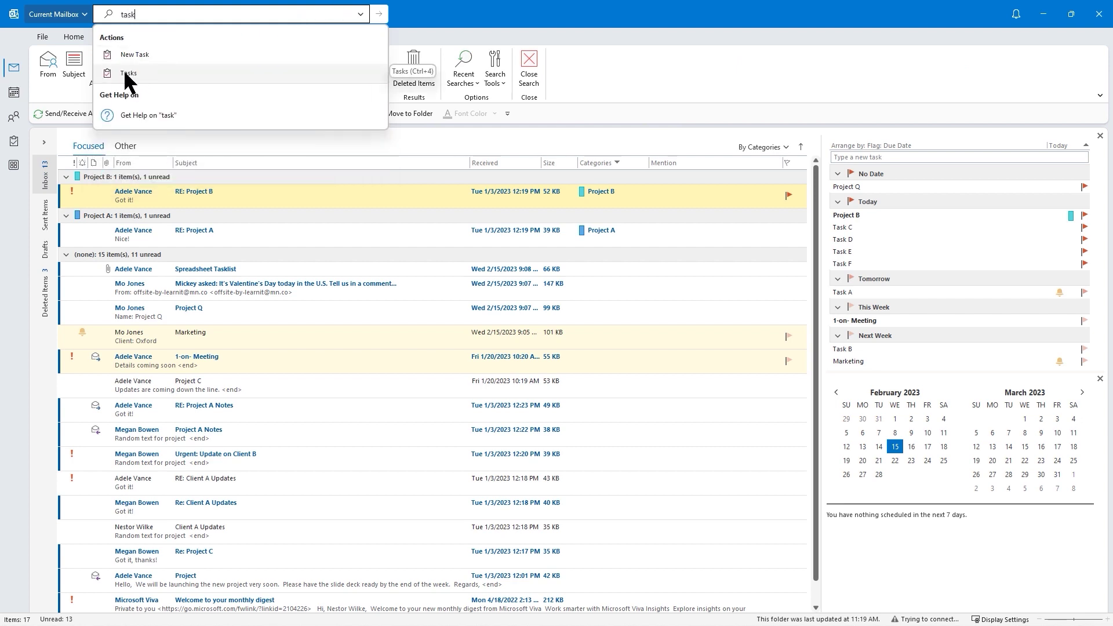
pyautogui.click(22, 194)
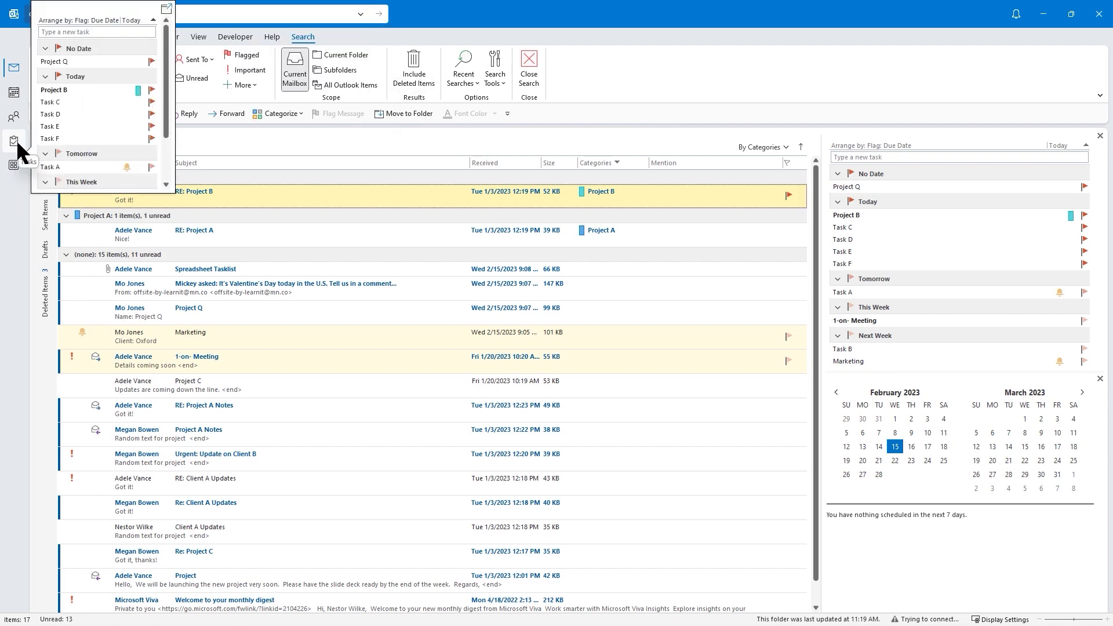
pyautogui.click(17, 143)
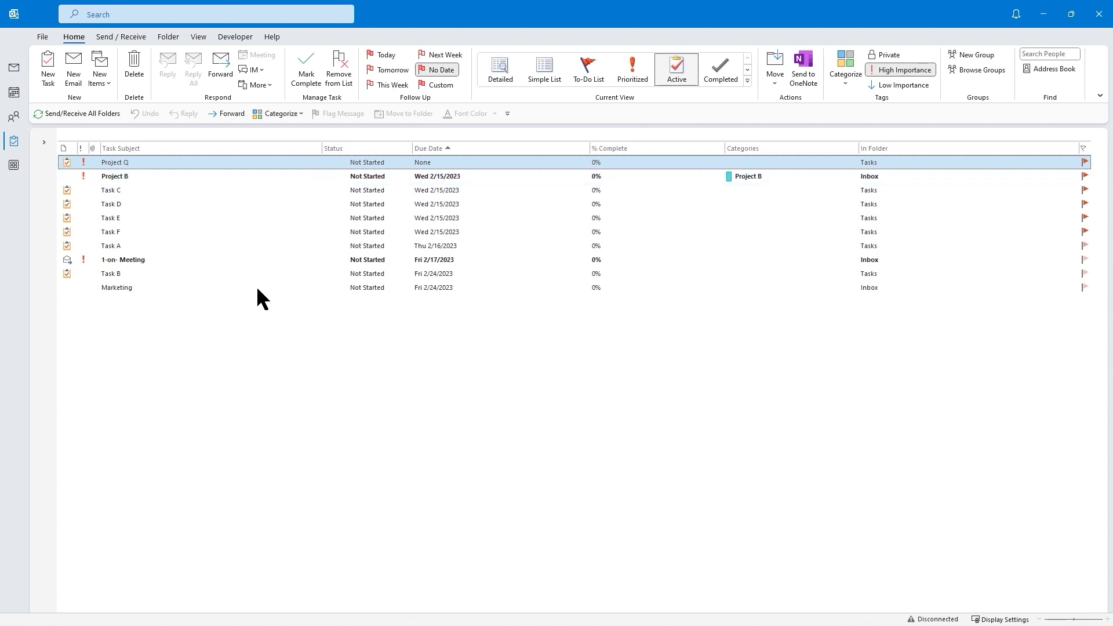
# Compare how the tasks are listed in the Prioritized, Active, Today, Next 7 Days and Overdue views.
pyautogui.click(154, 179)
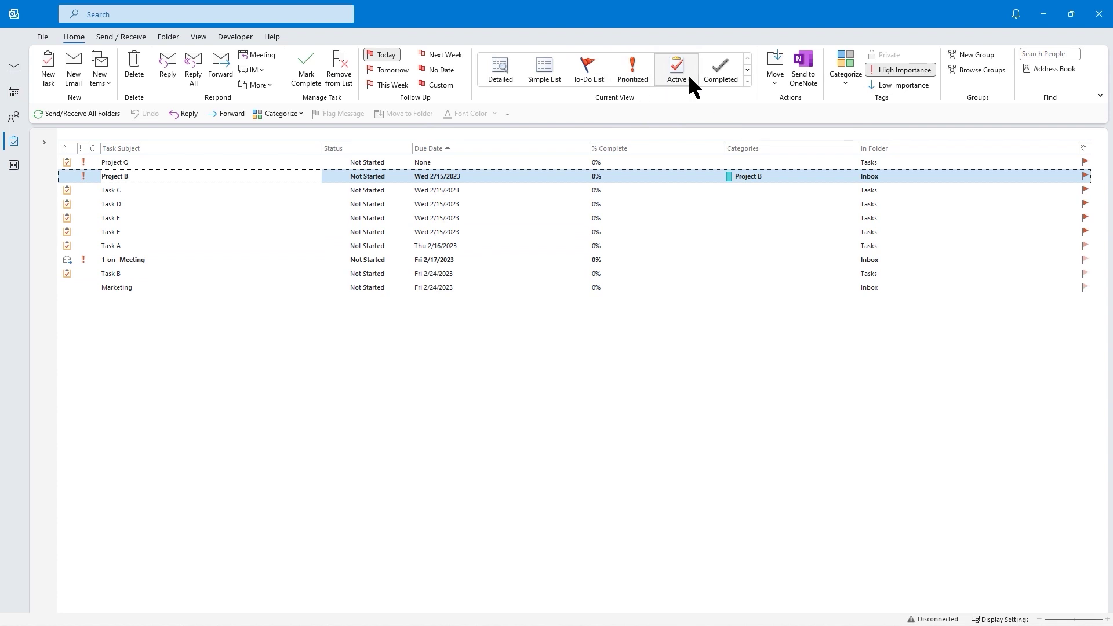
pyautogui.click(634, 66)
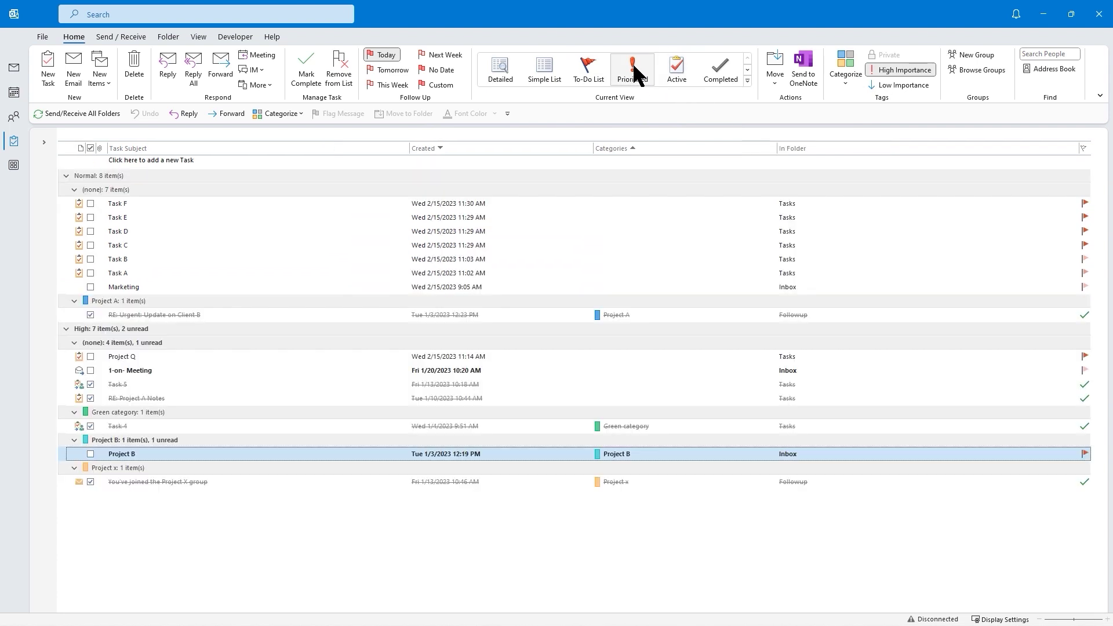
pyautogui.click(681, 76)
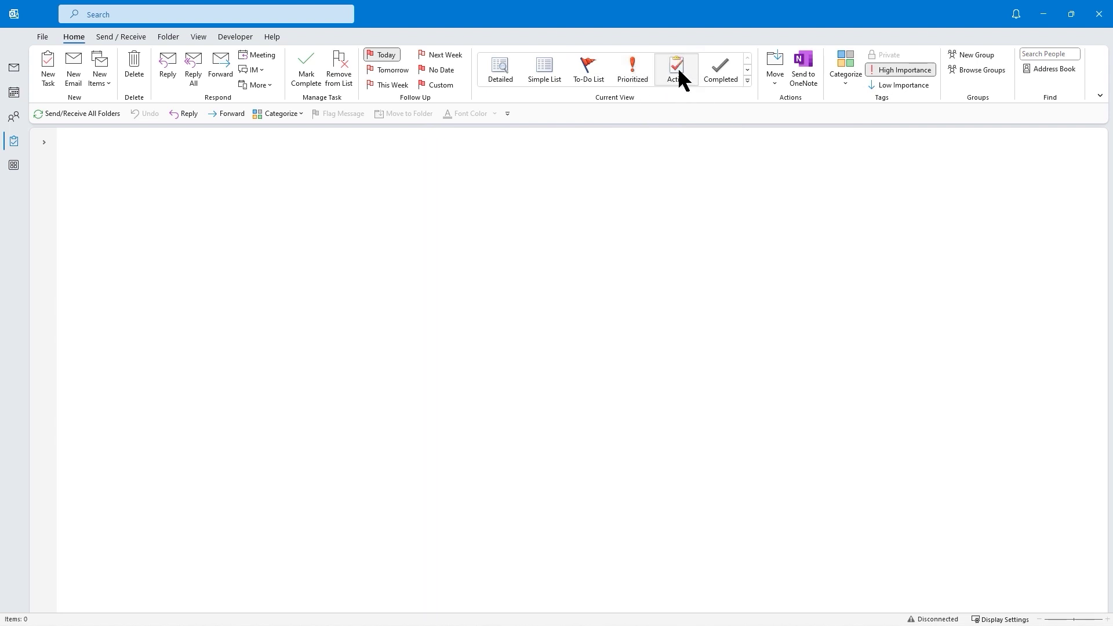
pyautogui.click(747, 69)
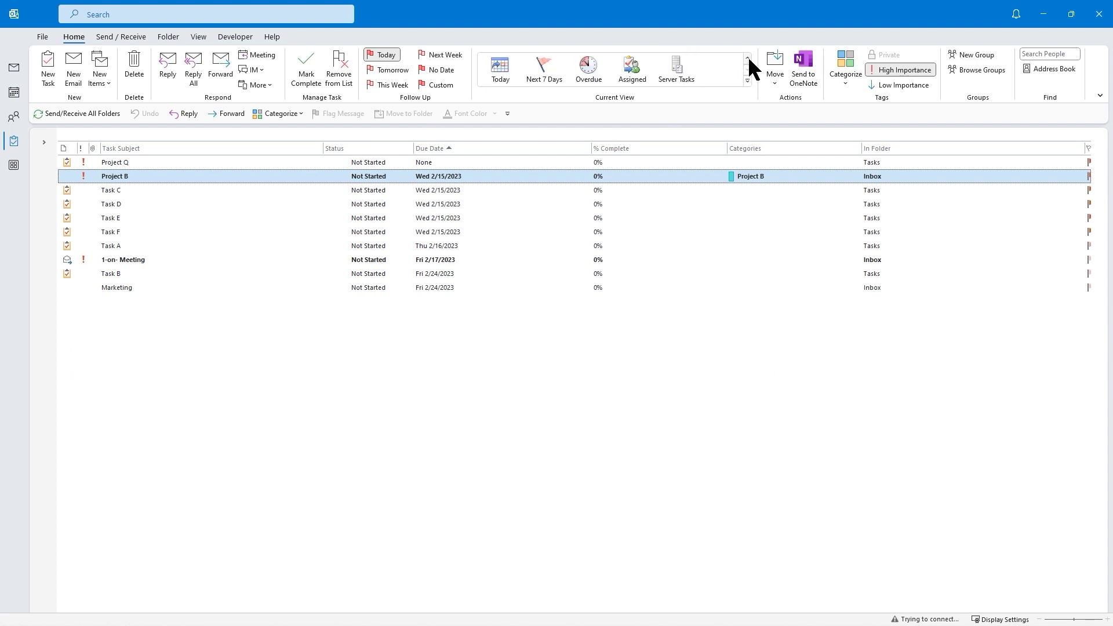
pyautogui.click(498, 69)
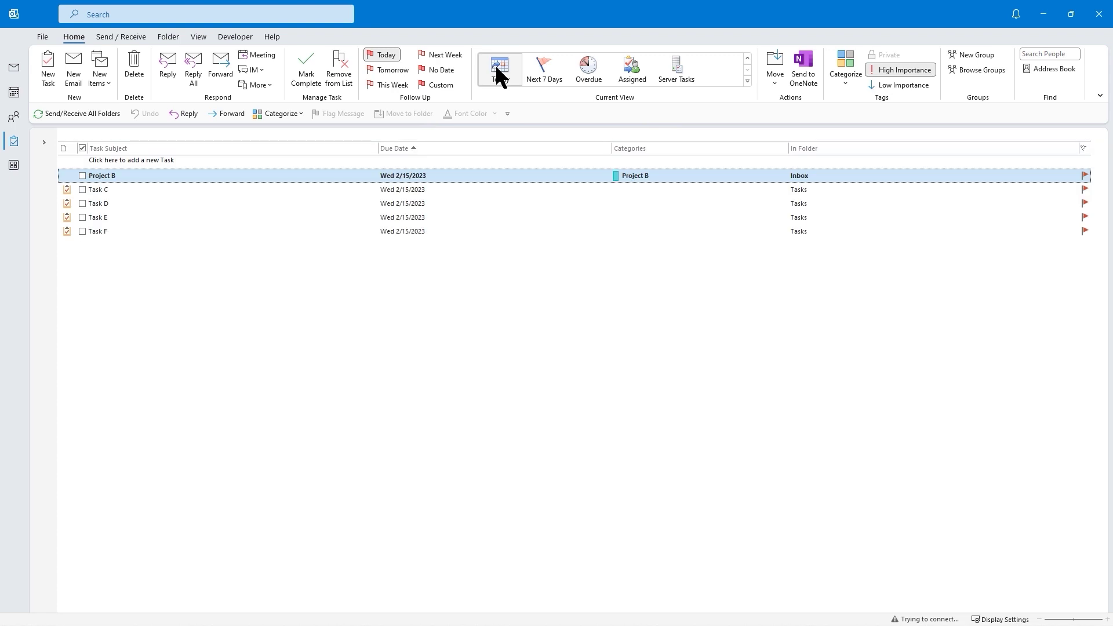
pyautogui.click(546, 68)
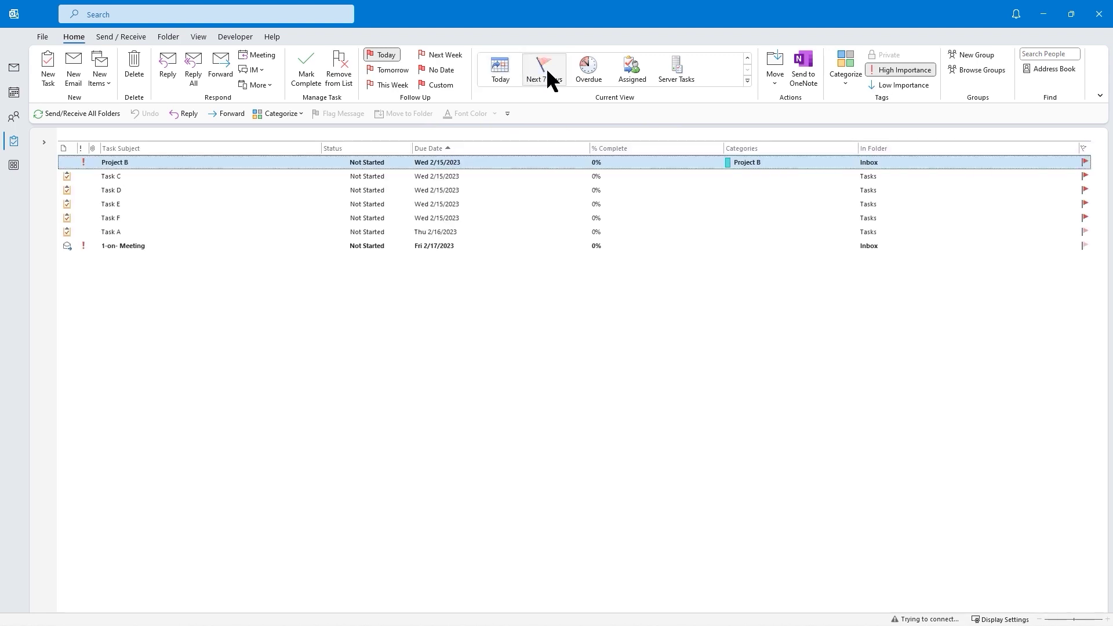
pyautogui.click(591, 69)
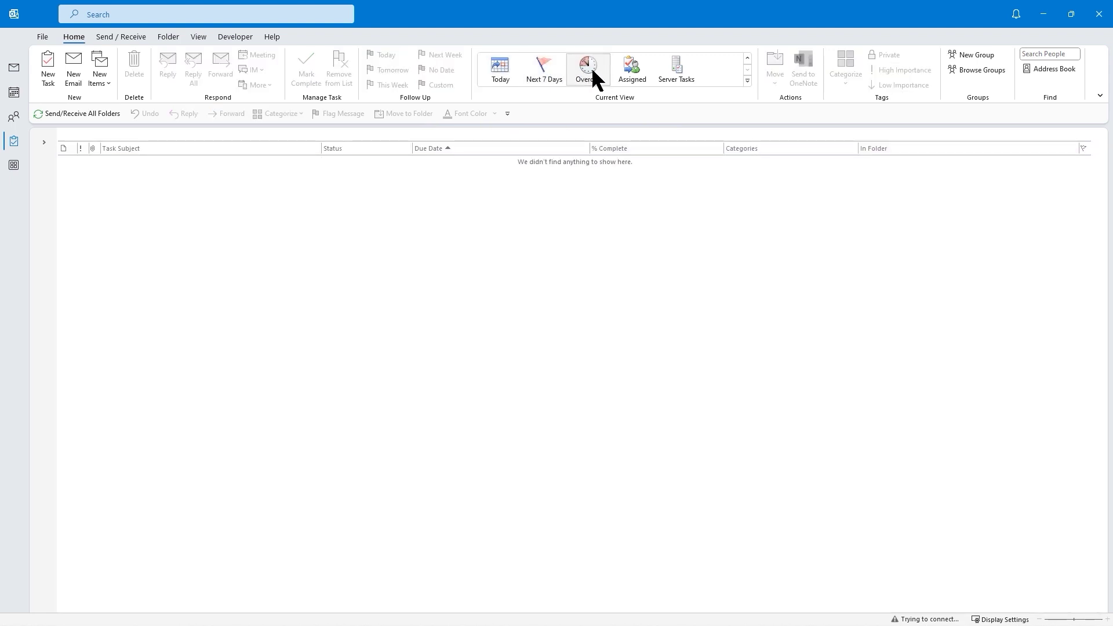
# Review the tasks in the Detailed, Simple List and To-Do List views and return to the Active view.
pyautogui.click(748, 56)
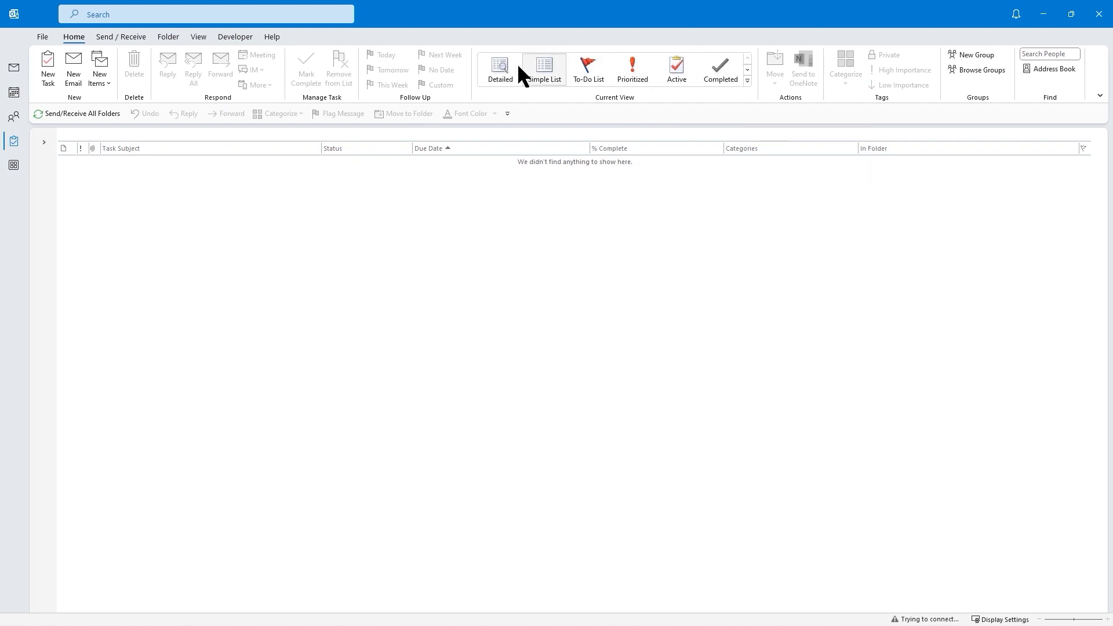
pyautogui.click(497, 68)
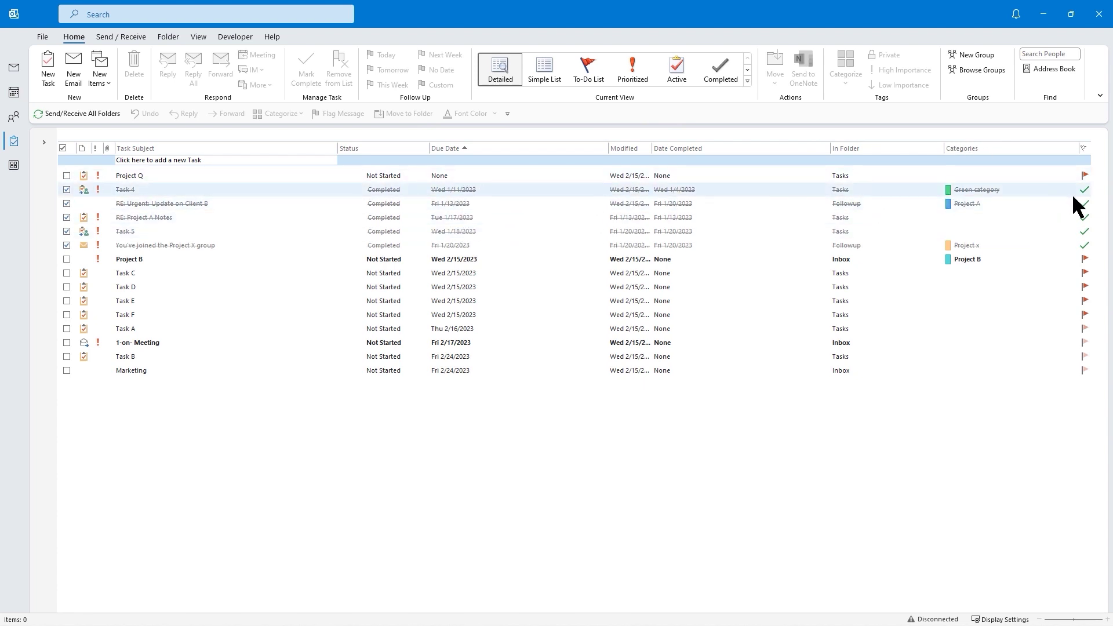
pyautogui.click(543, 69)
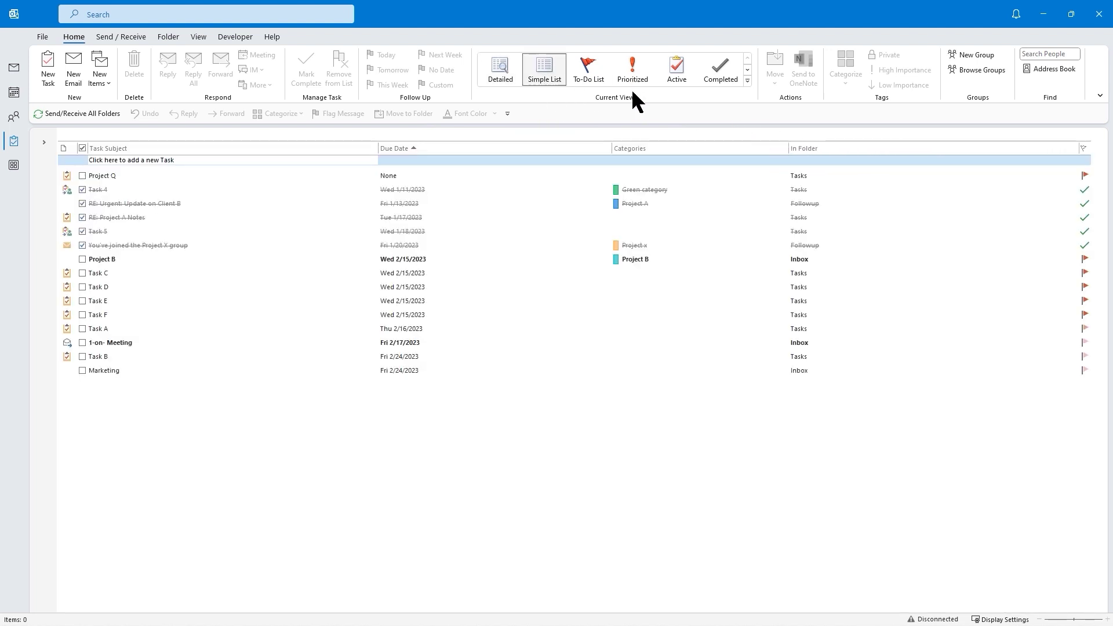
pyautogui.click(591, 71)
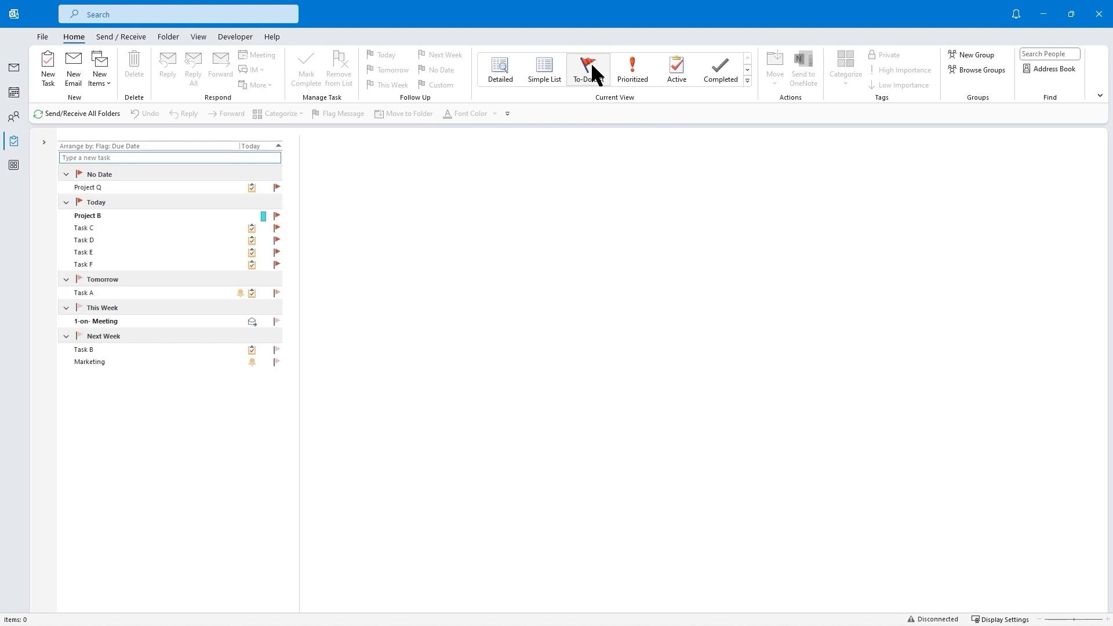
pyautogui.click(669, 70)
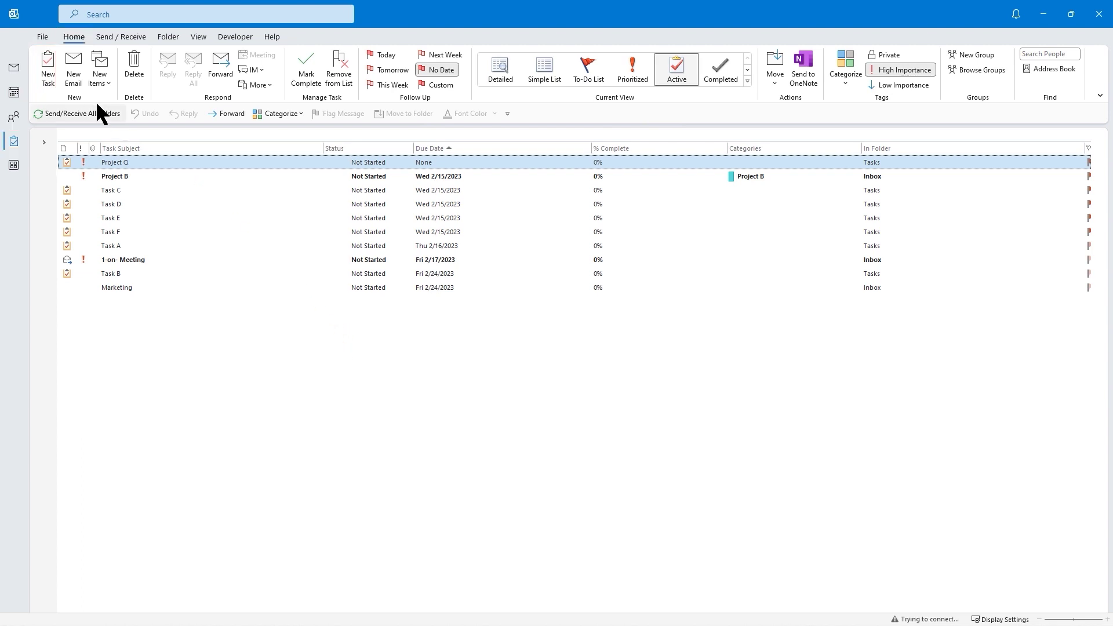
# Create a new task titled "Create Presentation for Client" with start date Mon 2/20/2023 and due date Mon 3/6/2023.
pyautogui.click(46, 69)
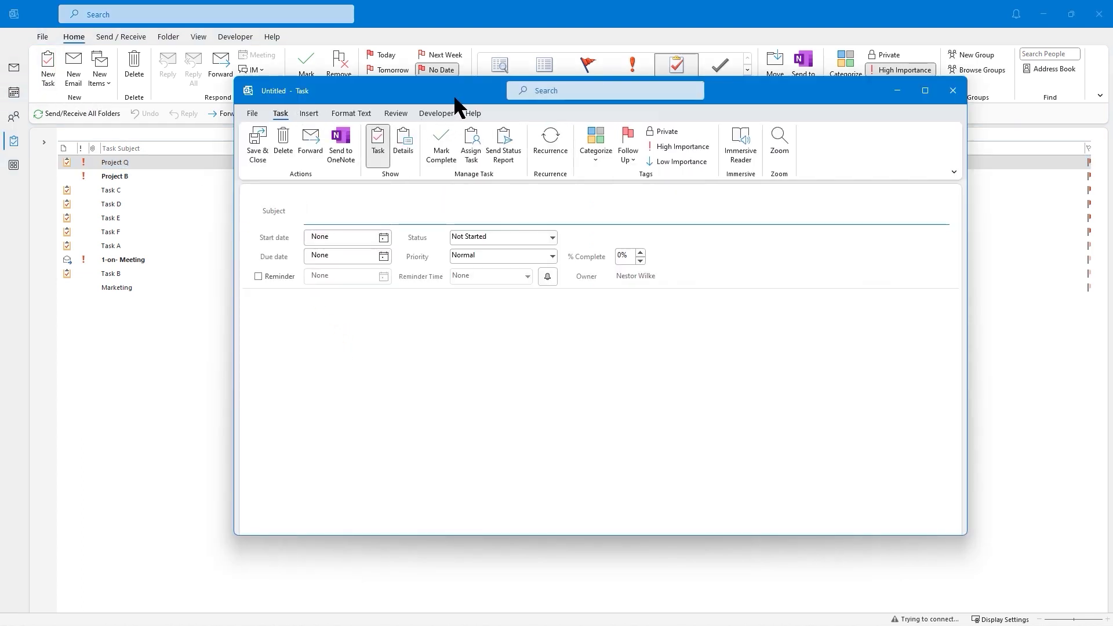
pyautogui.moveTo(453, 95); pyautogui.dragTo(401, 86)
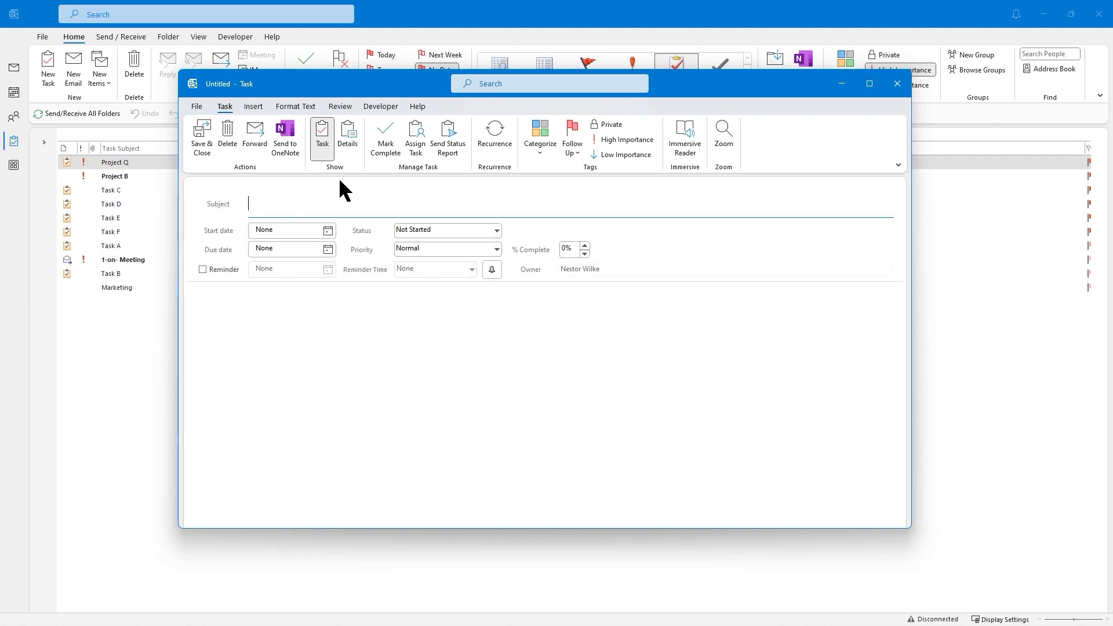
pyautogui.write('Create Presentation for Client')
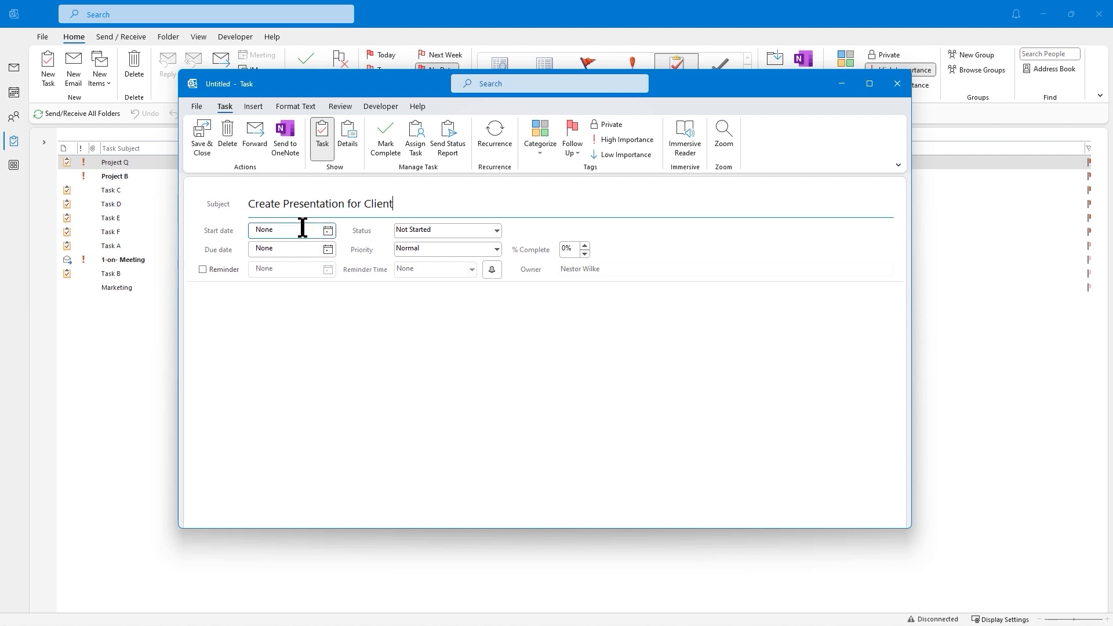
pyautogui.click(329, 231)
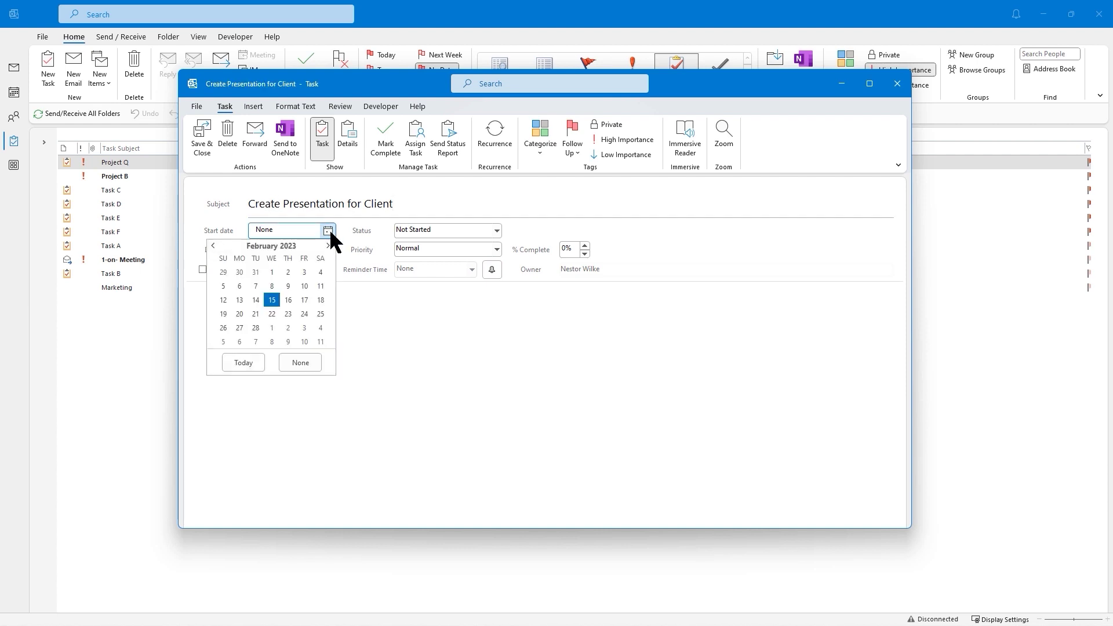
pyautogui.click(239, 313)
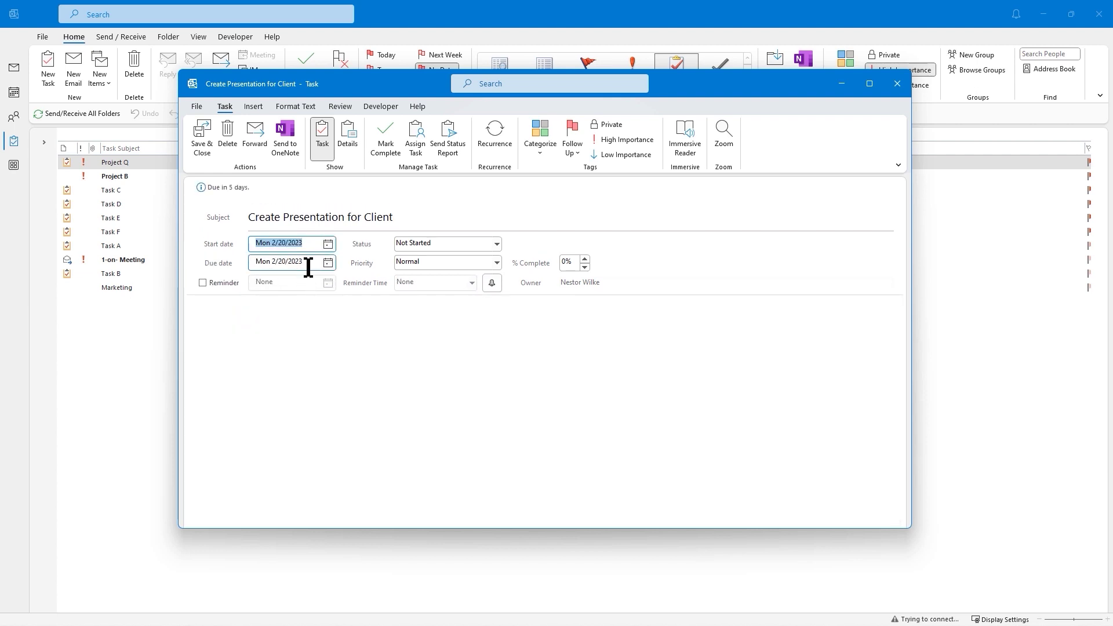
pyautogui.click(328, 264)
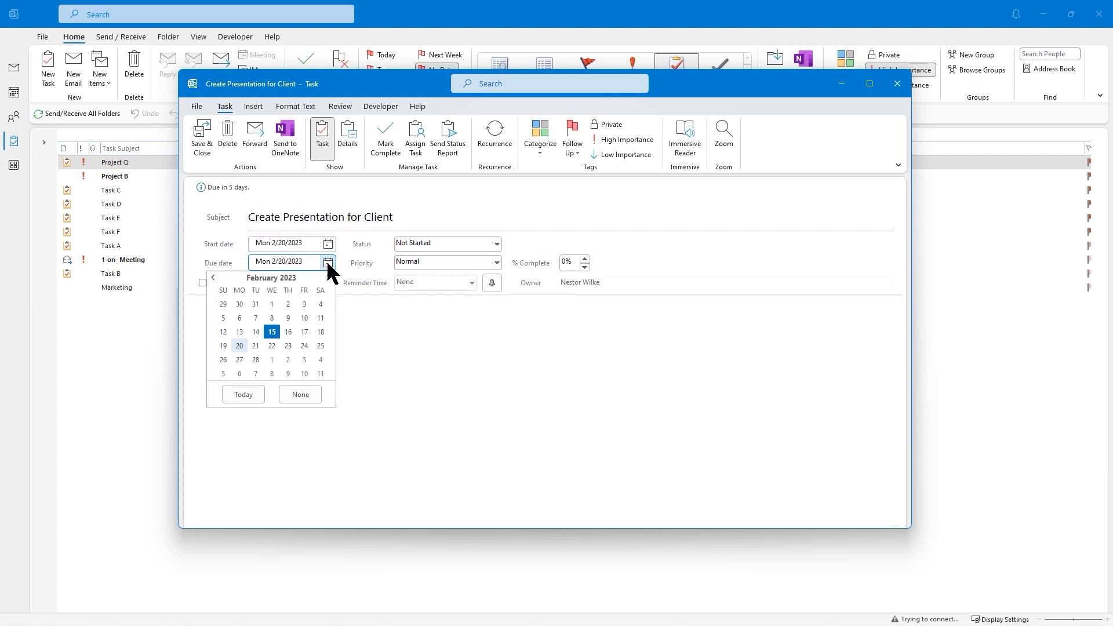
pyautogui.click(239, 373)
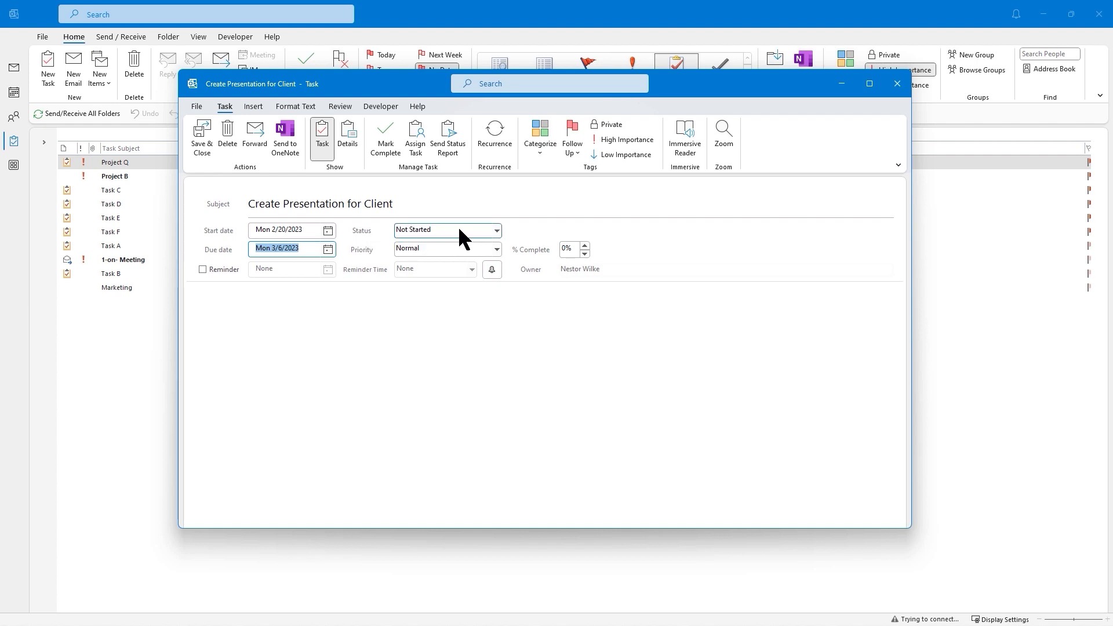
# Set the new task's status to In Progress, its completion to 10% and its priority to High.
pyautogui.click(496, 231)
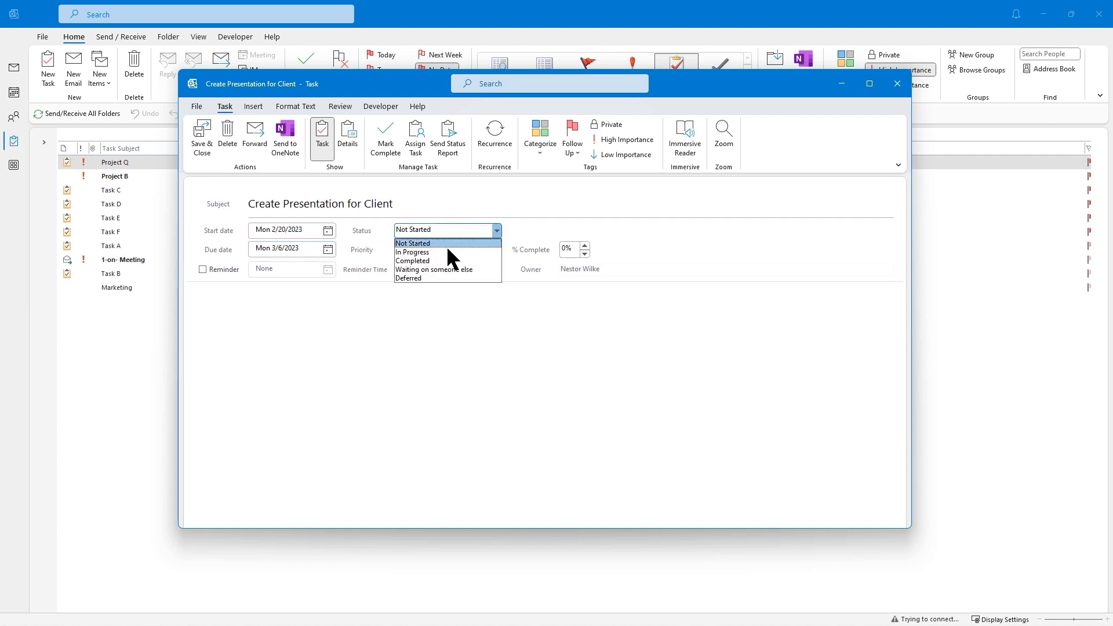
pyautogui.click(429, 252)
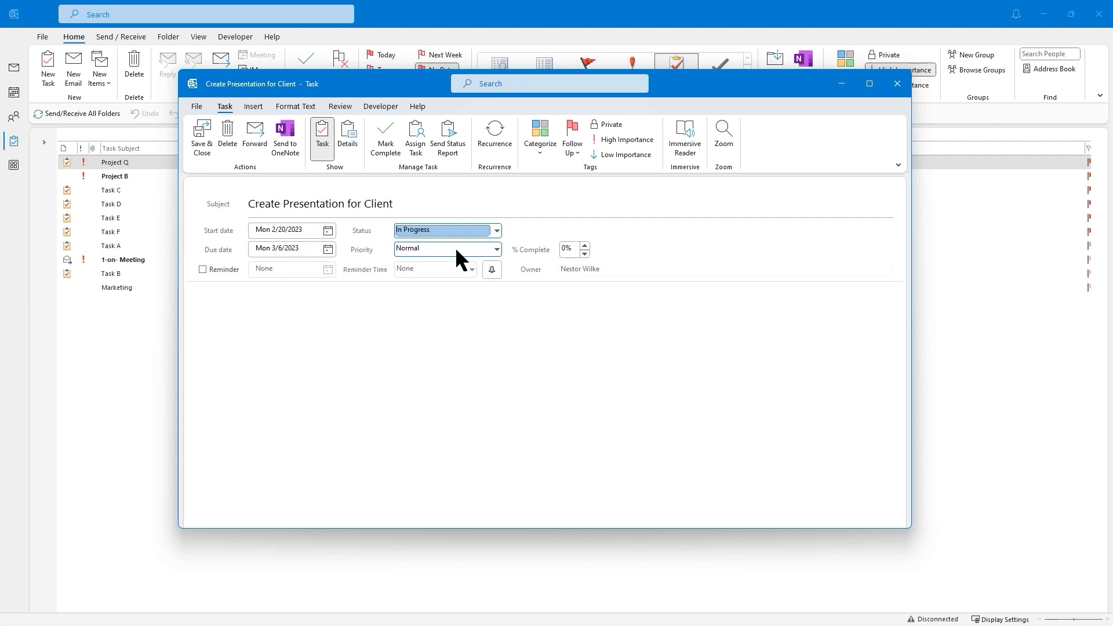
pyautogui.click(585, 244)
pyautogui.doubleClick(574, 249)
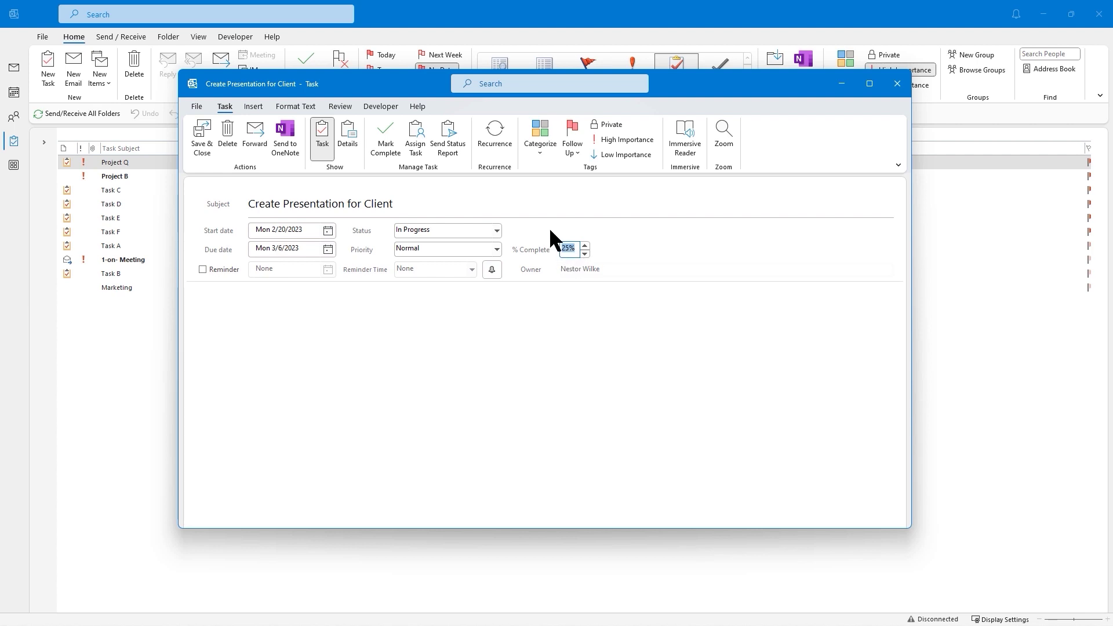
pyautogui.write('10')
pyautogui.click(443, 316)
pyautogui.click(496, 248)
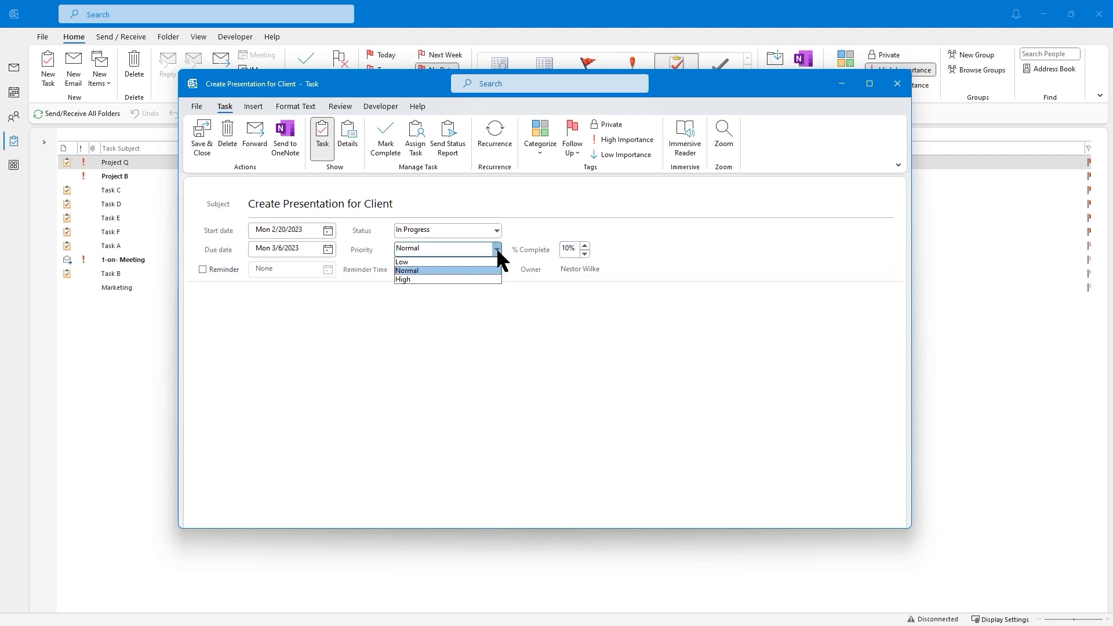
pyautogui.click(418, 280)
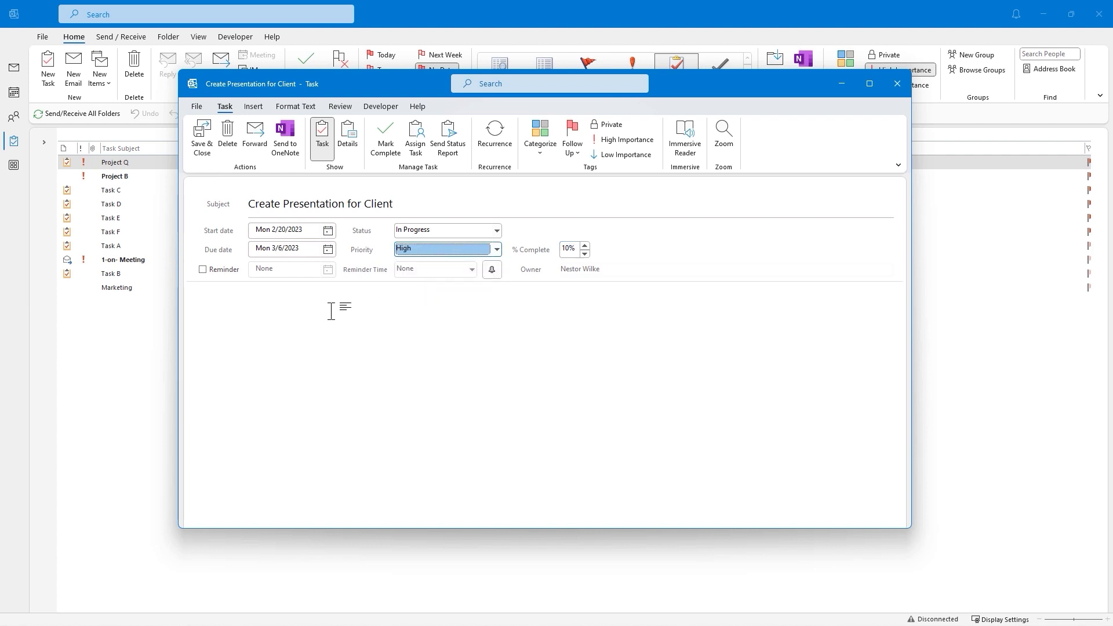
# Add a reminder on Mon 3/6/2023 at 9:00 AM to the presentation task, and save and close it.
pyautogui.click(203, 269)
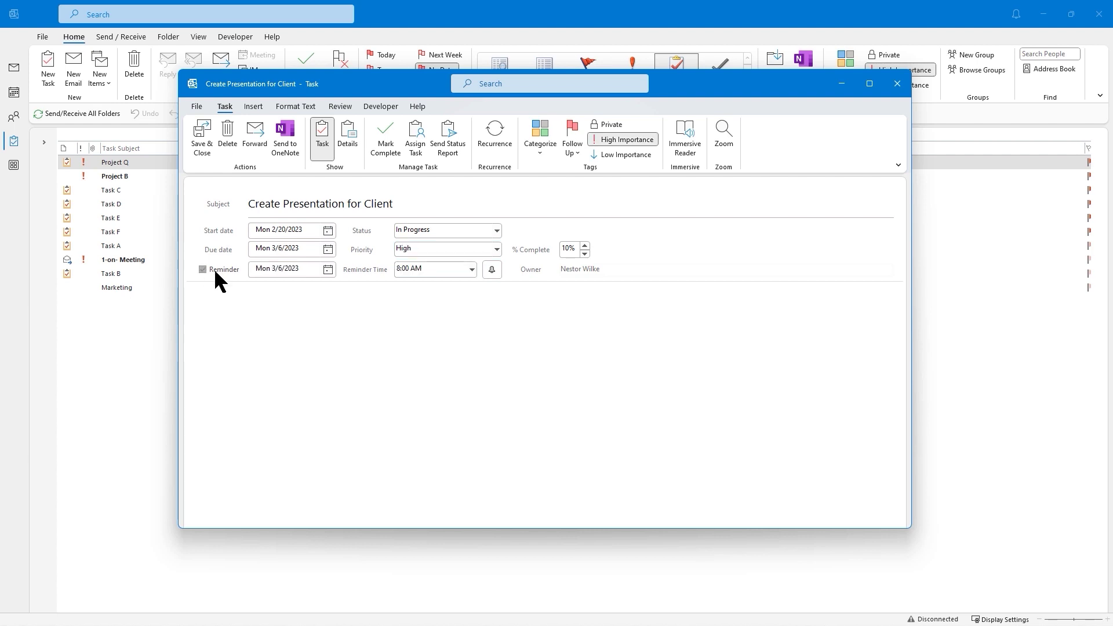
pyautogui.click(471, 269)
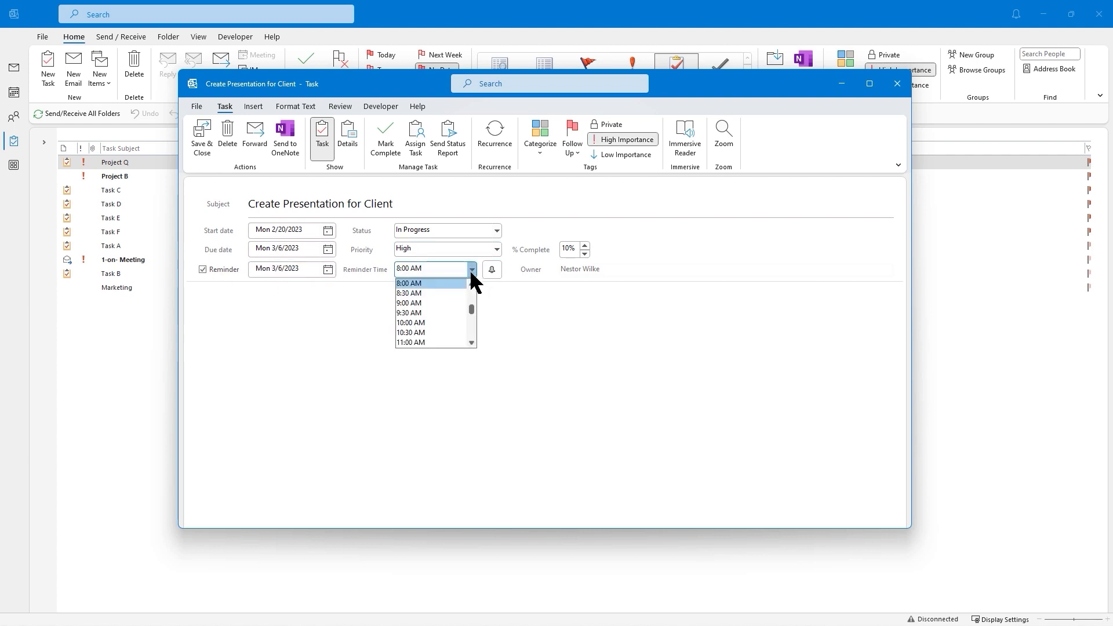
pyautogui.click(422, 302)
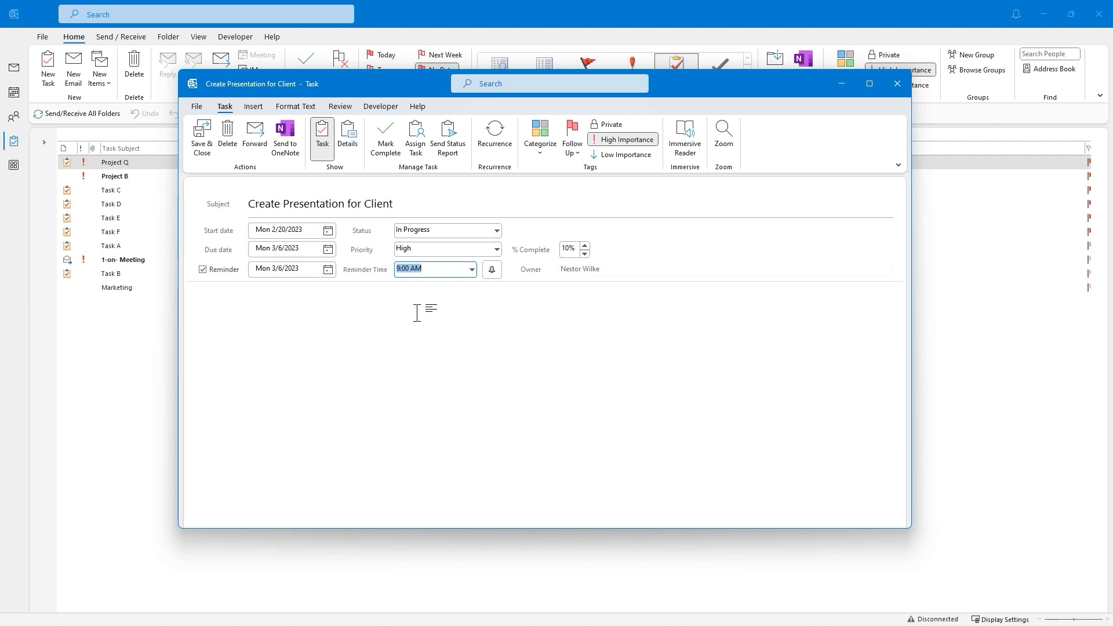
pyautogui.click(414, 313)
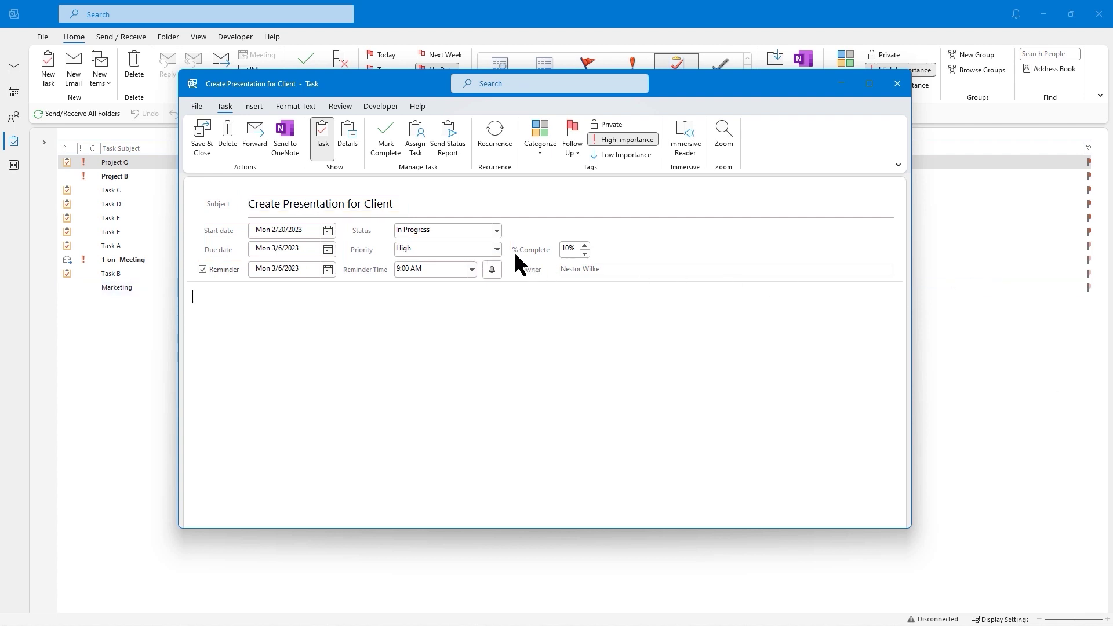
pyautogui.click(497, 249)
pyautogui.press('Escape')
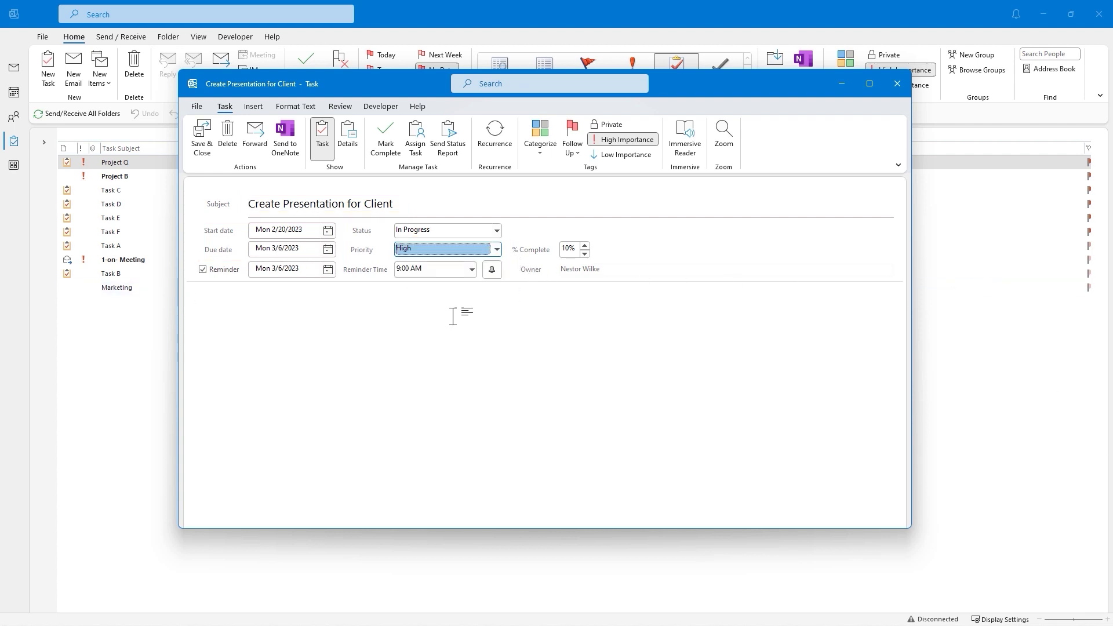
pyautogui.click(202, 133)
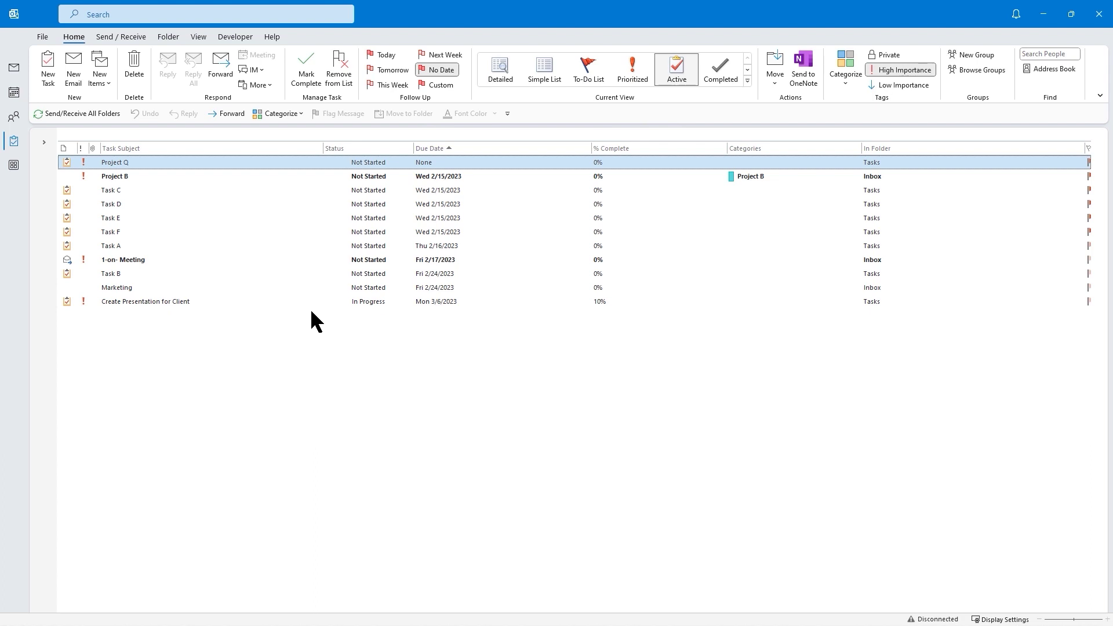
pyautogui.click(125, 204)
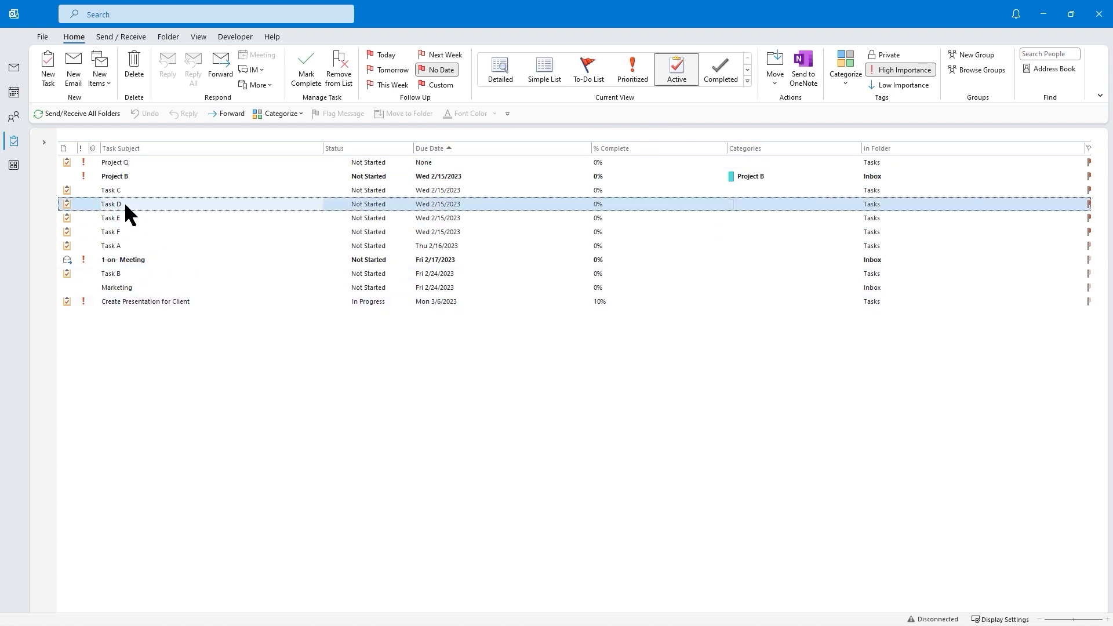
pyautogui.doubleClick(126, 204)
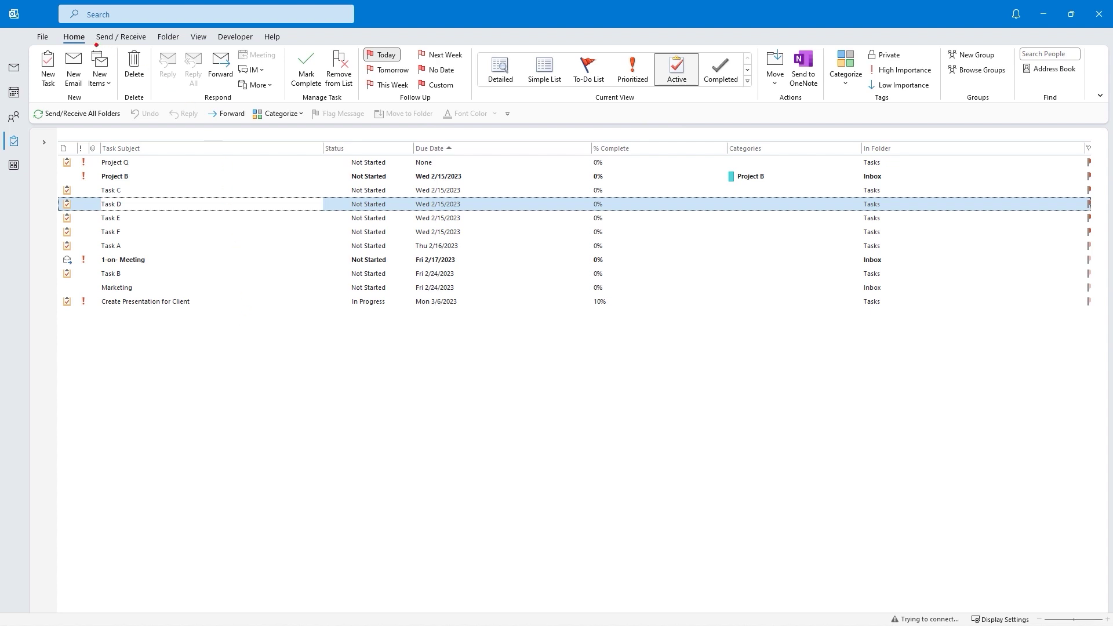
pyautogui.moveTo(57, 29); pyautogui.dragTo(95, 44)
pyautogui.moveTo(295, 89); pyautogui.dragTo(347, 108)
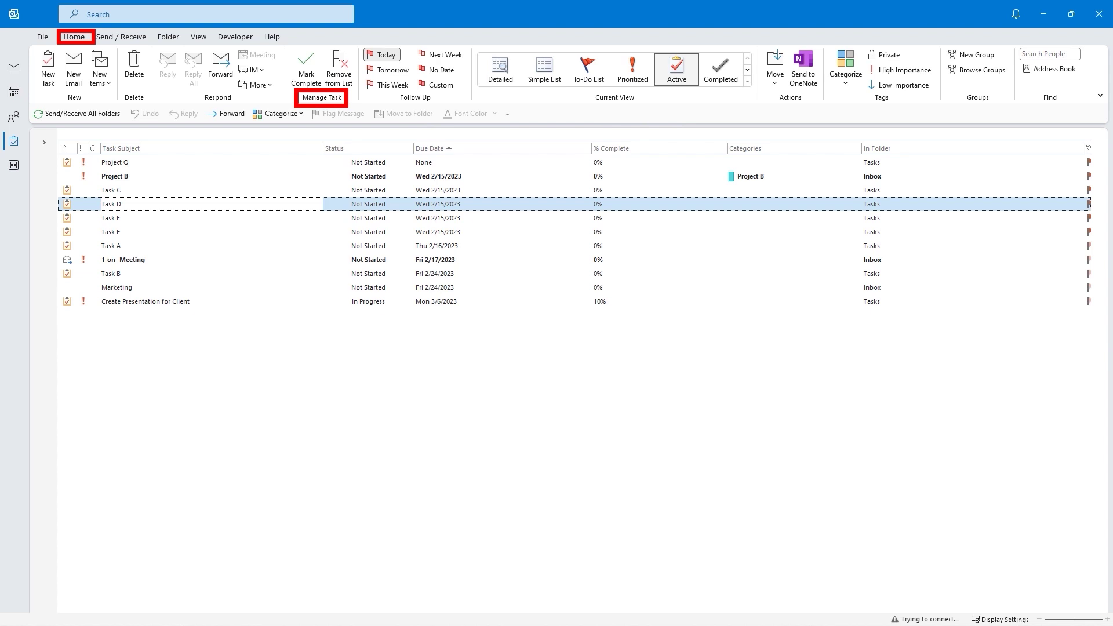
pyautogui.press('Escape')
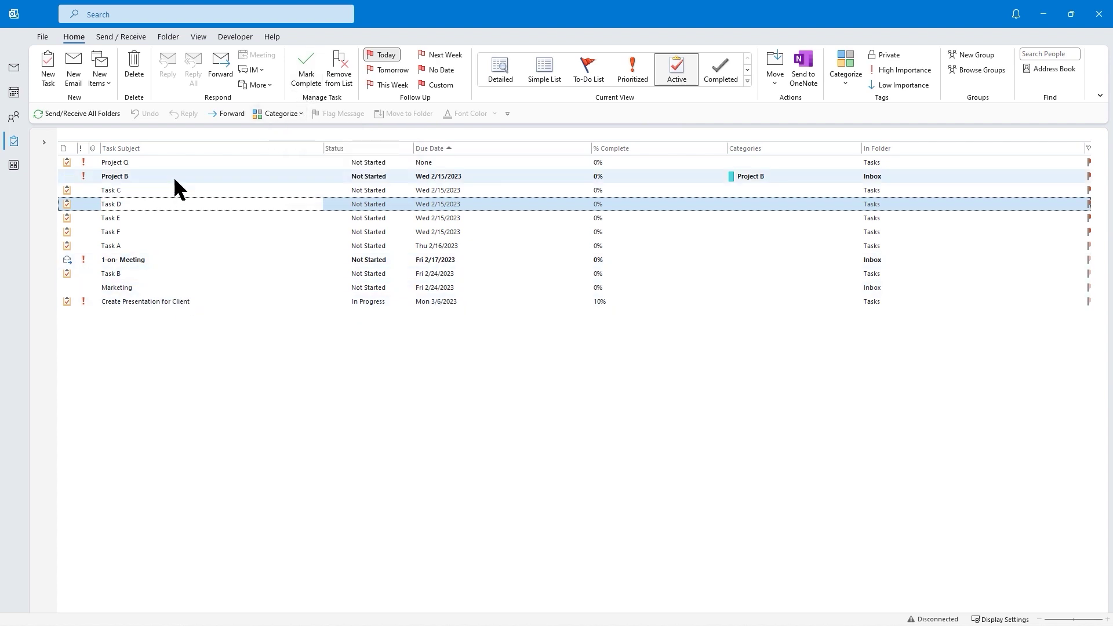
# Mark Task C as complete, check it in the Completed view and return to the Active view.
pyautogui.click(151, 188)
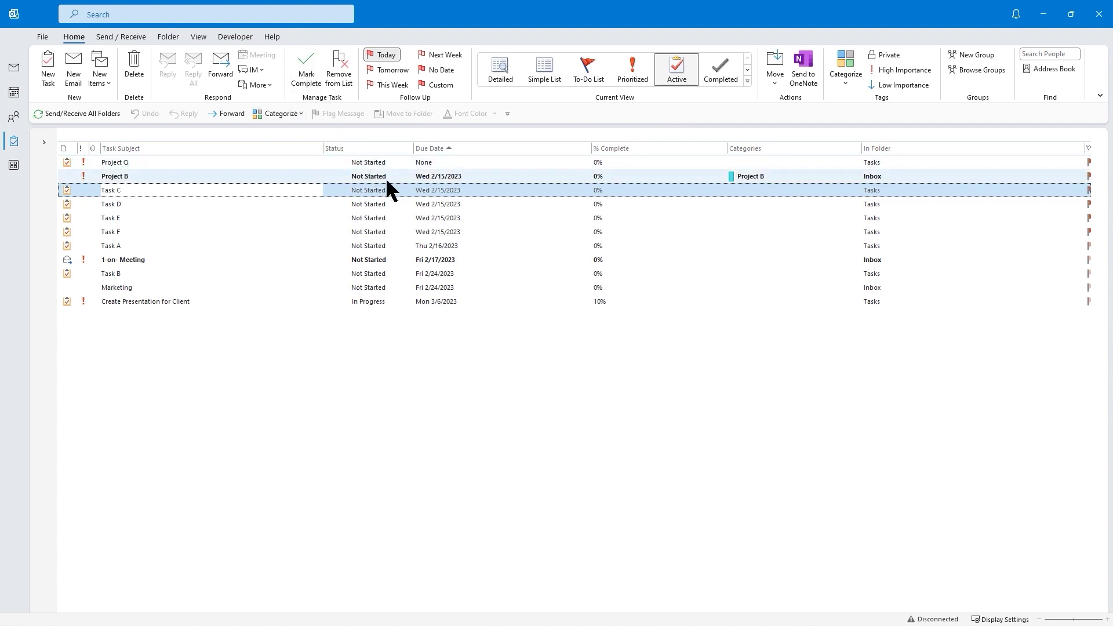
pyautogui.click(306, 81)
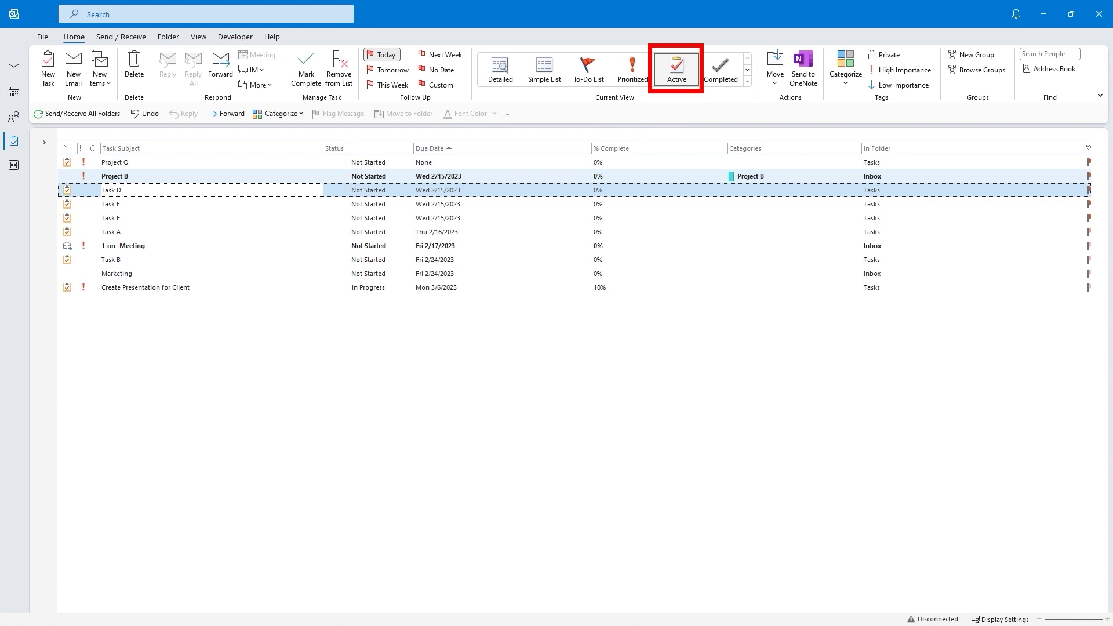
pyautogui.click(723, 68)
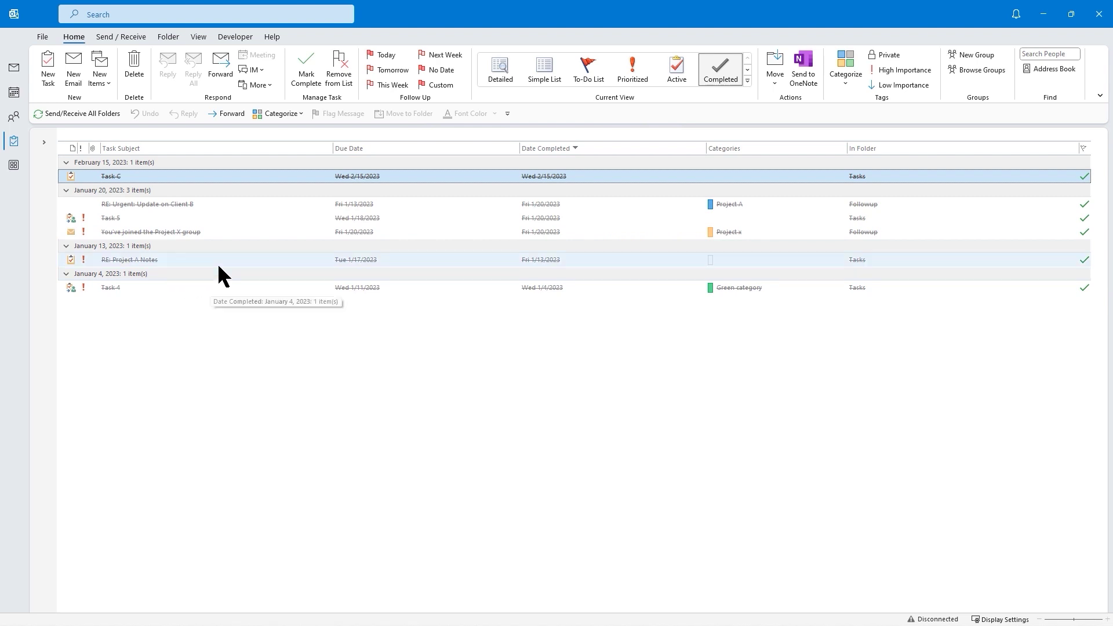
pyautogui.click(677, 71)
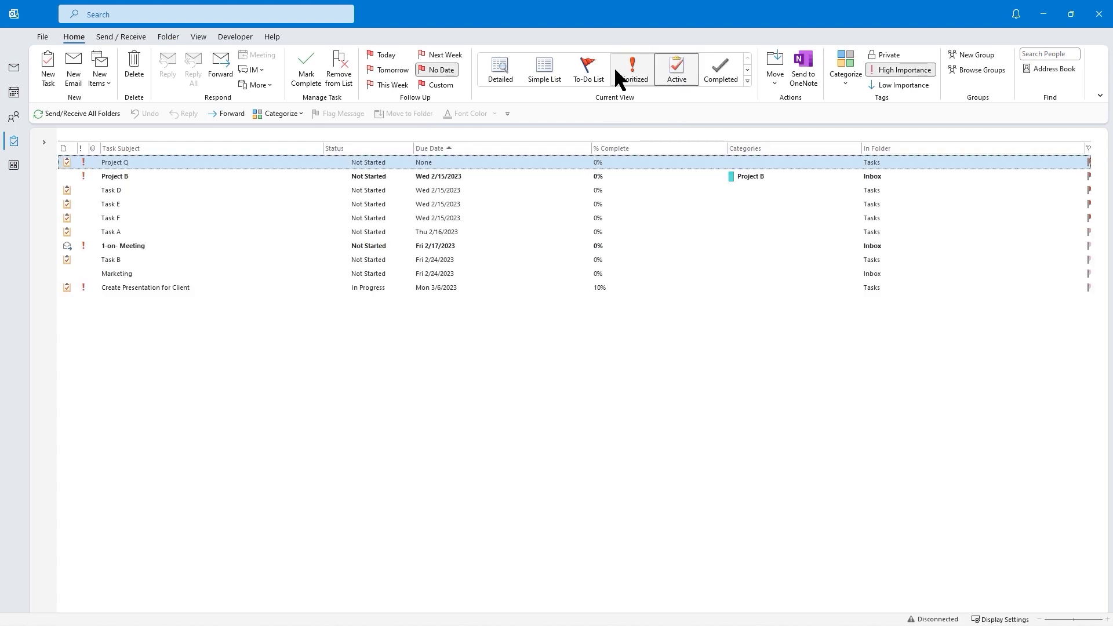
# View the follow-up flag options of the Project Q task, and remove Task D from the task list.
pyautogui.rightClick(1089, 163)
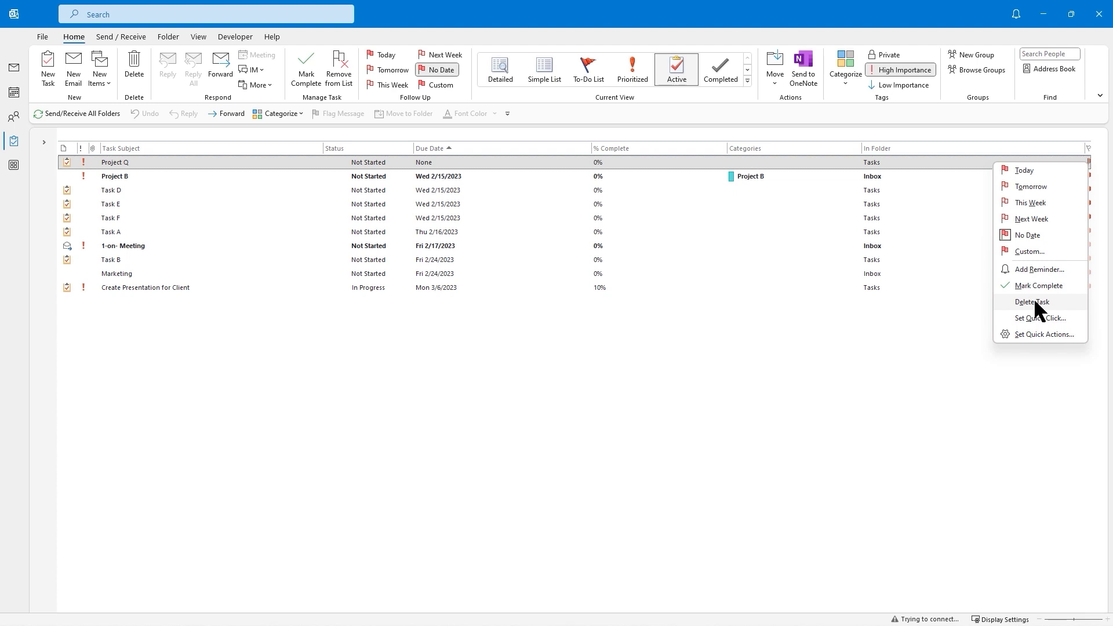
pyautogui.click(358, 322)
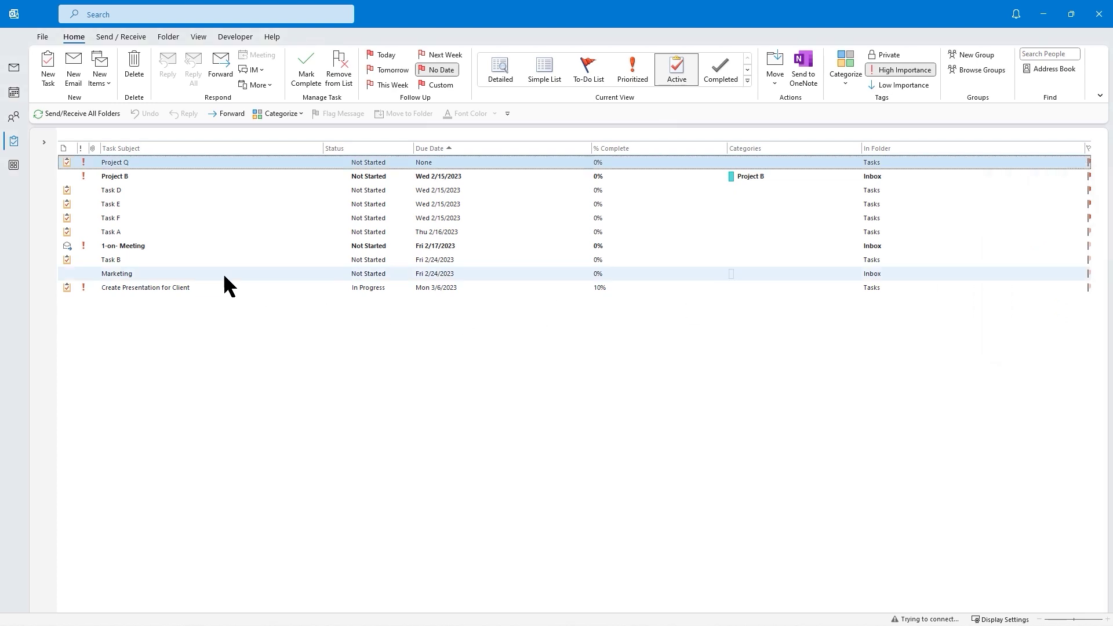
pyautogui.click(138, 190)
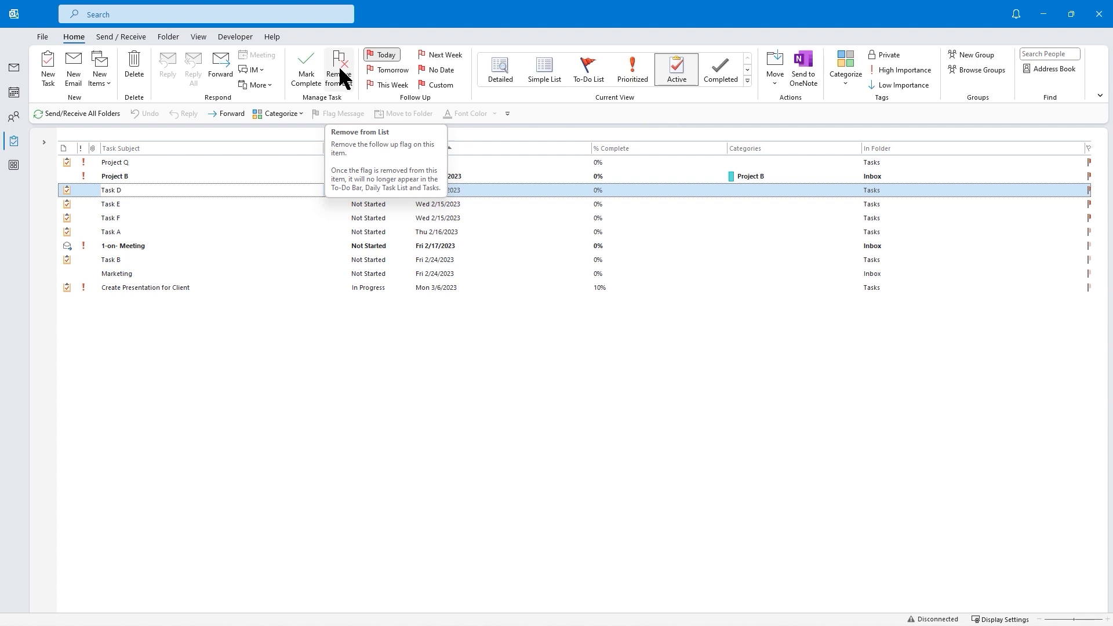
pyautogui.click(338, 65)
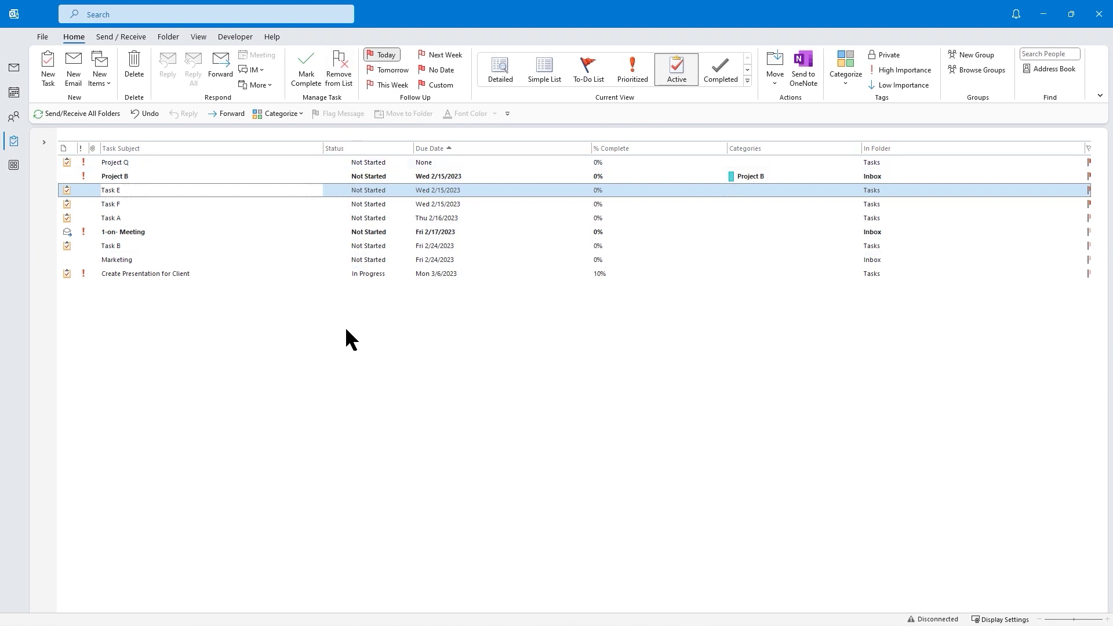
# Examine the category and move options available for the flagged Project B item.
pyautogui.rightClick(145, 175)
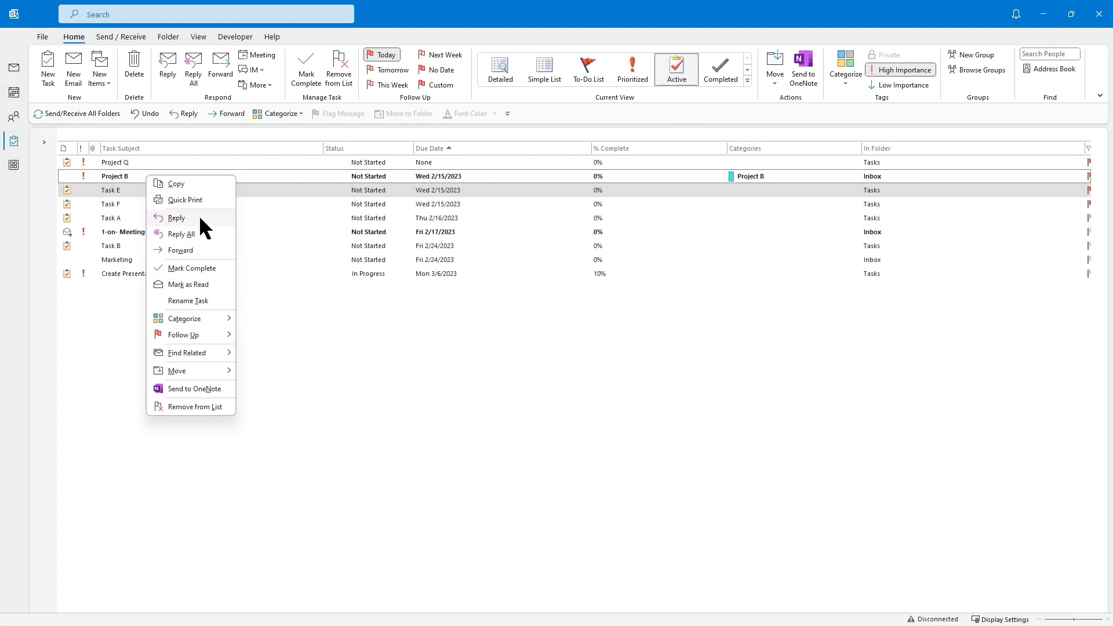
pyautogui.moveTo(208, 318)
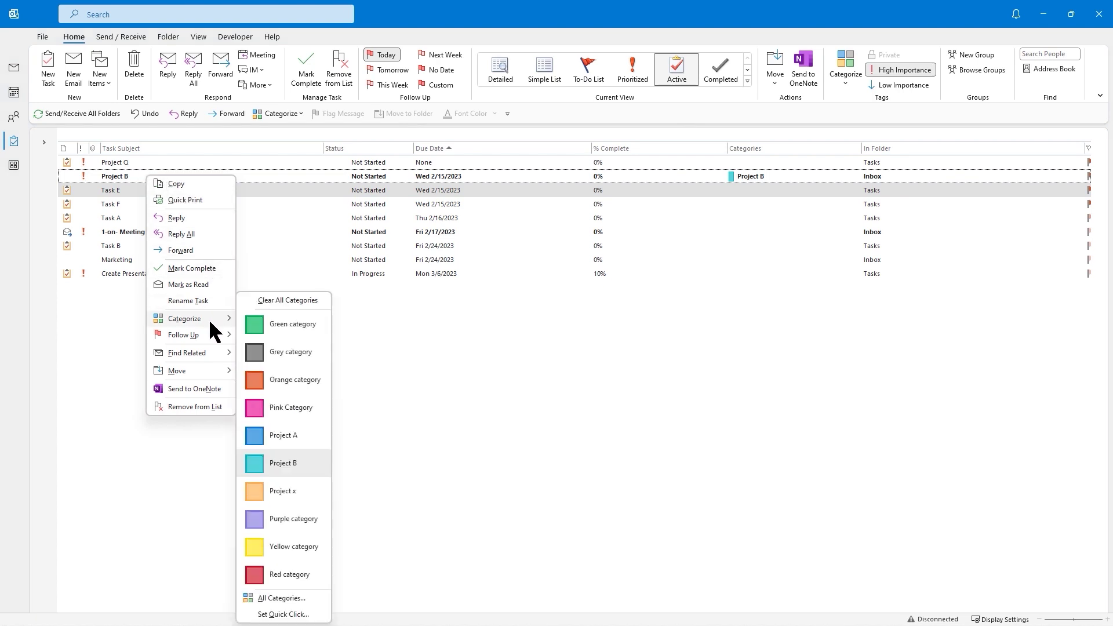
pyautogui.moveTo(220, 372)
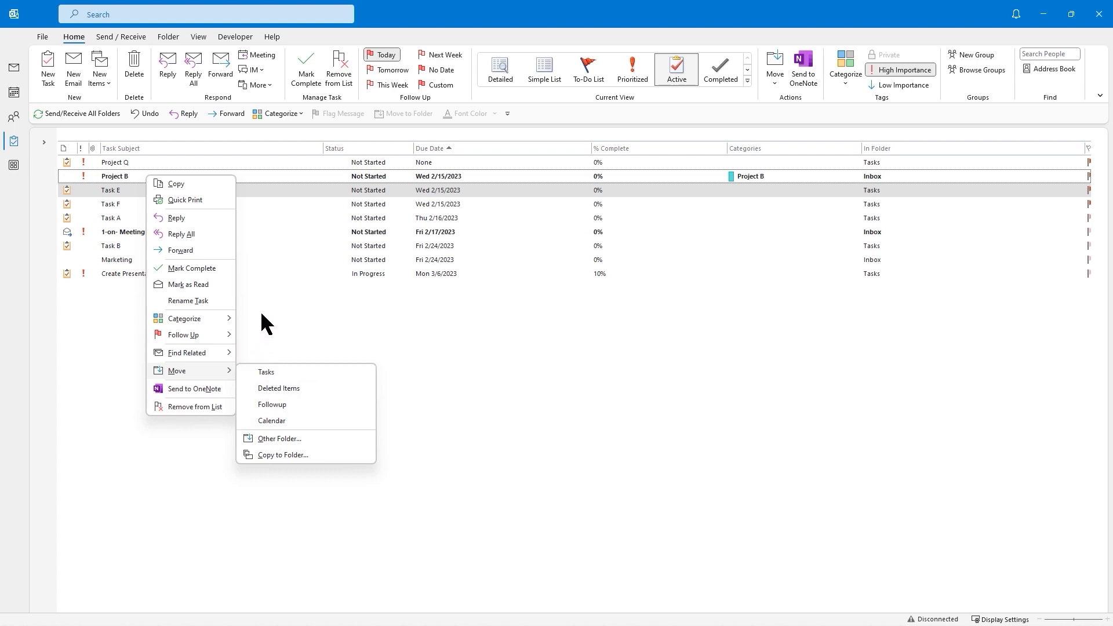
pyautogui.click(298, 335)
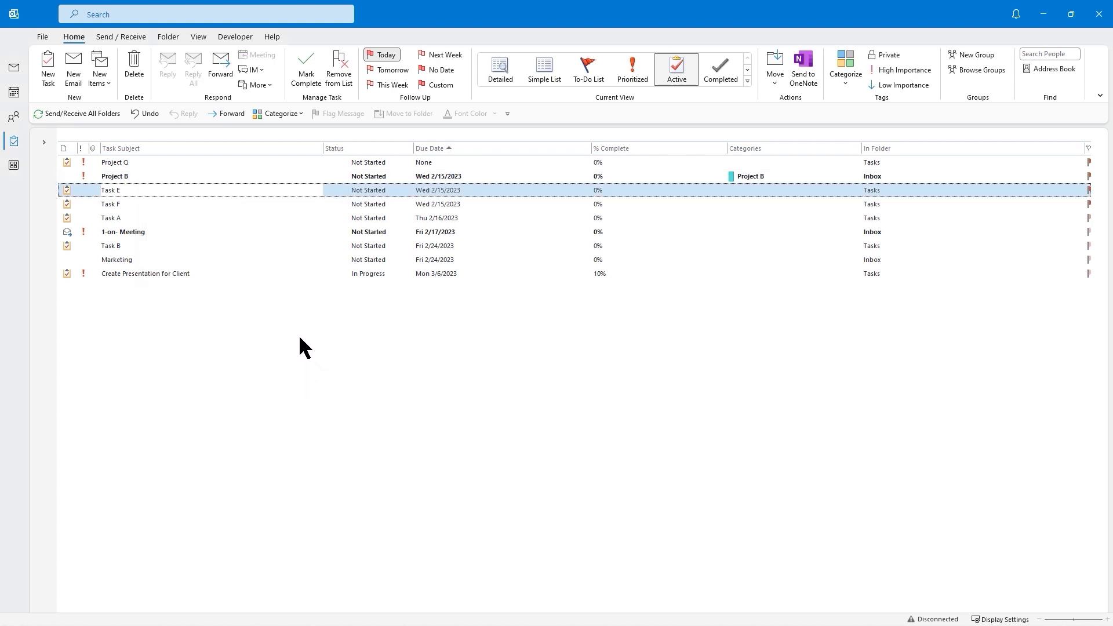
# Open the flagged Project B e-mail from the task list, read it and close it.
pyautogui.doubleClick(128, 175)
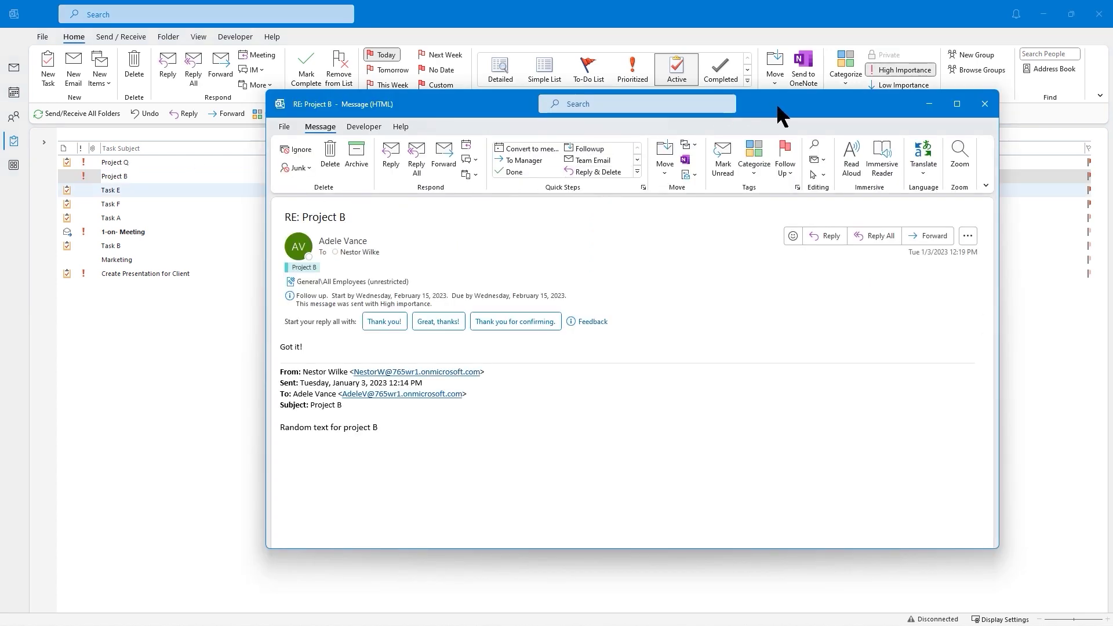
pyautogui.moveTo(777, 110); pyautogui.dragTo(665, 104)
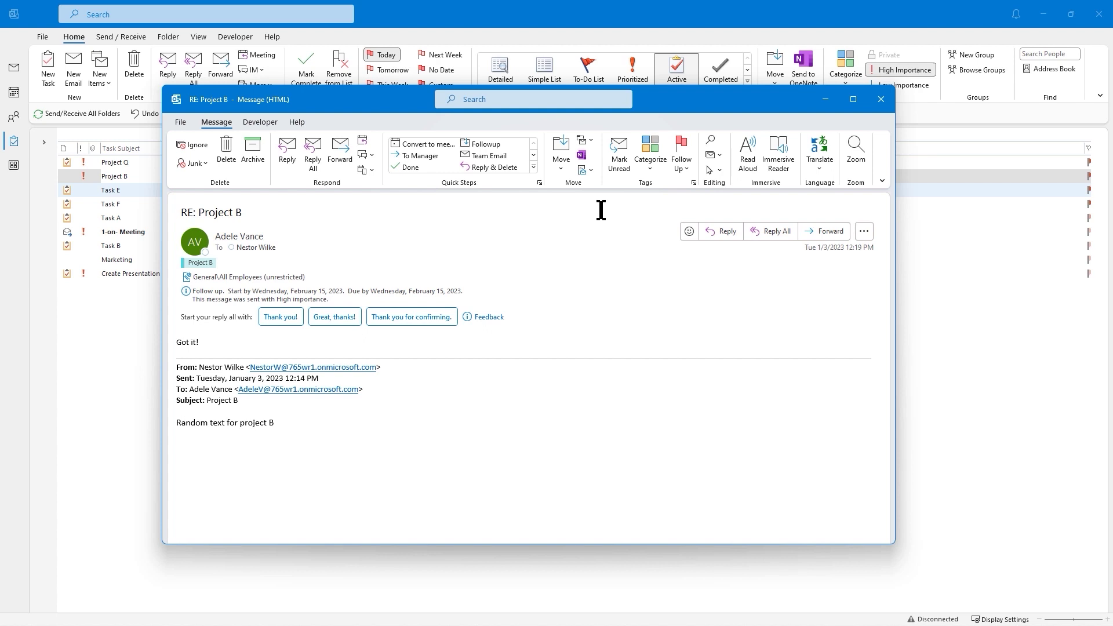
pyautogui.press('Escape')
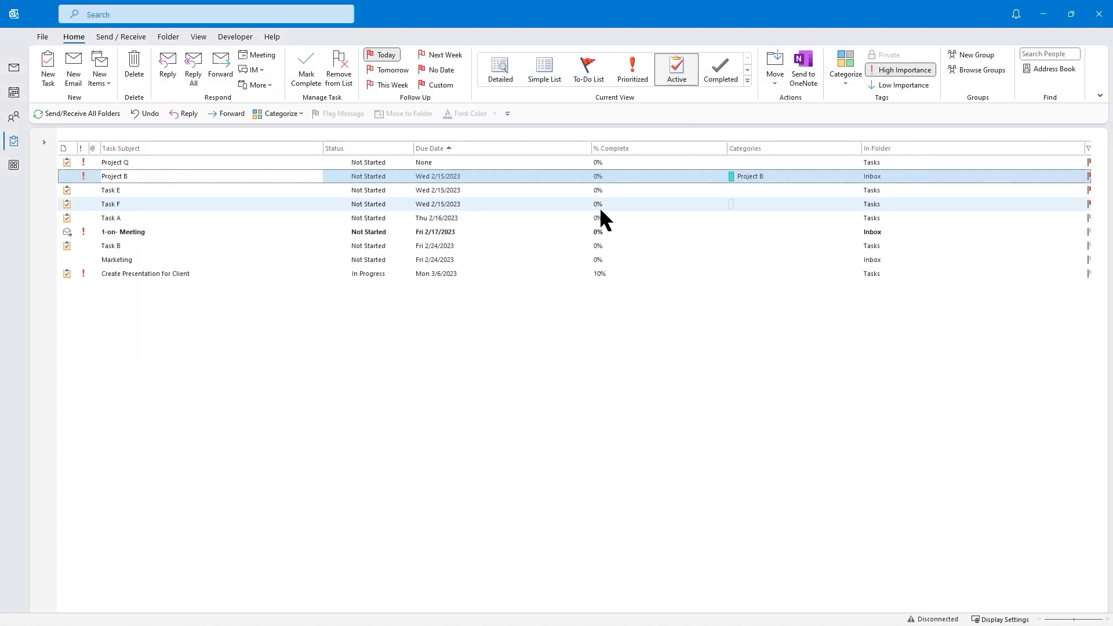
# Reopen the flagged Project B e-mail and move it to the Tasks folder to turn it into a task.
pyautogui.doubleClick(130, 177)
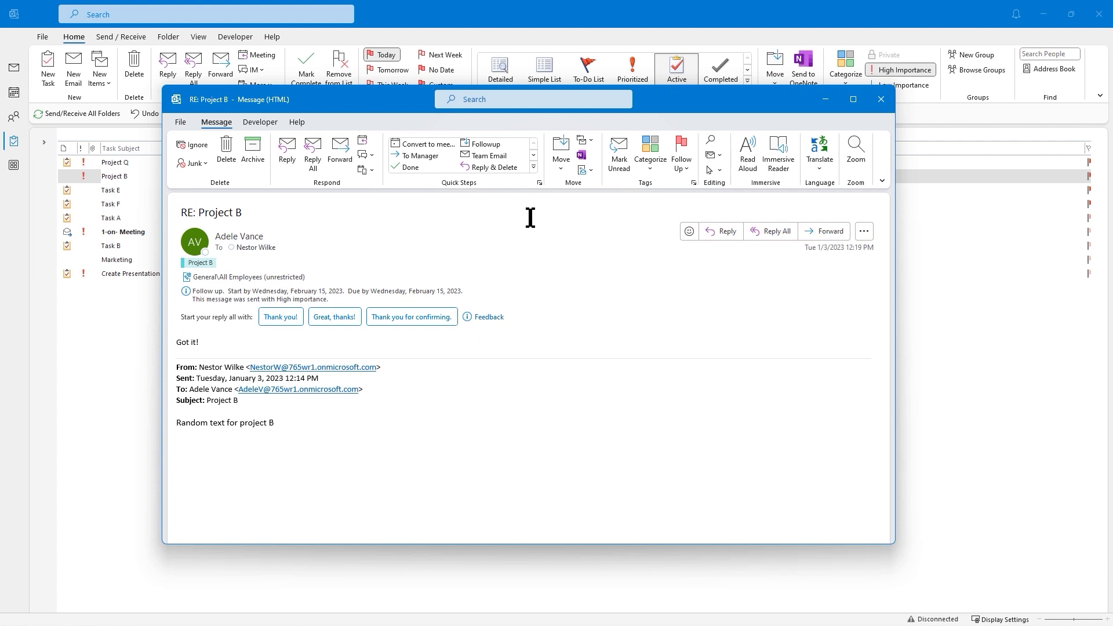
pyautogui.click(560, 169)
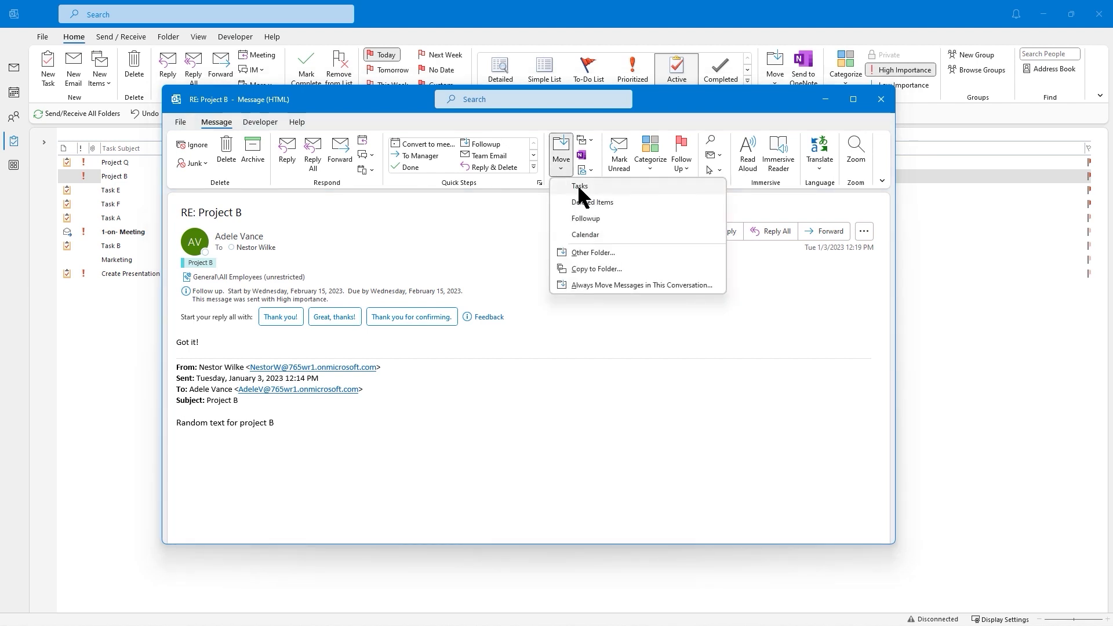
pyautogui.click(579, 186)
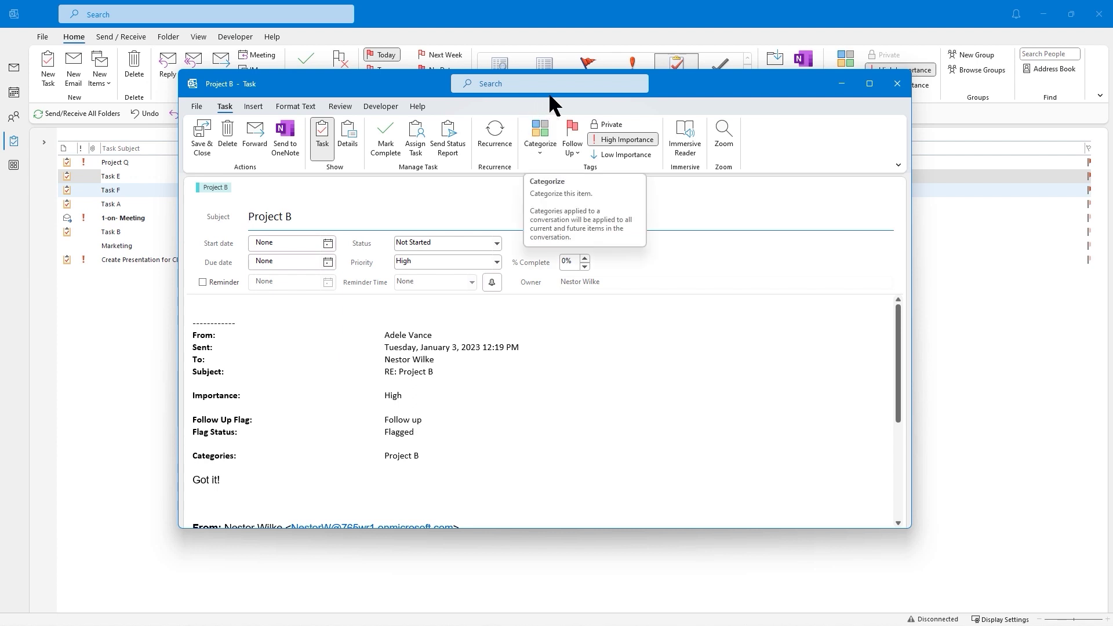
# Set the Project B task's start date to Thu 2/16/2023 and its due date to Thu 2/23/2023.
pyautogui.moveTo(684, 89); pyautogui.dragTo(803, 92)
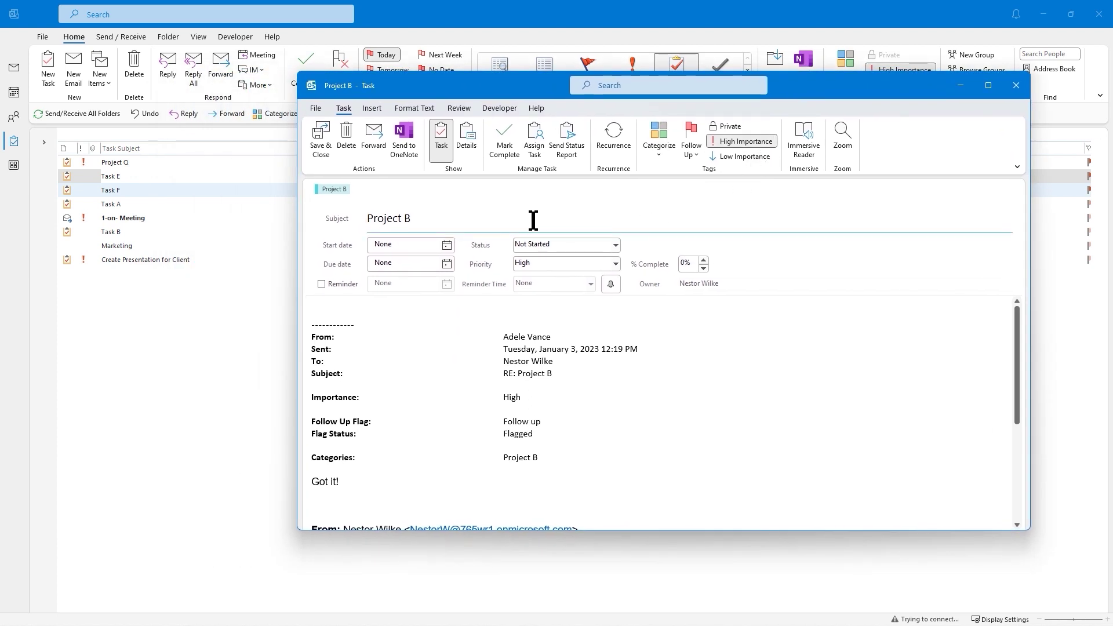
pyautogui.click(436, 248)
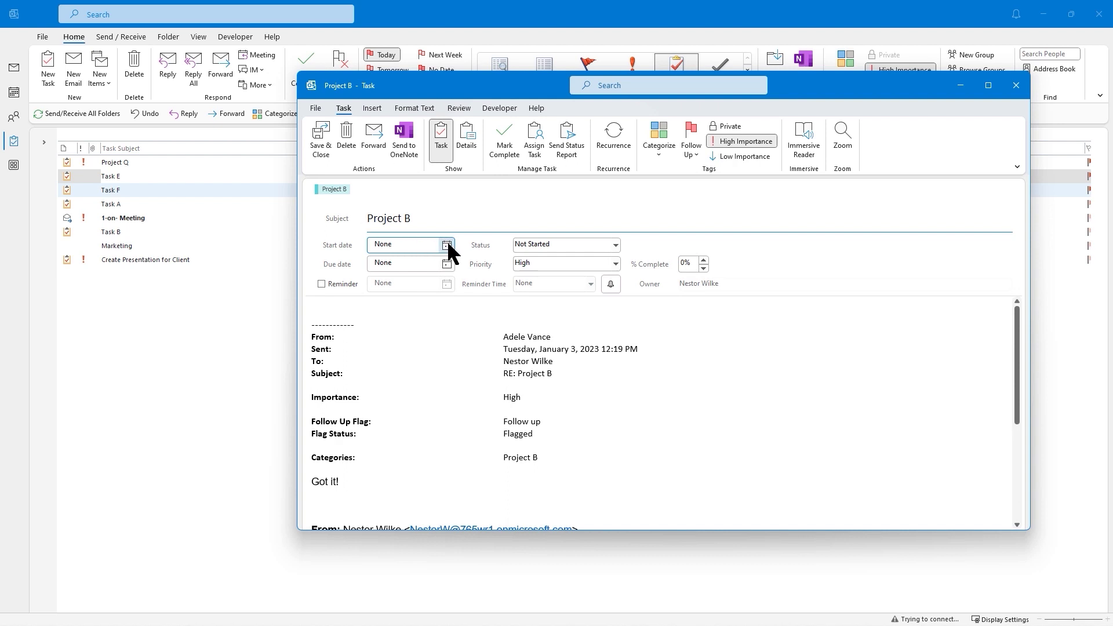
pyautogui.click(447, 245)
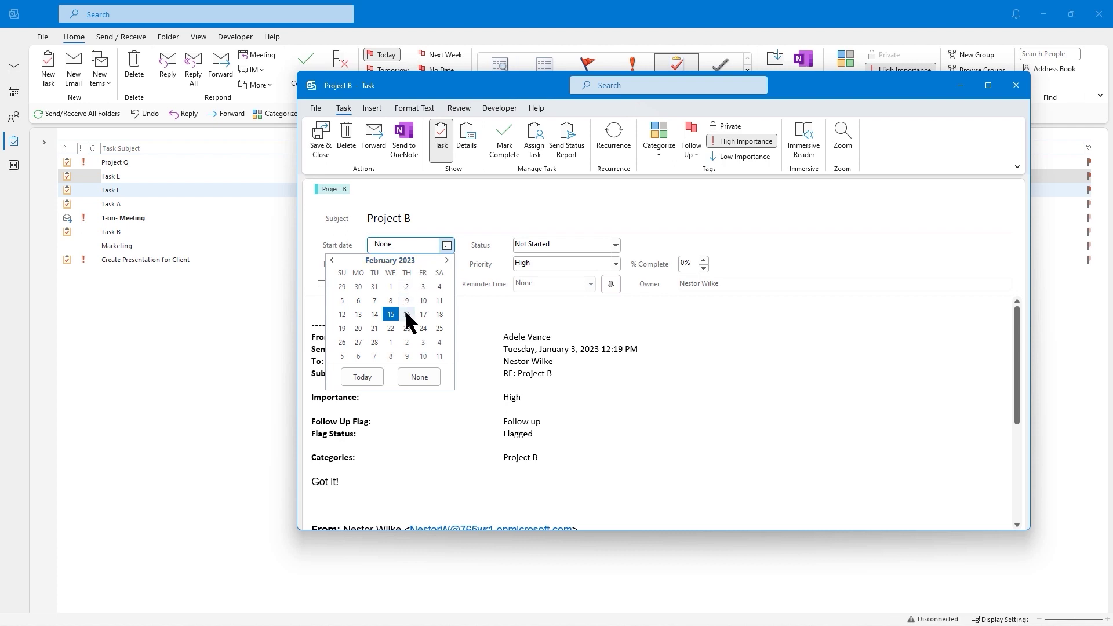
pyautogui.click(407, 314)
pyautogui.click(447, 277)
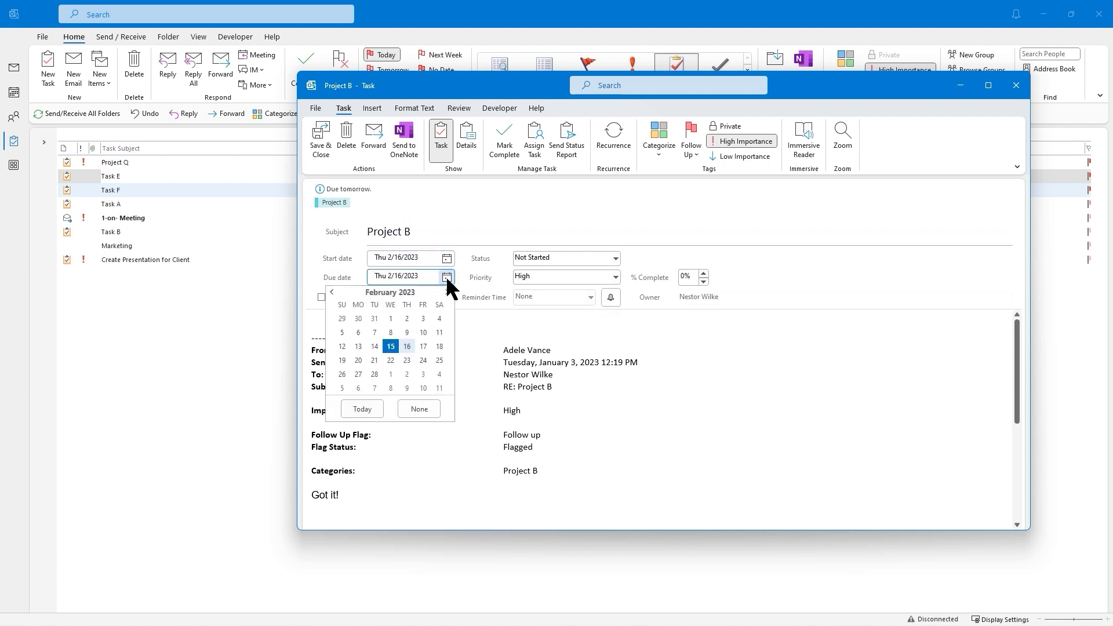
pyautogui.click(407, 359)
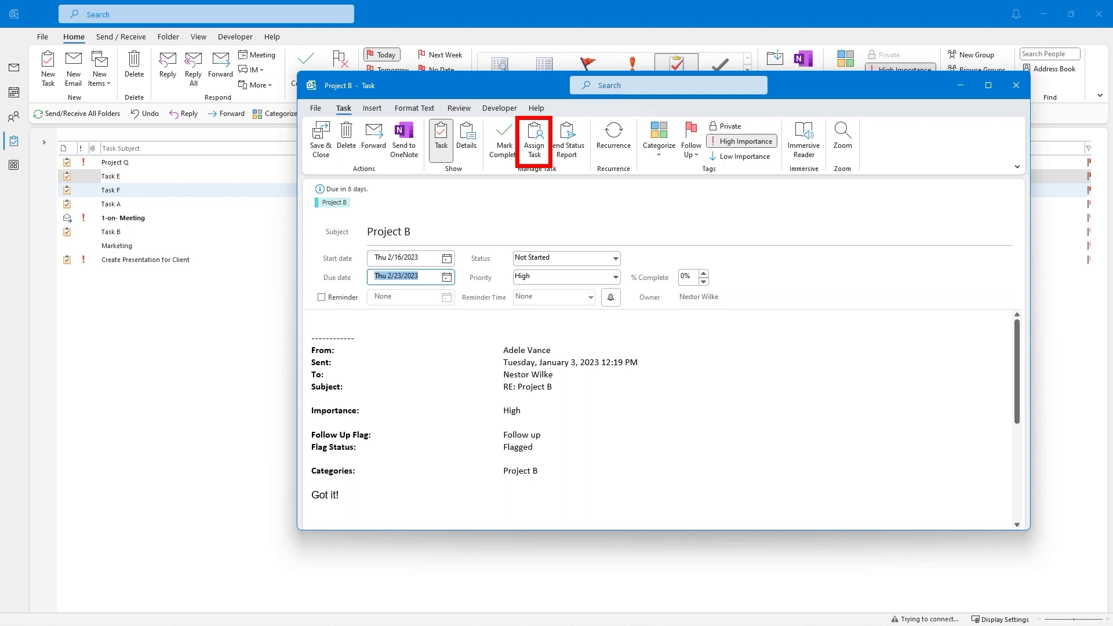
# Make Project B an assigned task and turn off keeping an updated copy on the own task list.
pyautogui.click(532, 134)
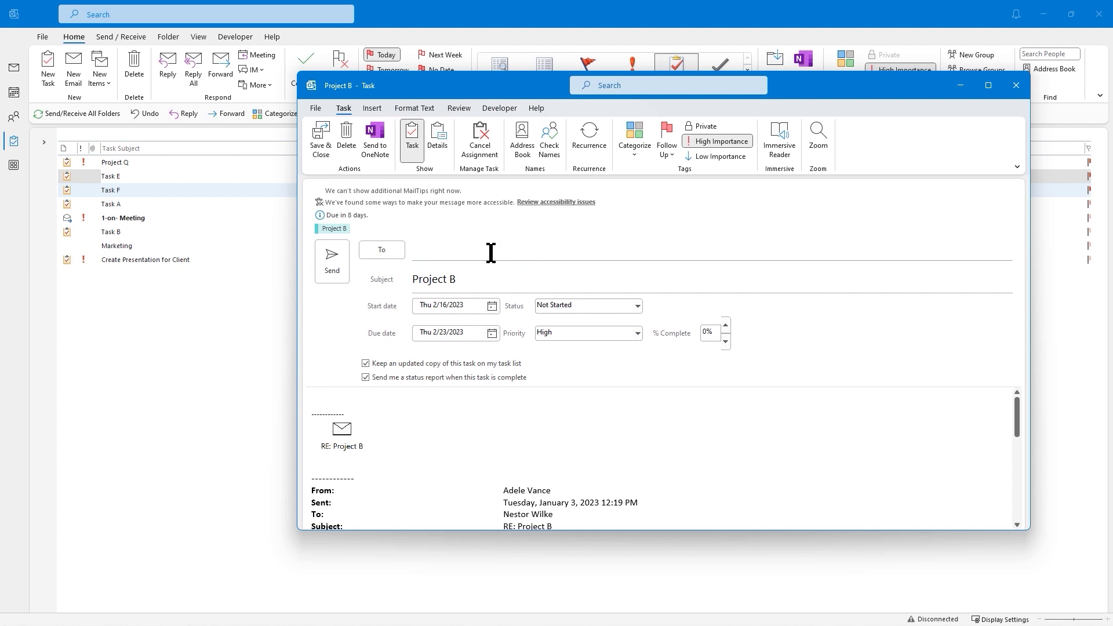
pyautogui.click(453, 248)
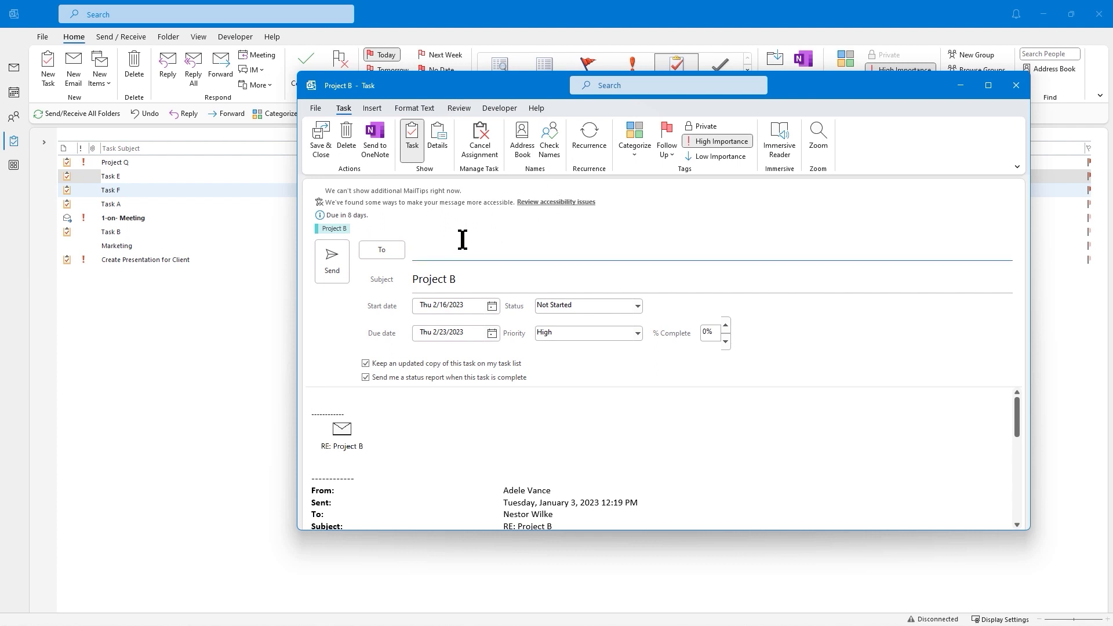
pyautogui.click(386, 364)
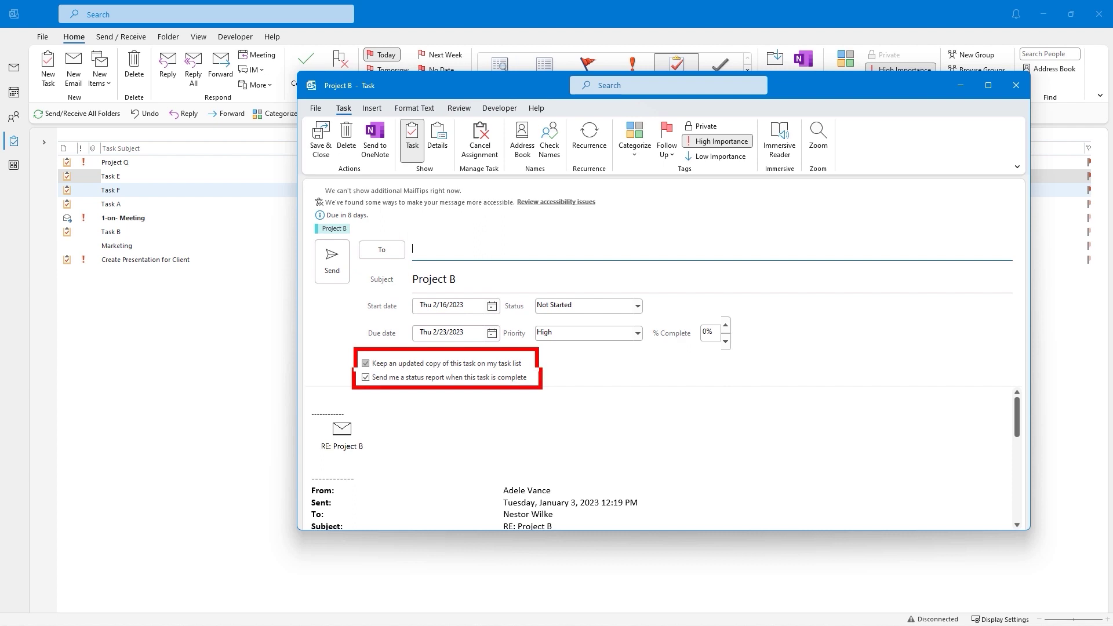
pyautogui.click(366, 363)
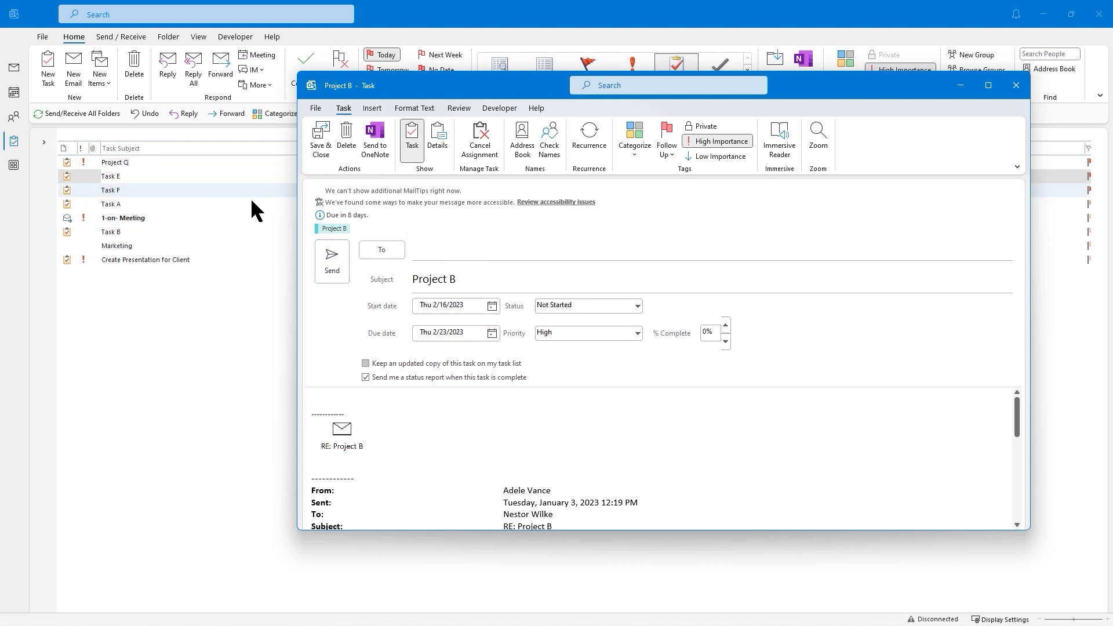
# Choose the first suggested contact as recipient of the Project B task request and send it.
pyautogui.click(458, 253)
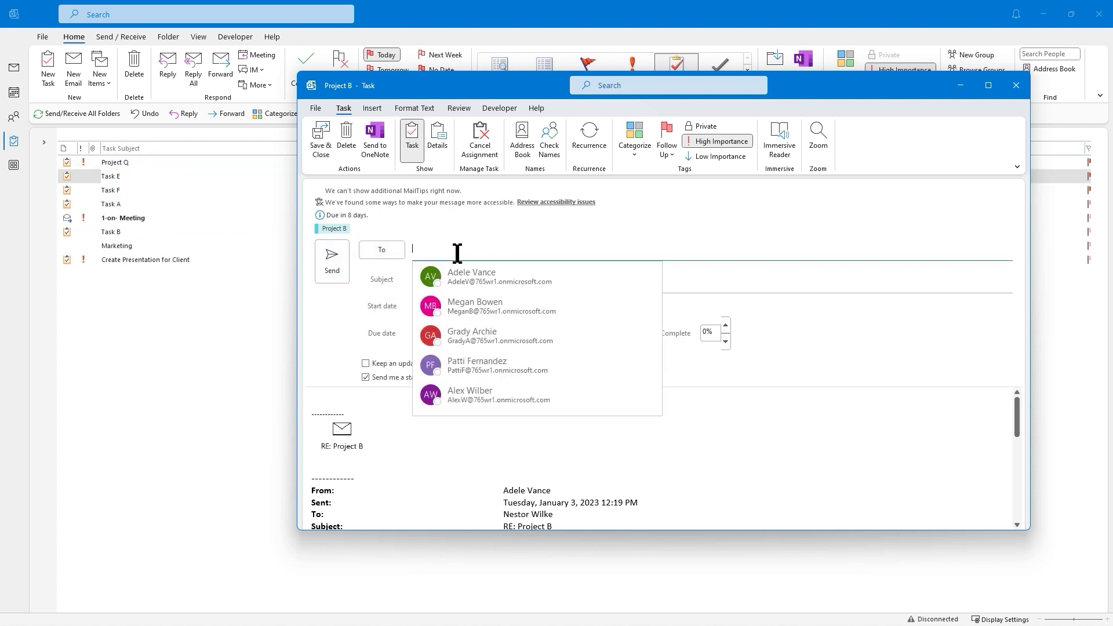
pyautogui.click(462, 273)
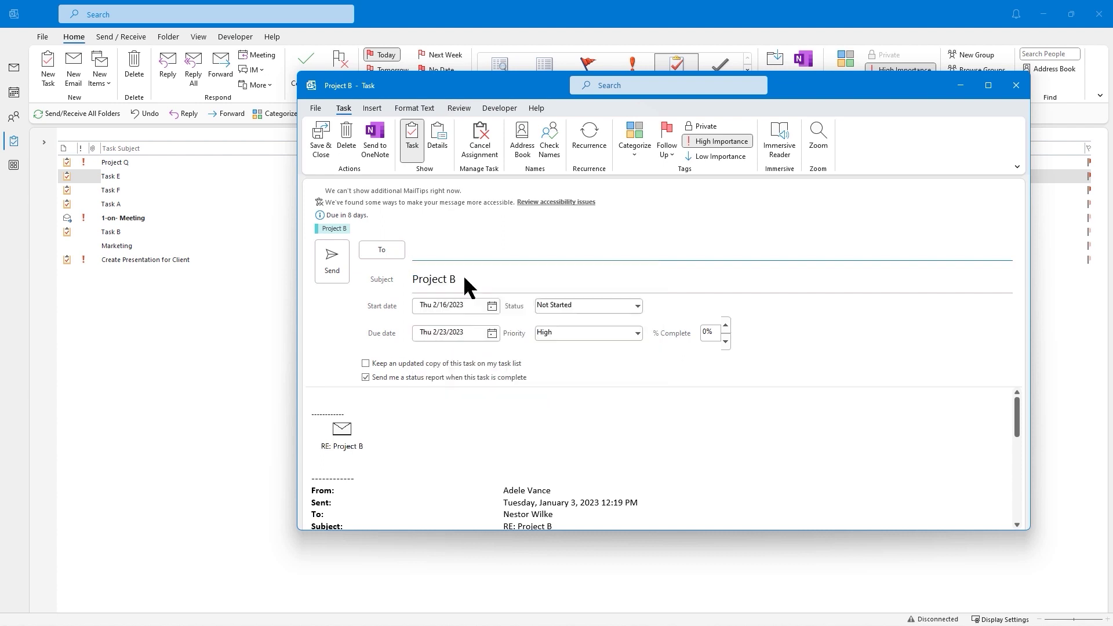
pyautogui.click(326, 259)
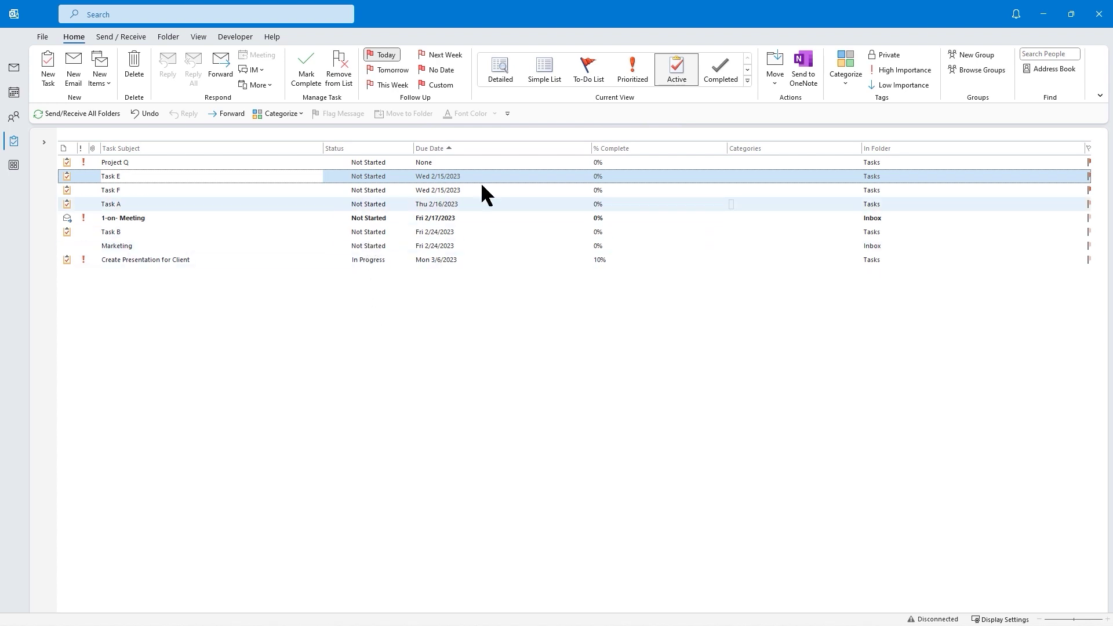
pyautogui.click(771, 81)
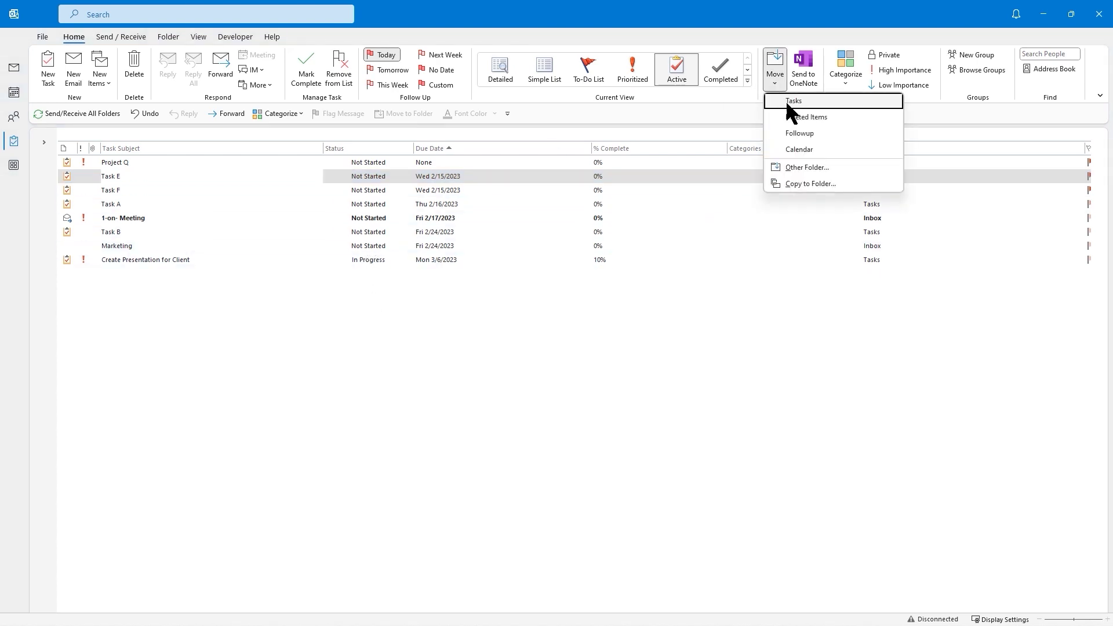
pyautogui.click(377, 301)
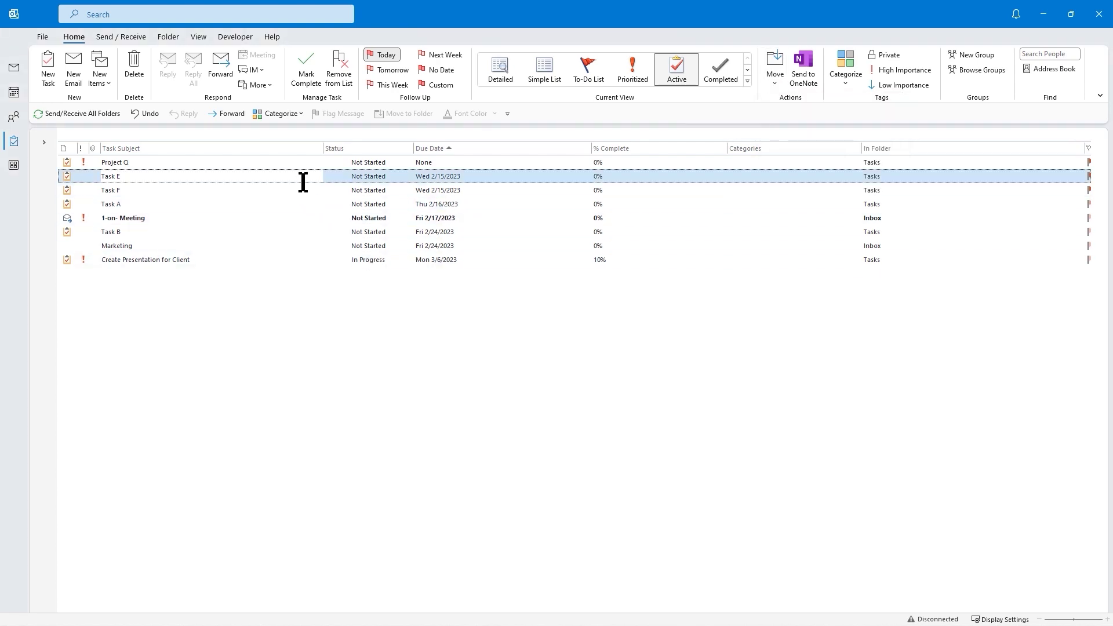
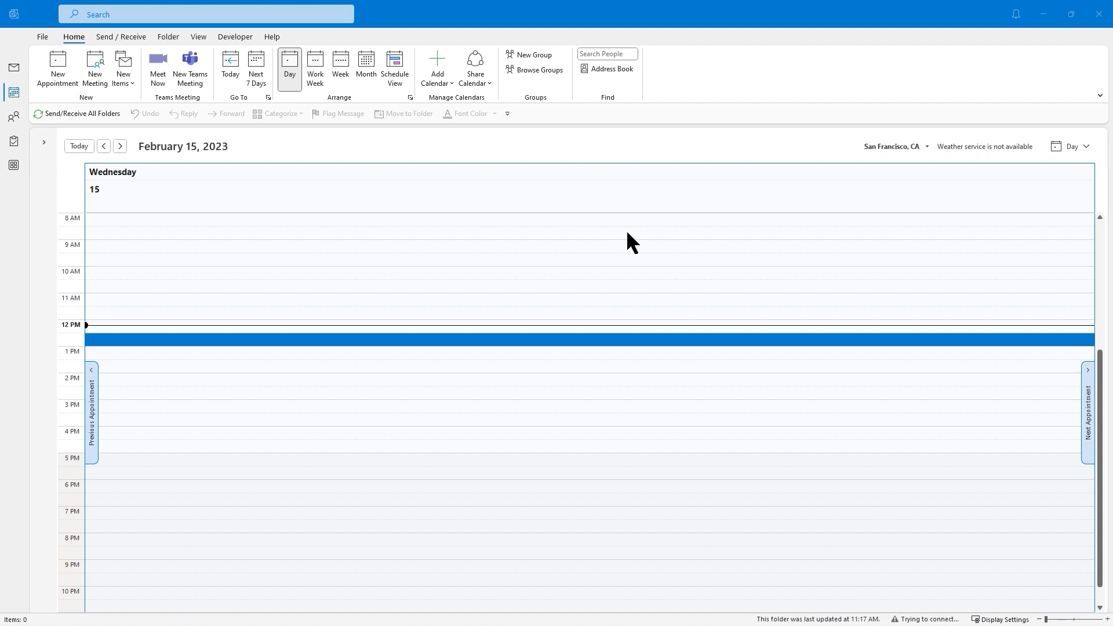
pyautogui.scroll(-1, 624, 228)
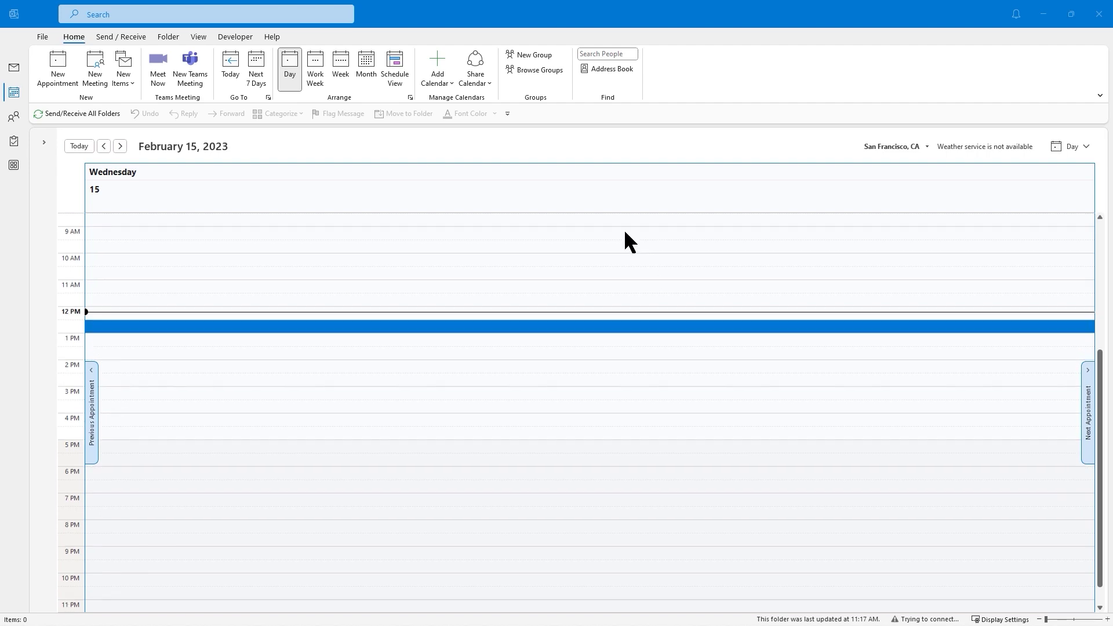
pyautogui.scroll(3, 624, 228)
pyautogui.scroll(-3, 624, 228)
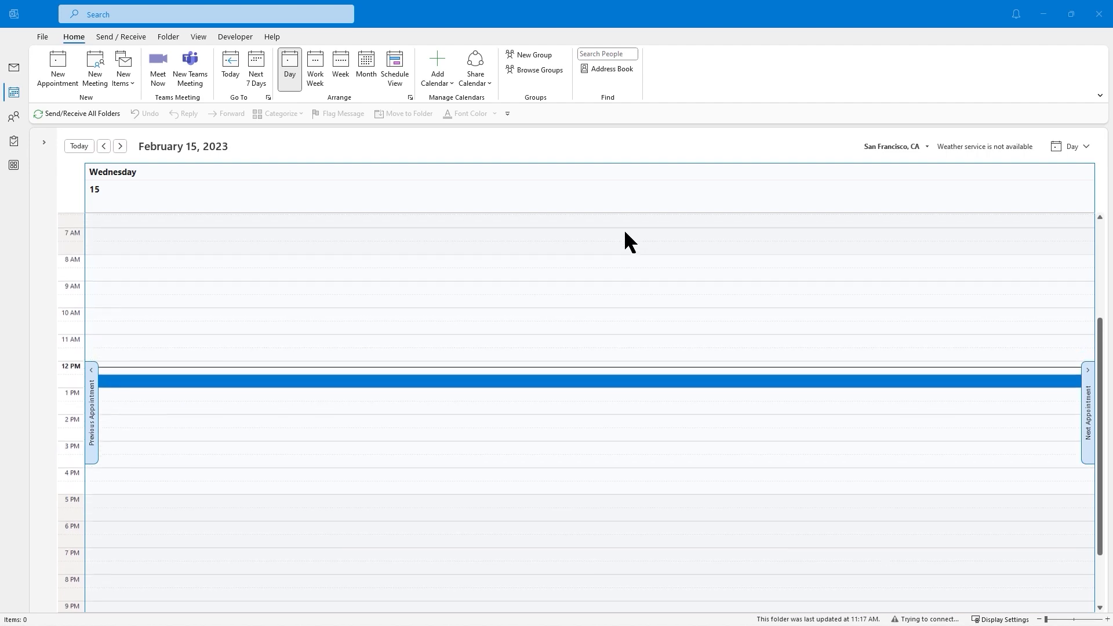
# Start an 8:00 AM appointment on February 15, 2023, titled "Calendar Management".
pyautogui.scroll(3, 624, 228)
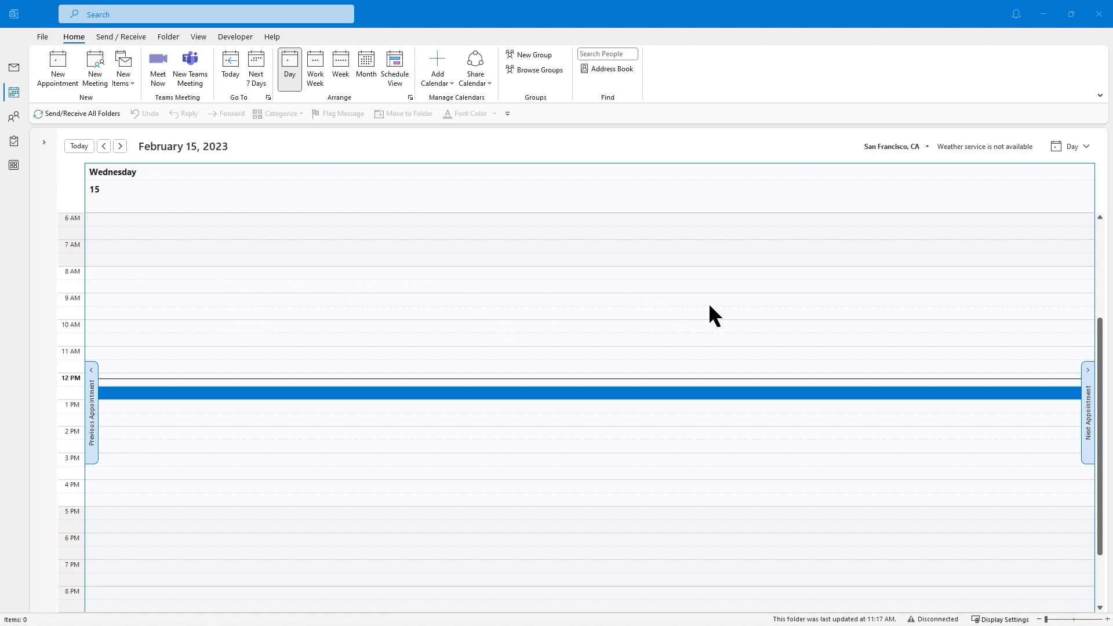
pyautogui.doubleClick(150, 271)
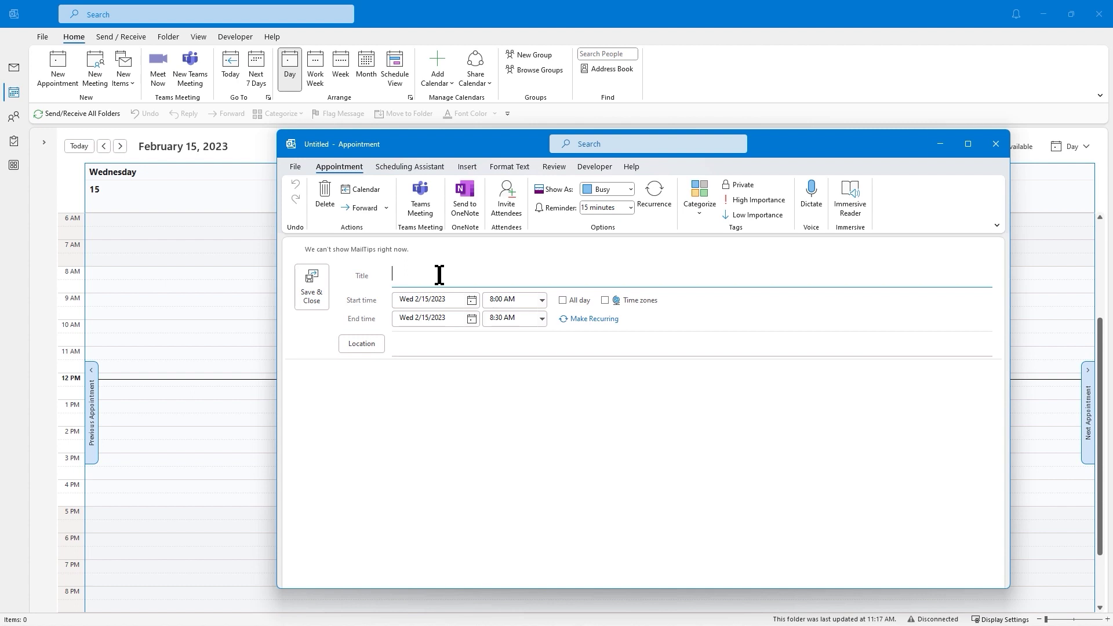
pyautogui.write('Calendar Management')
# Assign the orange category to the Calendar Management appointment, rename that category "Calendar Blocking", and save the appointment.
pyautogui.click(699, 214)
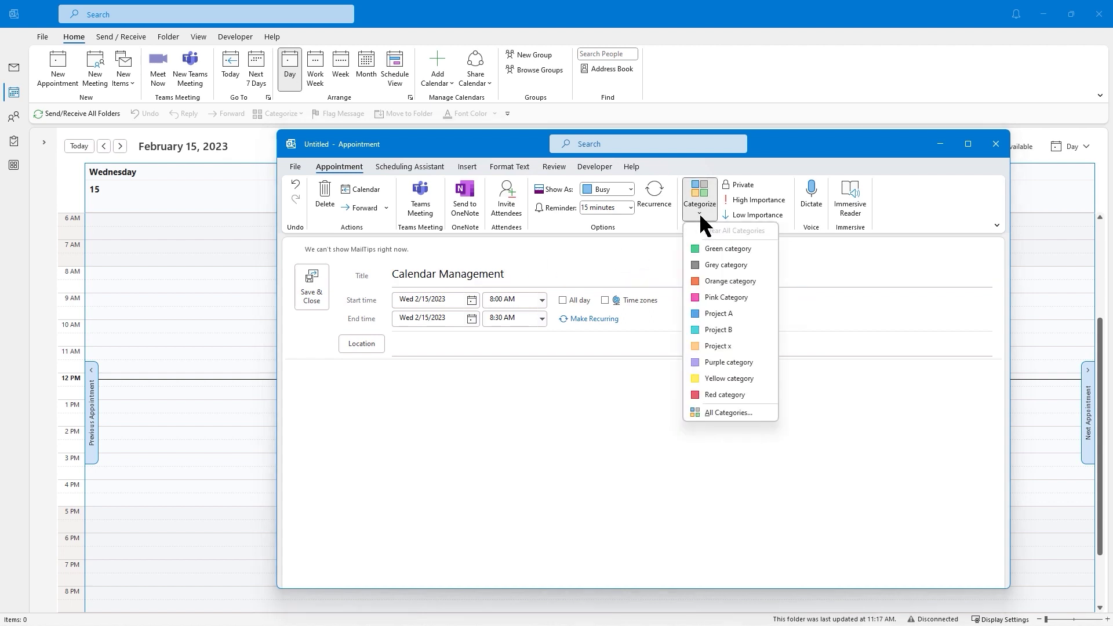
pyautogui.click(722, 411)
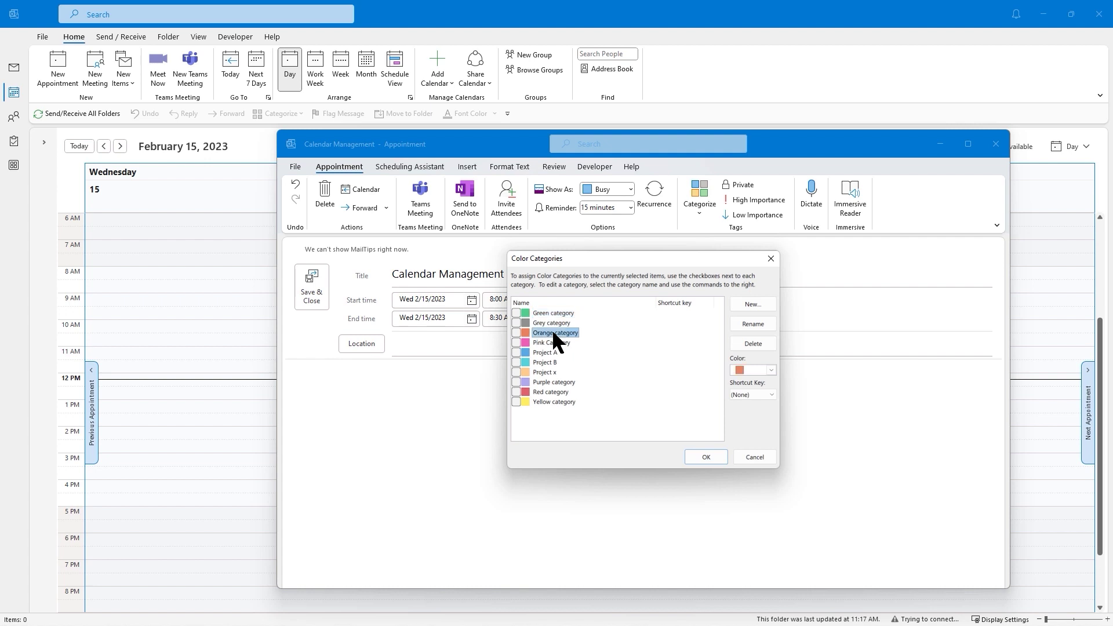
pyautogui.click(516, 333)
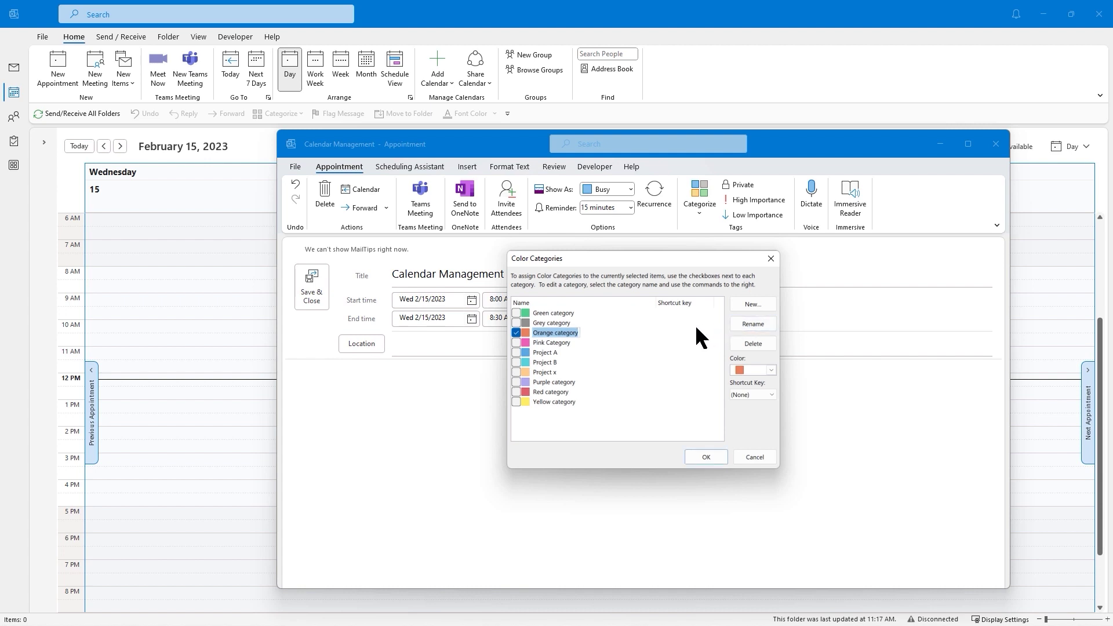
pyautogui.press('BackSpace')
pyautogui.write('Calendar Blocking')
pyautogui.click(708, 457)
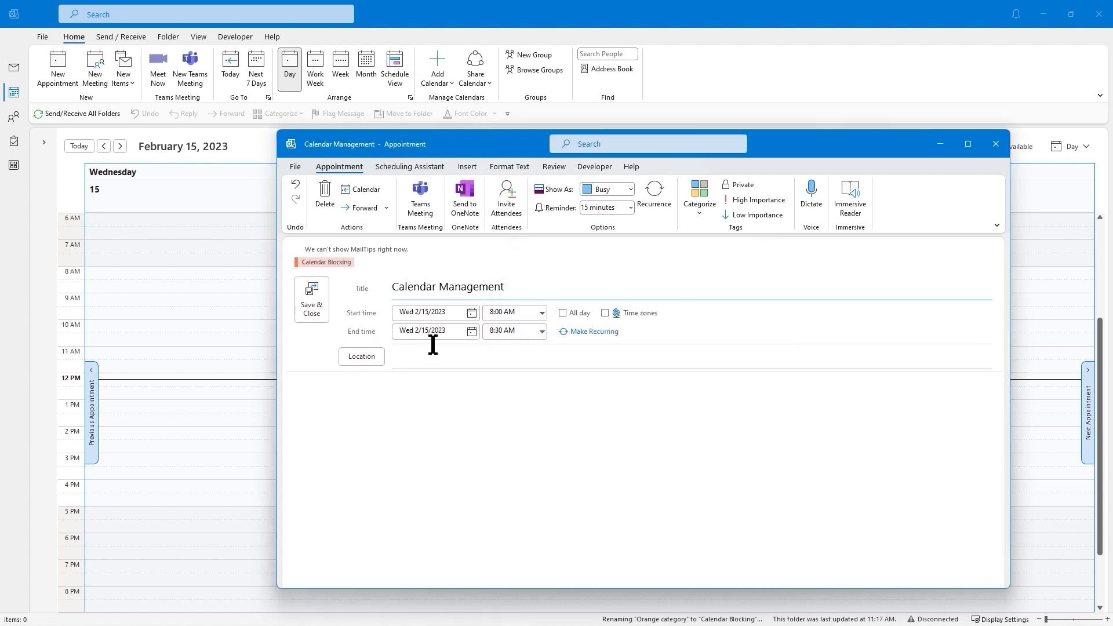
pyautogui.click(319, 312)
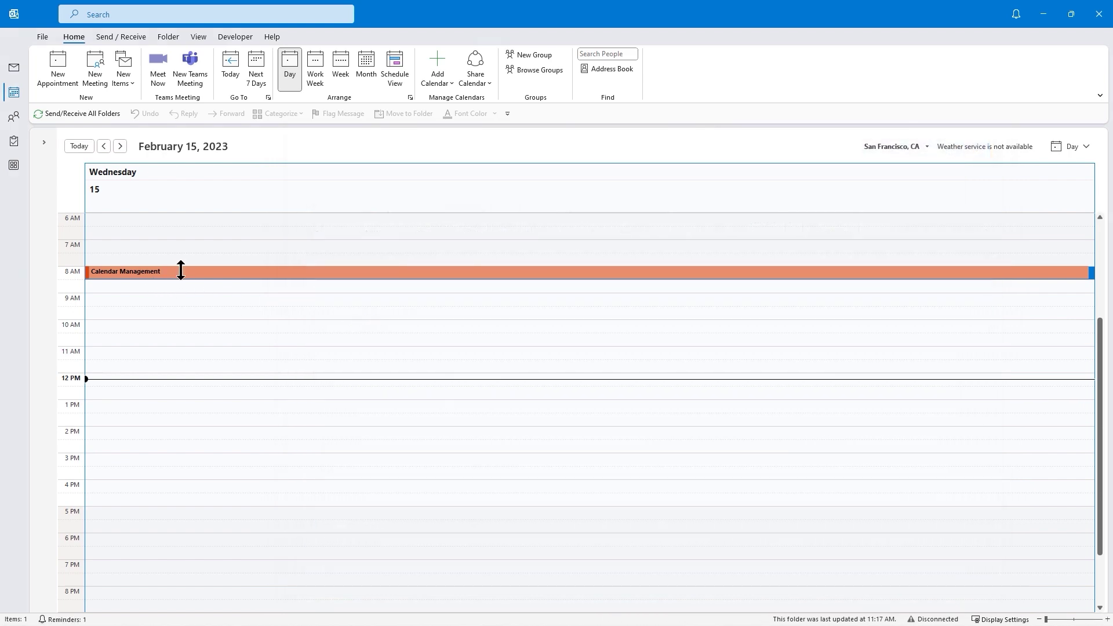
# Start a 9:00 AM appointment titled "Updates for Project A" and set its end time to 11:00 AM.
pyautogui.doubleClick(104, 294)
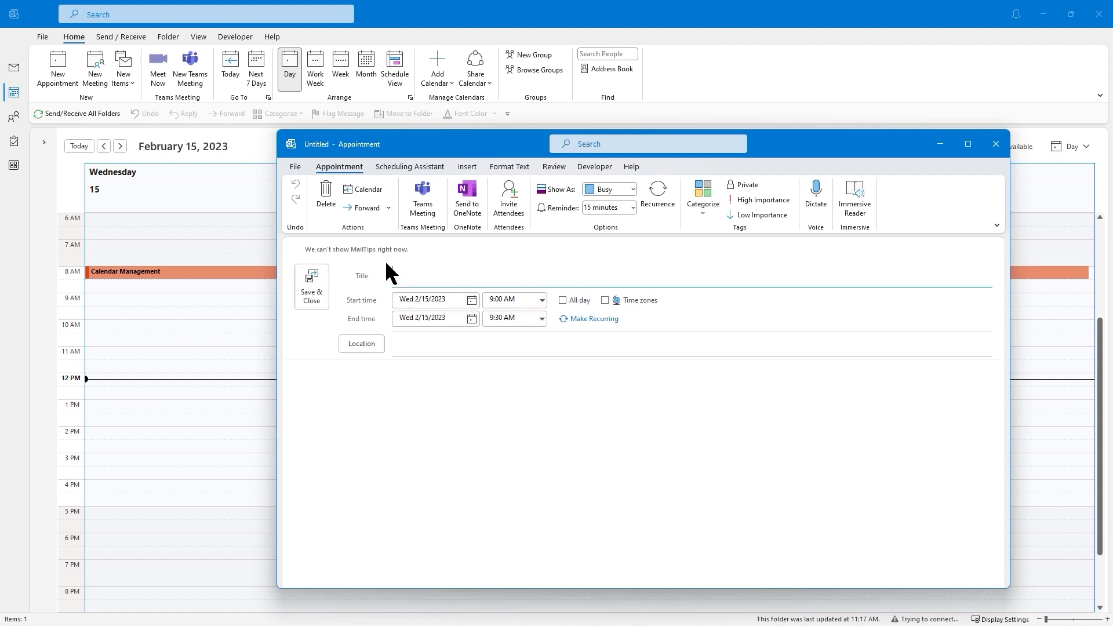
pyautogui.write('M')
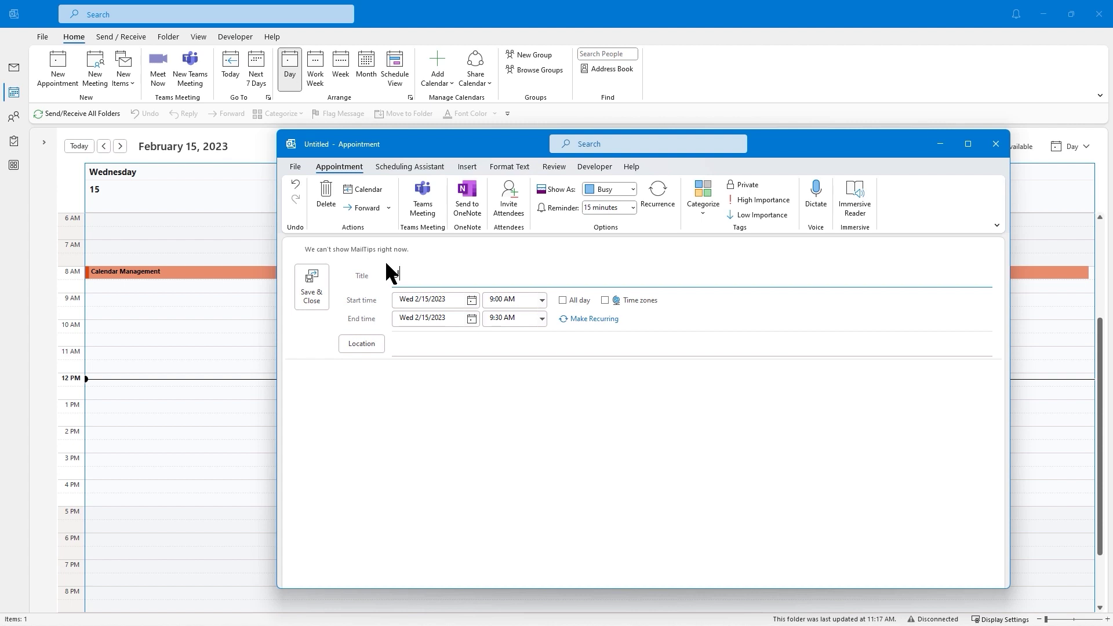
pyautogui.write('pdates for Project A')
pyautogui.click(542, 319)
pyautogui.click(502, 372)
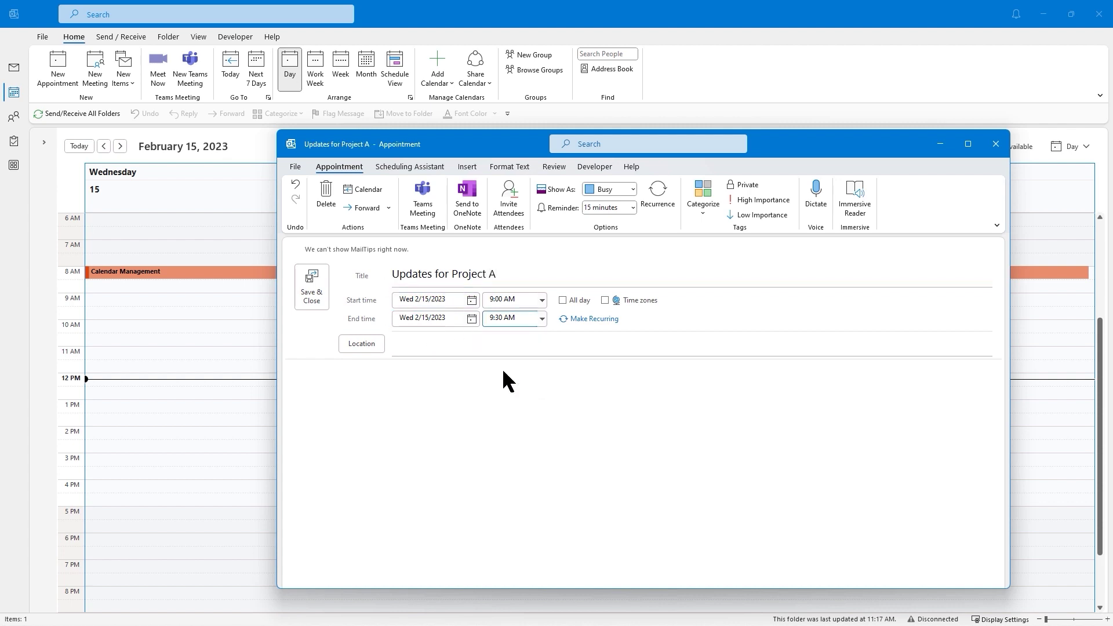
# Assign the Project A category to the Updates for Project A appointment and save it.
pyautogui.click(701, 210)
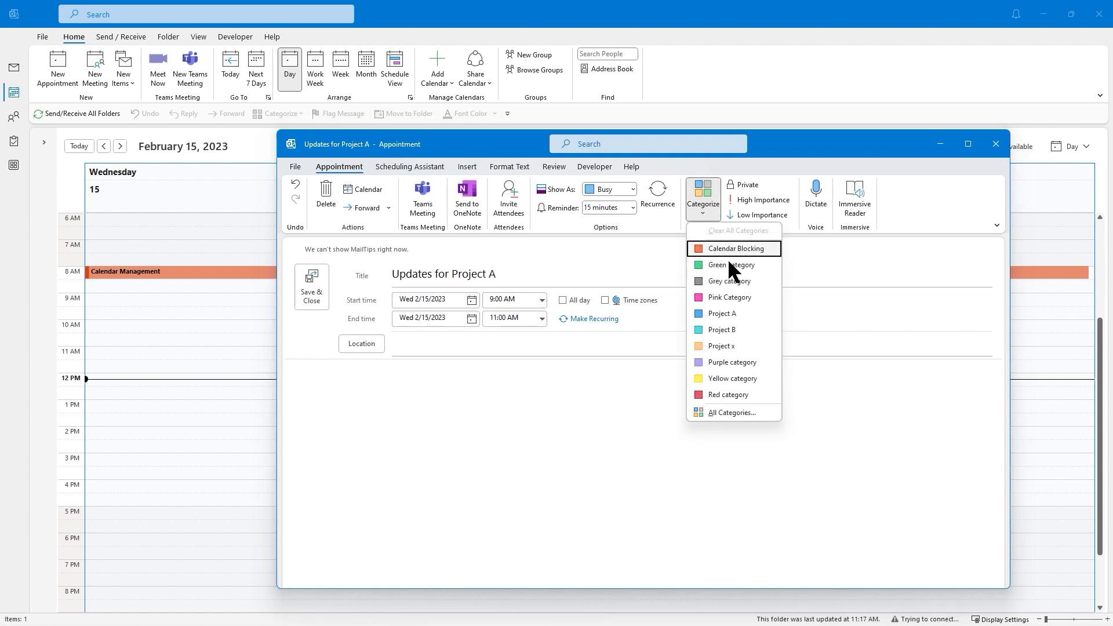
pyautogui.click(718, 313)
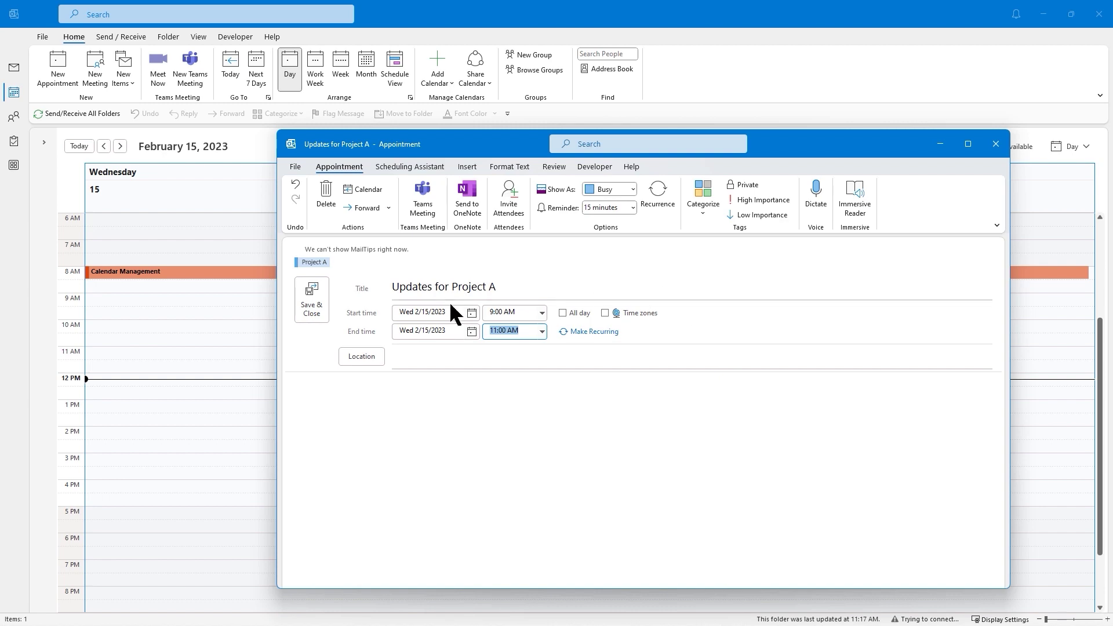
pyautogui.click(315, 297)
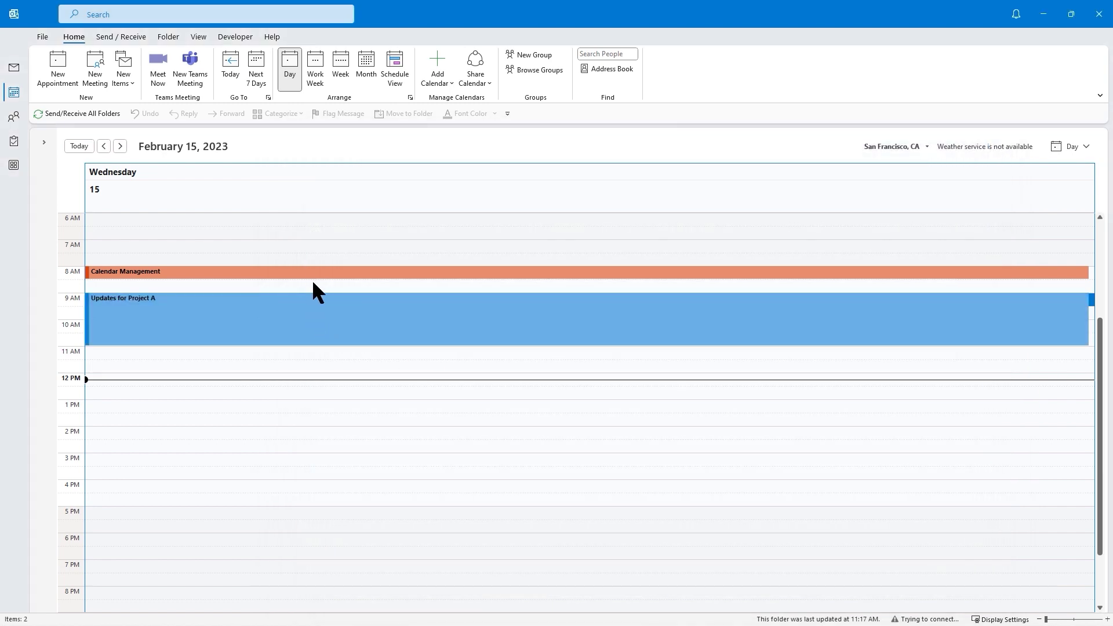
# Create and save a "Lunch" appointment from 12:00 PM to 1:00 PM on February 15.
pyautogui.doubleClick(176, 378)
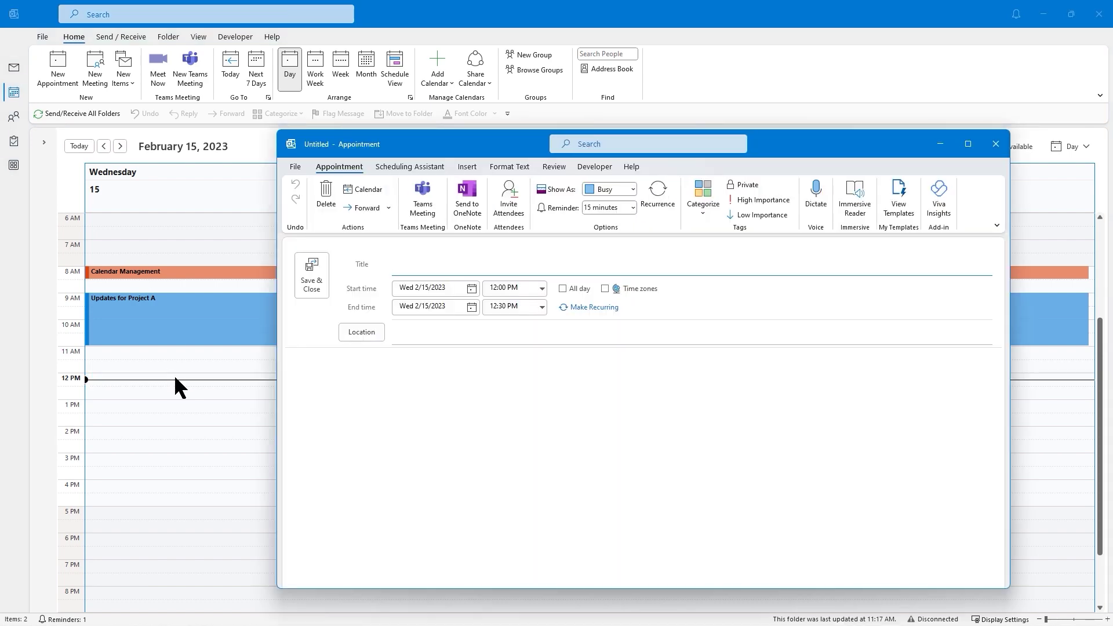
pyautogui.write('Lunch')
pyautogui.click(541, 307)
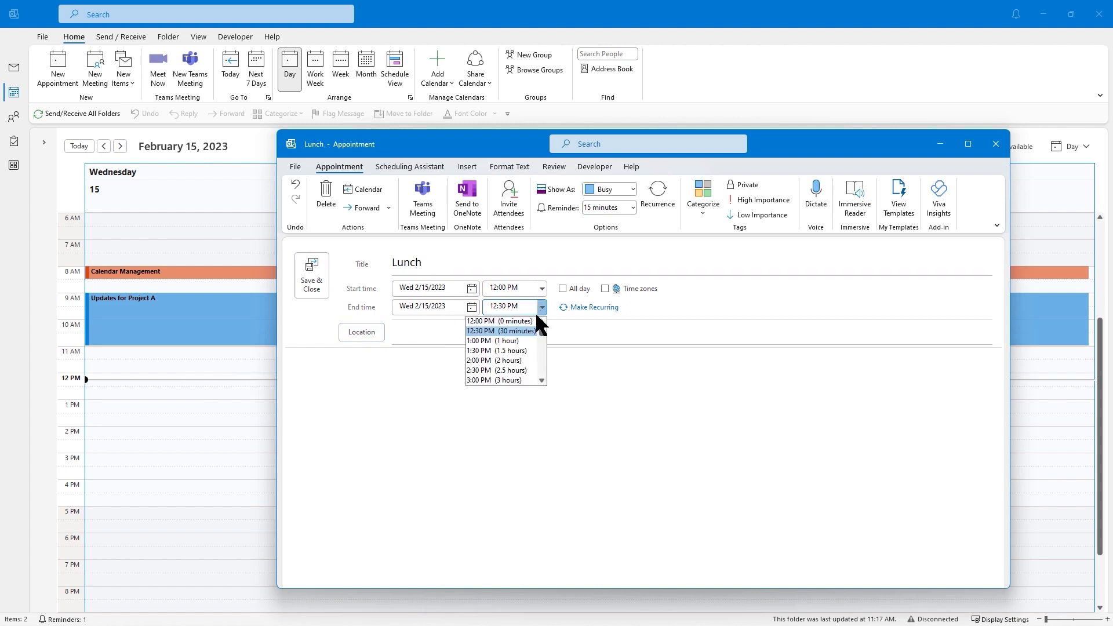
pyautogui.click(510, 341)
pyautogui.click(311, 272)
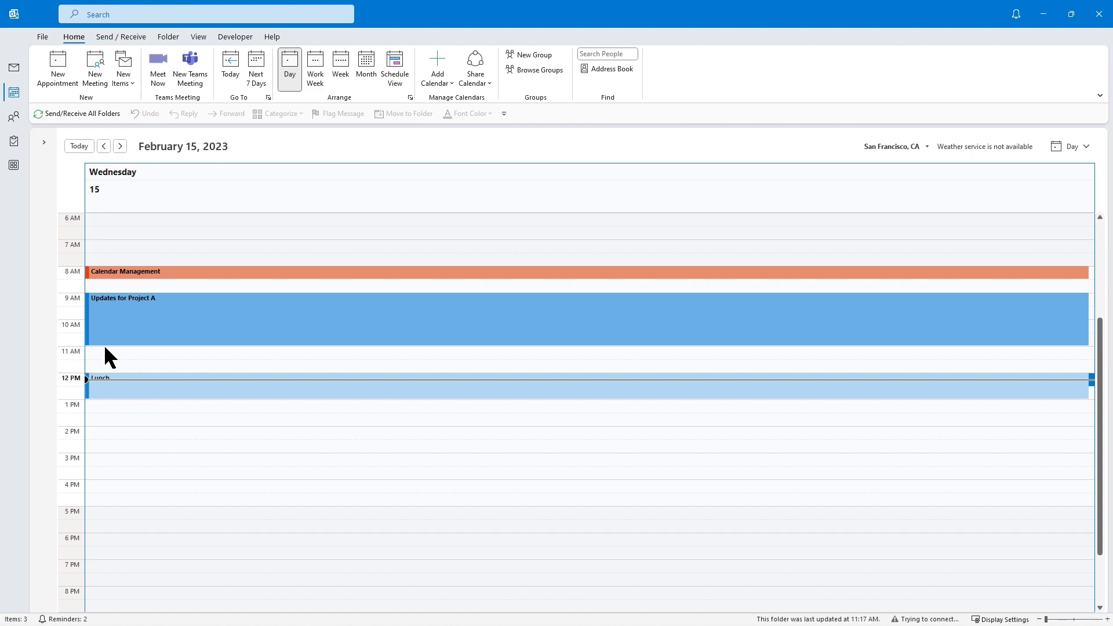
# Start an appointment titled "Team meeting" on February 15, running from 1:15 PM to 2:15 PM.
pyautogui.doubleClick(101, 405)
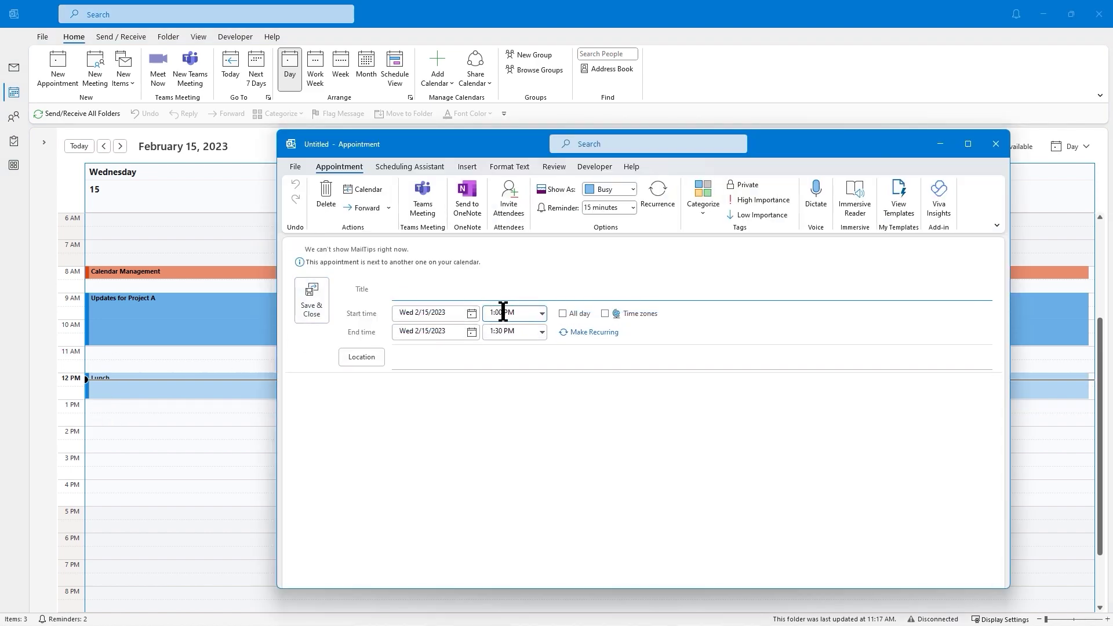
pyautogui.click(495, 313)
pyautogui.moveTo(495, 313); pyautogui.dragTo(492, 314)
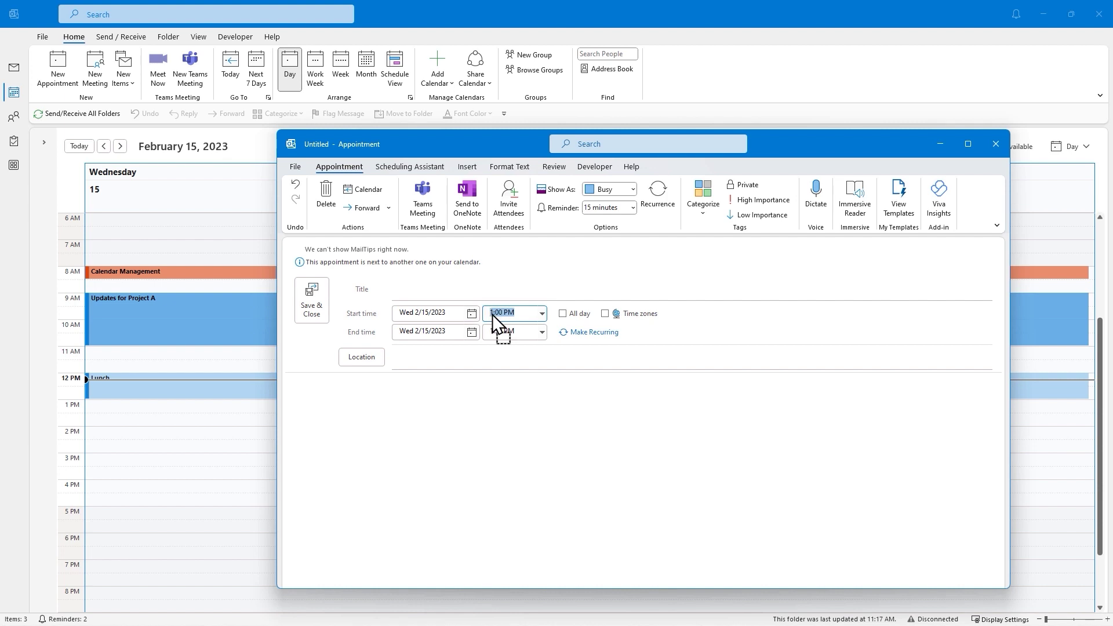
pyautogui.click(539, 332)
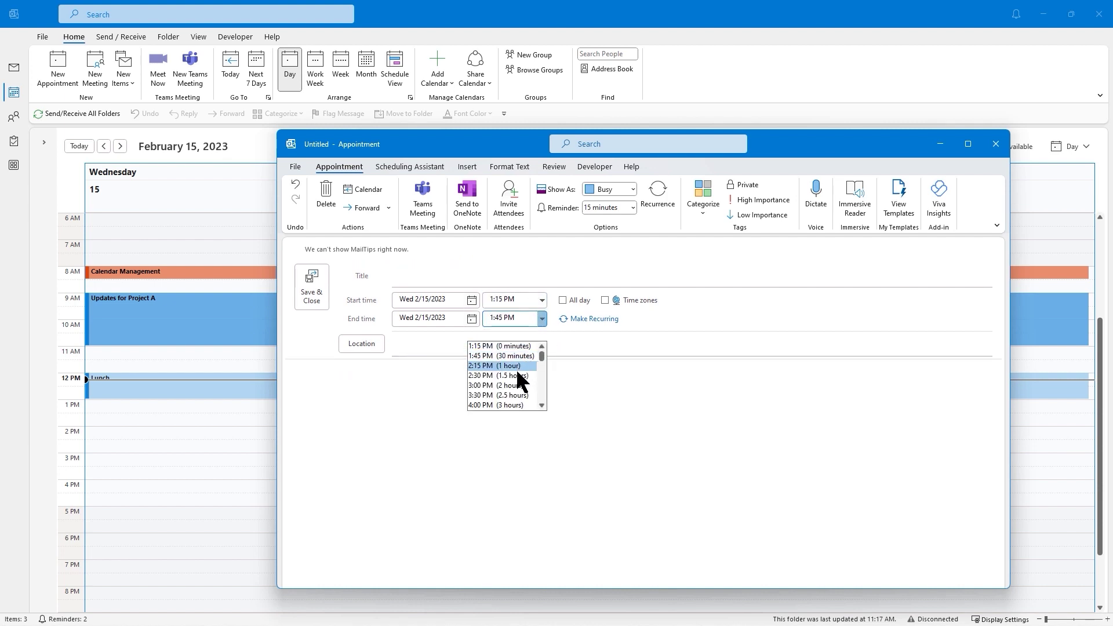
pyautogui.click(507, 365)
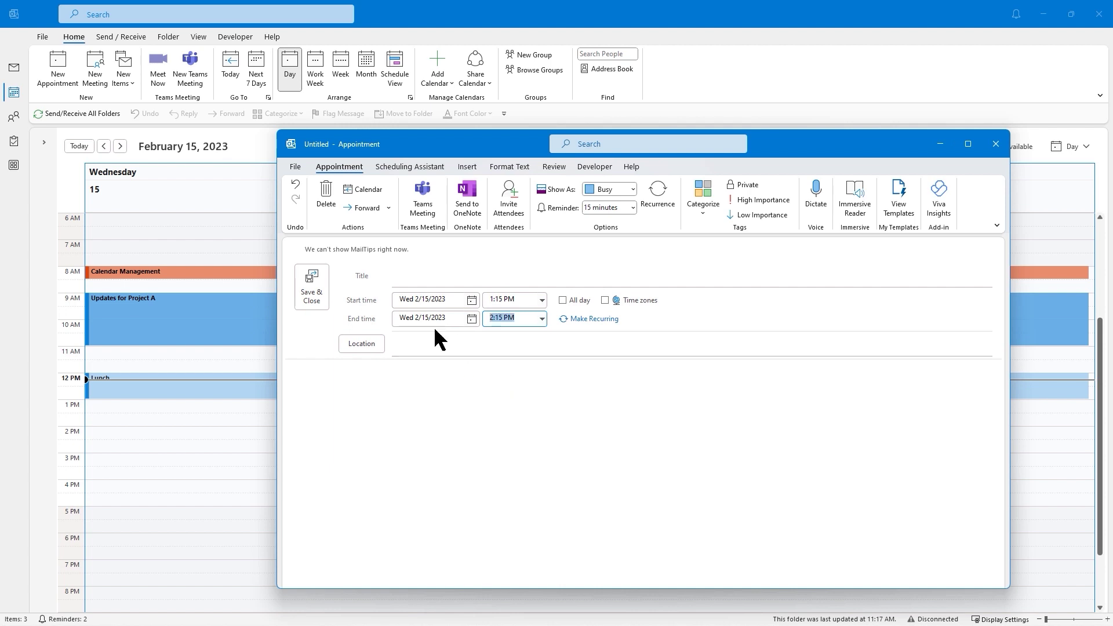
pyautogui.click(481, 276)
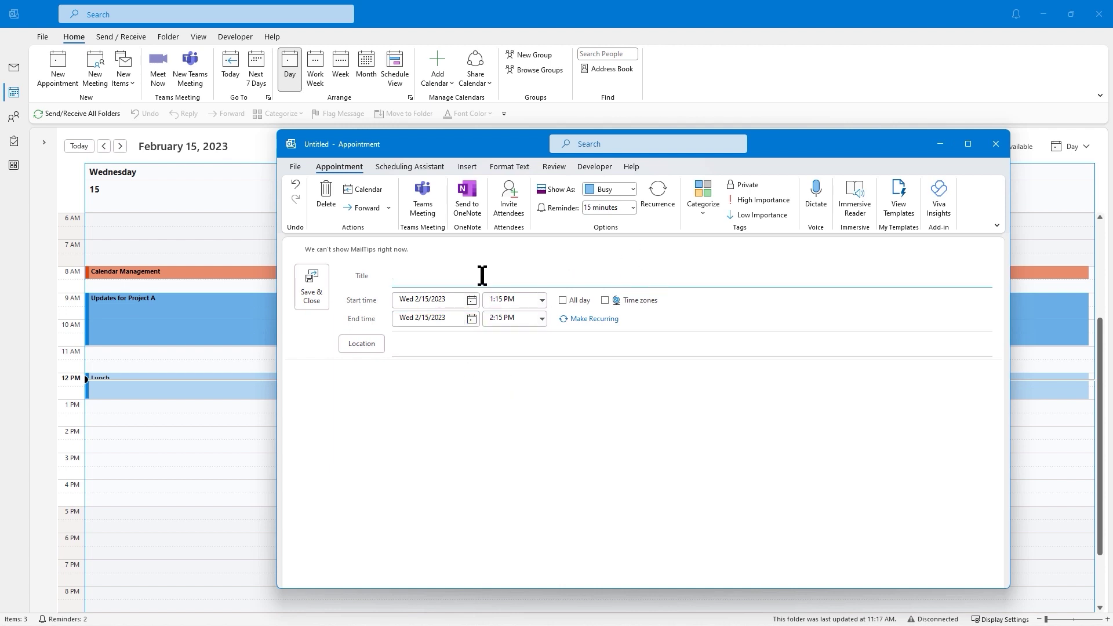
pyautogui.write('Team meeting')
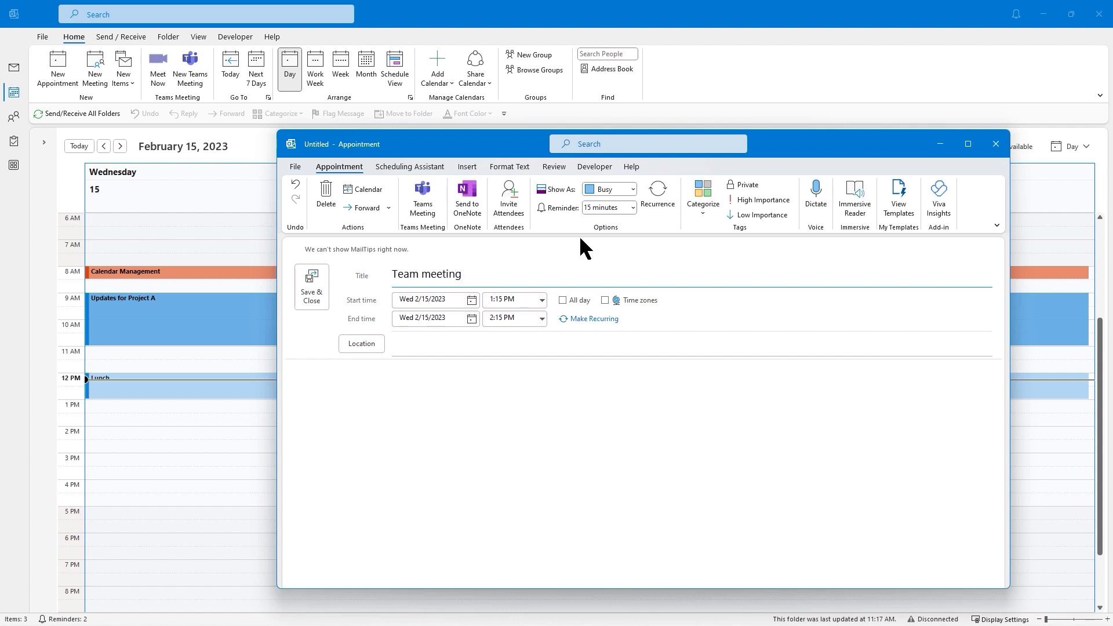
# Rename the green category "Team meeting", assign it to the Team meeting appointment, and save the appointment.
pyautogui.click(703, 213)
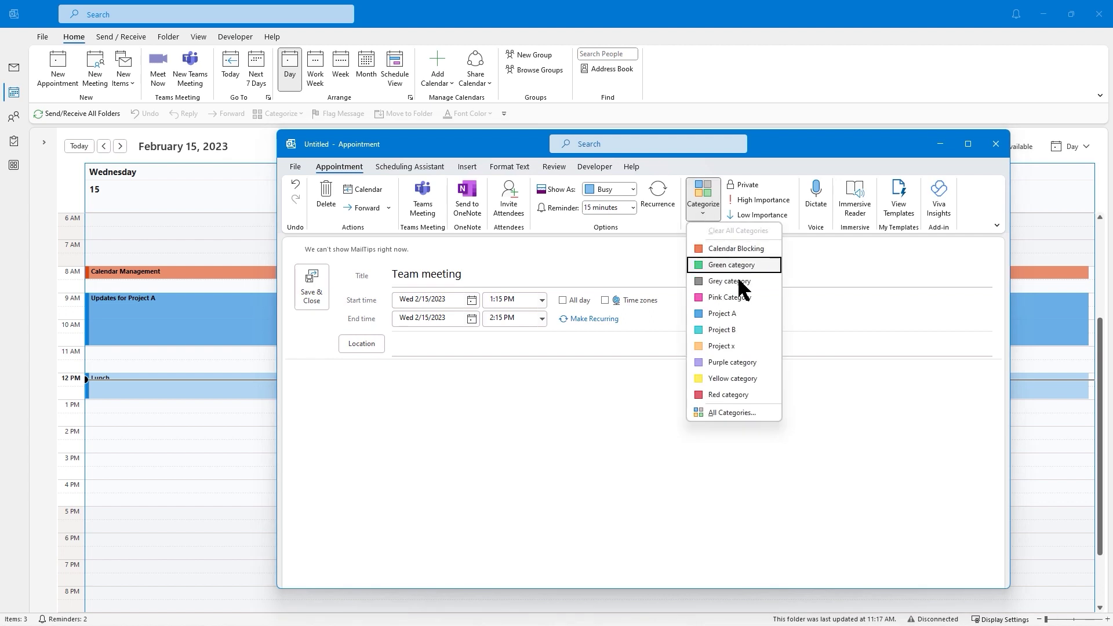
pyautogui.click(738, 409)
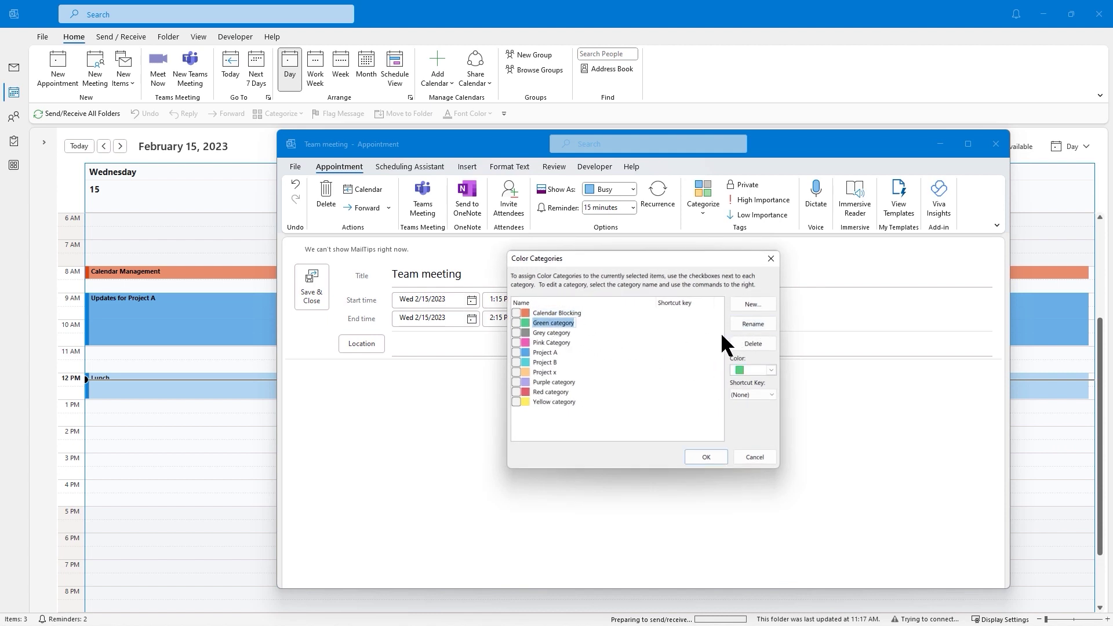
pyautogui.write('Team meeting')
pyautogui.press('Return')
pyautogui.click(707, 456)
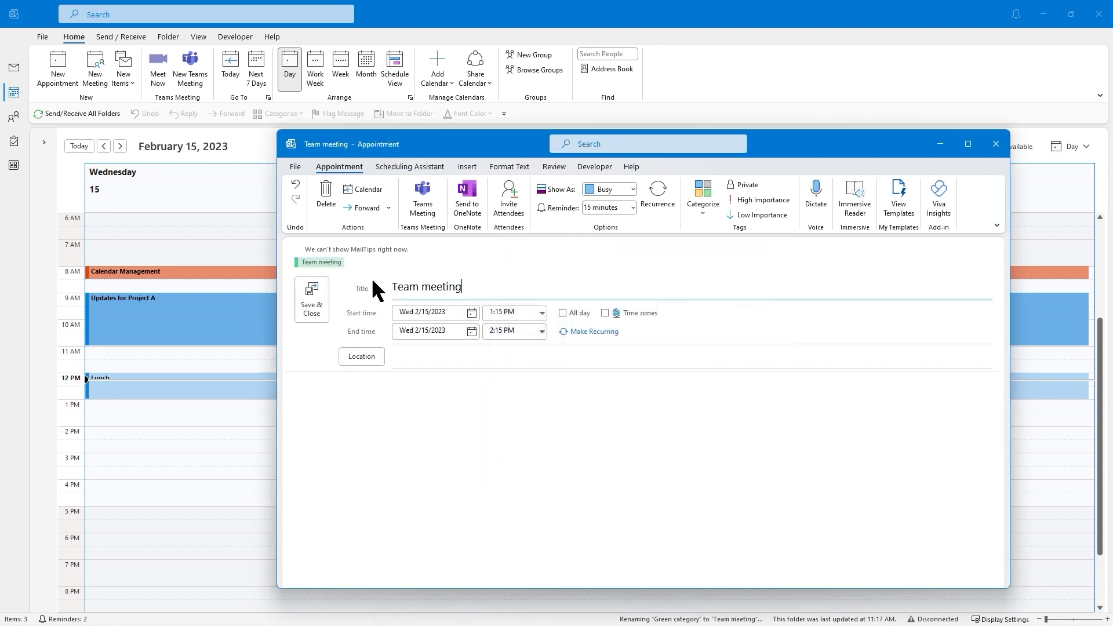
pyautogui.click(313, 303)
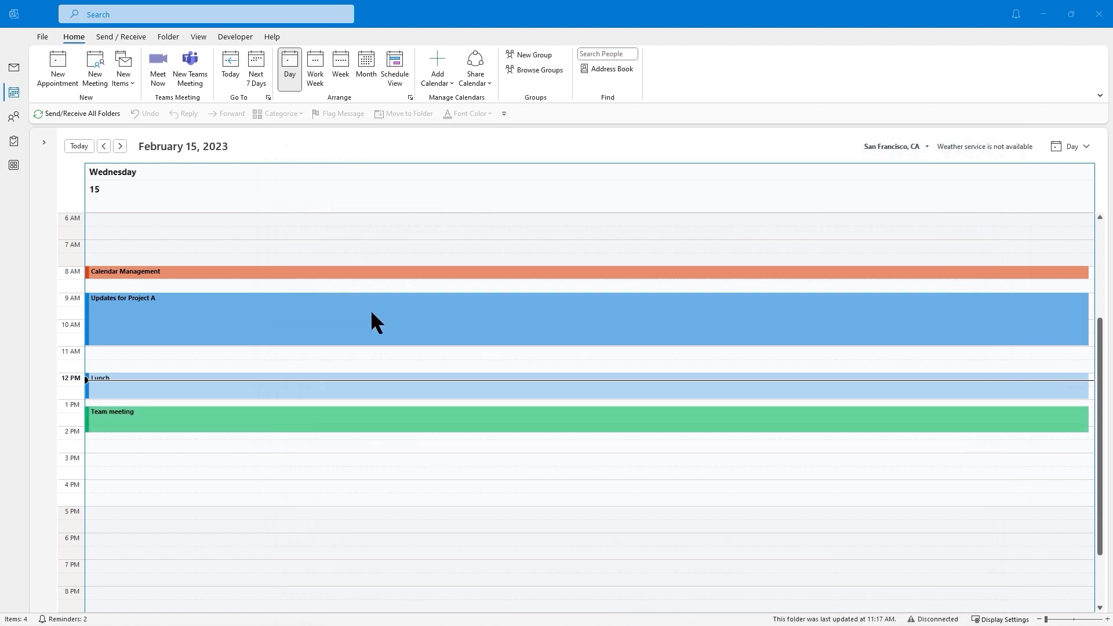
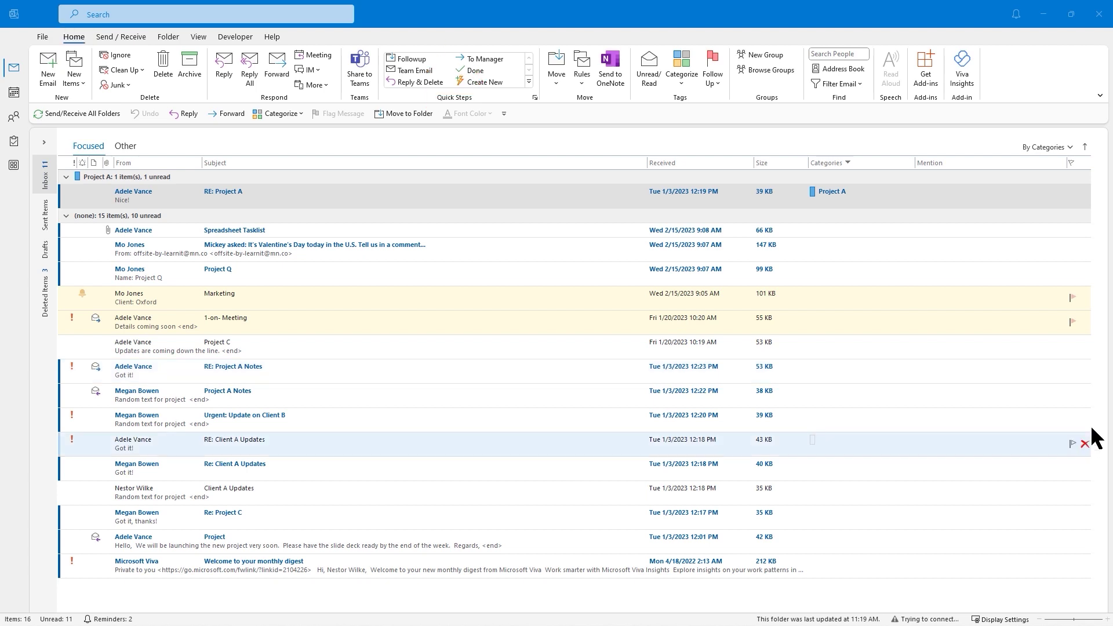
# Examine the available Quick Steps in the mailbox and the types offered for a new Quick Step.
pyautogui.click(446, 36)
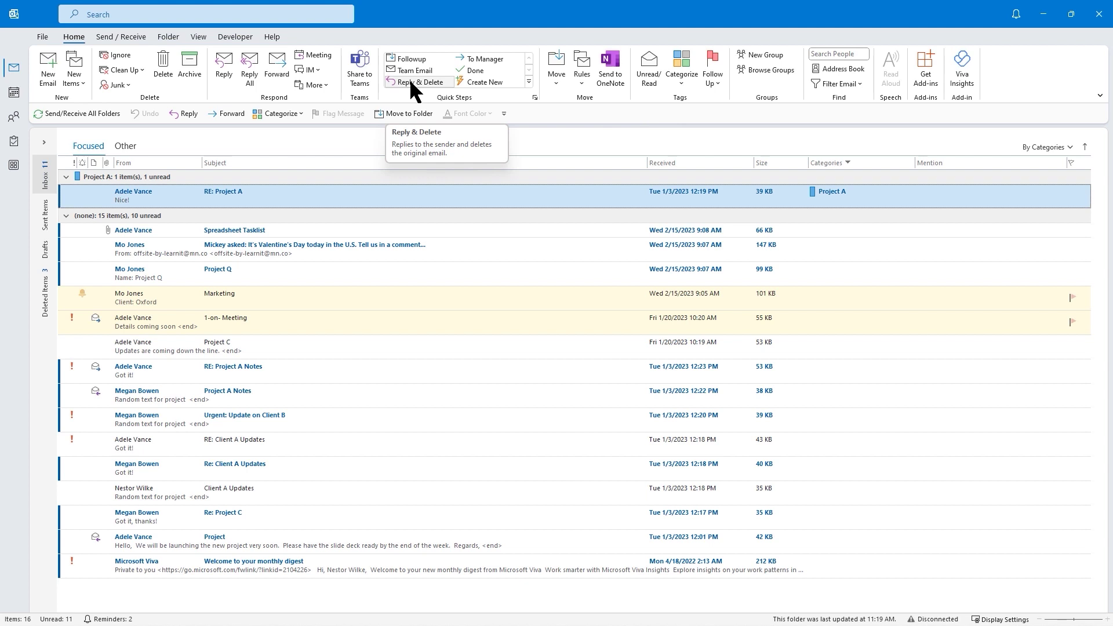
pyautogui.click(529, 82)
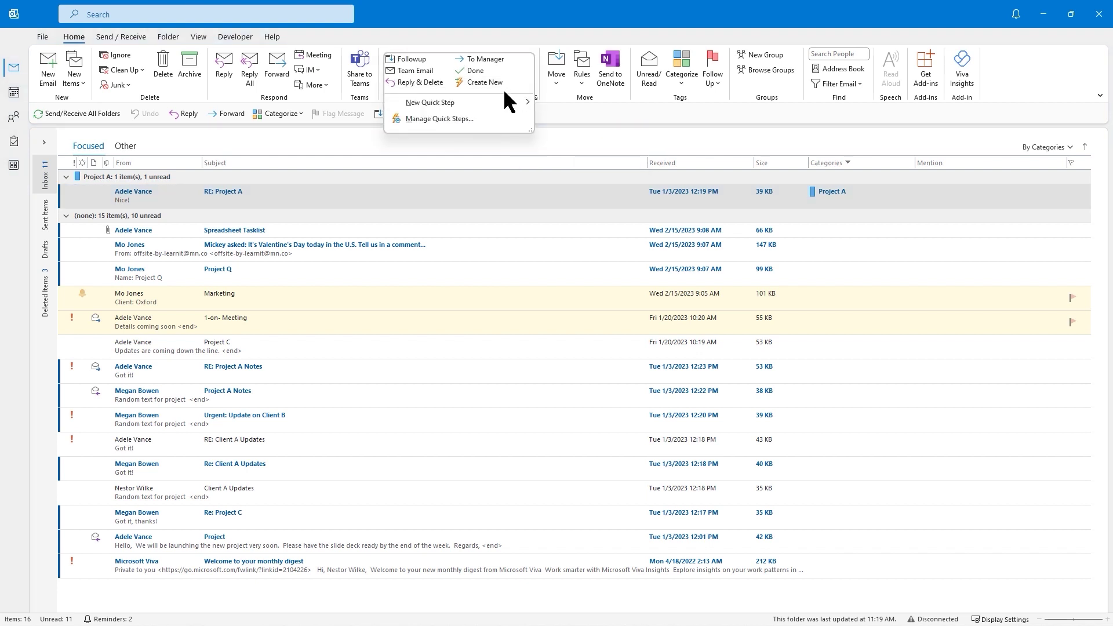
pyautogui.moveTo(508, 104)
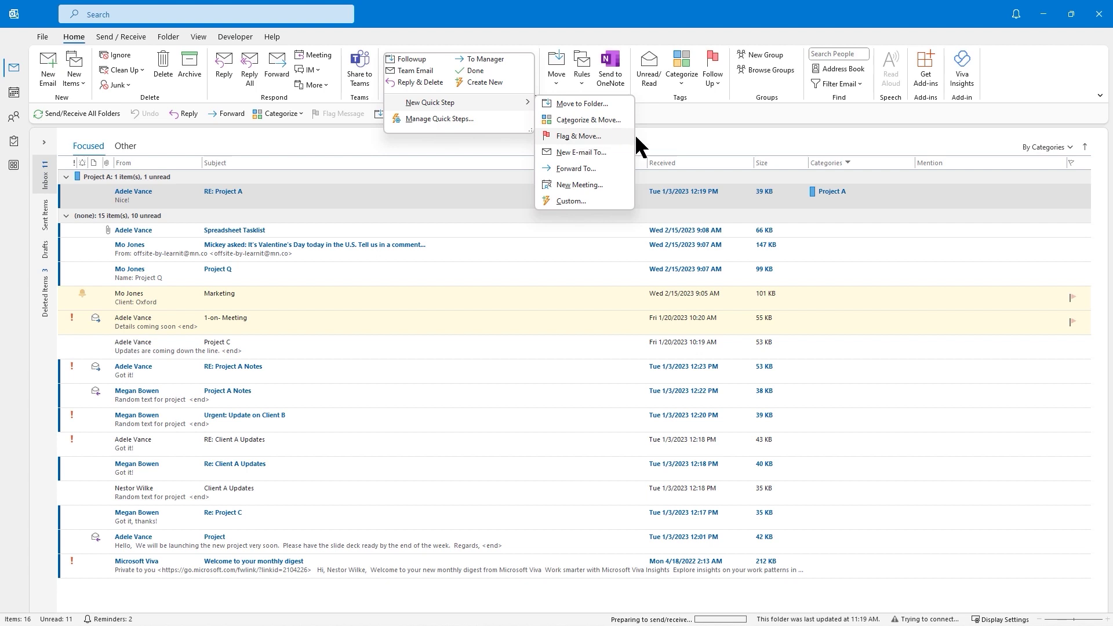
pyautogui.click(669, 138)
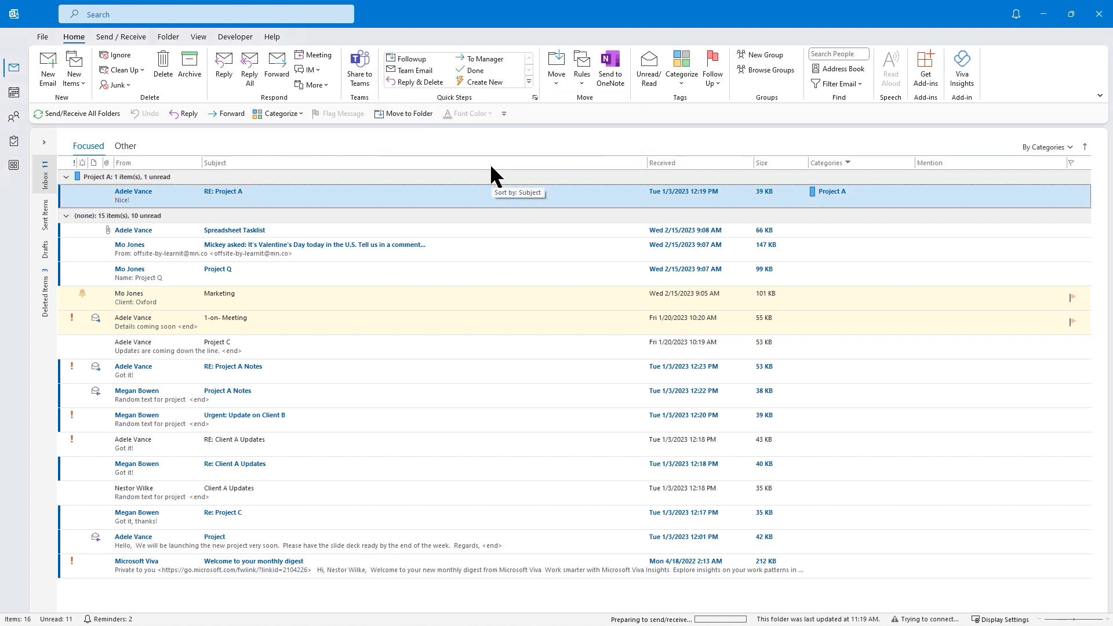
# Start a new Flag and Move Quick Step from the Project Q e-mail, with its flag set to This Week.
pyautogui.click(306, 272)
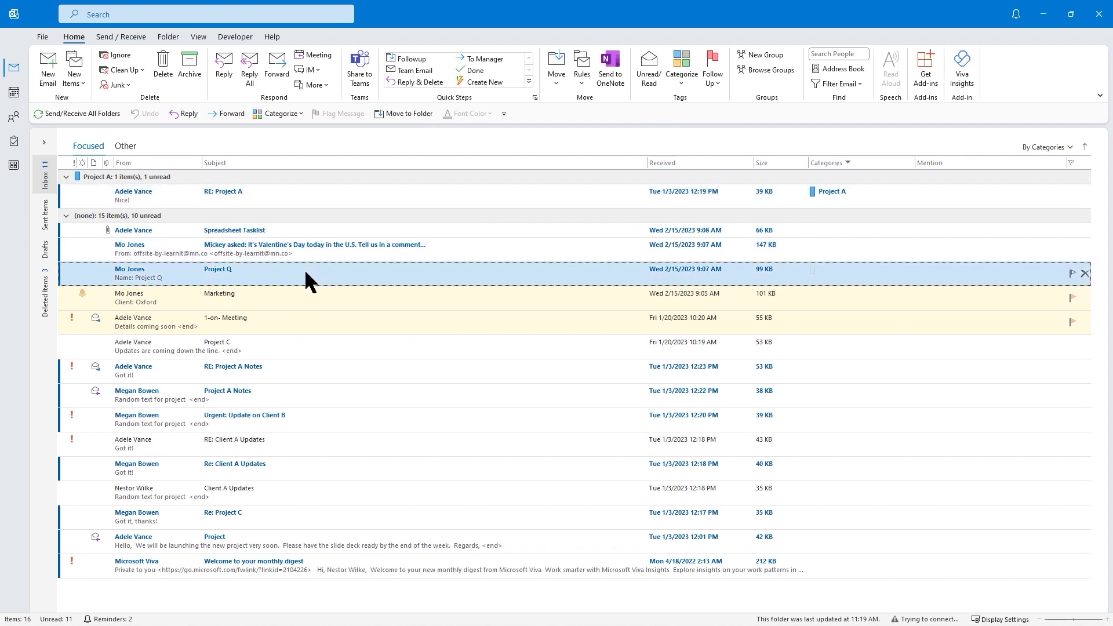
pyautogui.rightClick(341, 272)
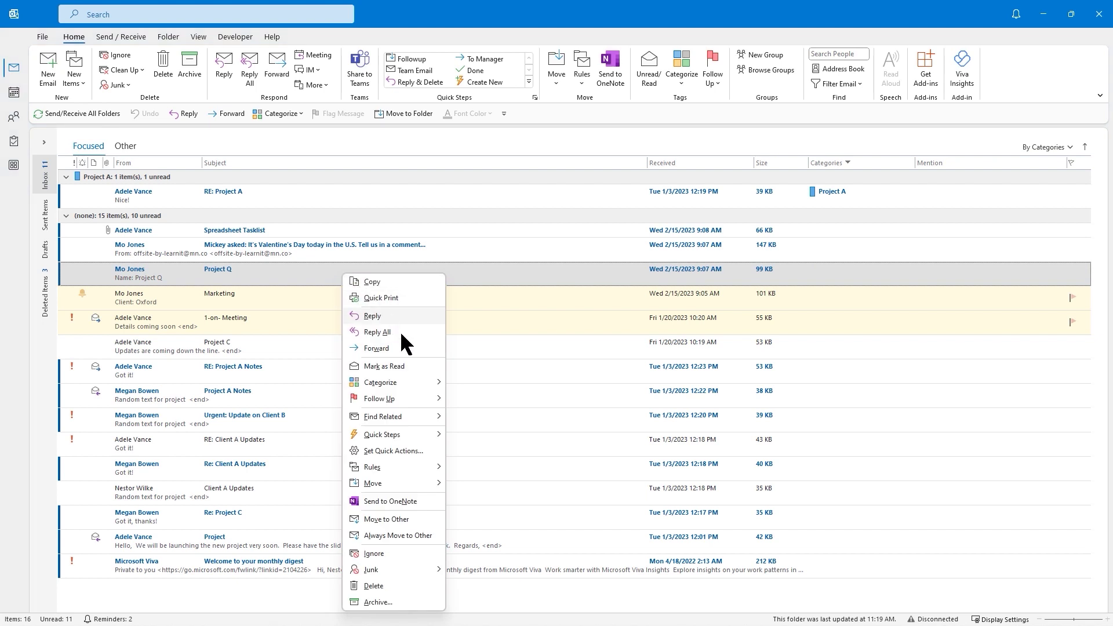
pyautogui.moveTo(431, 435)
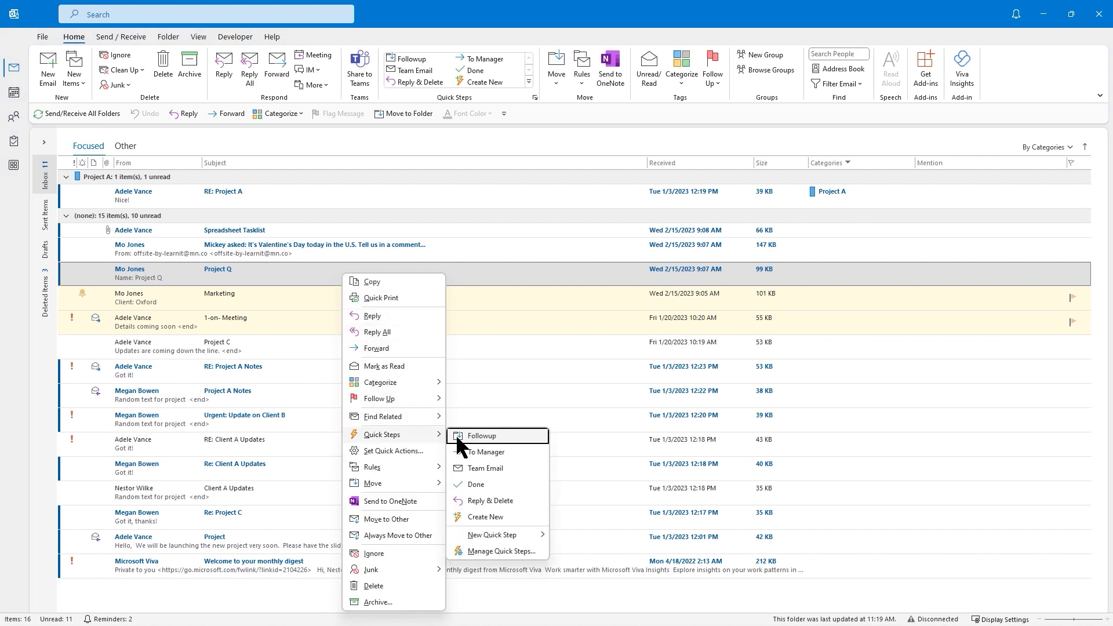
pyautogui.moveTo(531, 536)
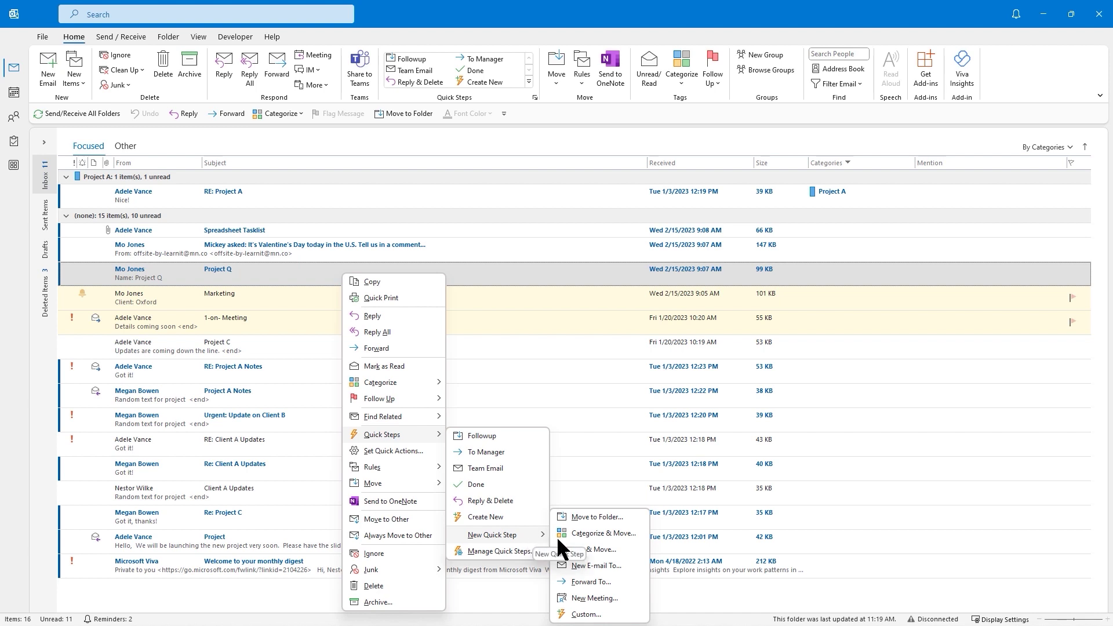
pyautogui.click(593, 548)
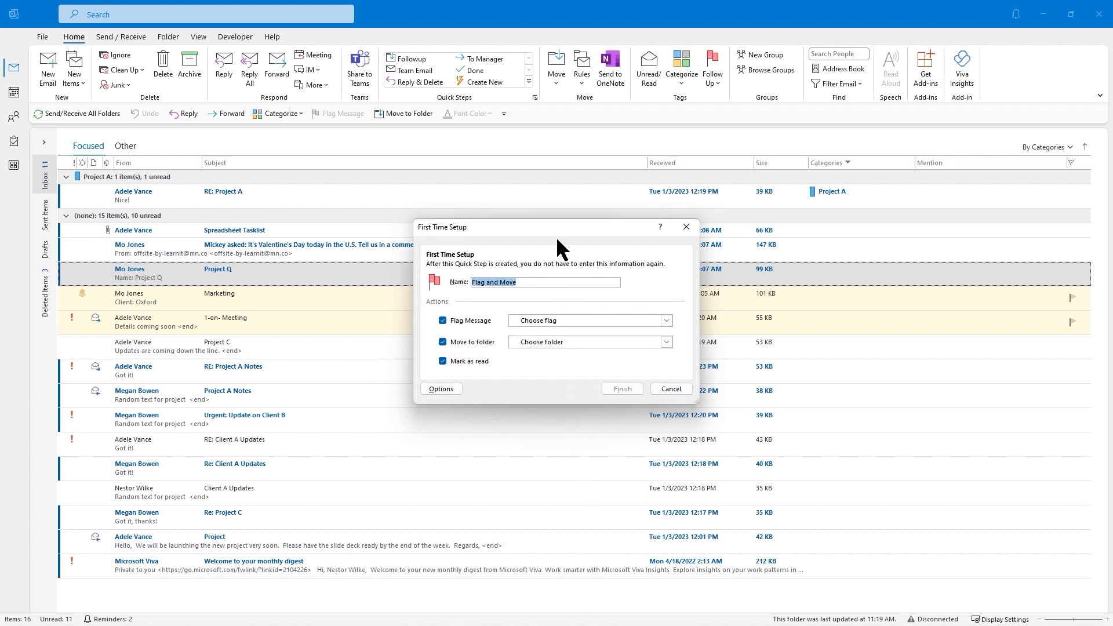
pyautogui.moveTo(557, 238); pyautogui.dragTo(539, 156)
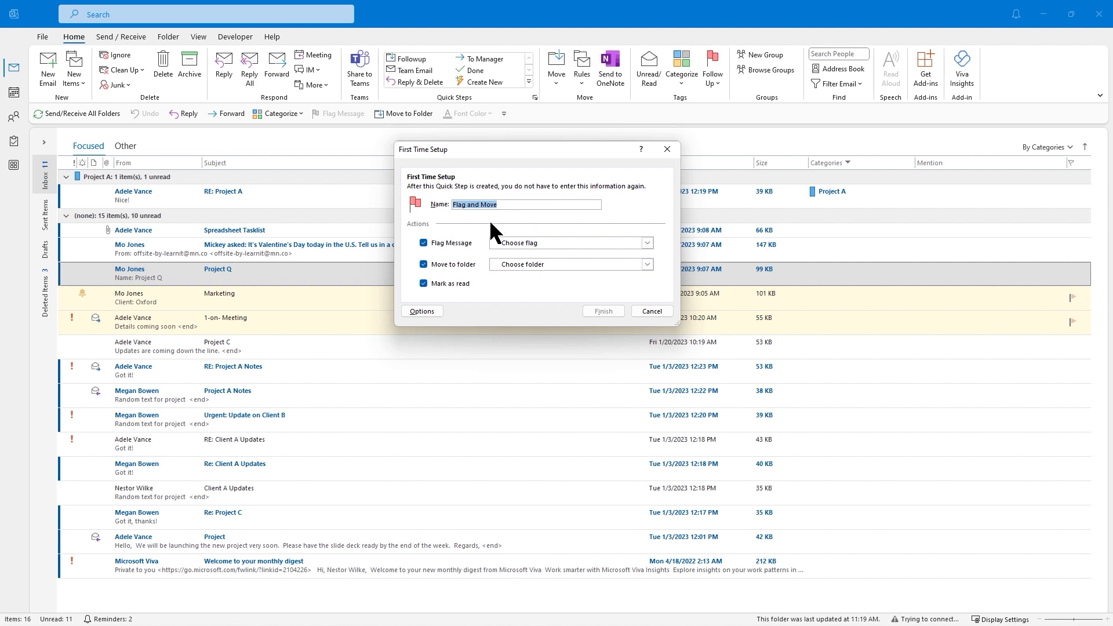
pyautogui.click(648, 242)
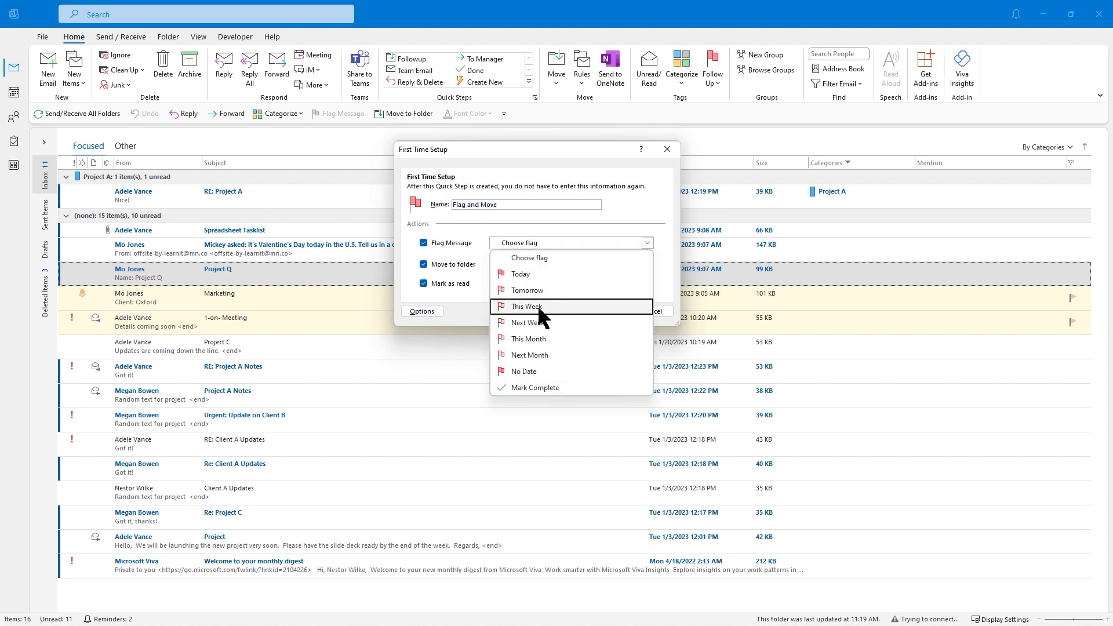
pyautogui.click(537, 305)
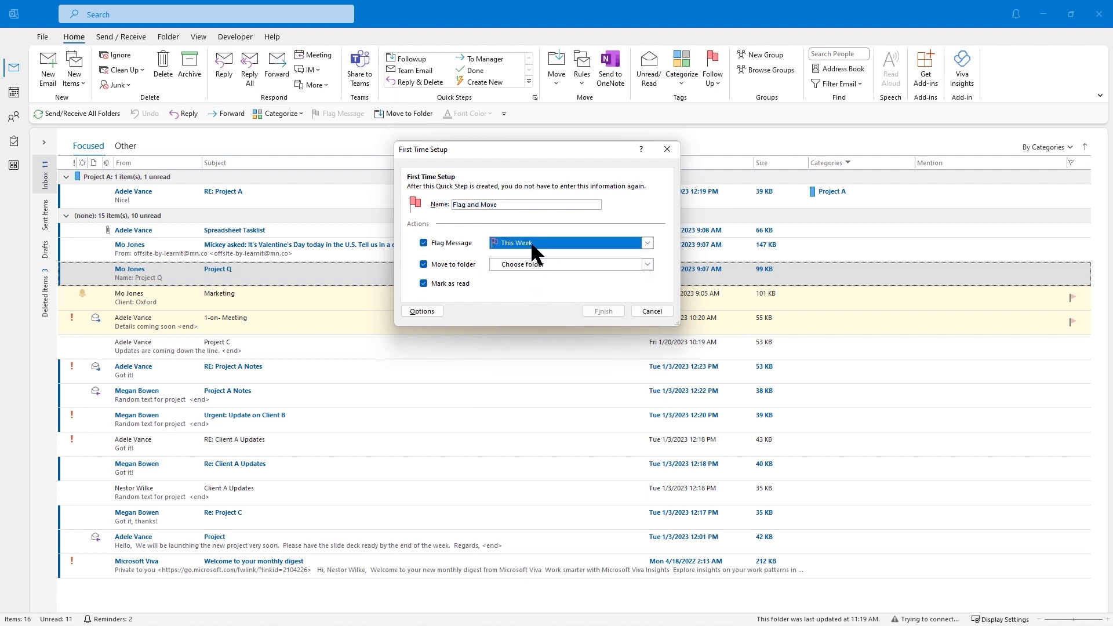
# Create a "Manager" folder under the Inbox as the Quick Step's move destination and finish the Quick Step.
pyautogui.click(649, 265)
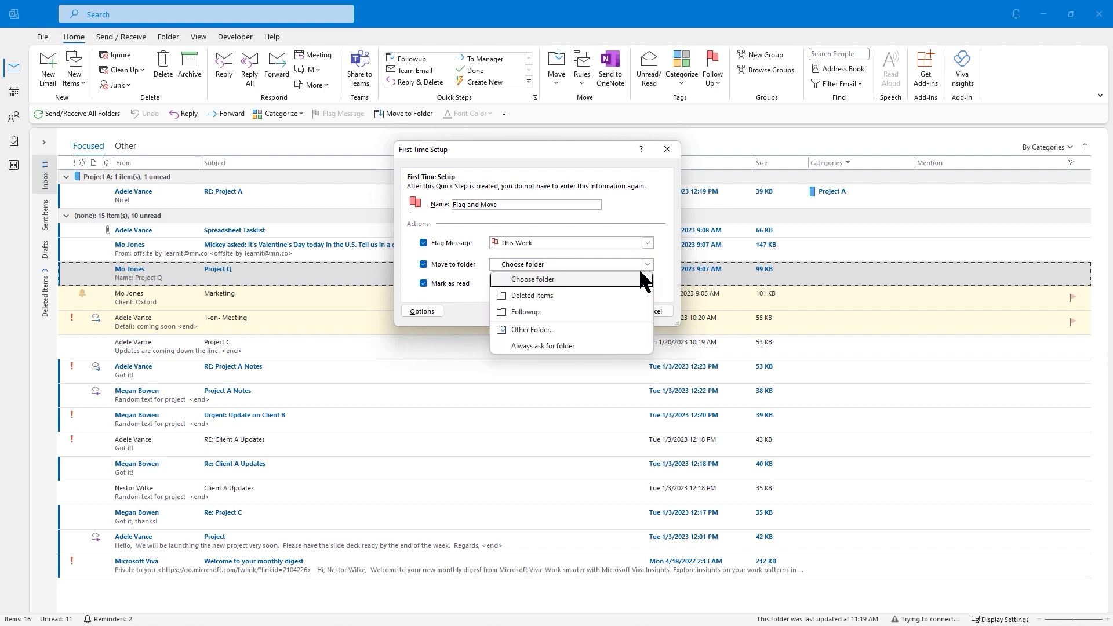
pyautogui.click(540, 327)
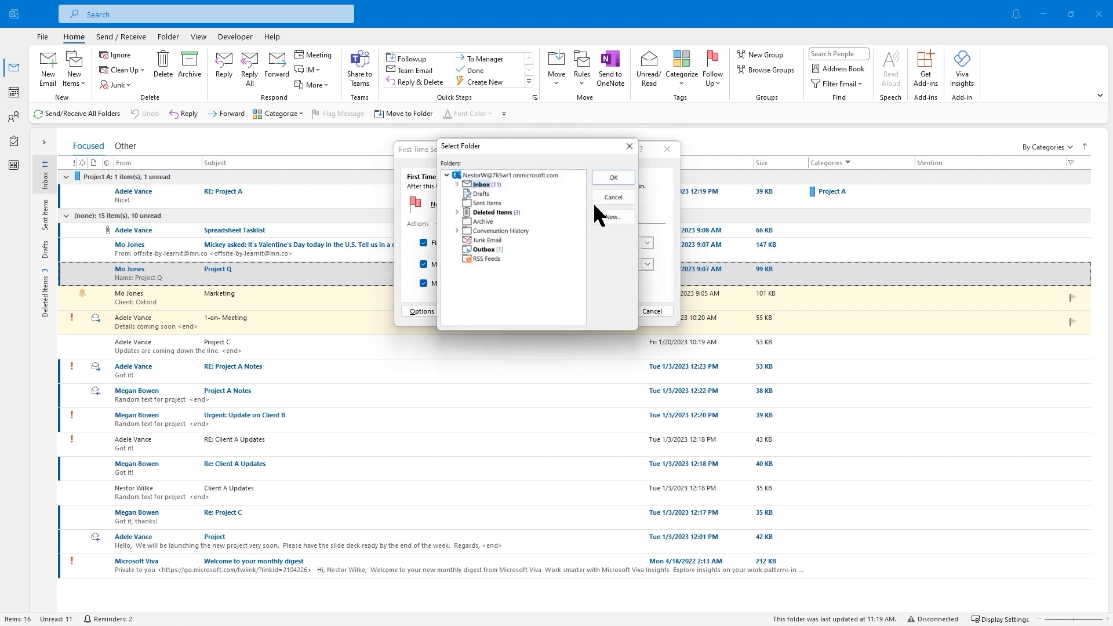
pyautogui.click(613, 217)
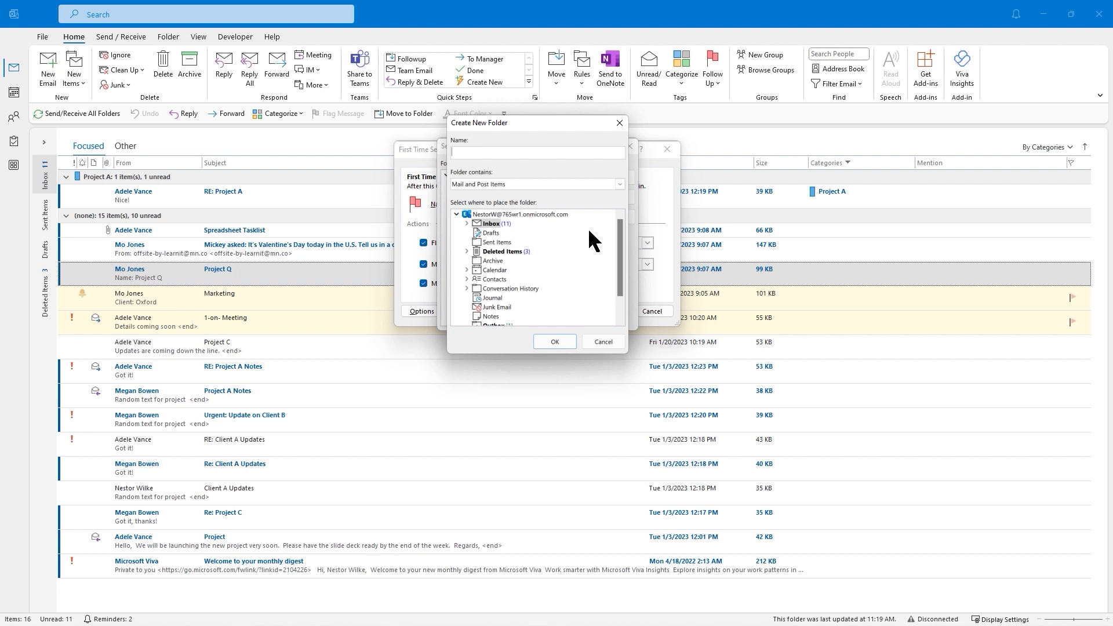
pyautogui.write('Manager')
pyautogui.click(555, 338)
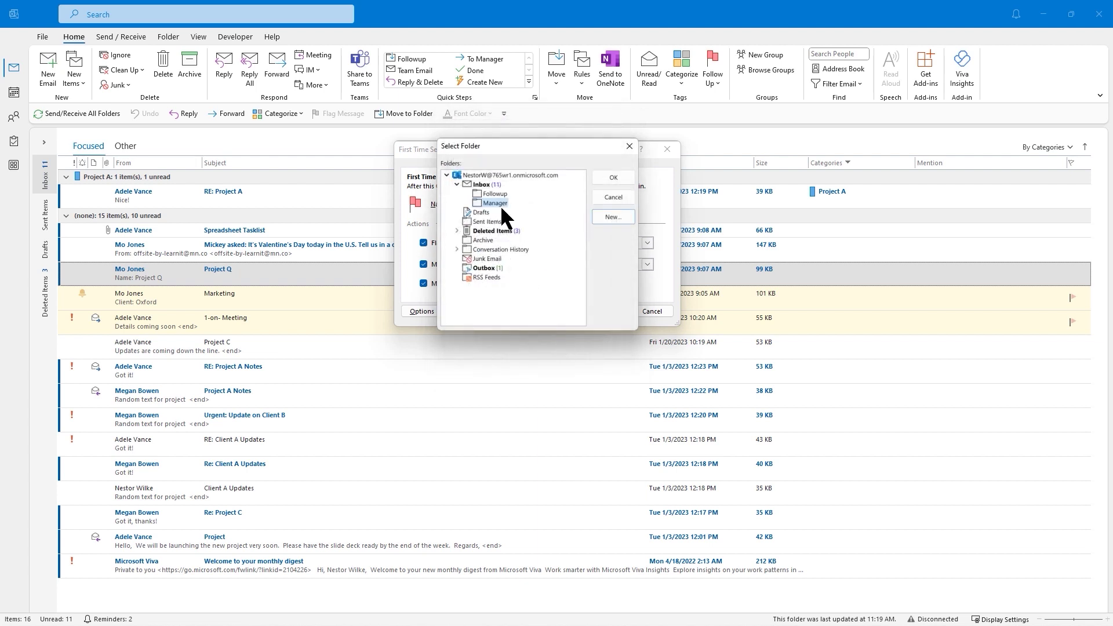
pyautogui.click(616, 184)
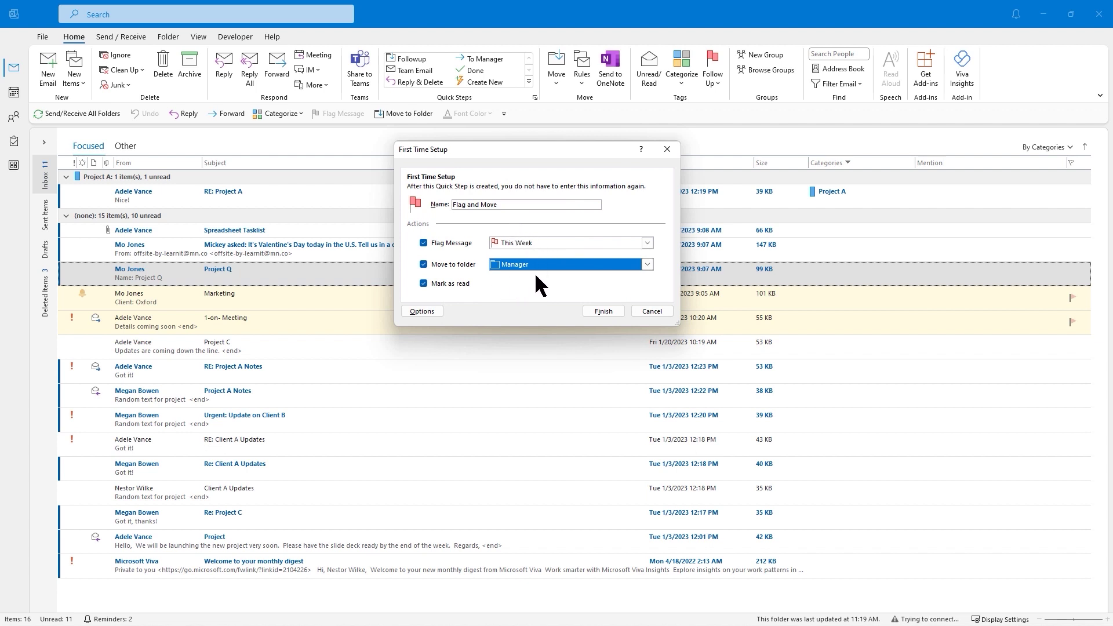
pyautogui.click(600, 313)
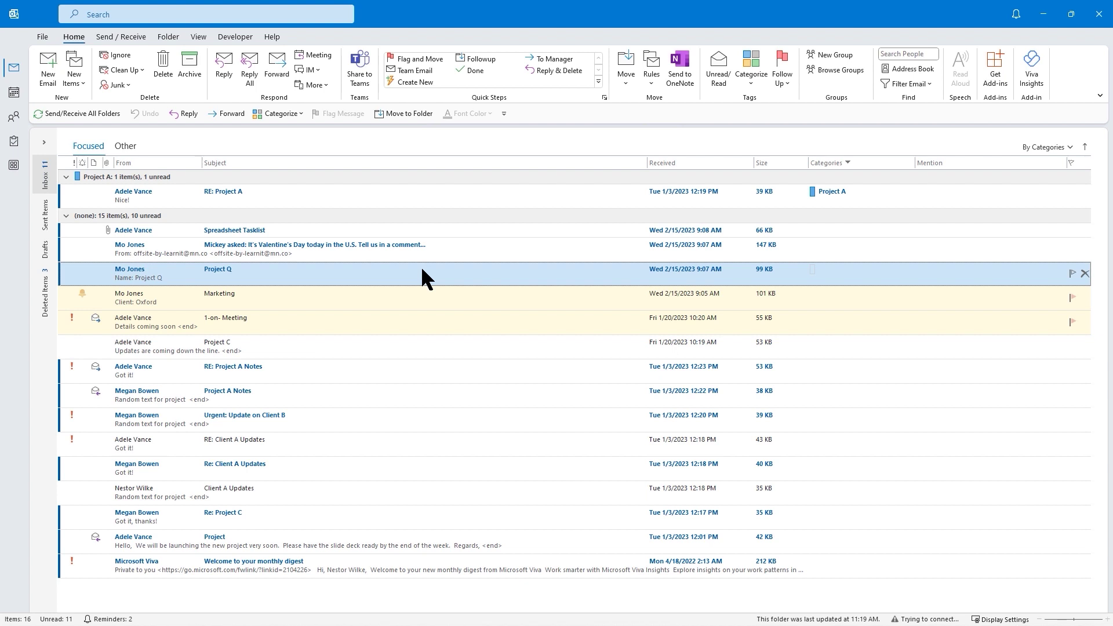
# Apply the Flag and Move Quick Step to the Project Q e-mail and open the Manager folder.
pyautogui.rightClick(462, 276)
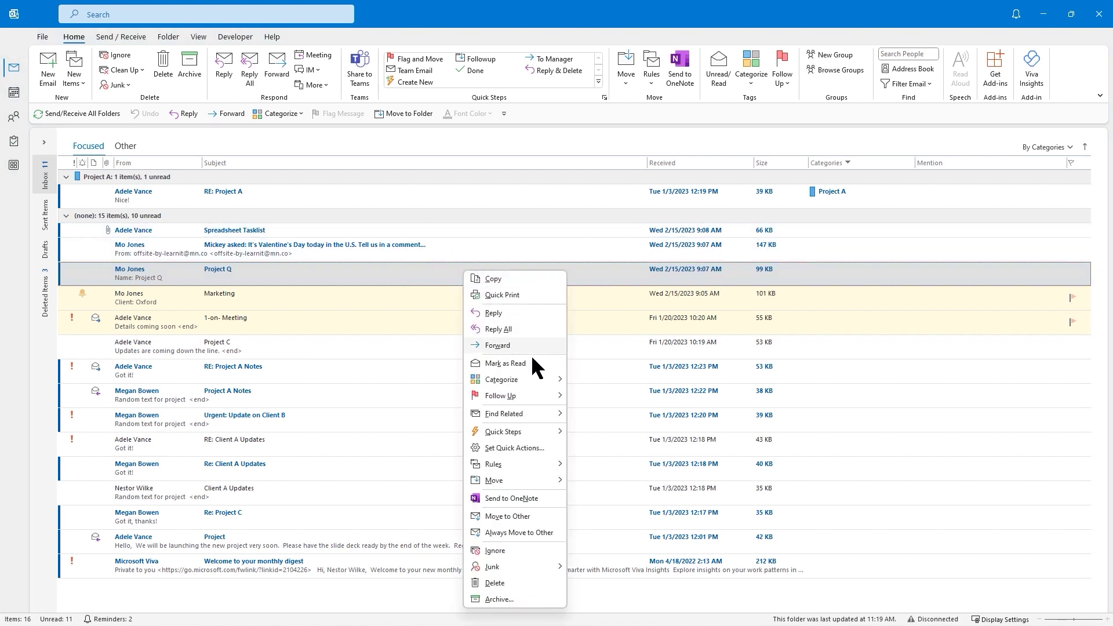
pyautogui.moveTo(552, 429)
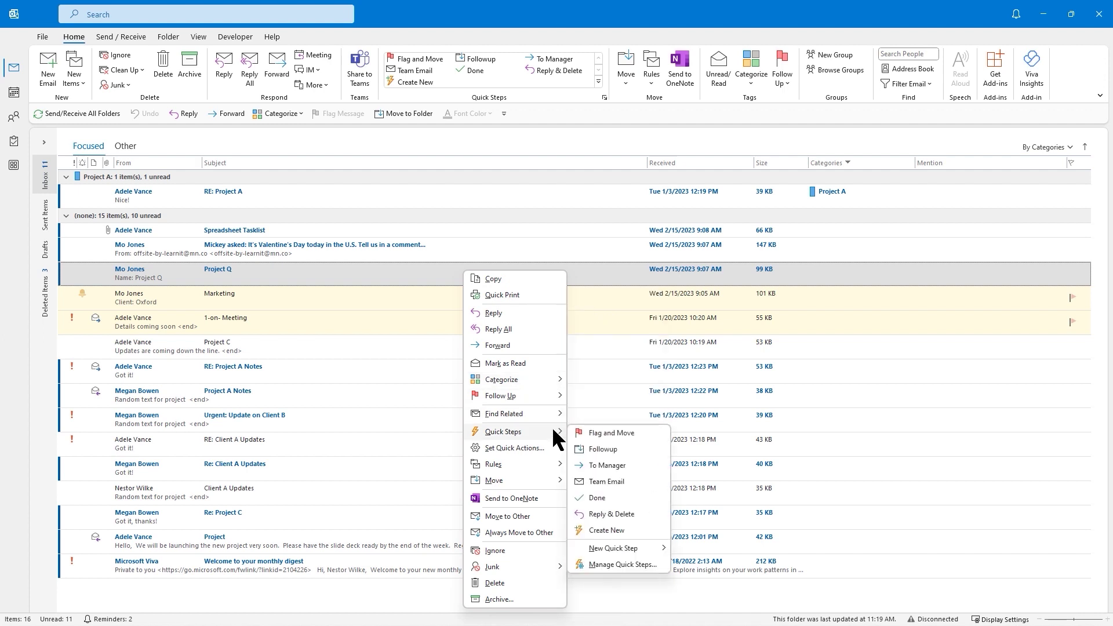
pyautogui.click(610, 433)
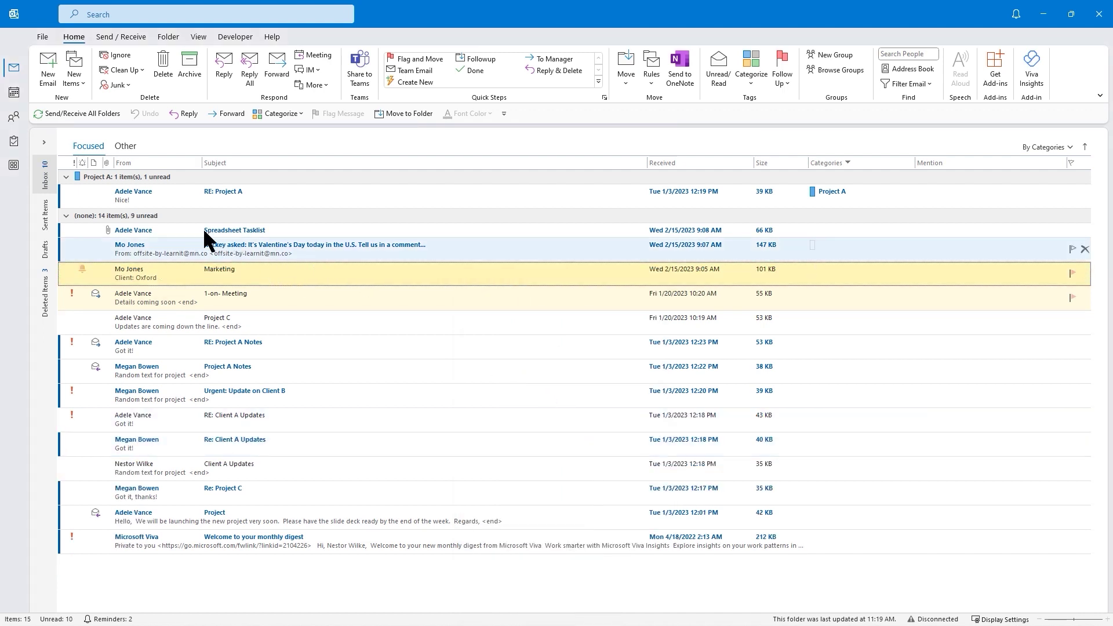
pyautogui.click(41, 138)
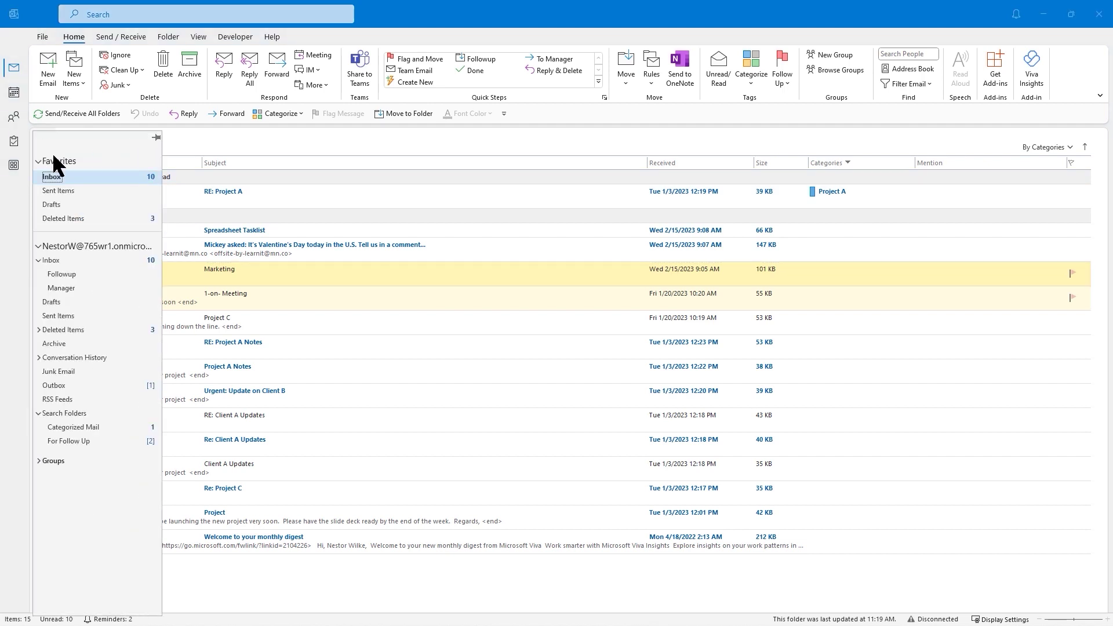
pyautogui.click(63, 288)
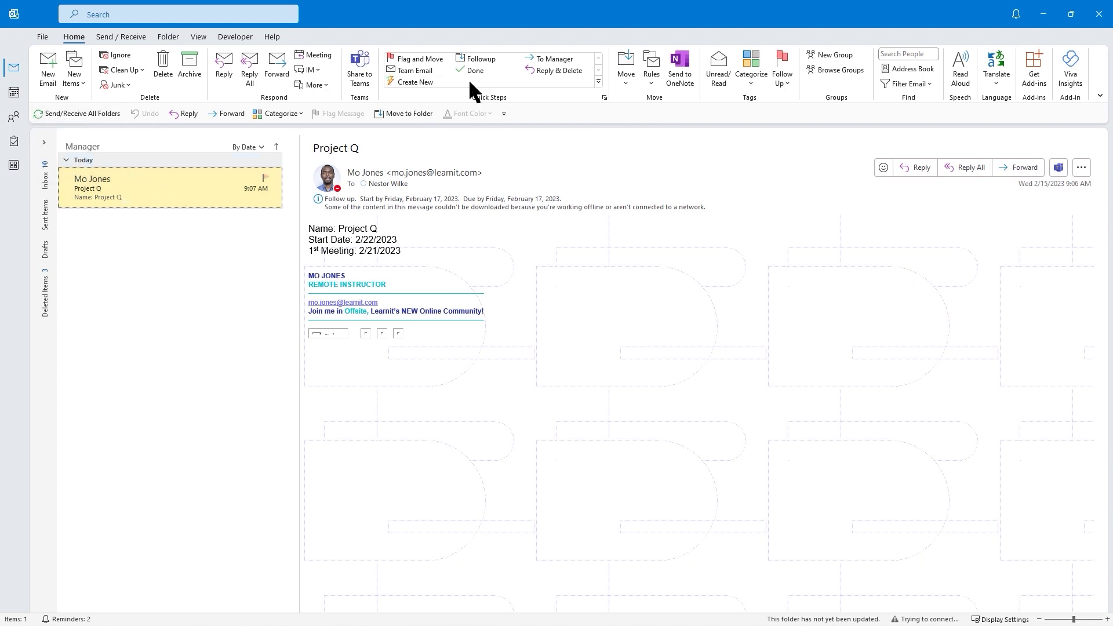
# Back in the Inbox, set up the To Manager Quick Step to forward to the manager found in the address book, and save it.
pyautogui.click(46, 172)
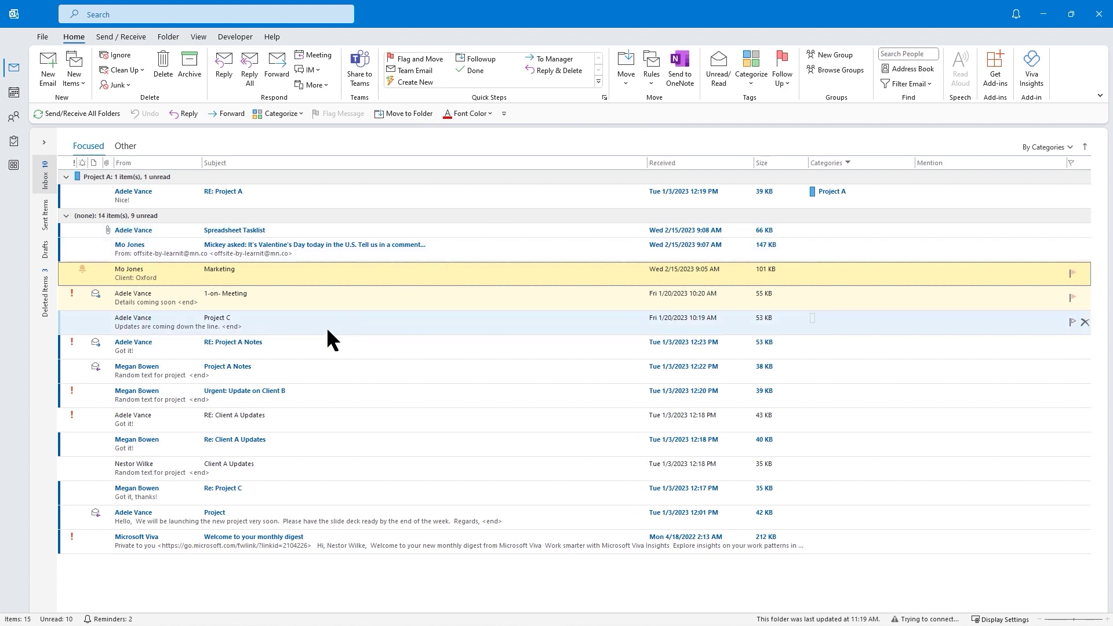
pyautogui.click(309, 346)
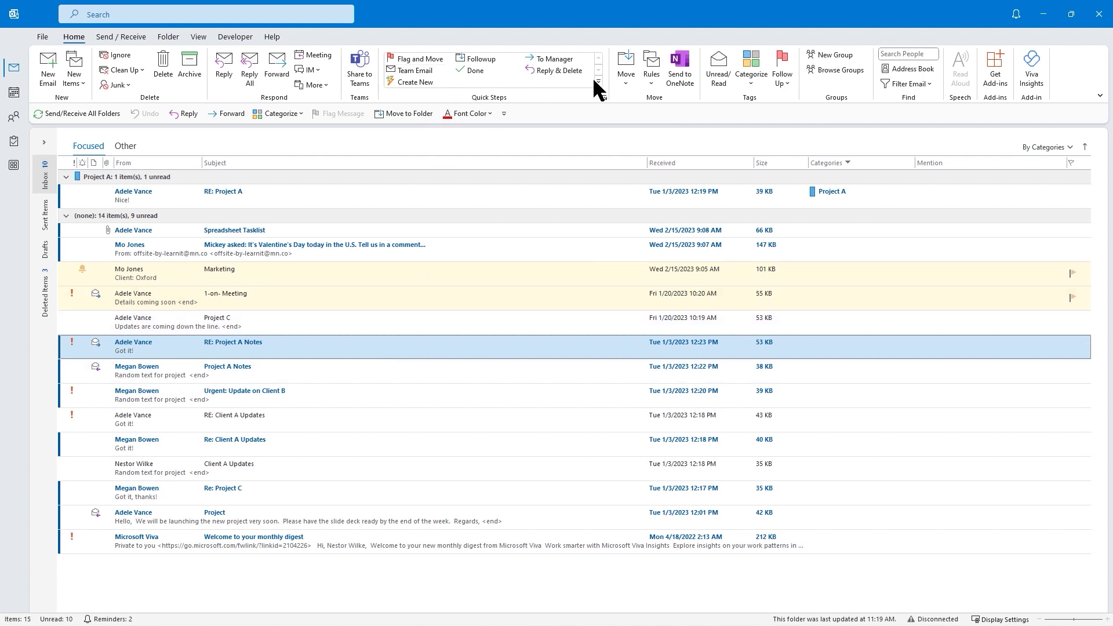
pyautogui.click(555, 60)
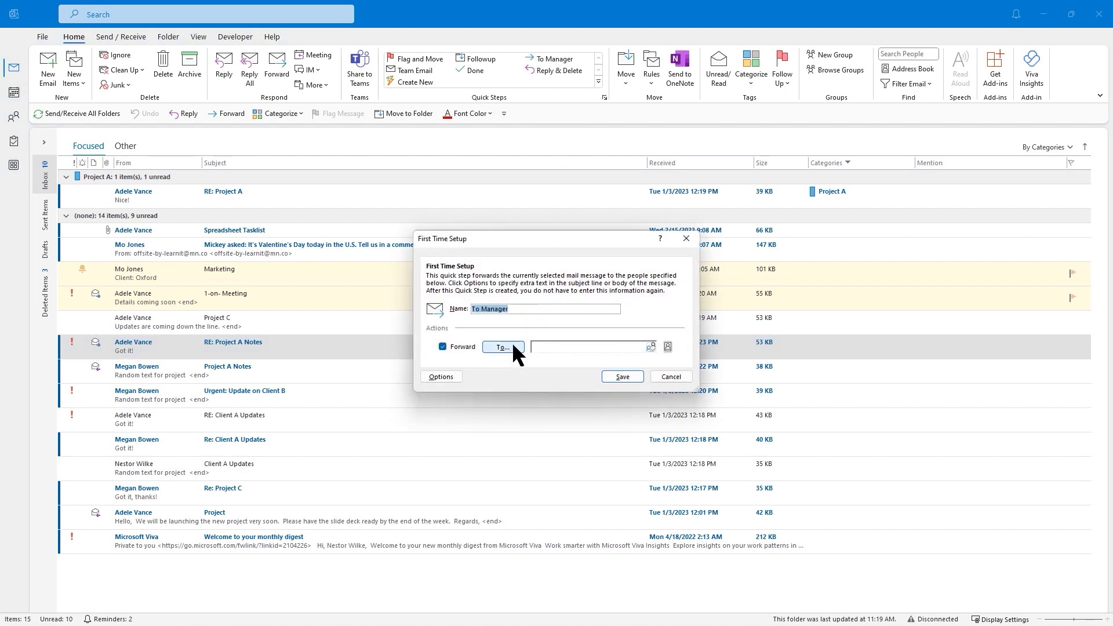
pyautogui.click(512, 343)
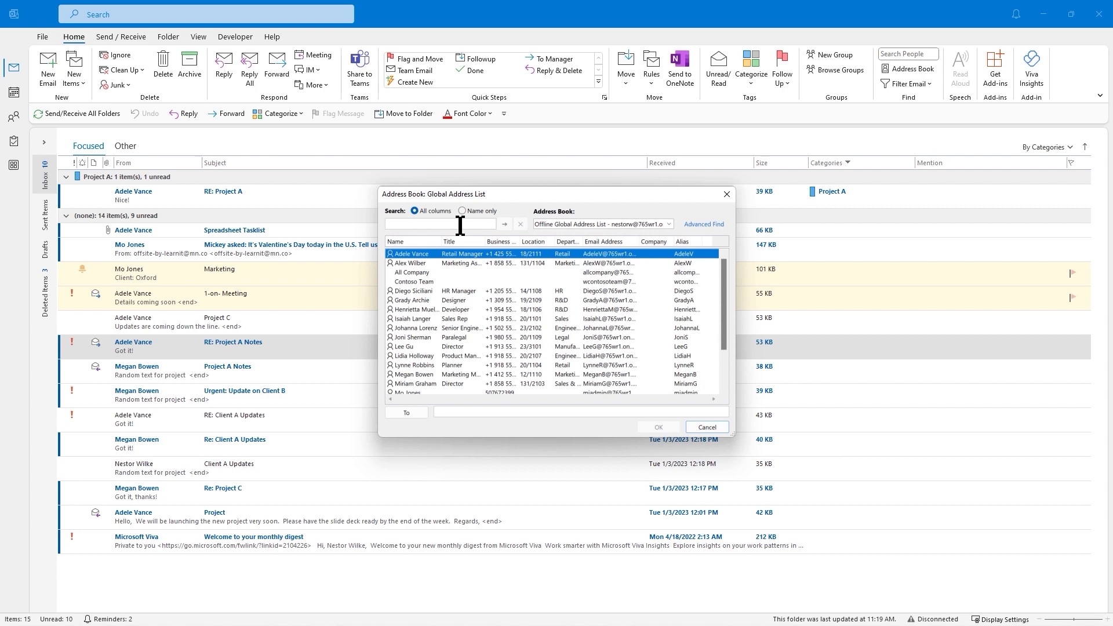
pyautogui.write('adele')
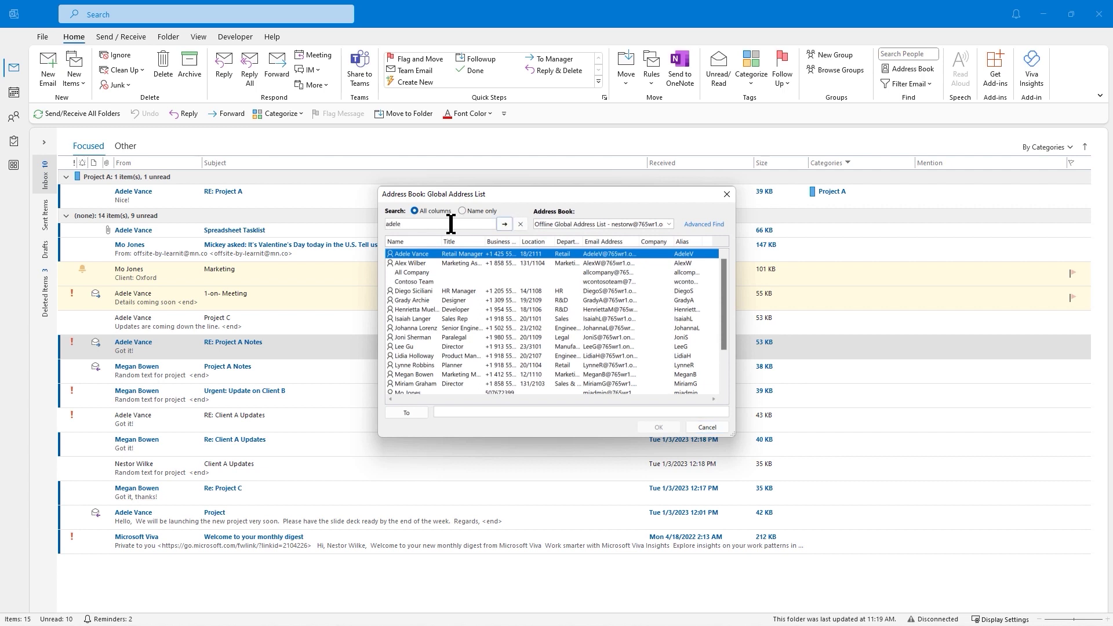
pyautogui.click(503, 223)
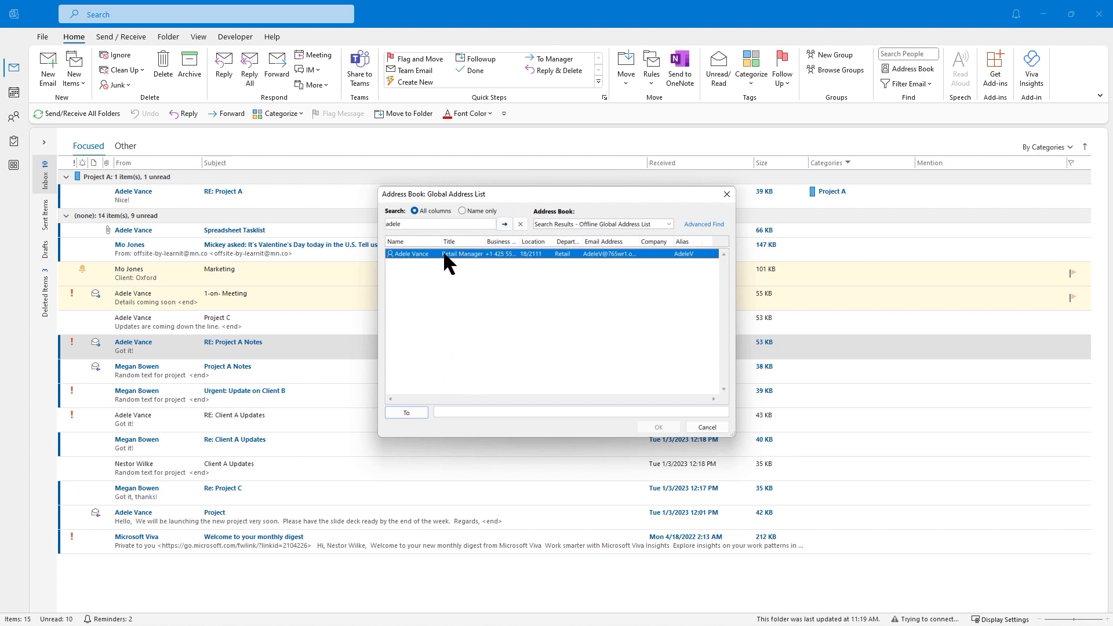
pyautogui.doubleClick(444, 253)
pyautogui.click(658, 427)
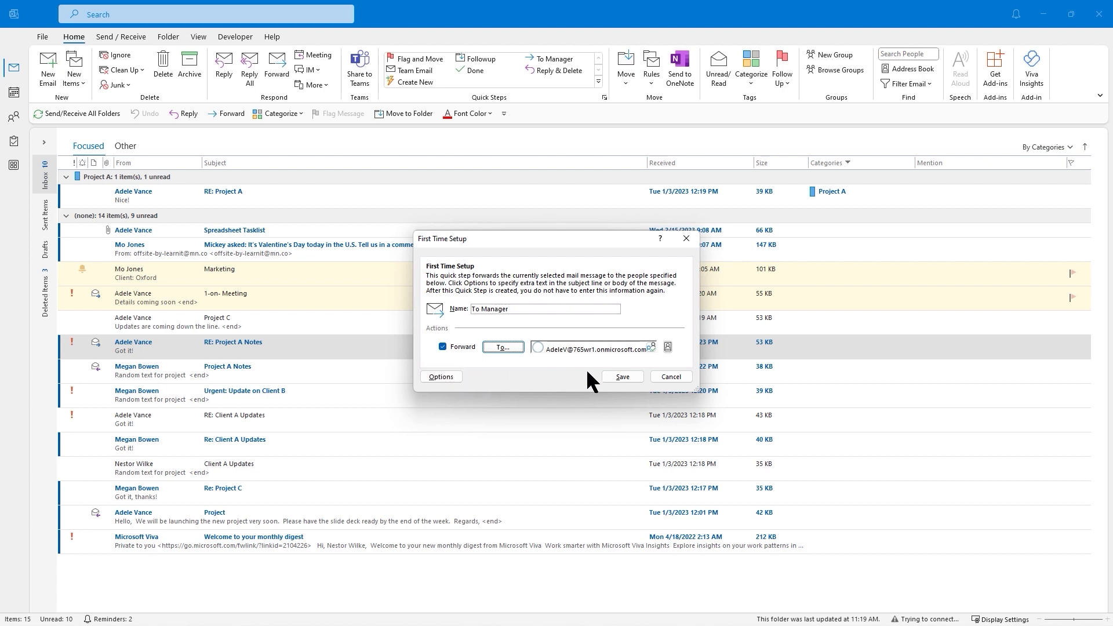
pyautogui.click(629, 376)
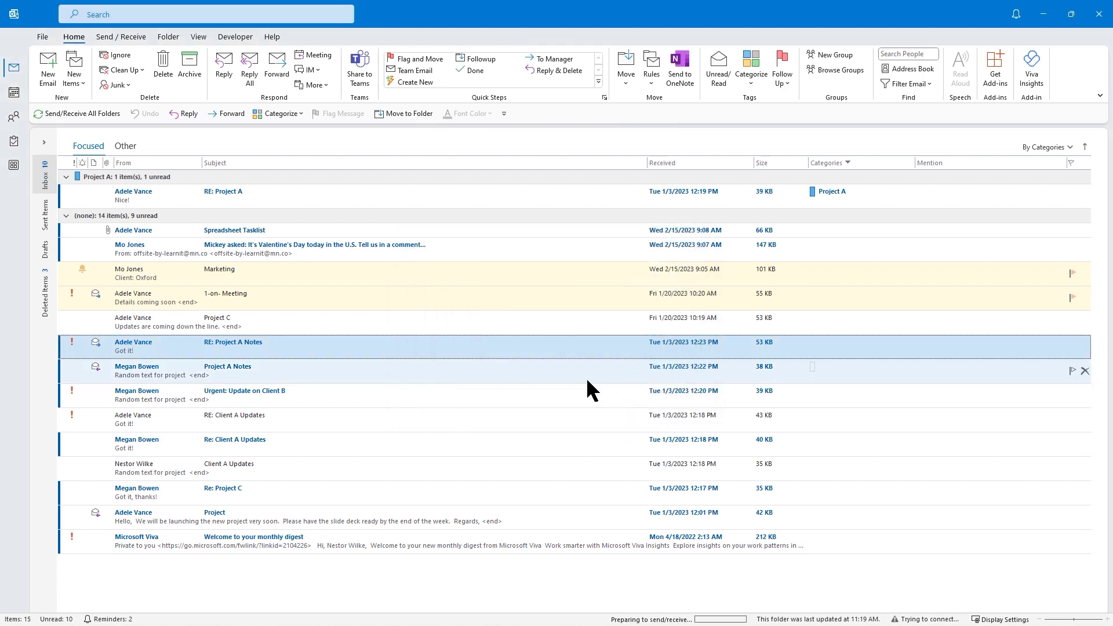
# Run the To Manager Quick Step on the RE: Project A Notes e-mail and close the forward draft without sending it.
pyautogui.rightClick(401, 342)
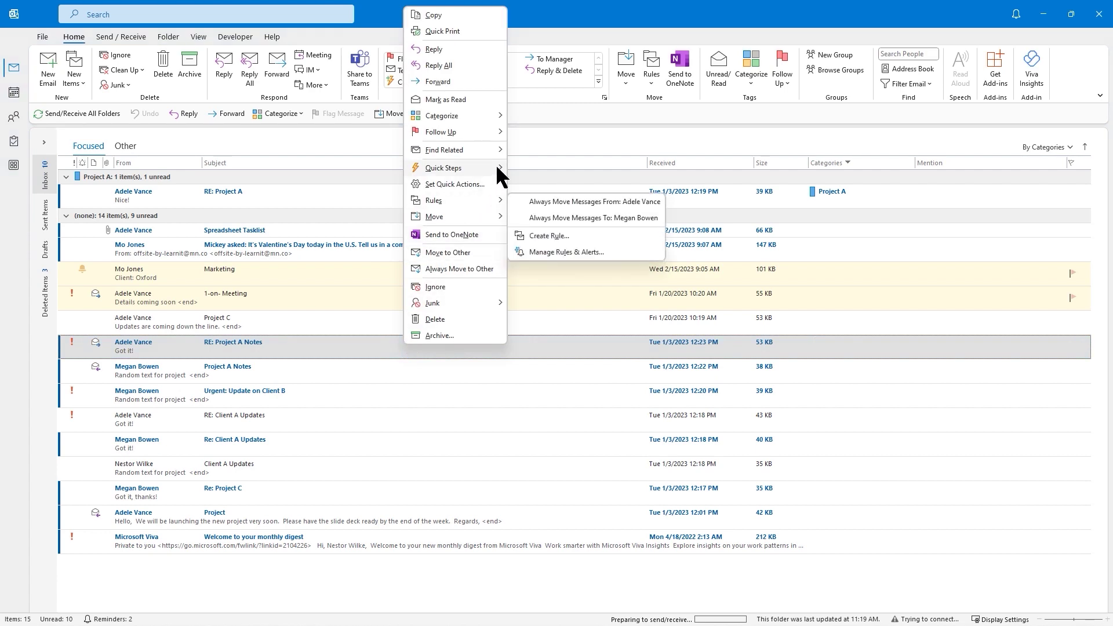
pyautogui.moveTo(498, 169)
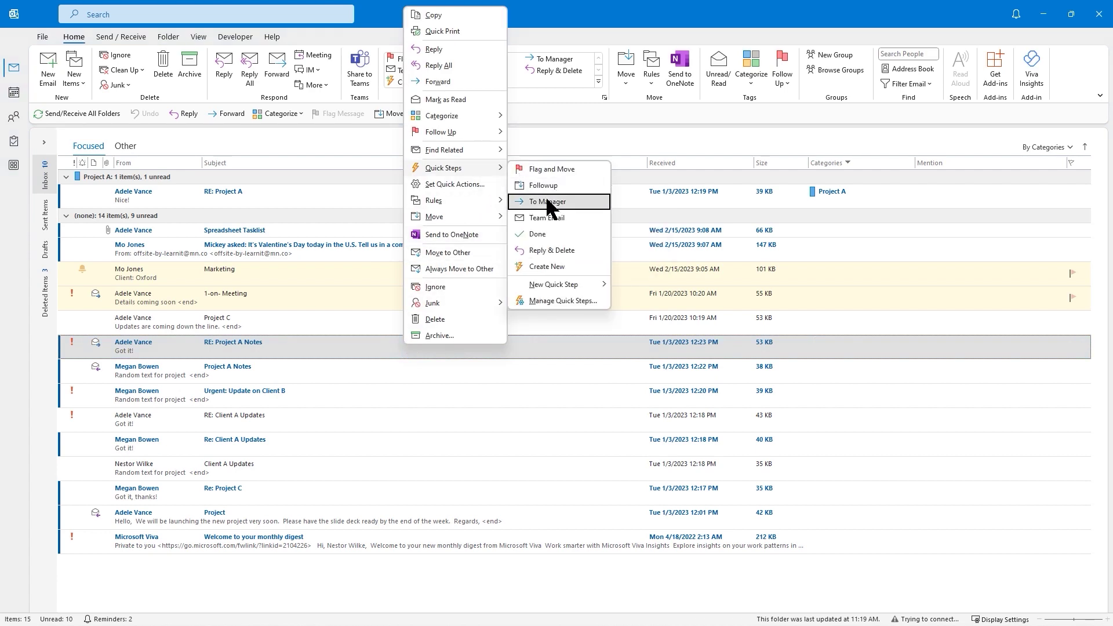
pyautogui.click(546, 200)
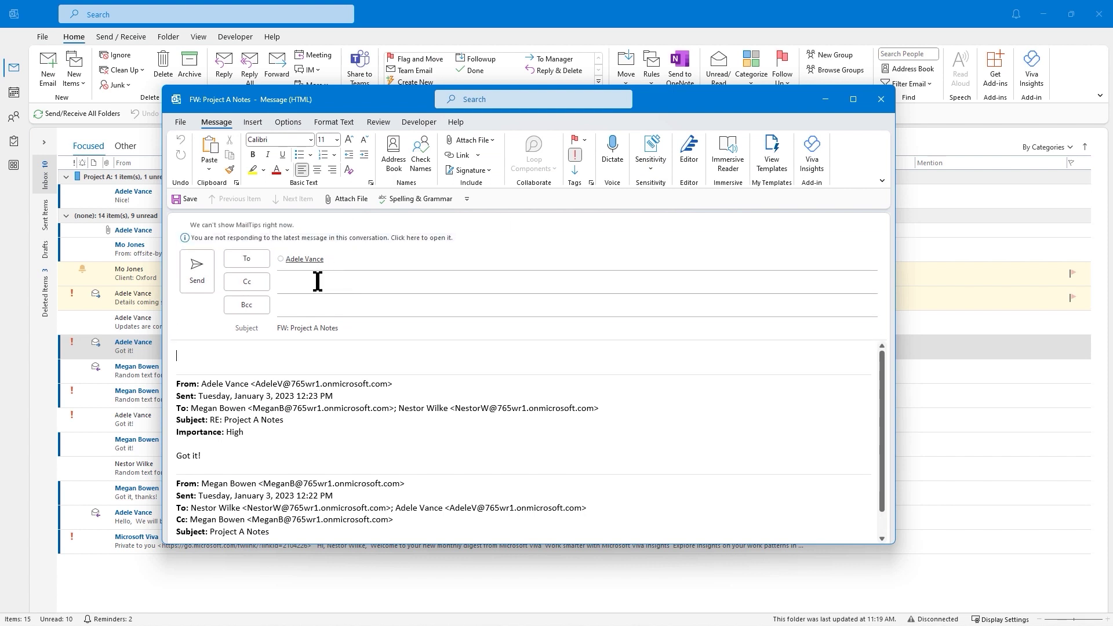
pyautogui.click(195, 353)
pyautogui.click(882, 99)
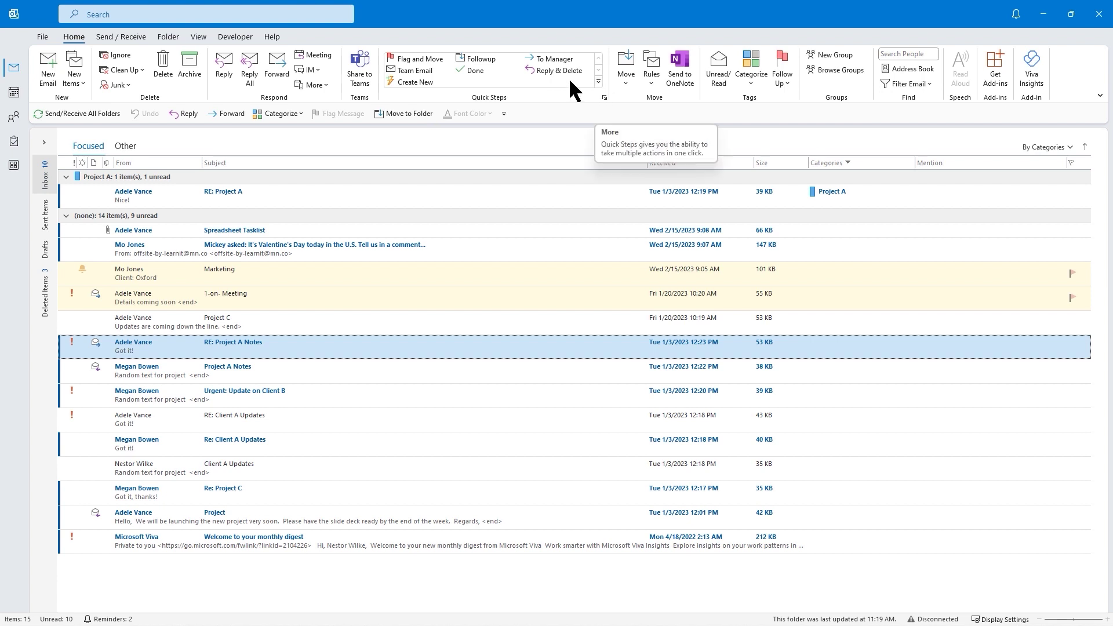
# Start a new custom Quick Step in Manage Quick Steps and add a Categorize message action with the Project A category.
pyautogui.click(598, 81)
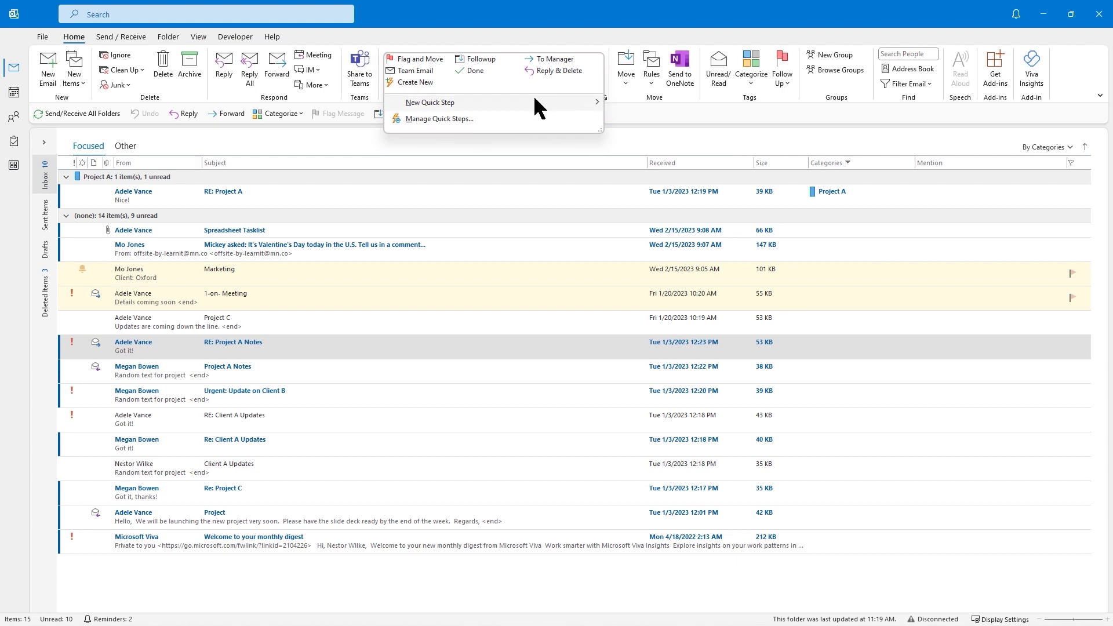
pyautogui.click(439, 118)
pyautogui.moveTo(541, 206); pyautogui.dragTo(505, 151)
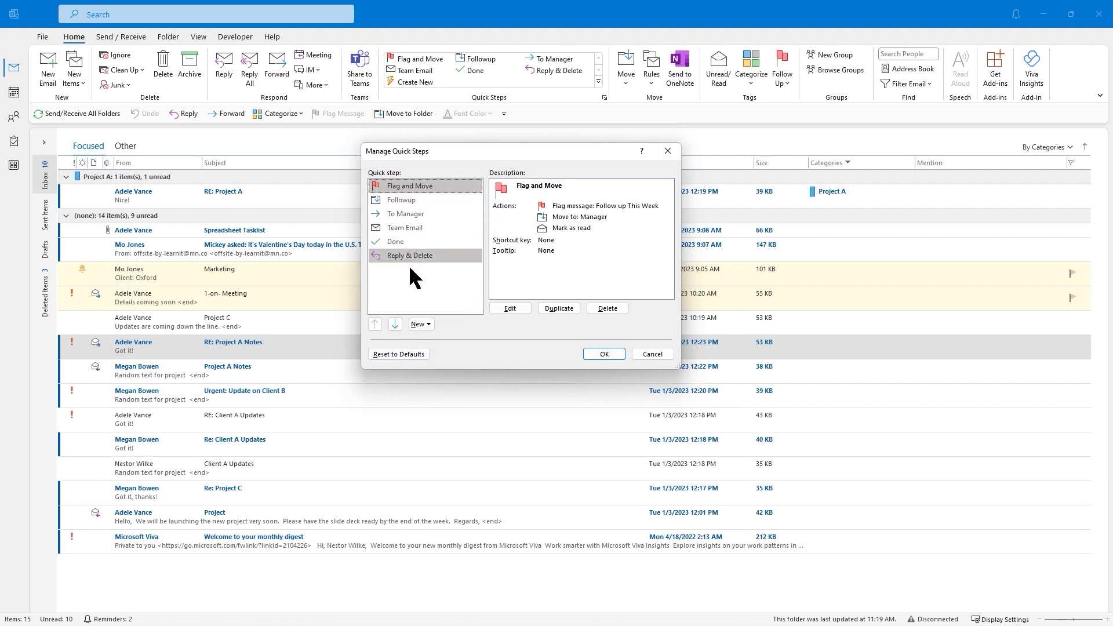
pyautogui.click(429, 324)
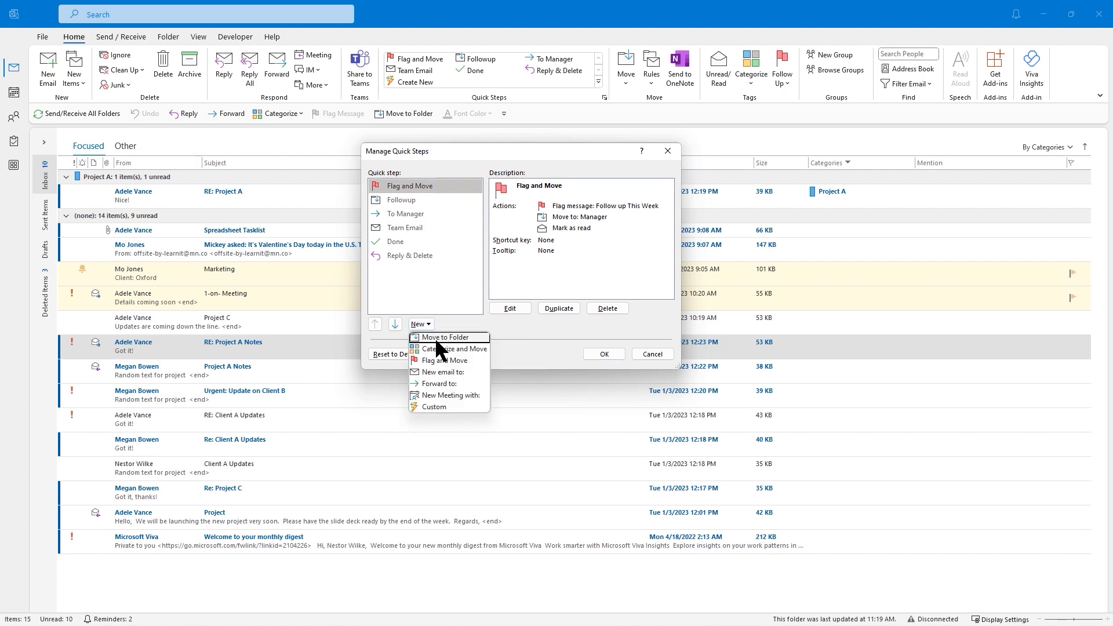
pyautogui.click(435, 407)
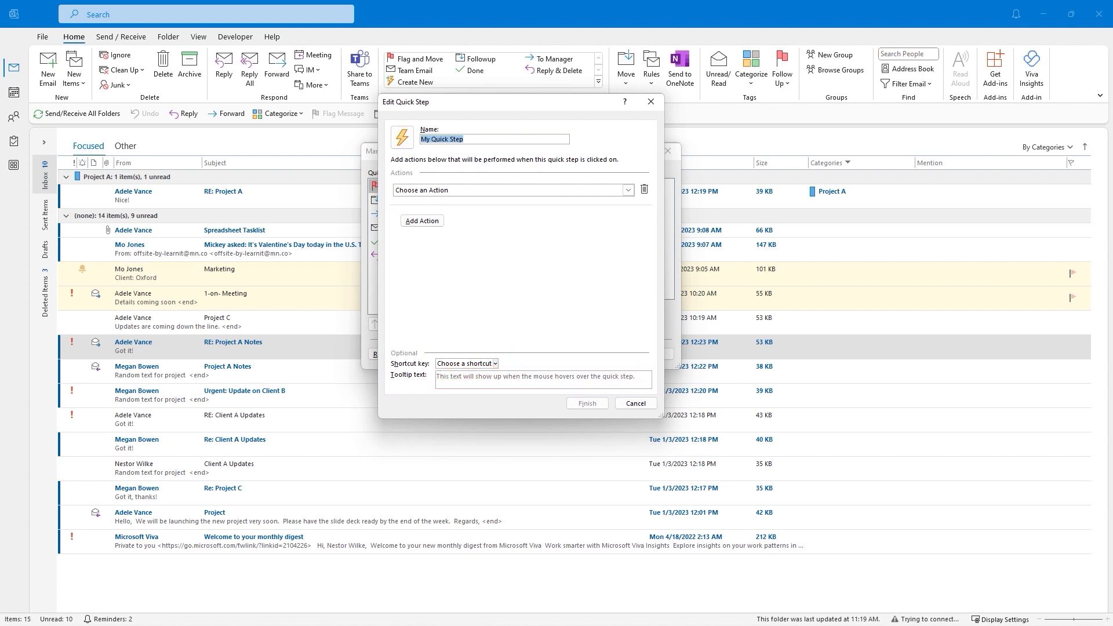
pyautogui.click(628, 191)
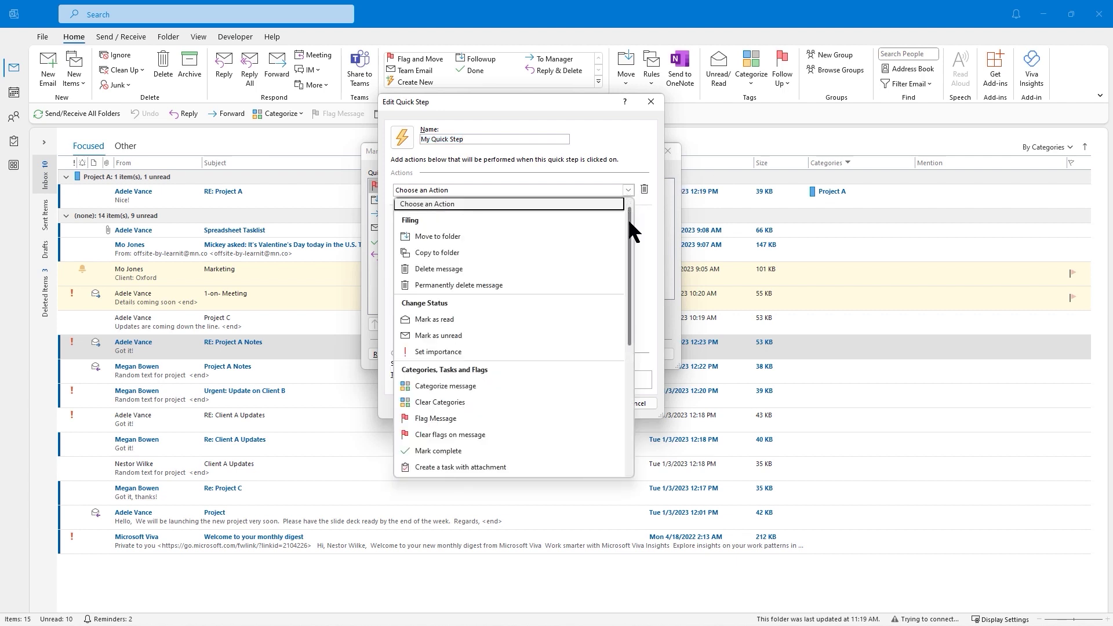
pyautogui.scroll(-1, 630, 235)
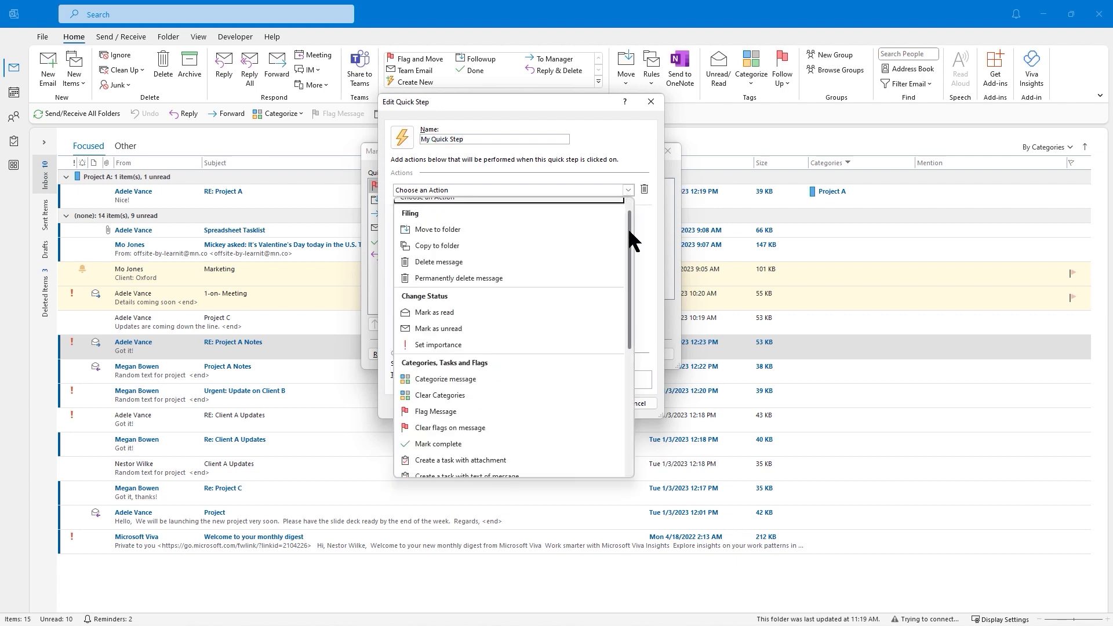
pyautogui.click(460, 369)
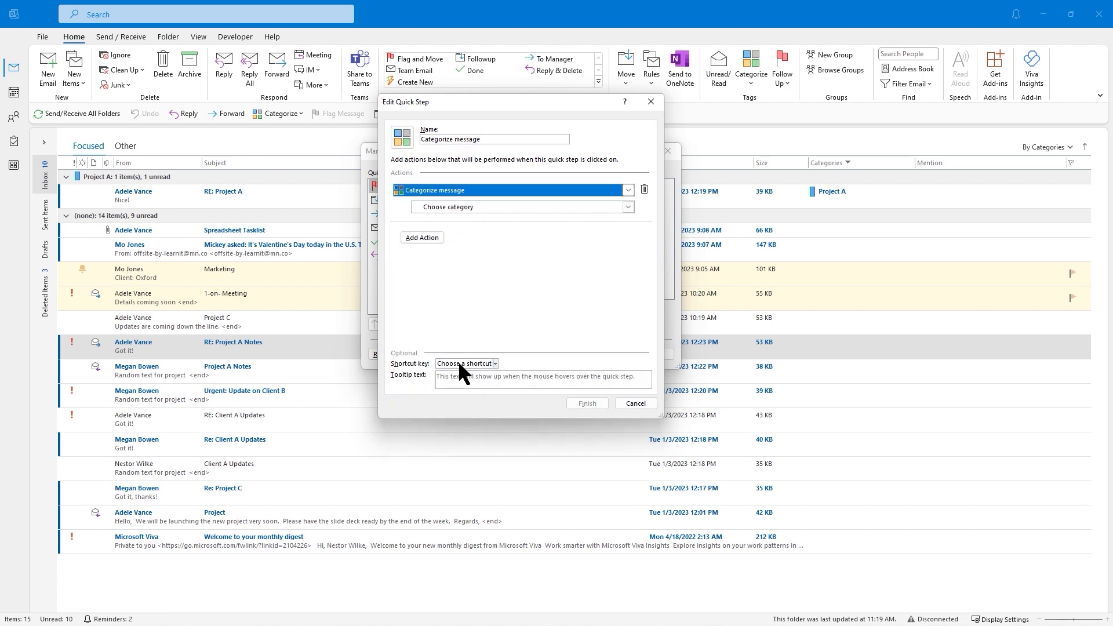
pyautogui.click(629, 207)
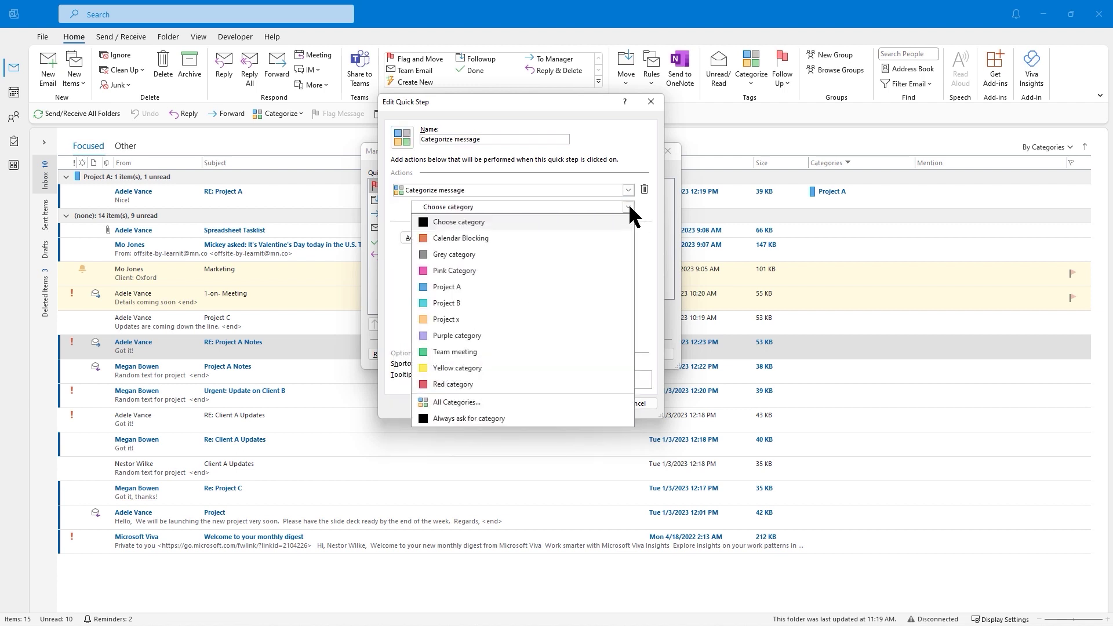
pyautogui.click(464, 289)
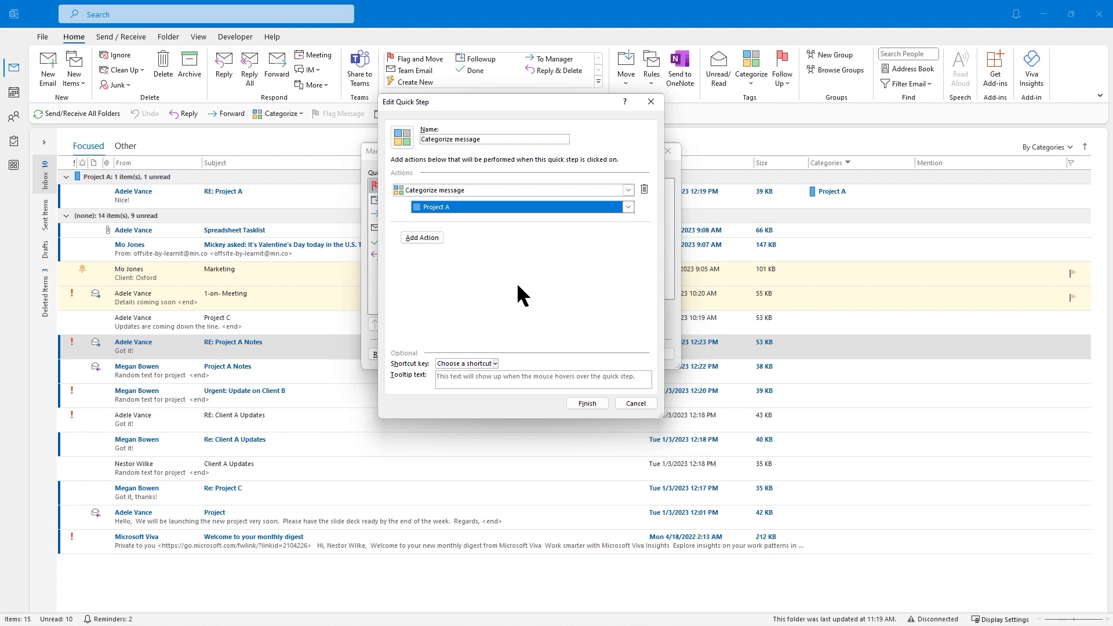
# Add a Set importance action with High importance to the Quick Step.
pyautogui.click(427, 237)
pyautogui.click(628, 233)
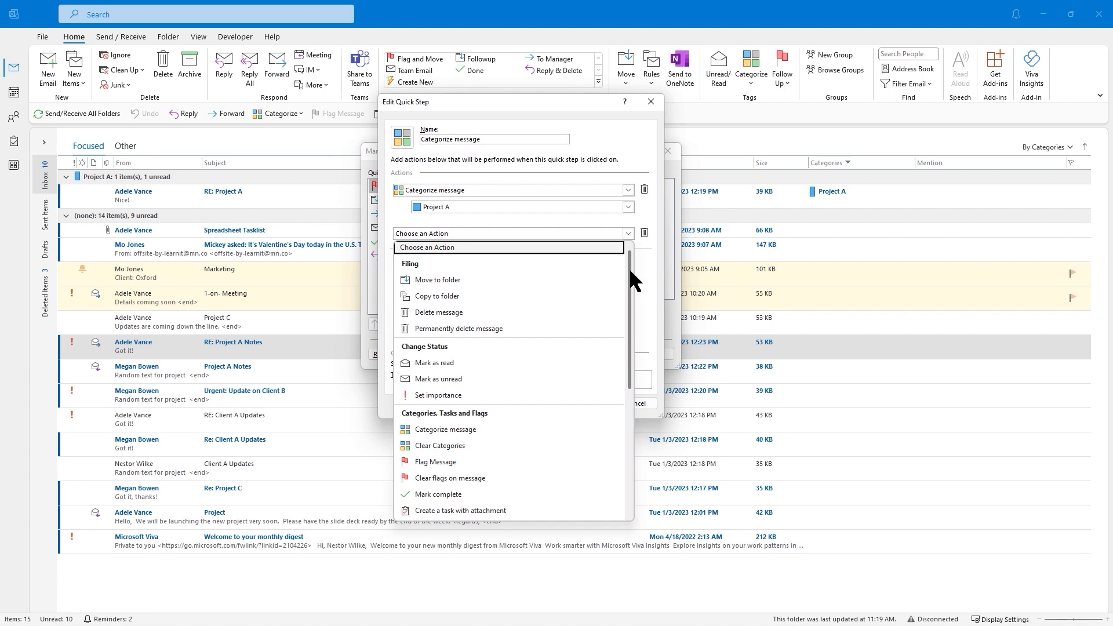
pyautogui.moveTo(629, 270); pyautogui.dragTo(634, 286)
pyautogui.click(452, 351)
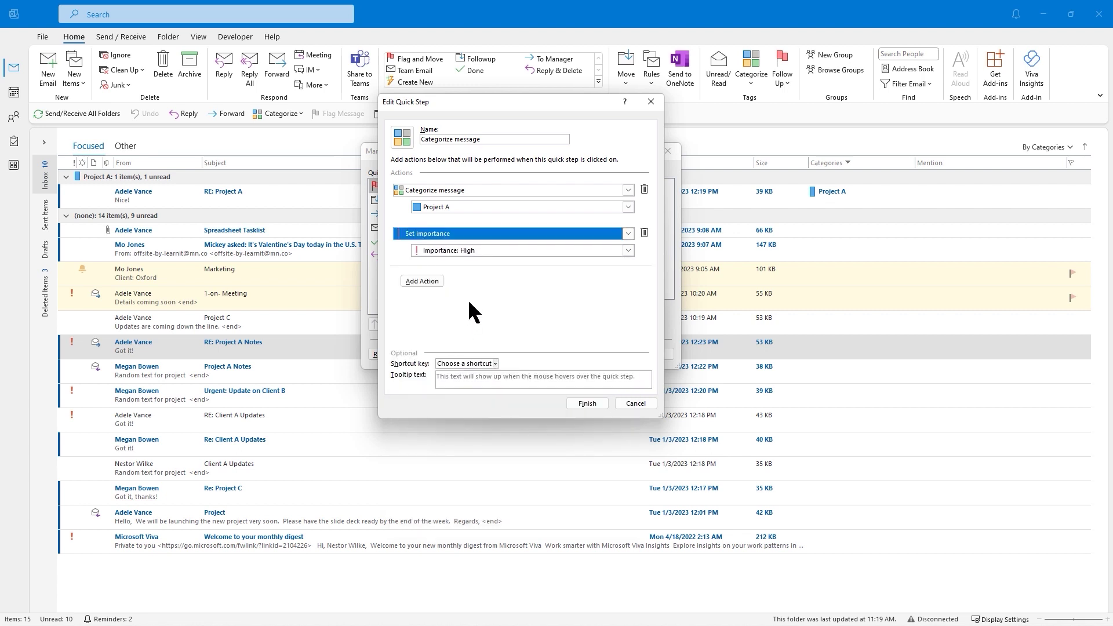
pyautogui.click(629, 249)
pyautogui.click(583, 326)
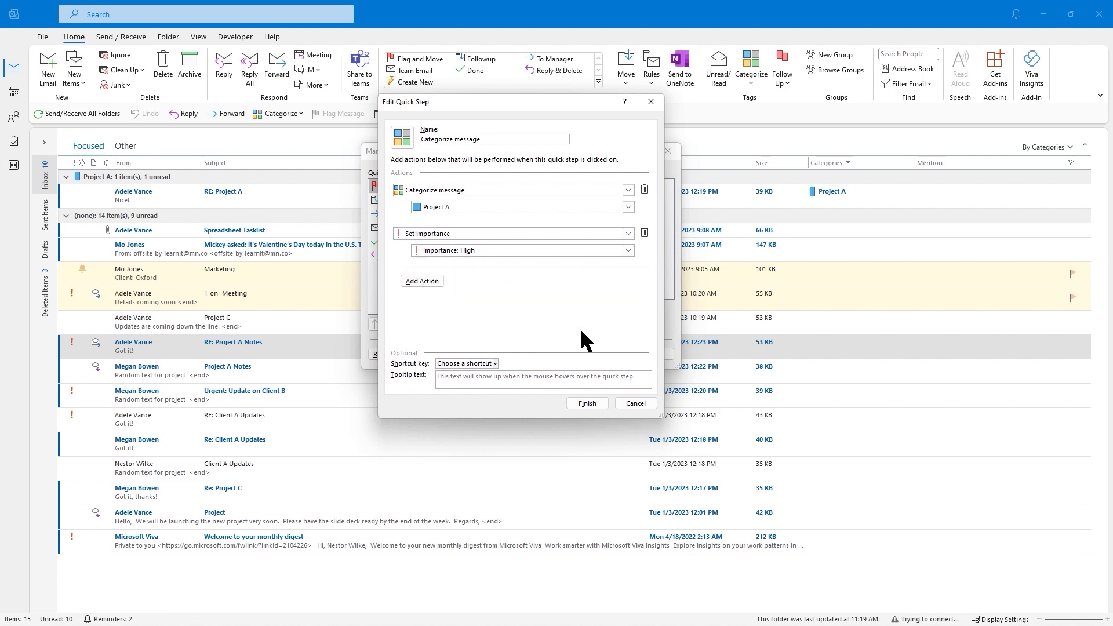
# Add a third action to the Quick Step that creates a task with the text of the message.
pyautogui.click(424, 281)
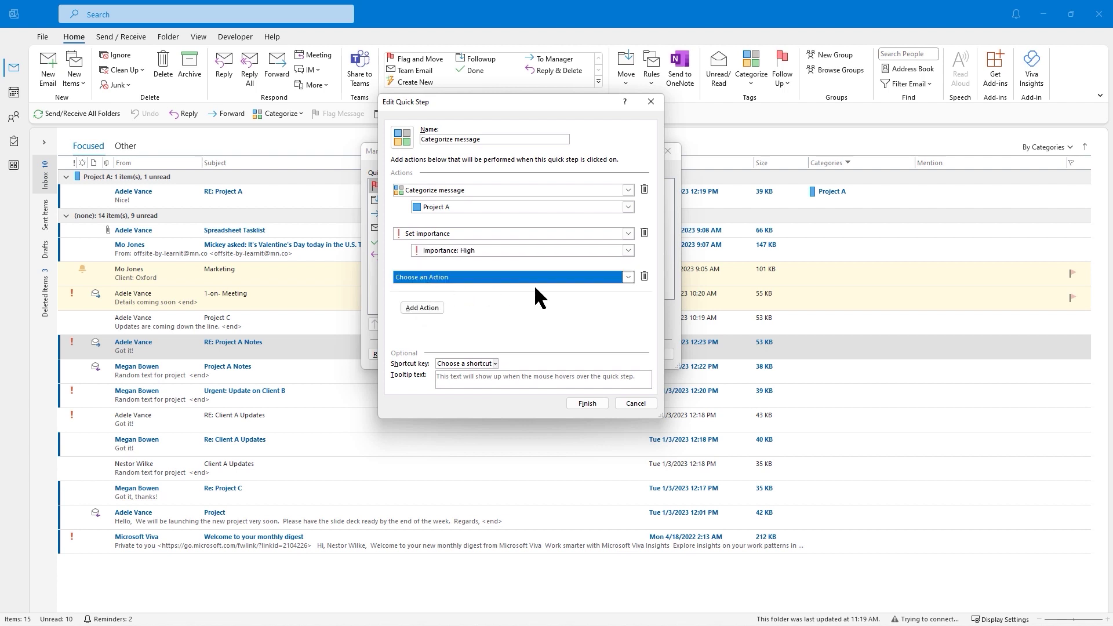
pyautogui.click(628, 277)
pyautogui.scroll(-1, 627, 319)
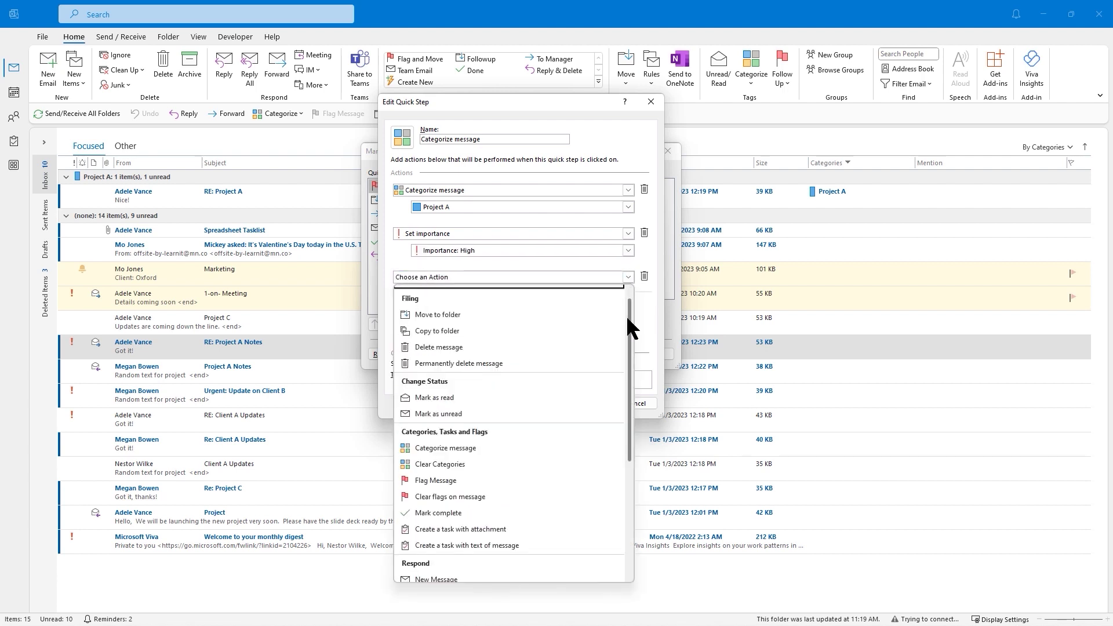
pyautogui.moveTo(628, 318); pyautogui.dragTo(624, 371)
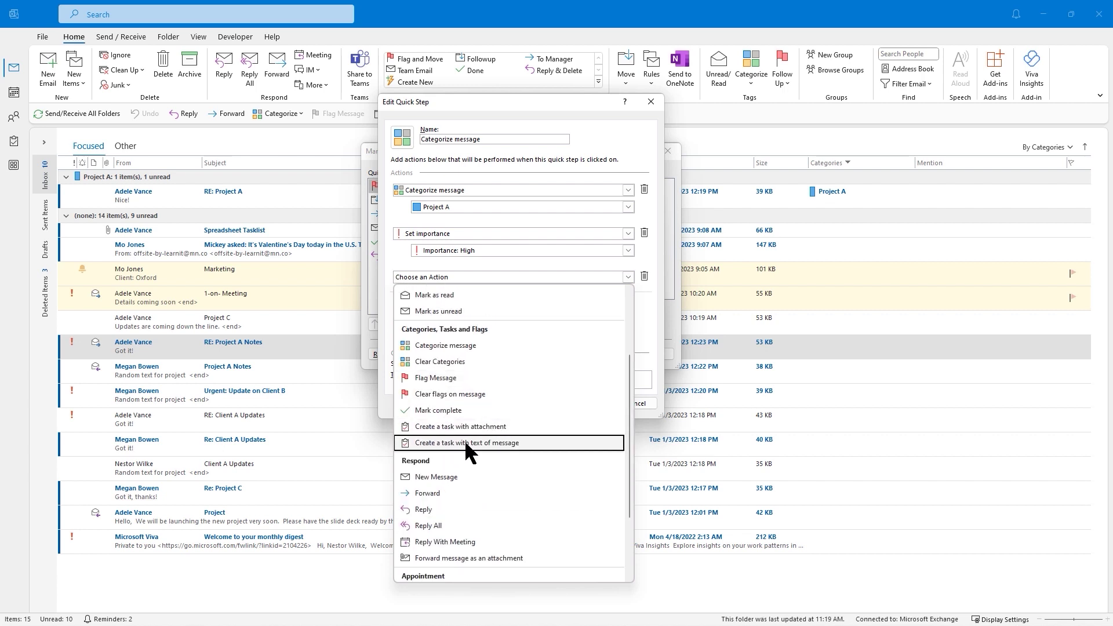
pyautogui.click(468, 444)
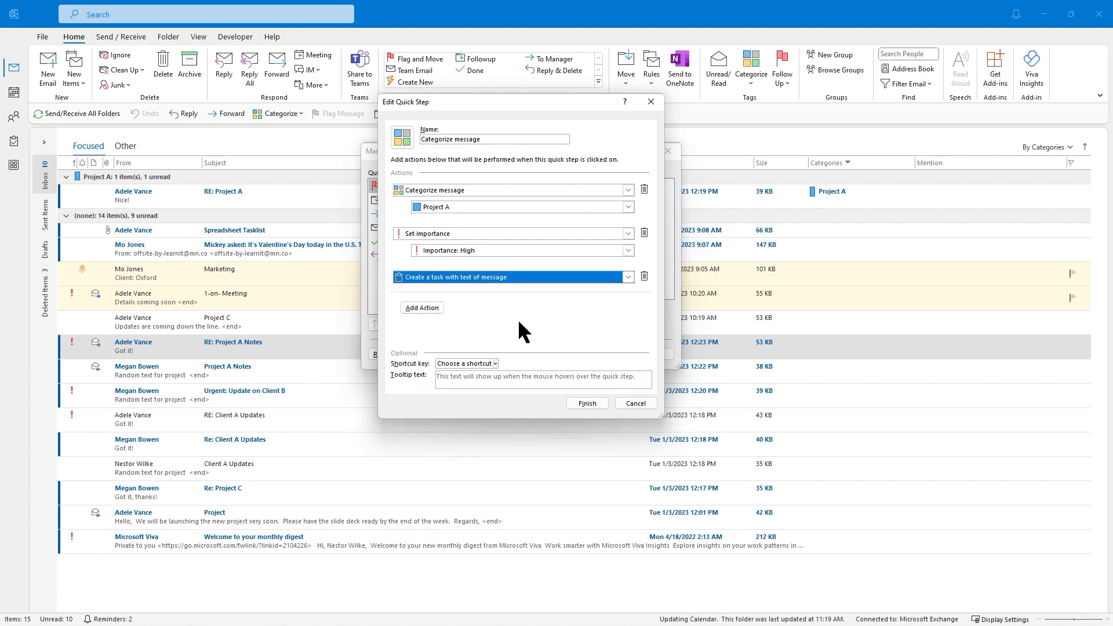
# Finish the Categorize message Quick Step without a shortcut key or tooltip text and save the Quick Steps list.
pyautogui.click(496, 364)
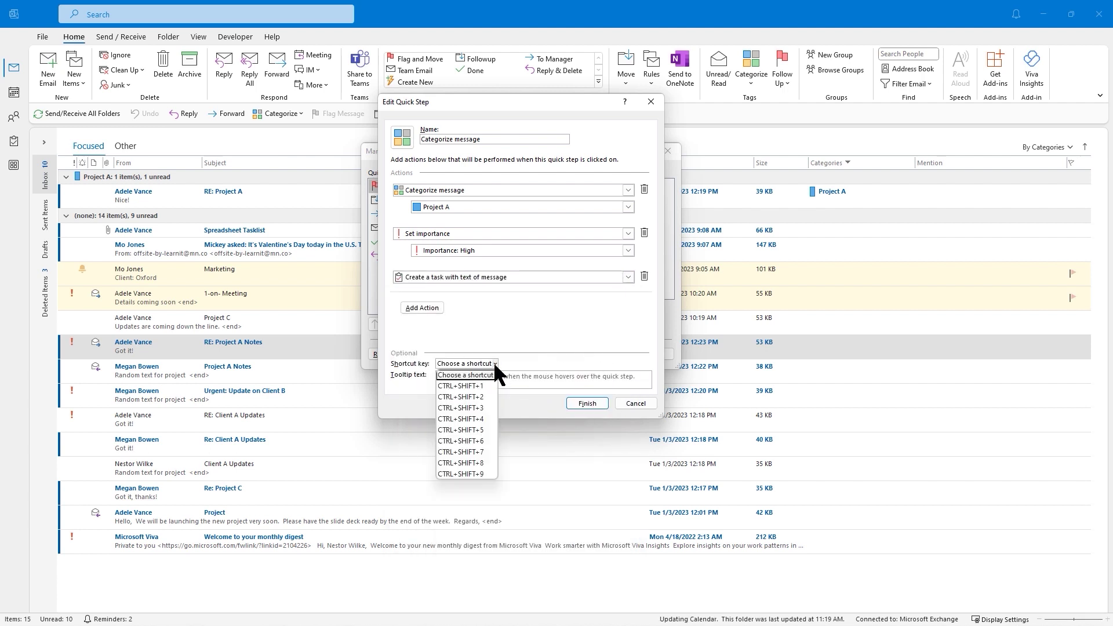
pyautogui.click(524, 376)
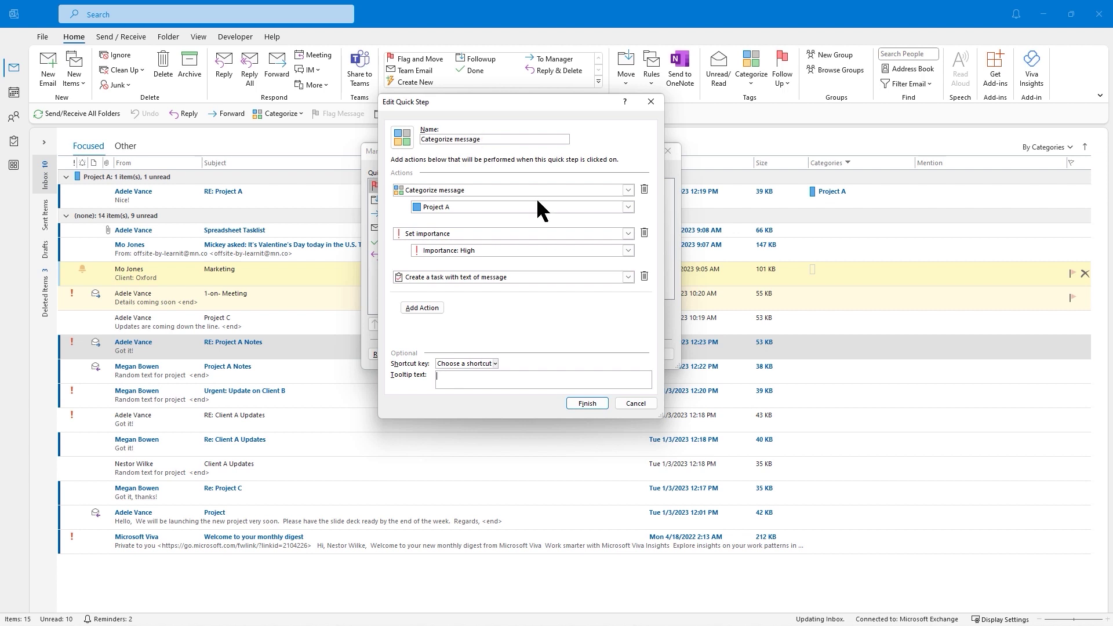
pyautogui.click(593, 403)
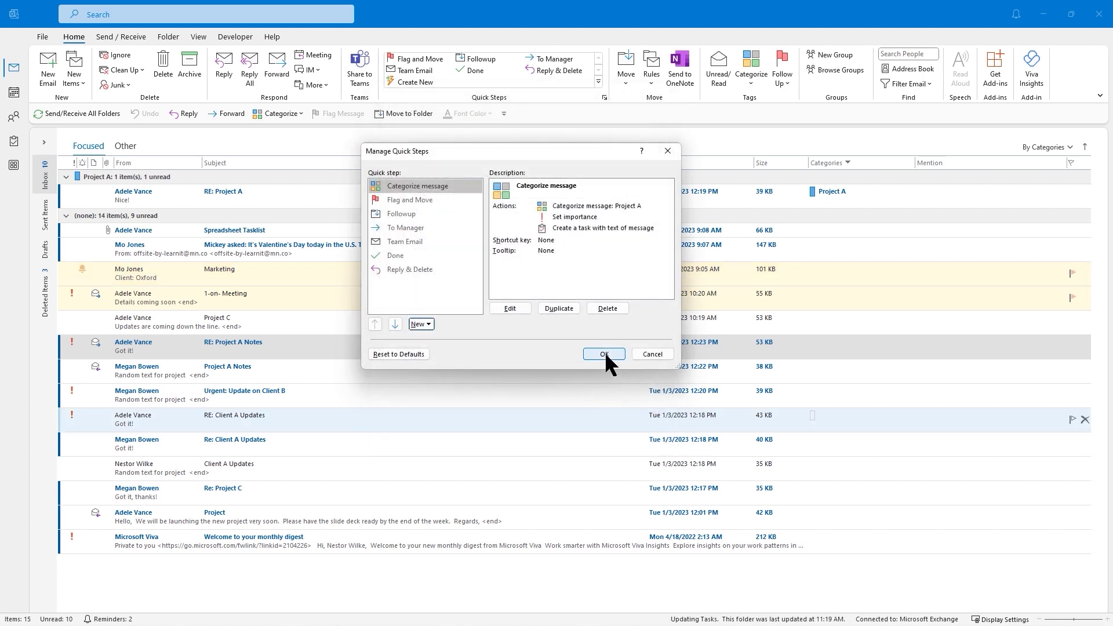
pyautogui.click(605, 354)
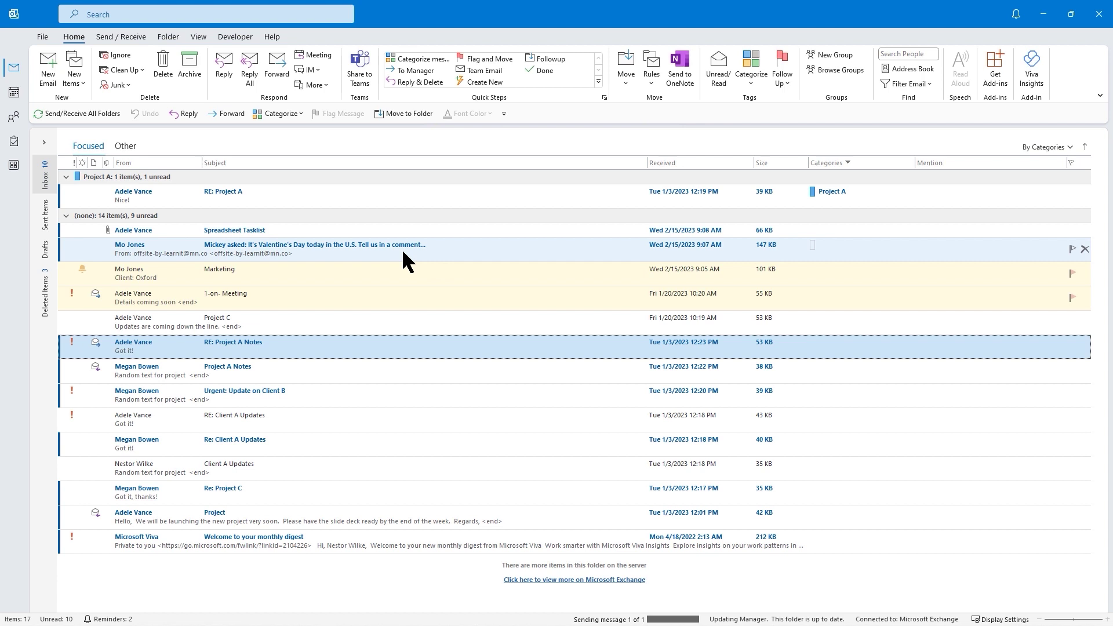
# Run the Categorize message Quick Step on the RE: Project A Notes e-mail and save the resulting task.
pyautogui.rightClick(334, 348)
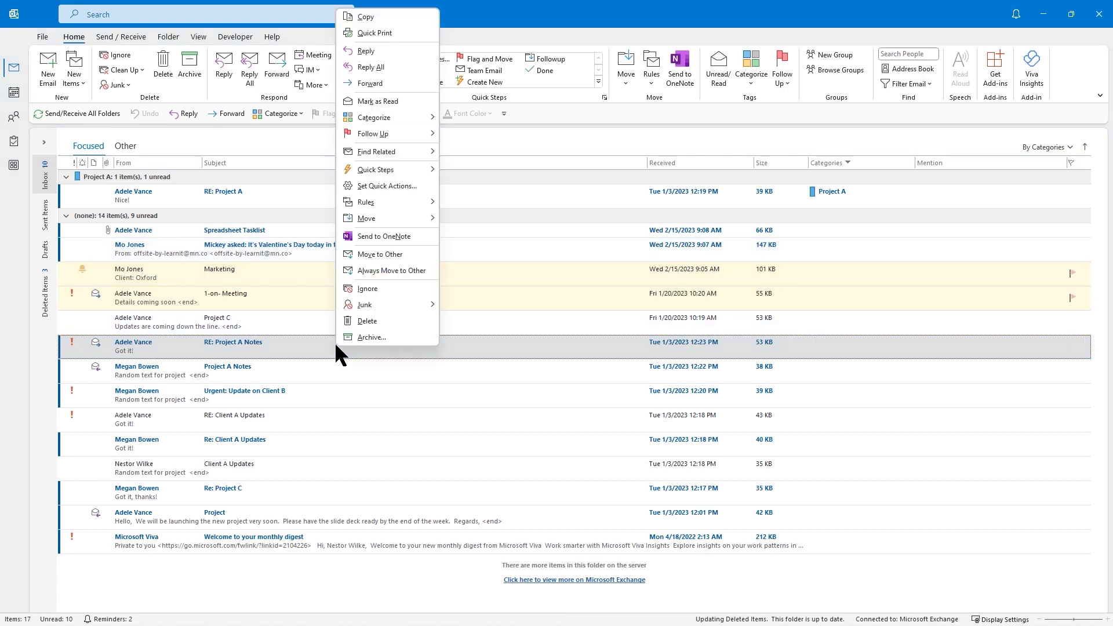
pyautogui.moveTo(422, 168)
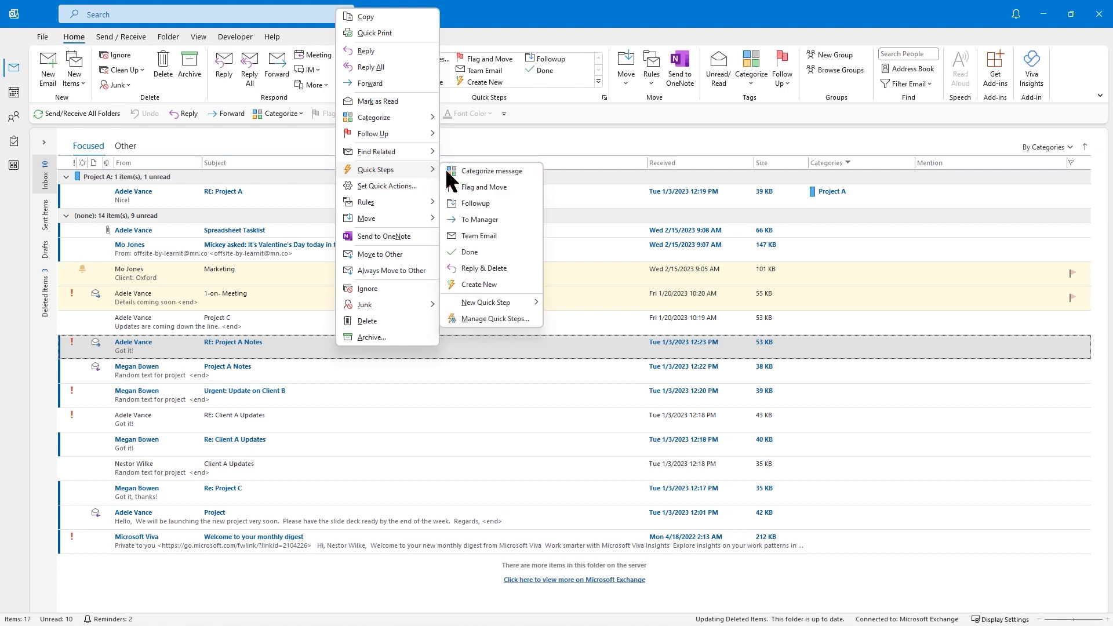
pyautogui.click(504, 168)
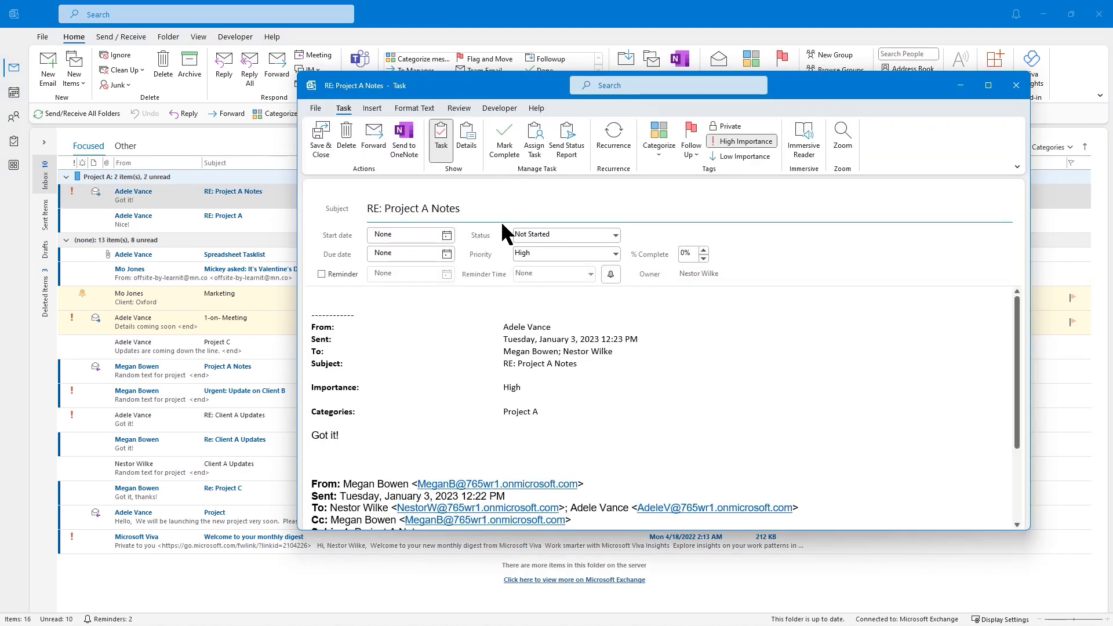
pyautogui.click(322, 131)
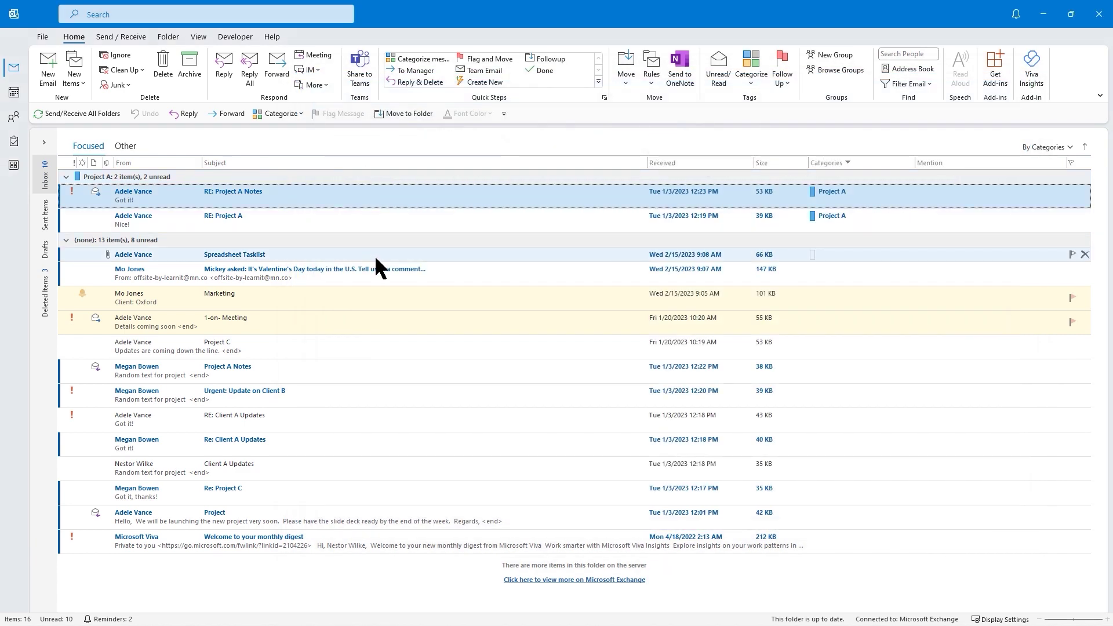
# Review the Categorize message Quick Step in Manage Quick Steps and close the dialog without changes.
pyautogui.click(598, 80)
pyautogui.moveTo(597, 102)
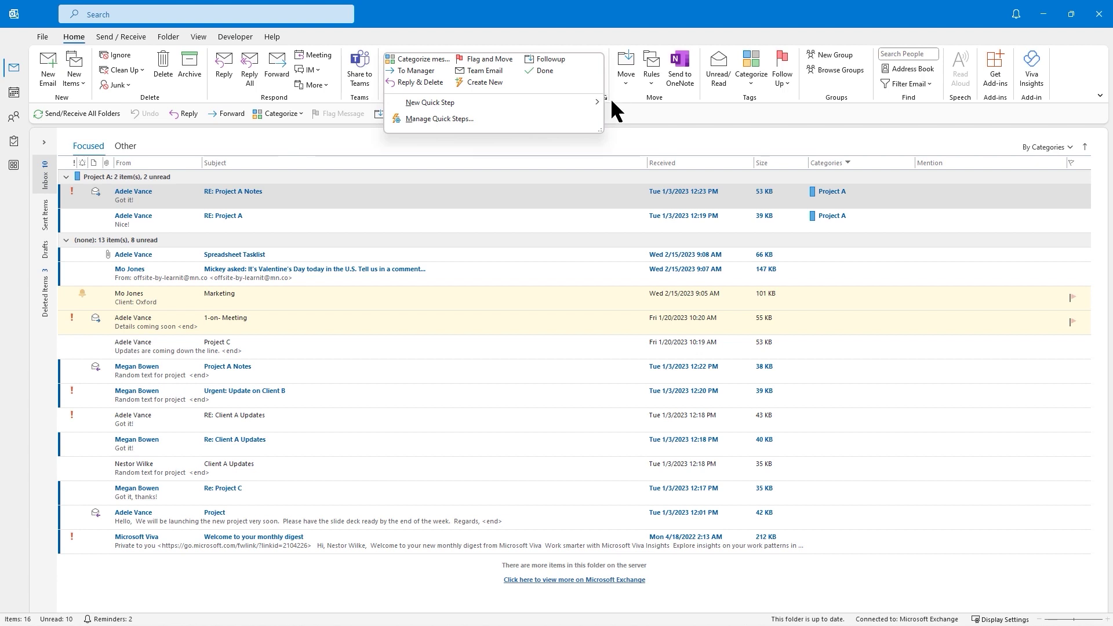
pyautogui.click(579, 118)
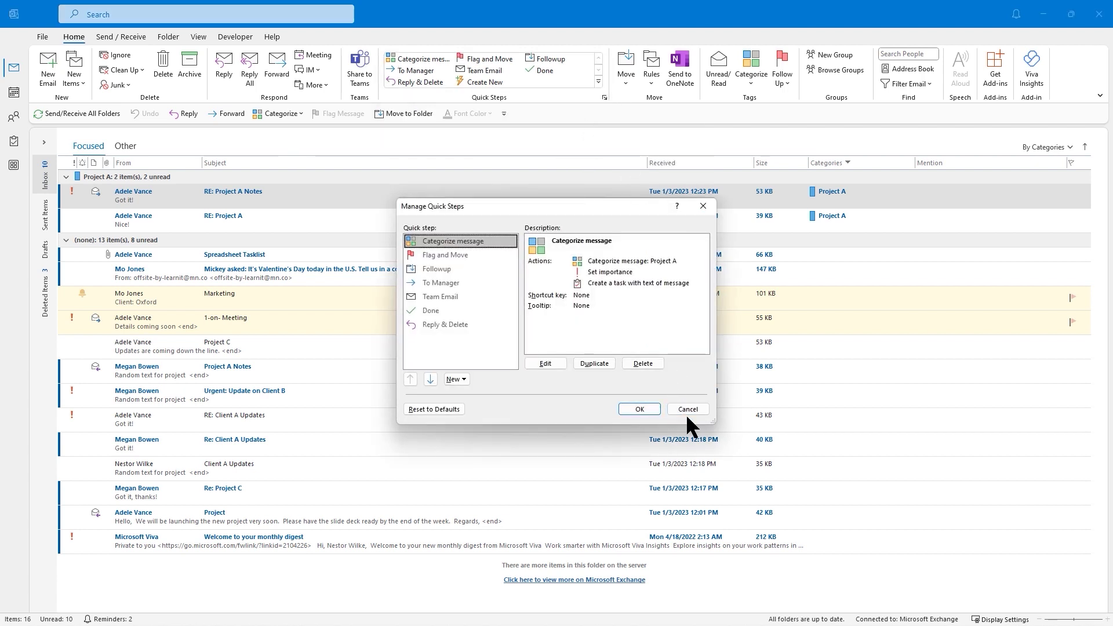
pyautogui.click(689, 409)
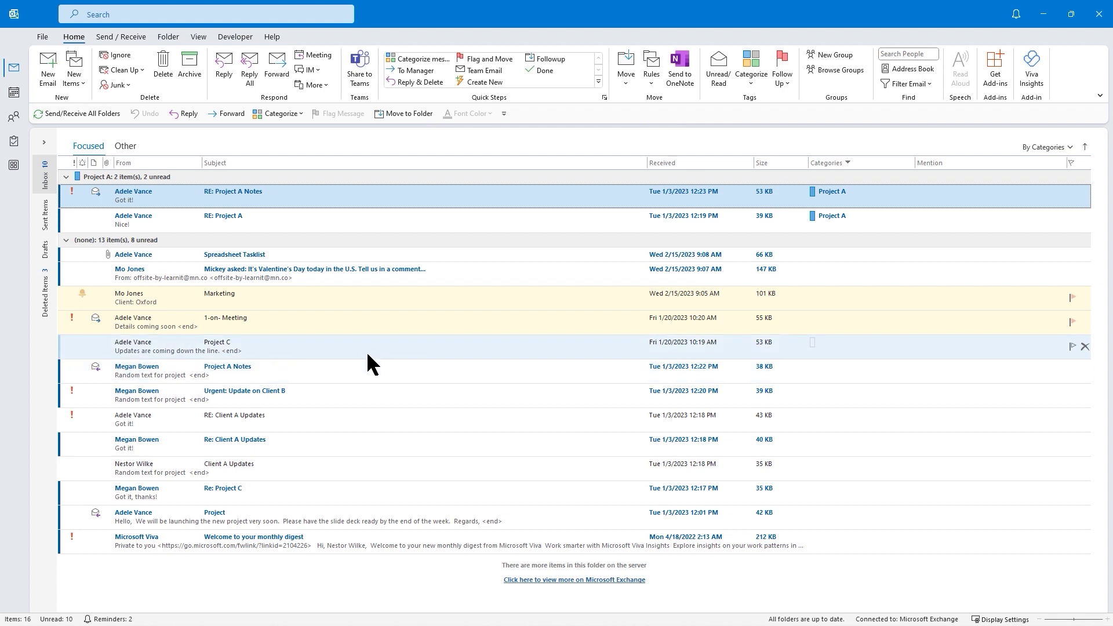
# Open the conditional formatting rules in the Inbox view settings and check the Unread group headers rule.
pyautogui.click(199, 36)
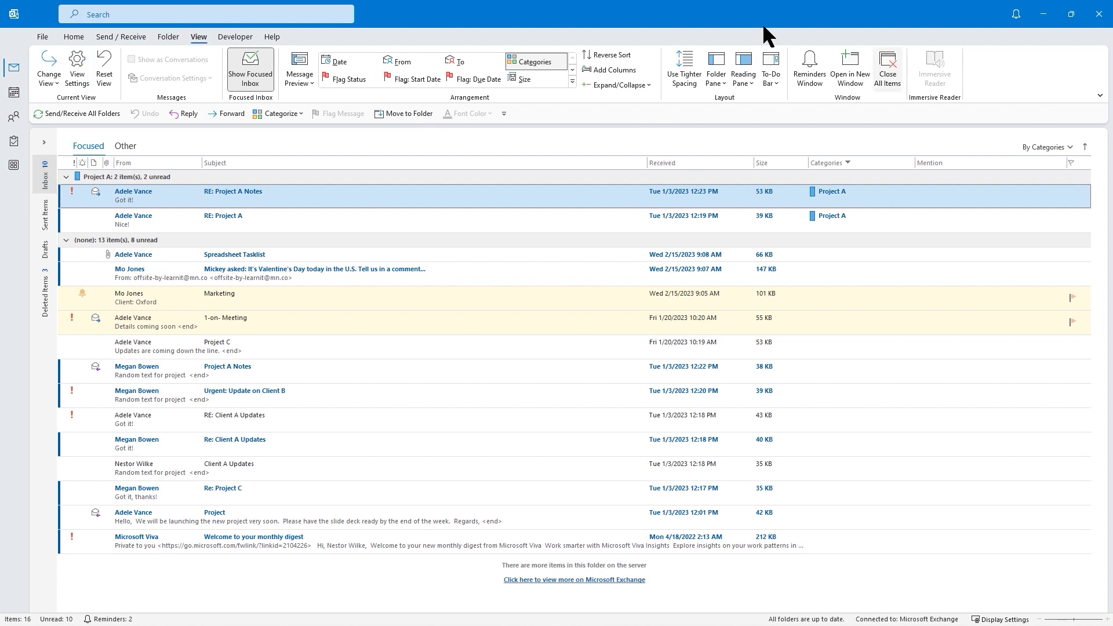
pyautogui.click(78, 61)
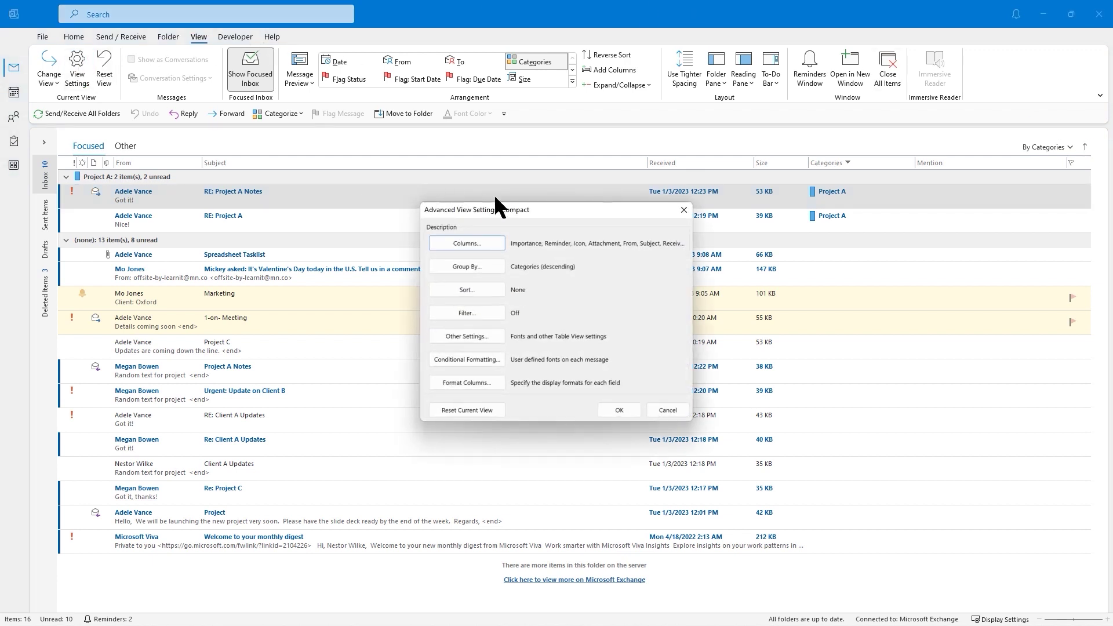
pyautogui.moveTo(514, 209); pyautogui.dragTo(417, 148)
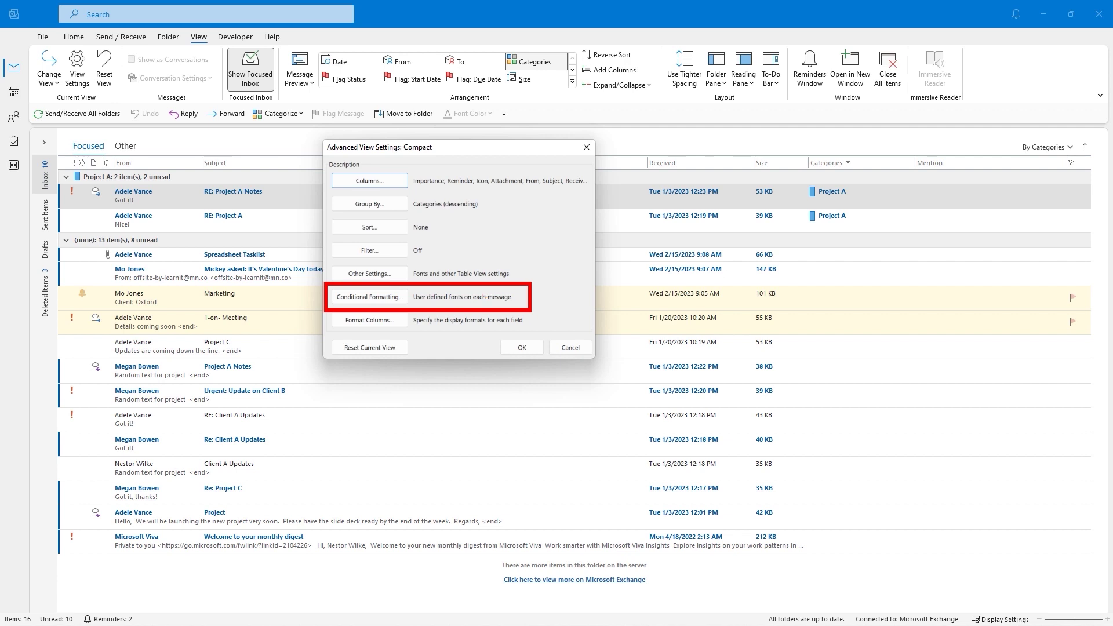
pyautogui.click(394, 298)
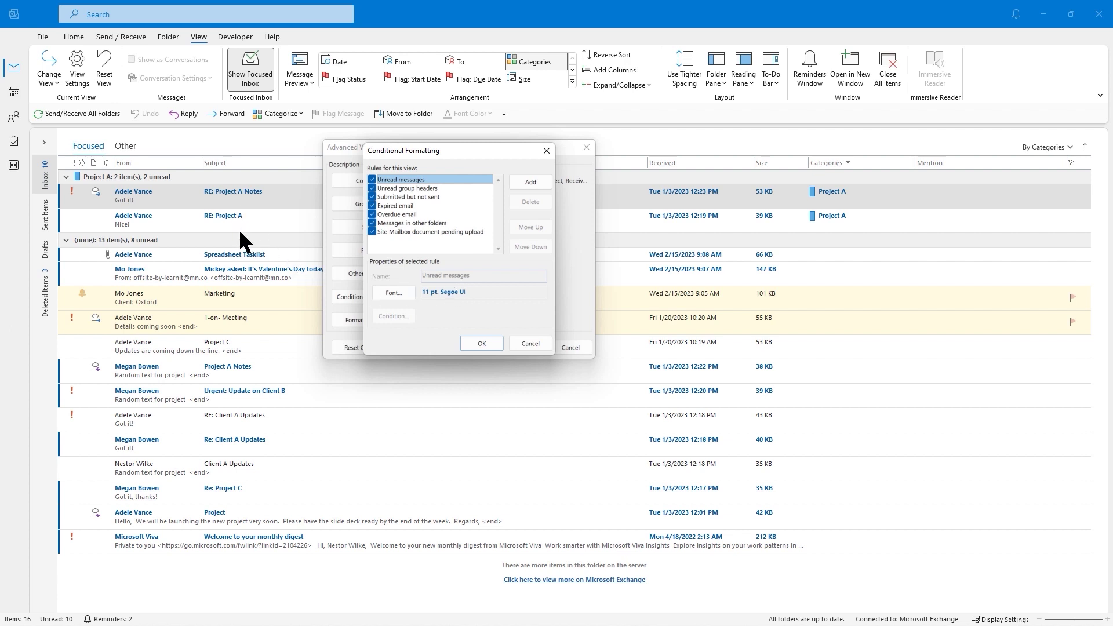
pyautogui.click(414, 189)
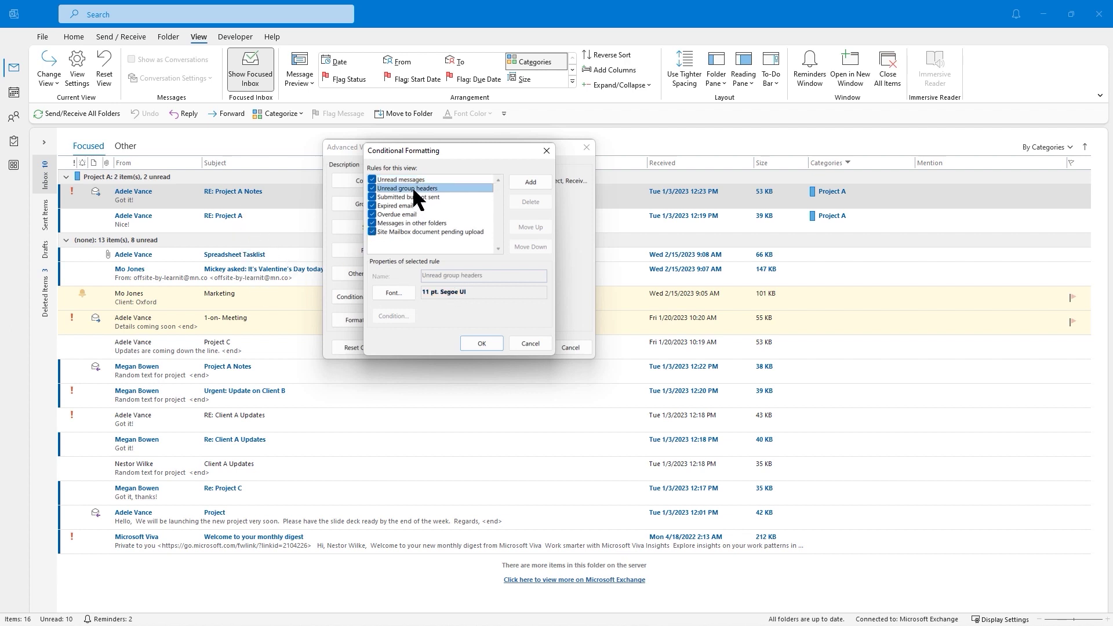
# Add a new conditional formatting rule named "Manager".
pyautogui.click(523, 181)
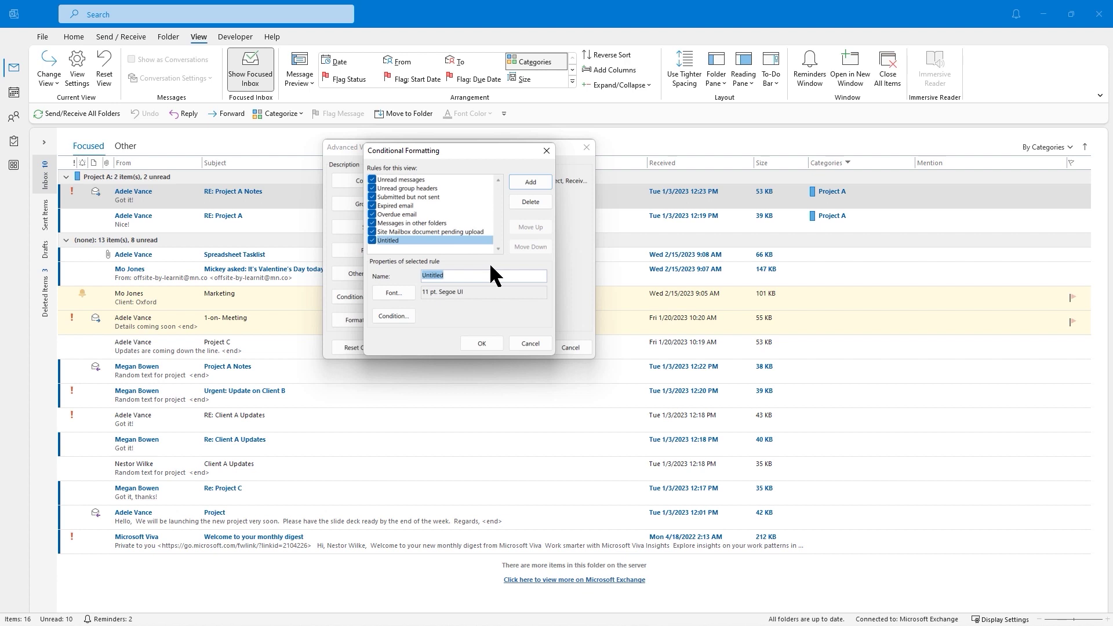
pyautogui.write('MAnager')
pyautogui.press('BackSpace')
pyautogui.press('BackSpace')
pyautogui.press('BackSpace')
pyautogui.press('BackSpace')
pyautogui.press('BackSpace')
pyautogui.press('BackSpace')
pyautogui.write('anager')
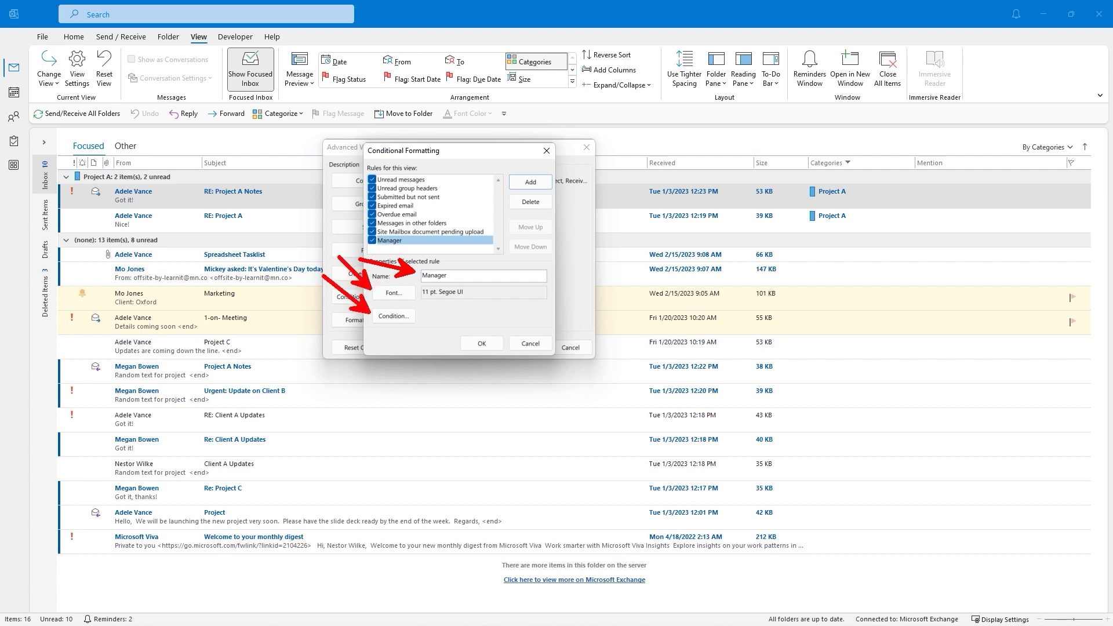
# Set the Manager rule's font to Showcard Gothic with the color Aqua.
pyautogui.click(394, 293)
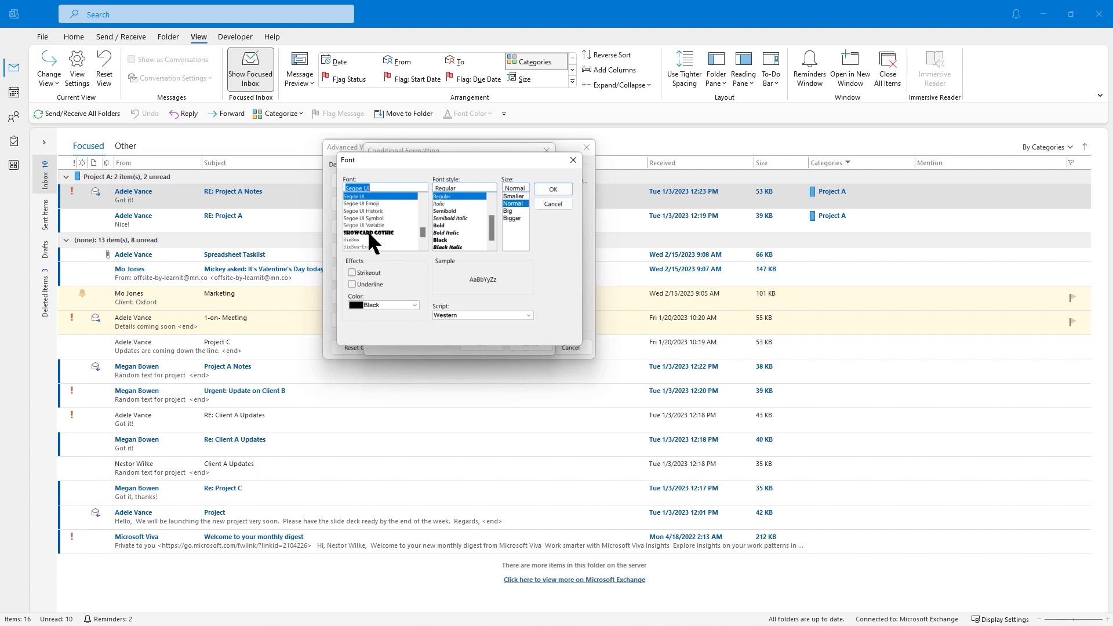
pyautogui.click(368, 232)
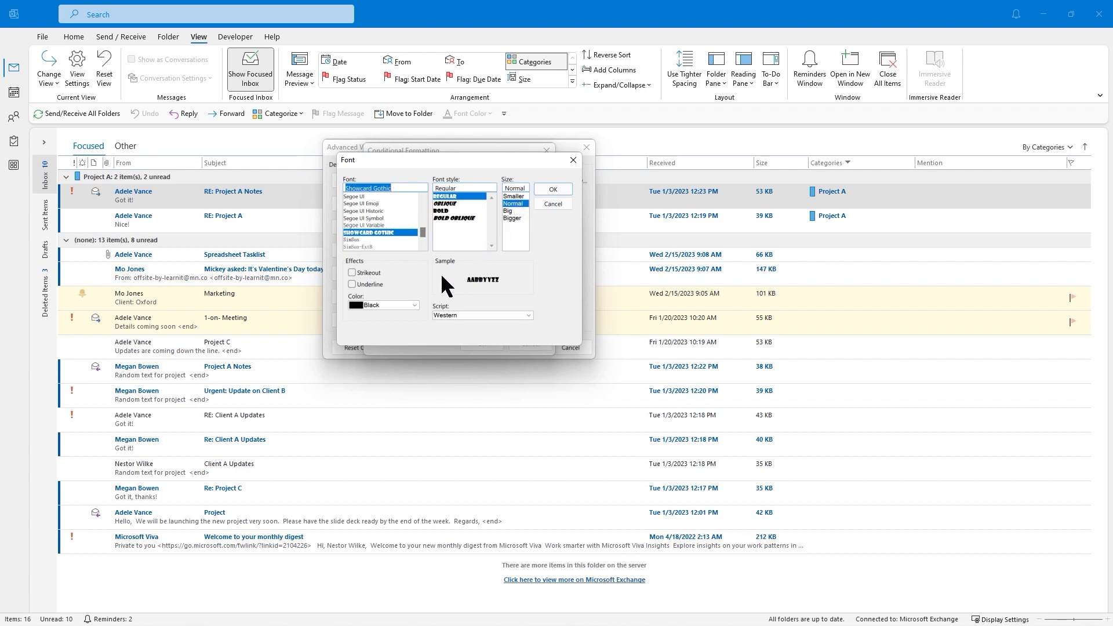
pyautogui.click(416, 304)
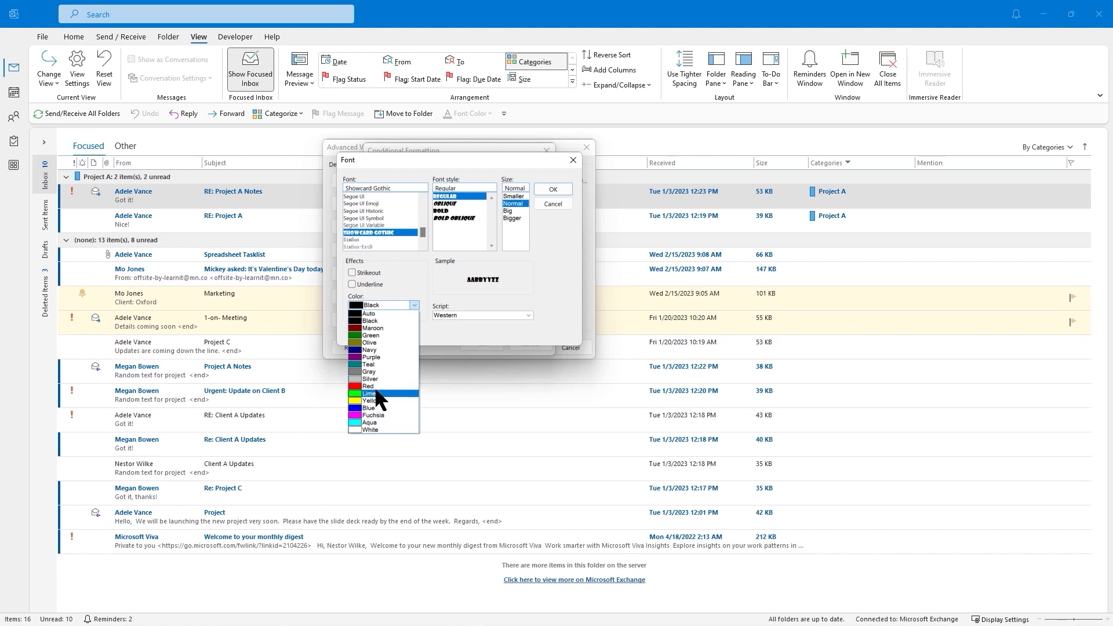
pyautogui.click(373, 422)
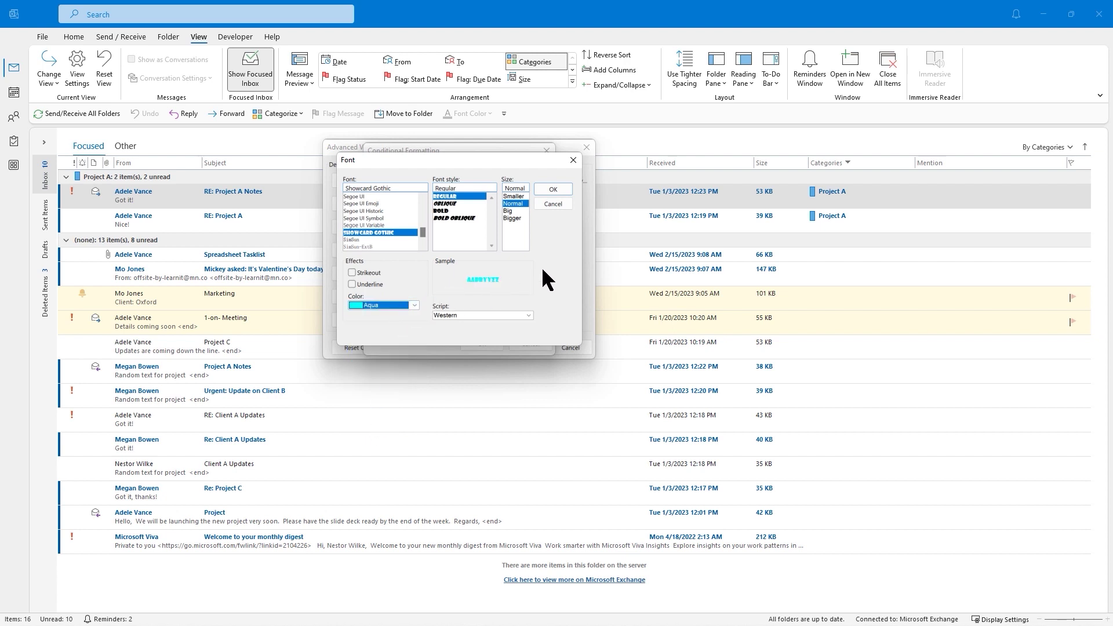
pyautogui.click(556, 189)
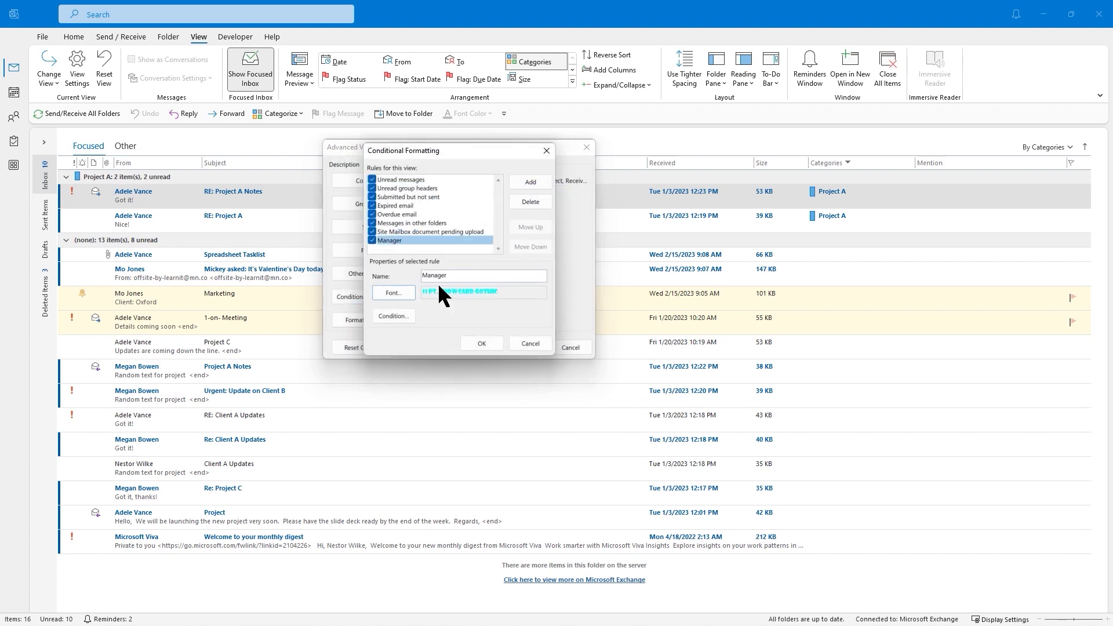
# Set the Manager rule's condition to messages from the manager, picking that contact by searching the address book.
pyautogui.click(394, 316)
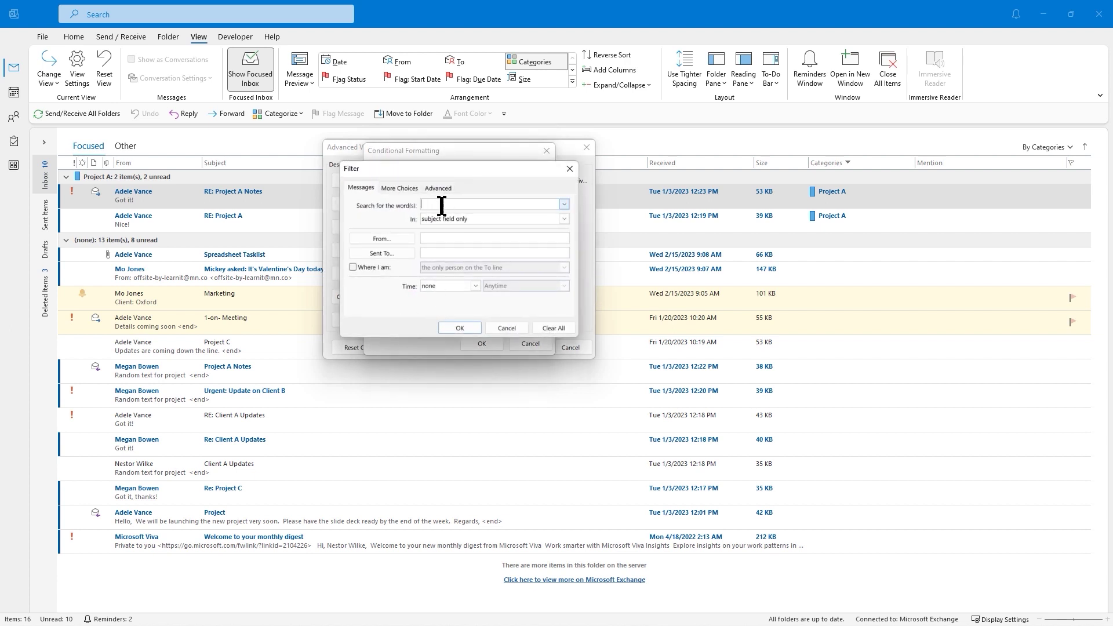
pyautogui.moveTo(456, 167); pyautogui.dragTo(611, 166)
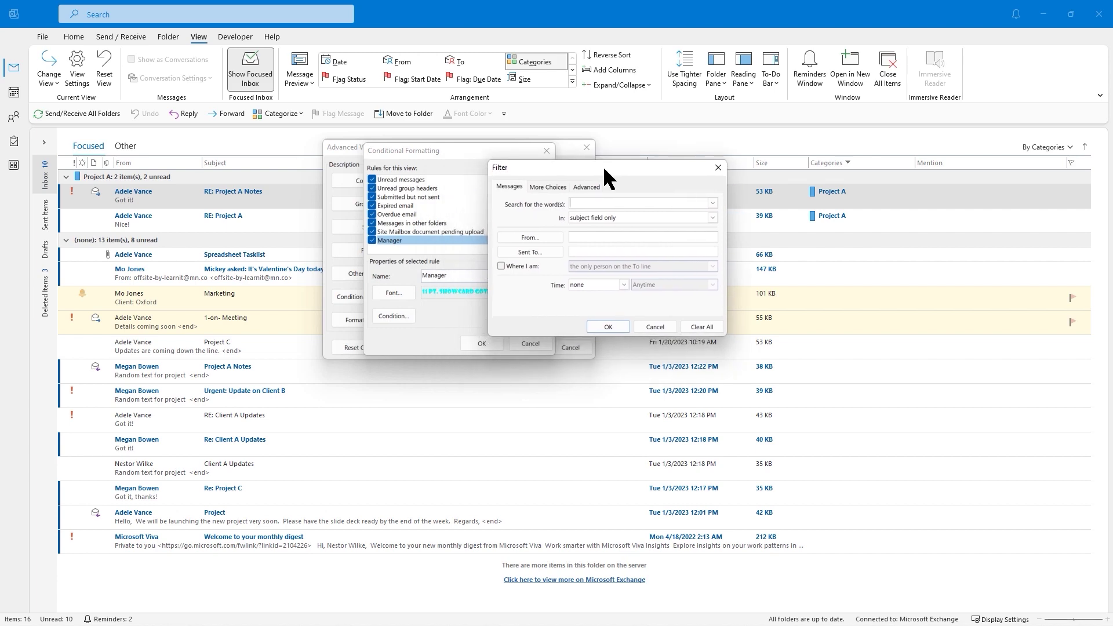
pyautogui.click(544, 238)
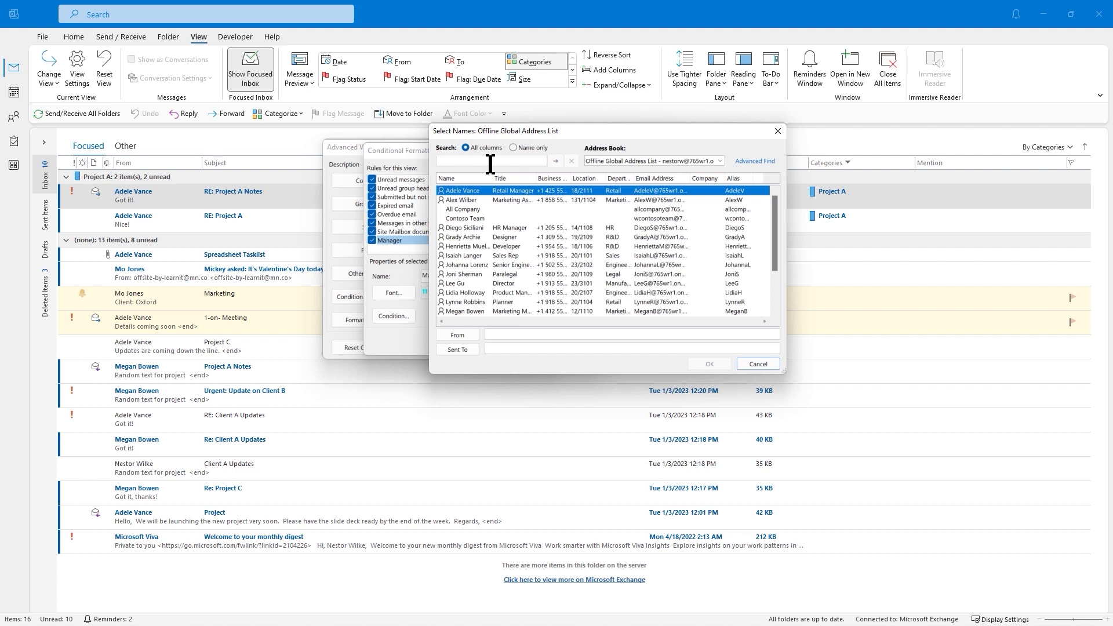
pyautogui.write('megan')
pyautogui.click(556, 157)
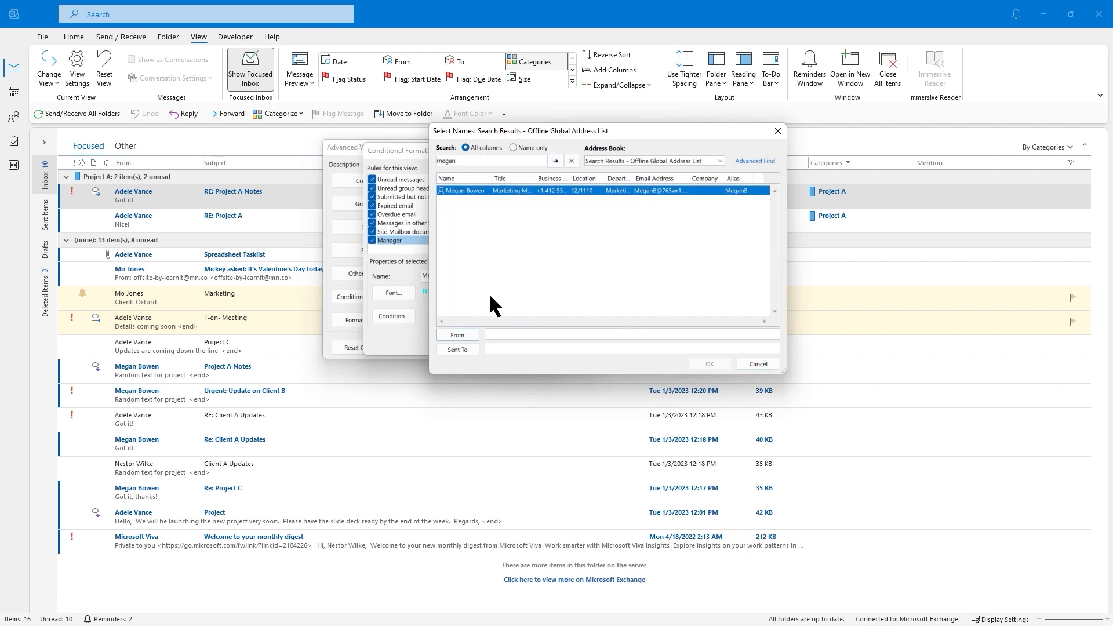
pyautogui.doubleClick(475, 190)
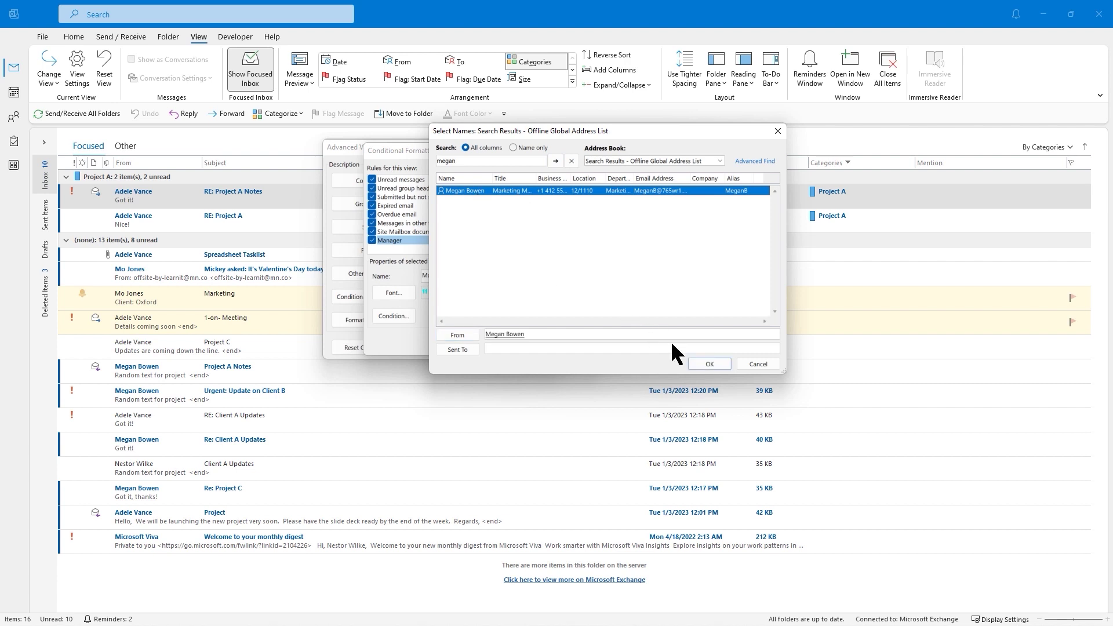
pyautogui.click(711, 364)
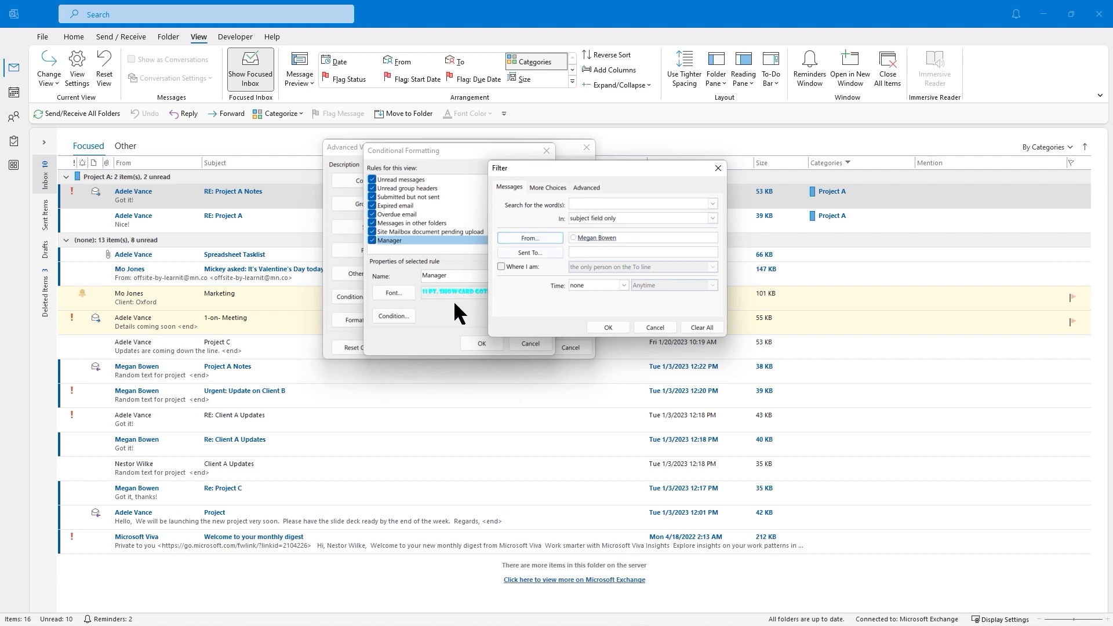
pyautogui.click(607, 324)
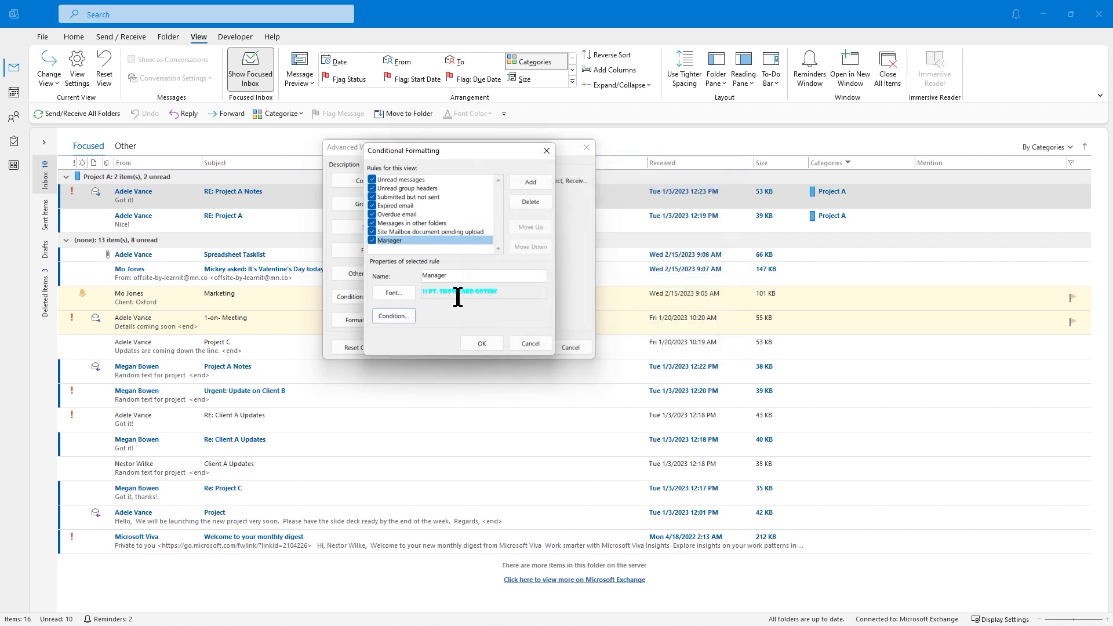
# Change the Manager rule's font color to Red and apply the conditional formatting to the Inbox view.
pyautogui.click(408, 290)
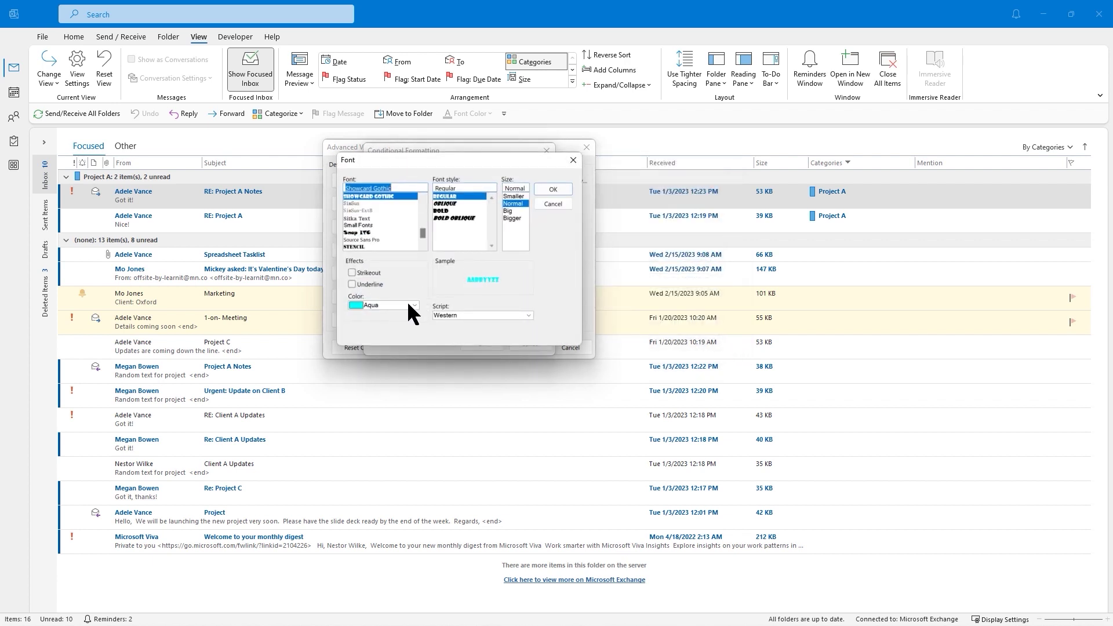
pyautogui.click(414, 305)
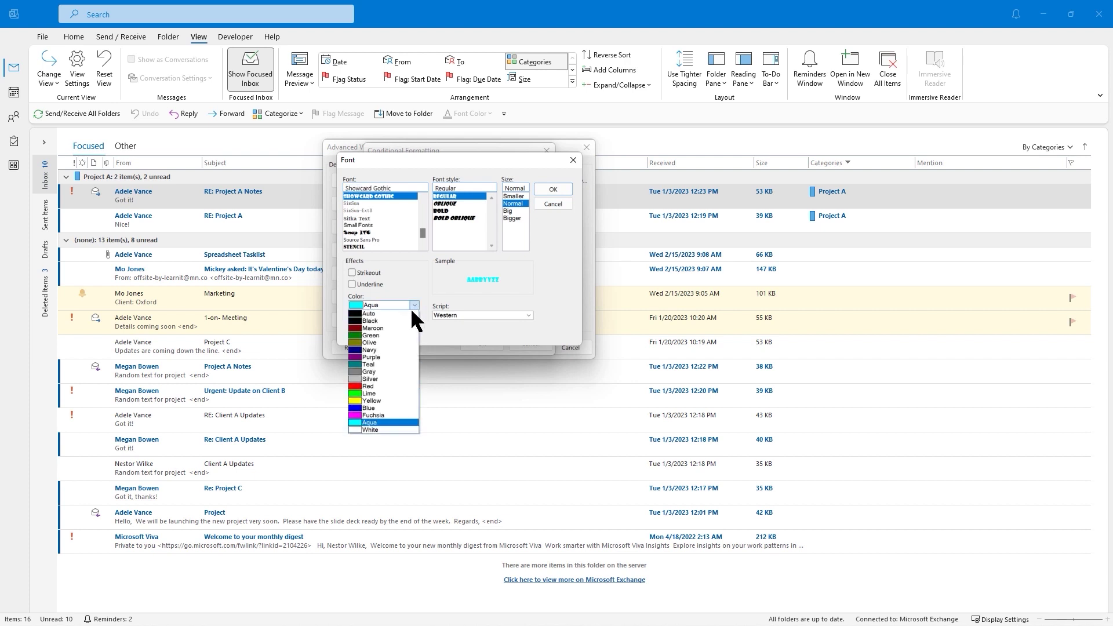
pyautogui.click(375, 386)
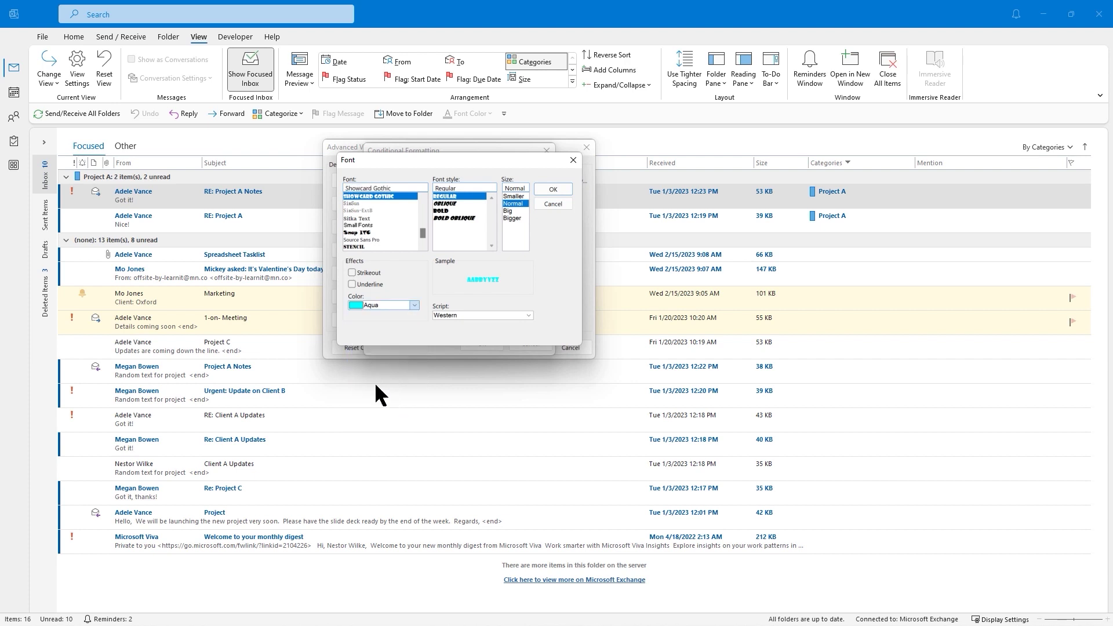
pyautogui.click(554, 190)
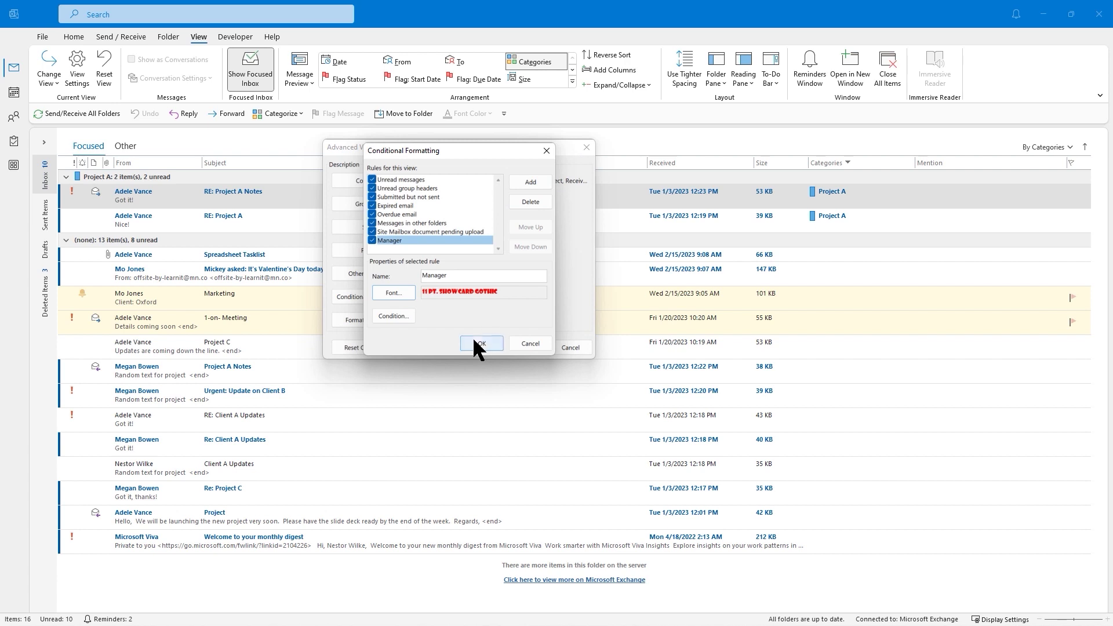
pyautogui.click(482, 344)
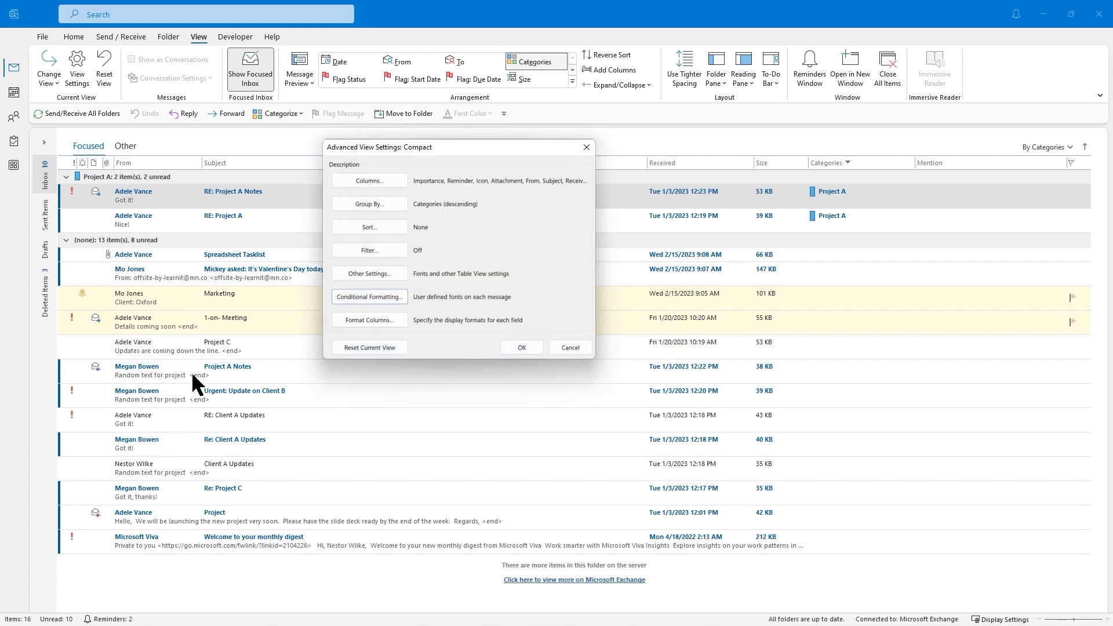
pyautogui.click(525, 346)
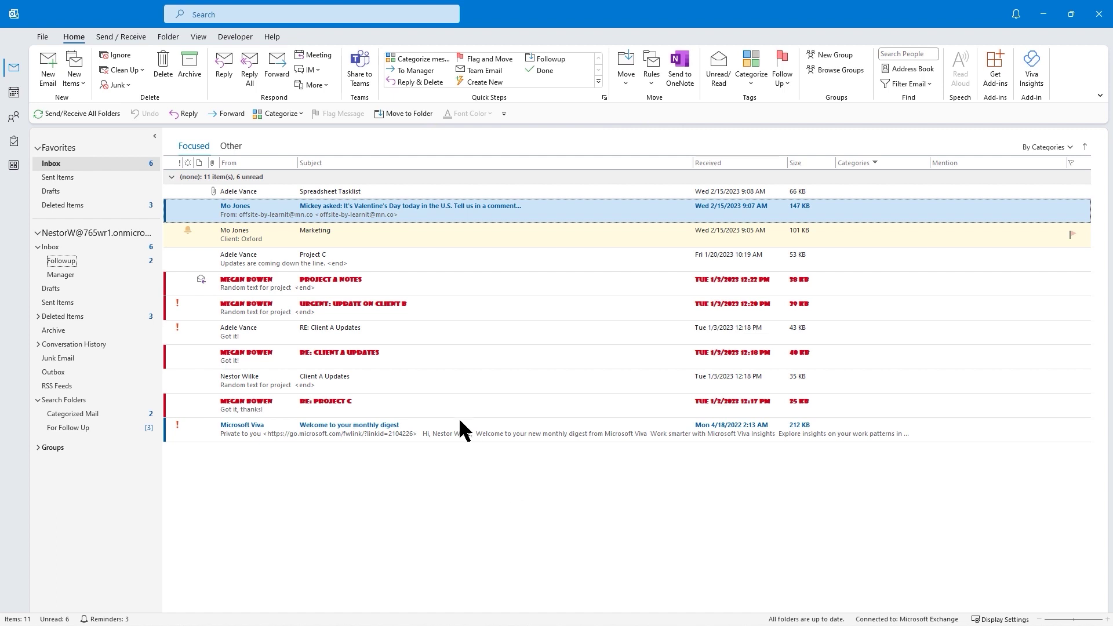
# Open Rules and Alerts and review the descriptions of the existing e-mail rules, including the conditions and folder of Project X.
pyautogui.click(44, 35)
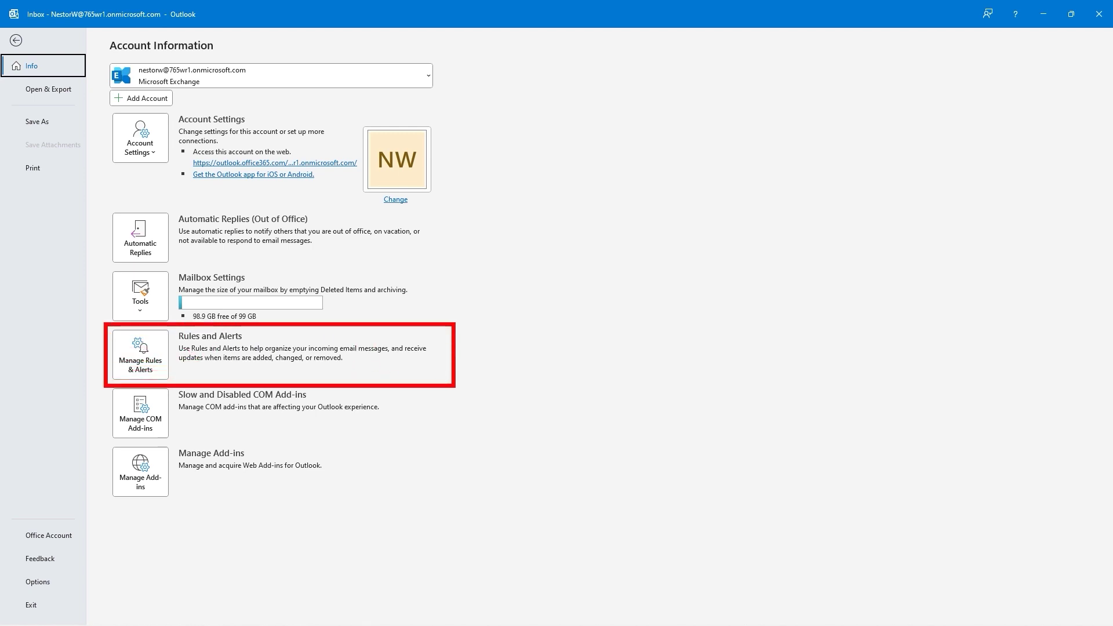
pyautogui.click(145, 348)
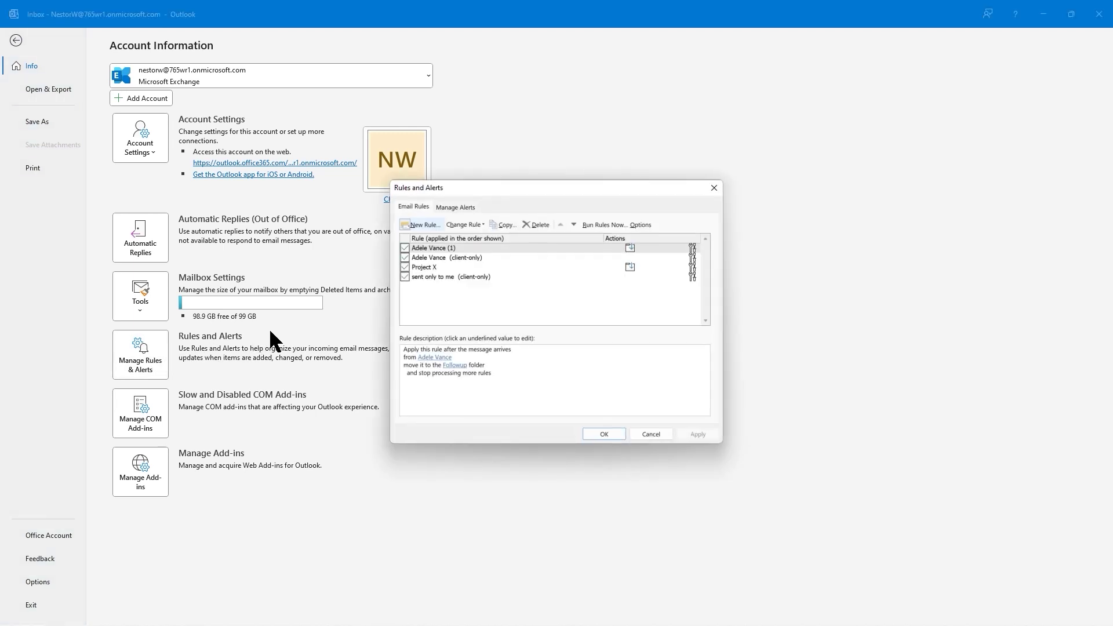
pyautogui.moveTo(470, 191); pyautogui.dragTo(162, 51)
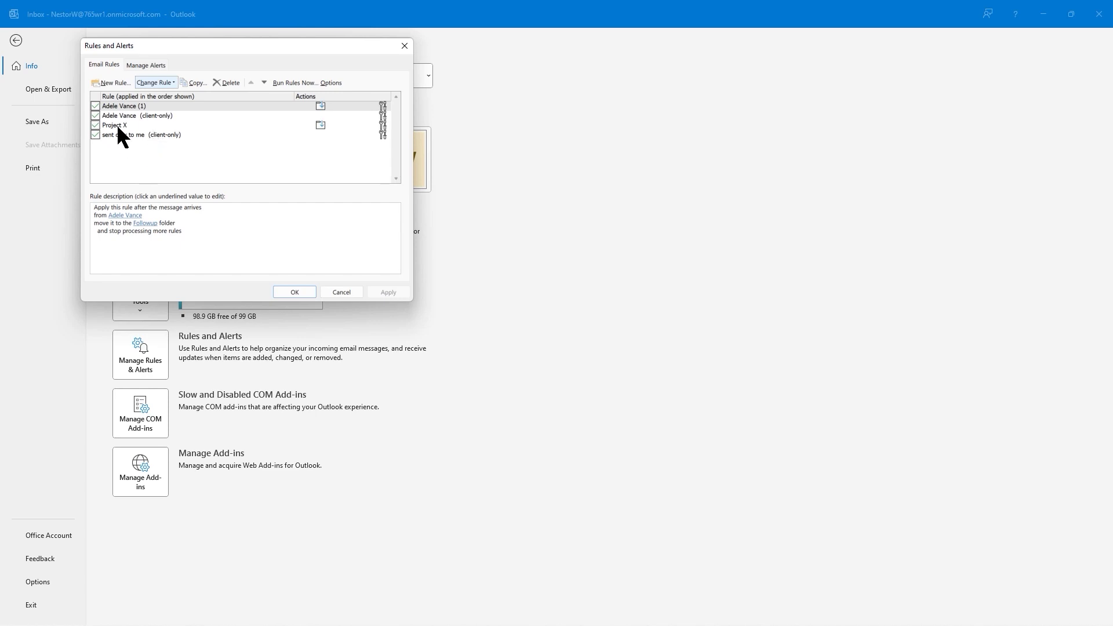
pyautogui.click(132, 115)
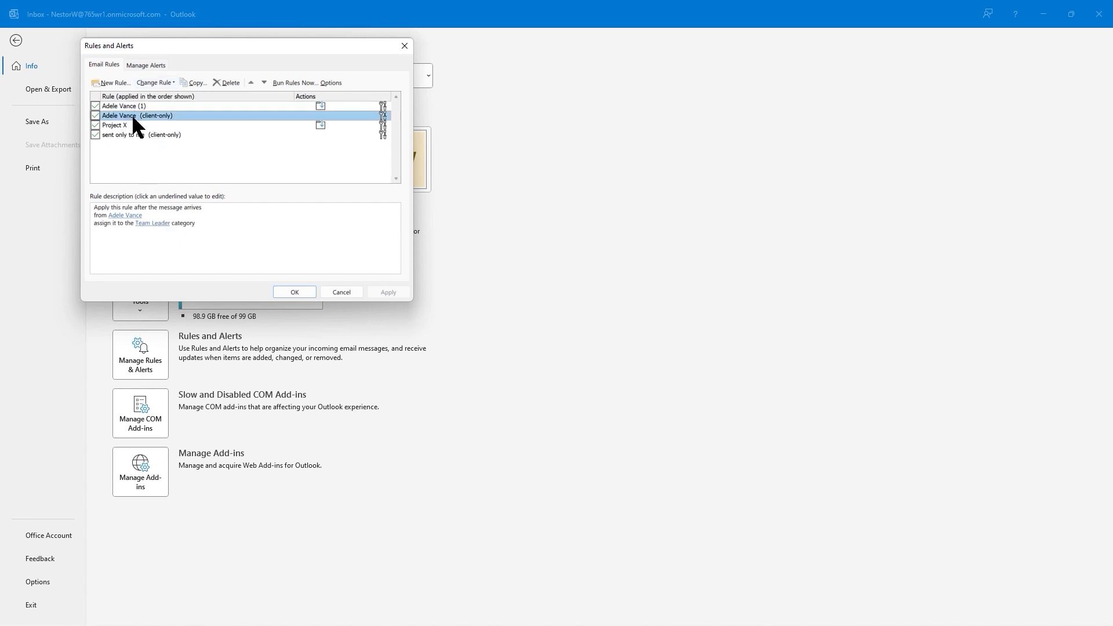
pyautogui.click(119, 125)
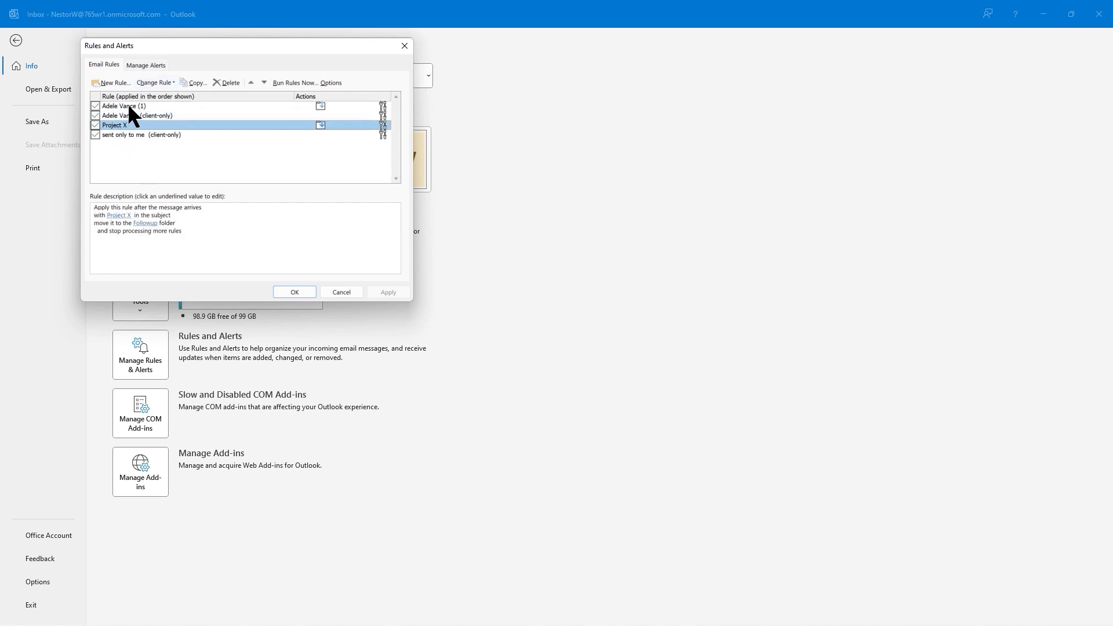
pyautogui.click(129, 106)
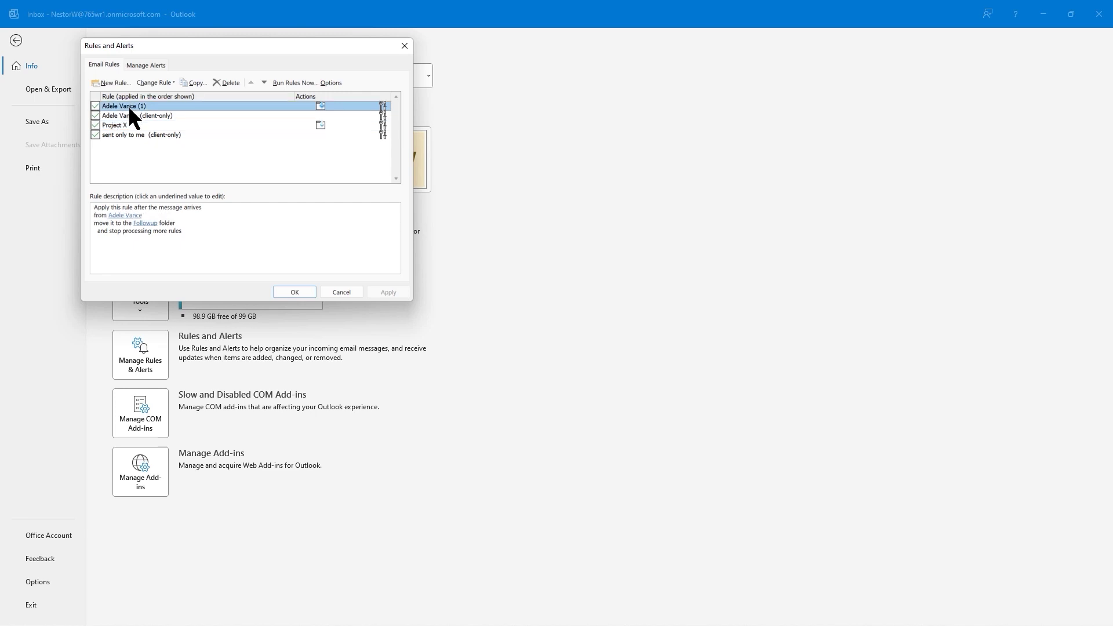
pyautogui.click(179, 224)
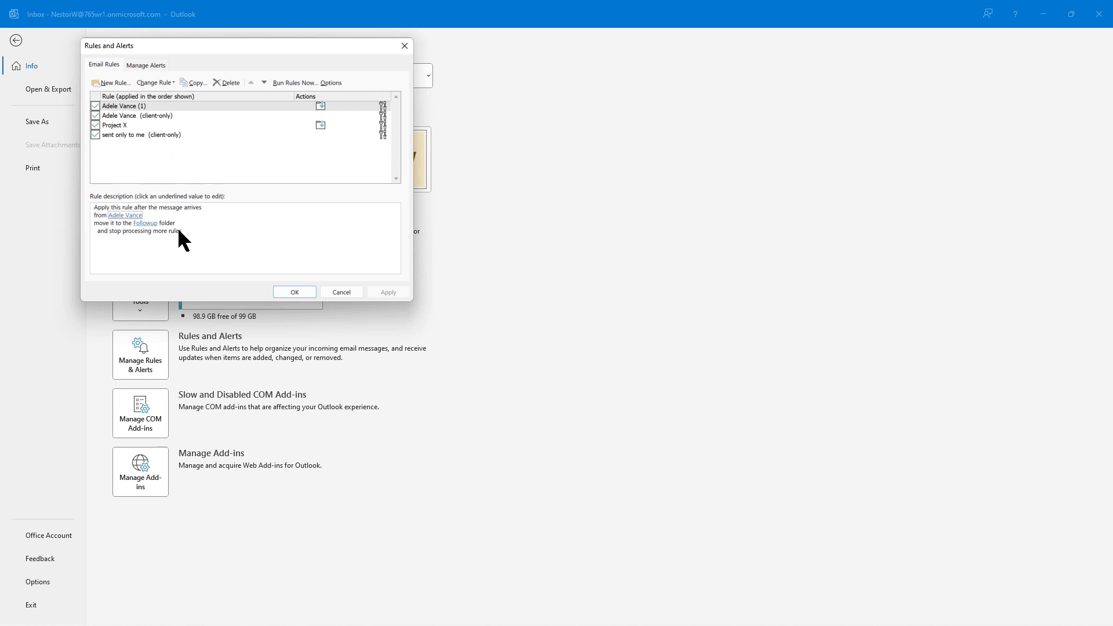
pyautogui.click(117, 123)
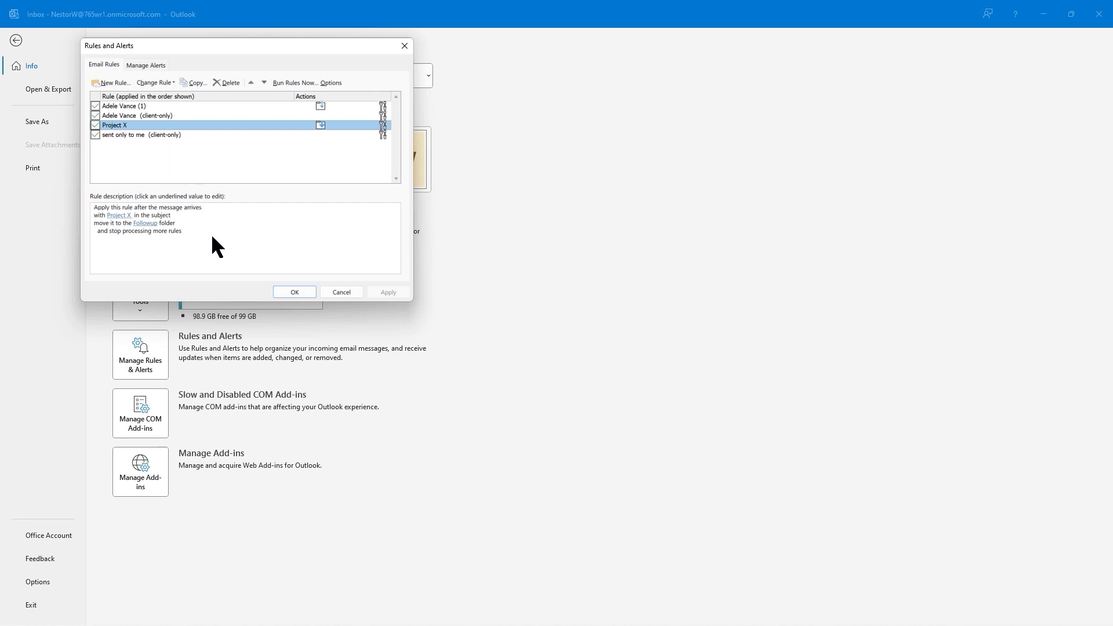
pyautogui.click(116, 216)
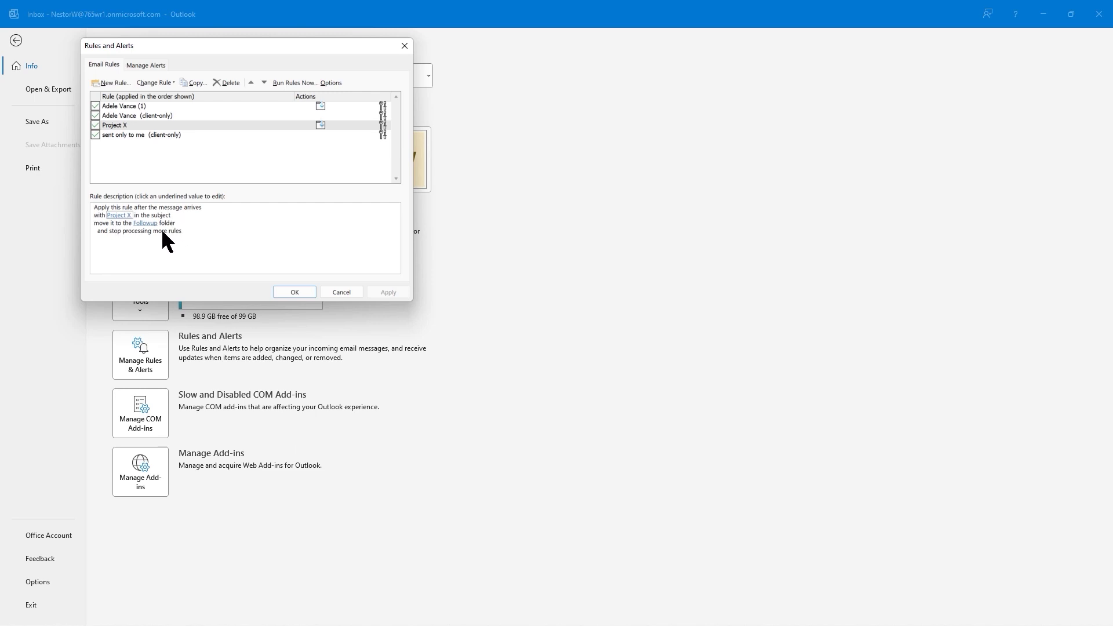
pyautogui.press('Tab')
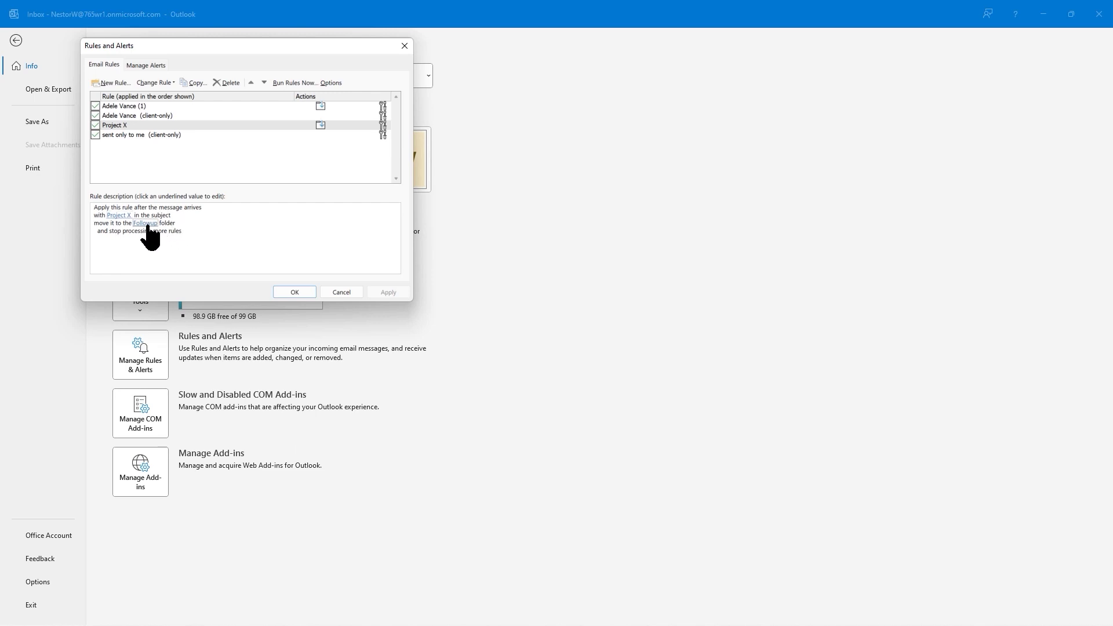
# Start a new e-mail rule and examine the templates for moving, flagging and alerting, plus the blank rules for received and sent messages.
pyautogui.click(108, 83)
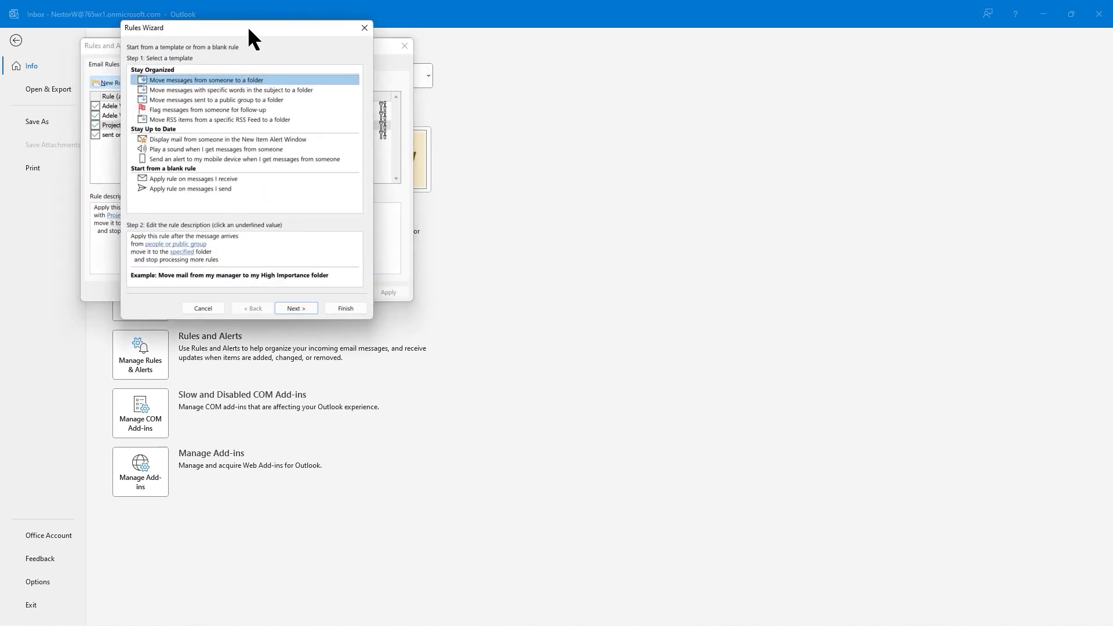
pyautogui.moveTo(248, 26); pyautogui.dragTo(212, 41)
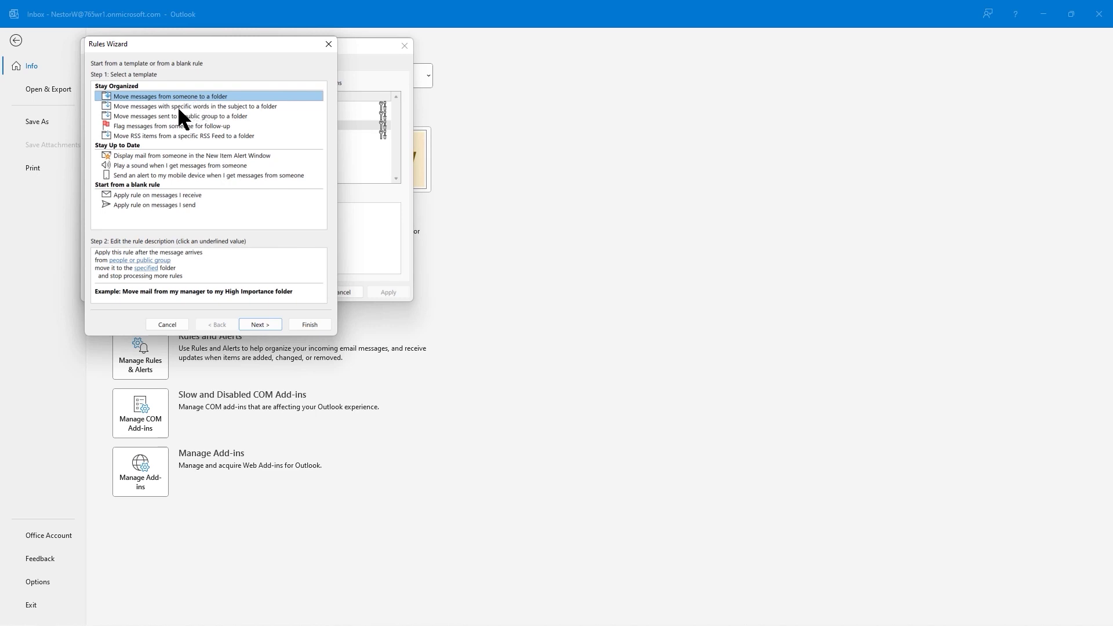
pyautogui.click(129, 260)
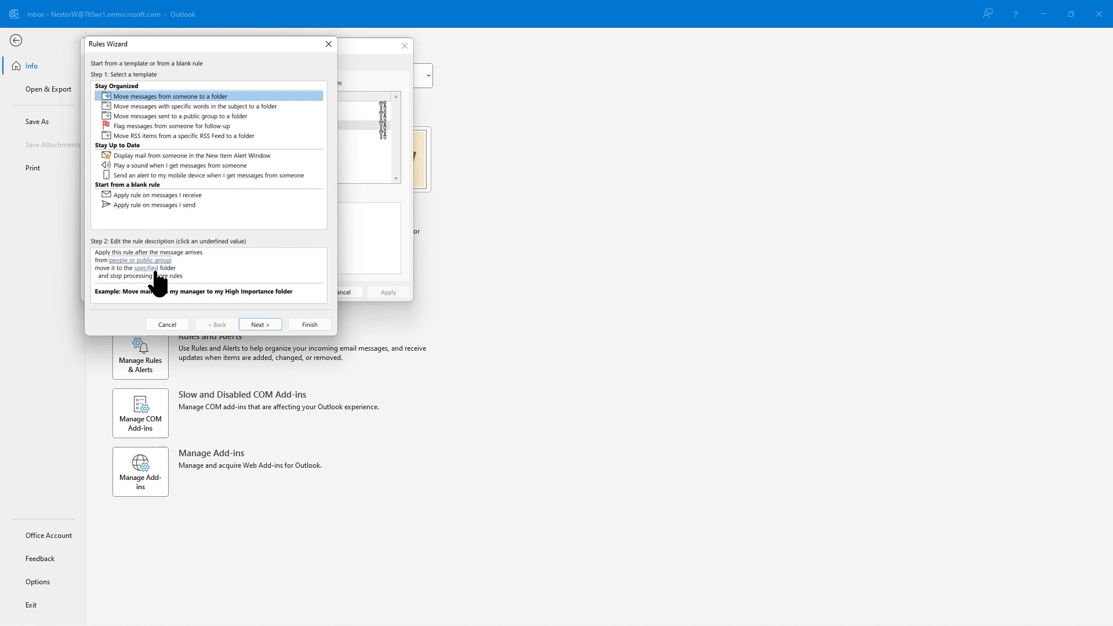
pyautogui.click(158, 107)
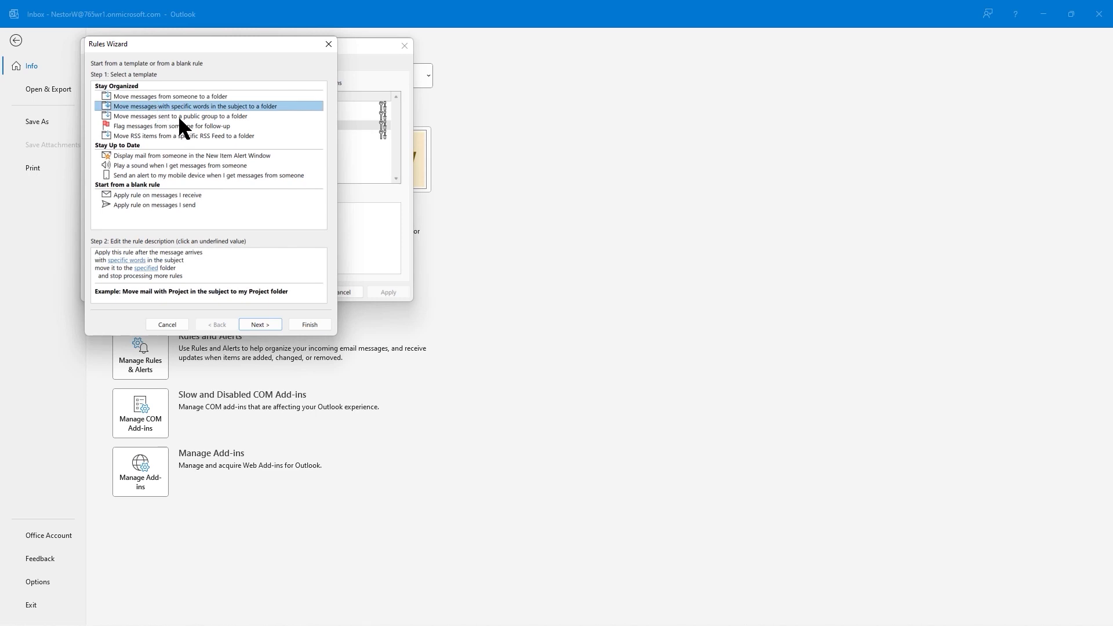
pyautogui.click(149, 116)
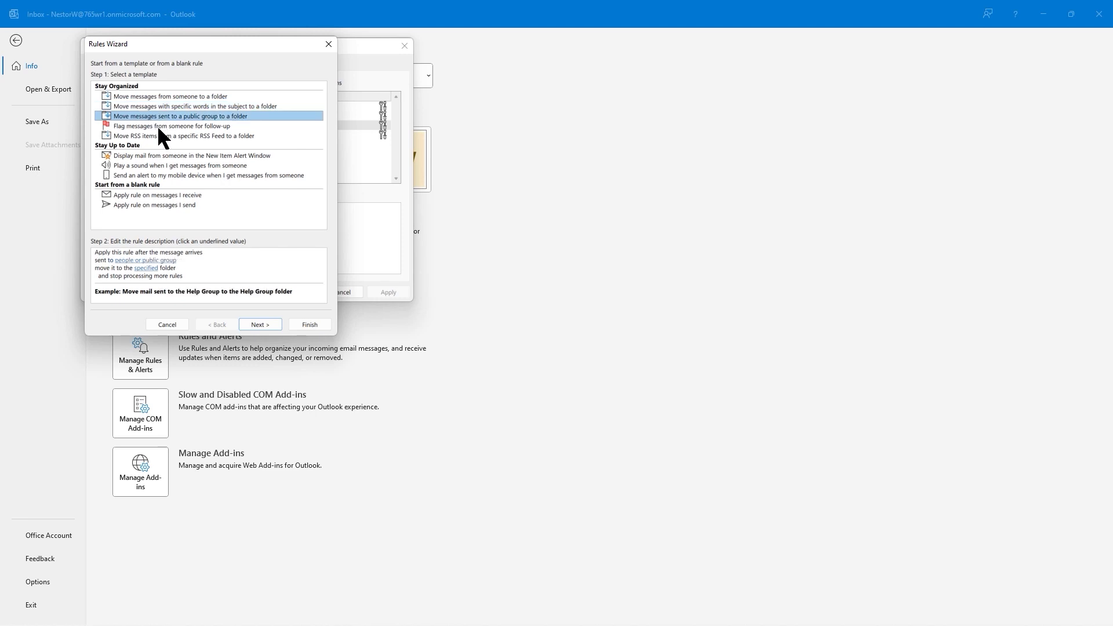
pyautogui.click(155, 126)
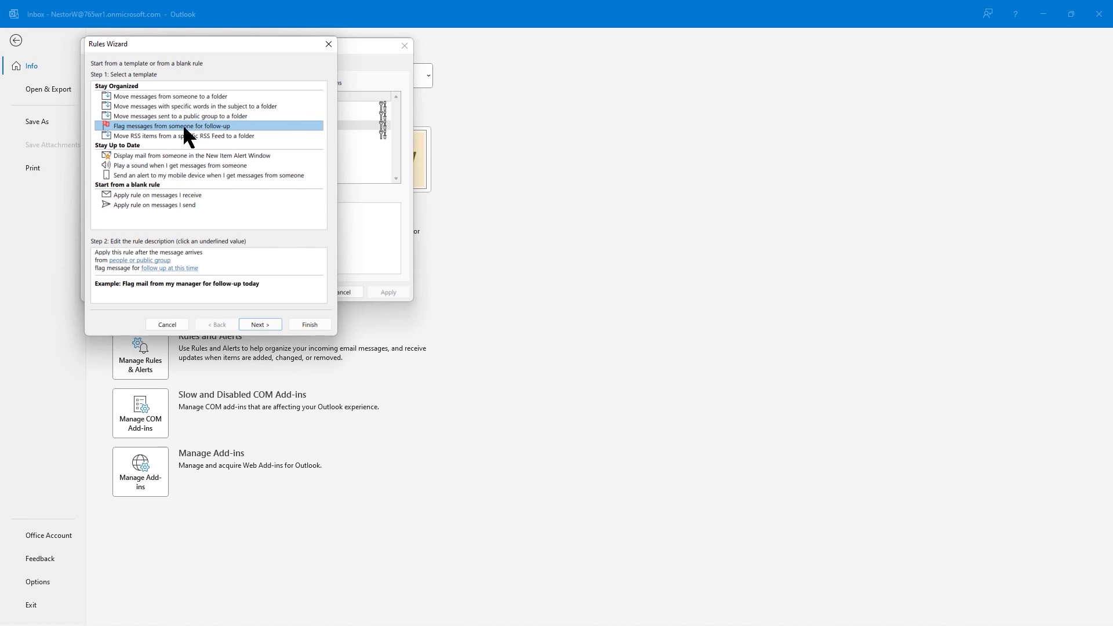
pyautogui.click(151, 156)
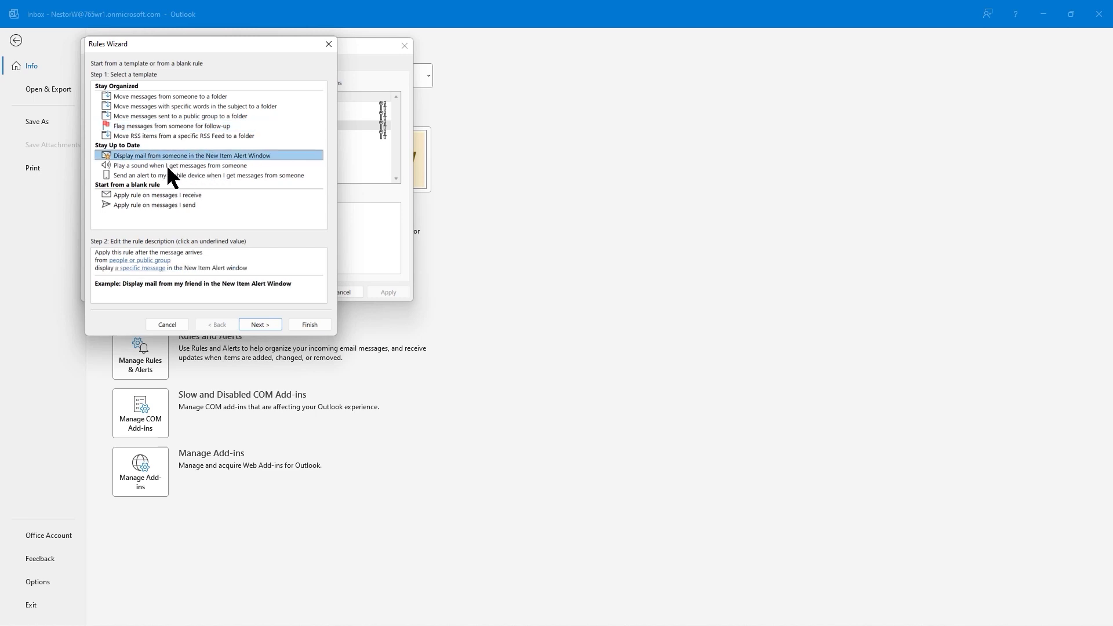
pyautogui.click(149, 197)
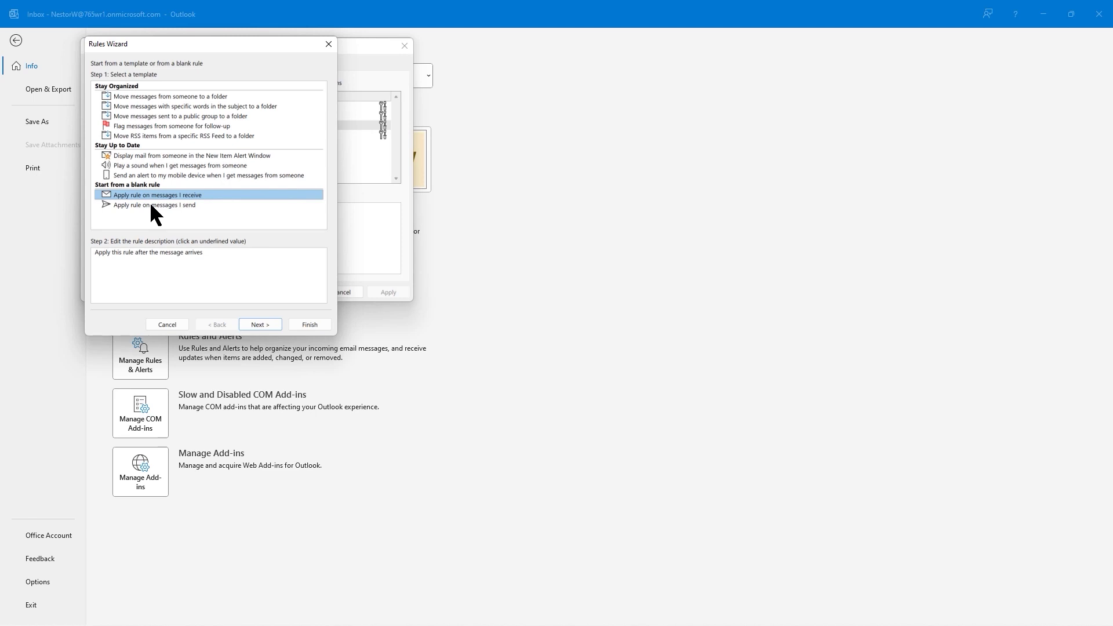
pyautogui.click(151, 204)
pyautogui.click(154, 193)
# Base the new rule on flagging messages from someone for follow-up, with the manufacturing director from the address book as sender.
pyautogui.click(148, 124)
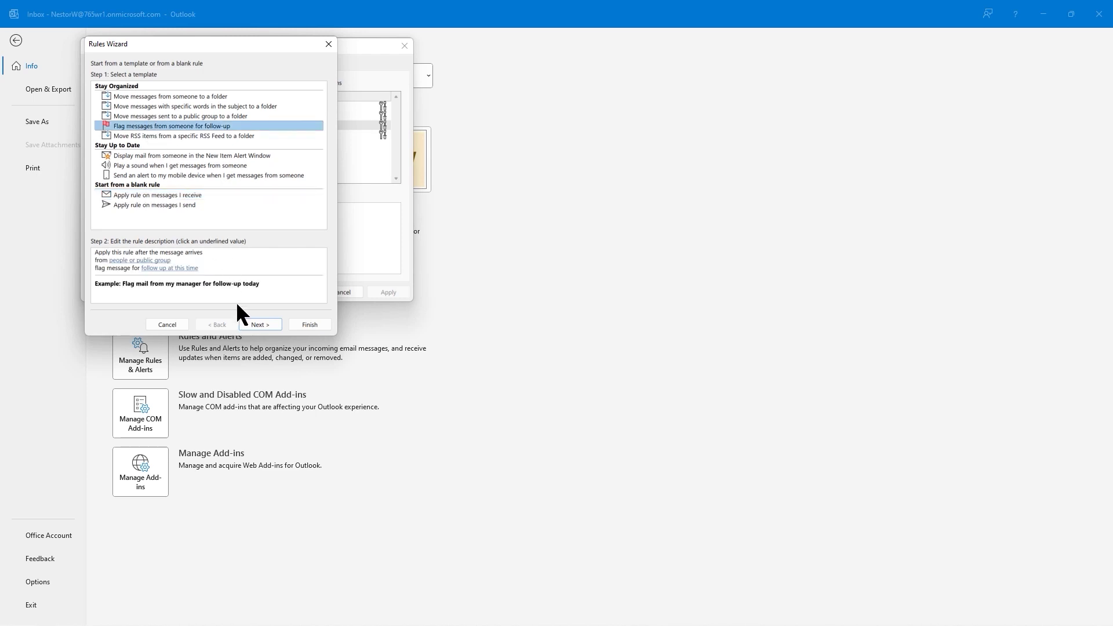
pyautogui.click(120, 262)
pyautogui.click(168, 269)
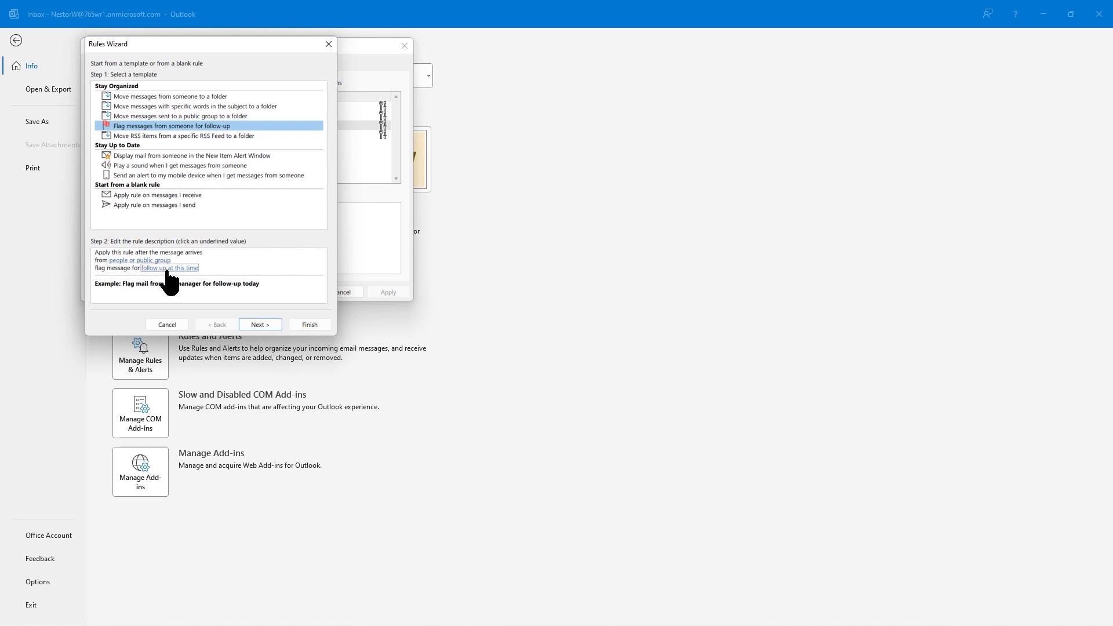
pyautogui.click(126, 262)
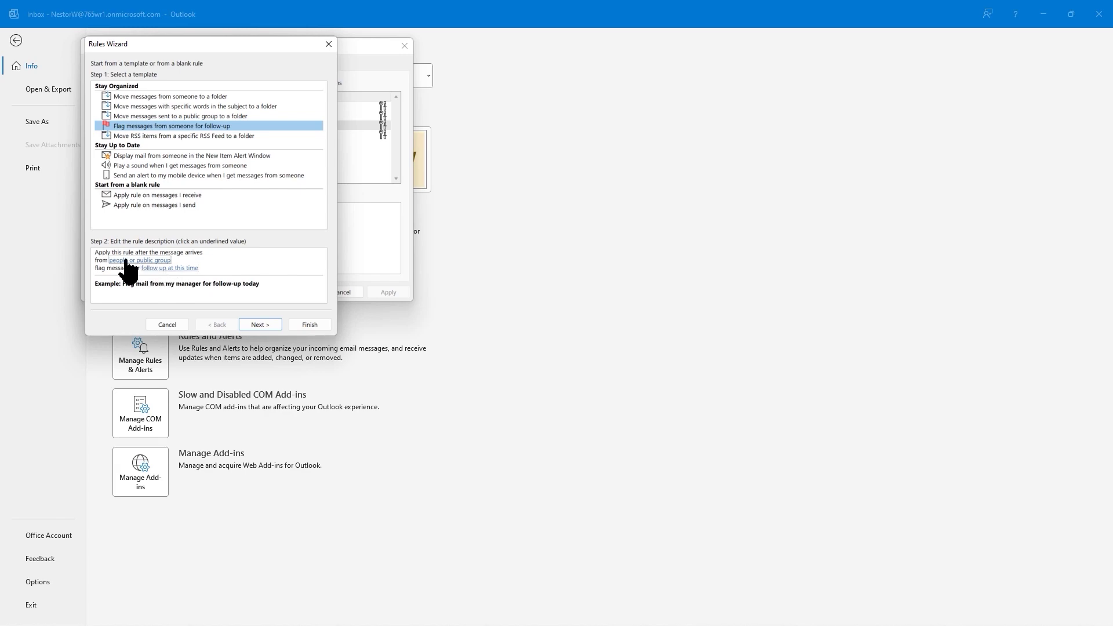
pyautogui.click(125, 262)
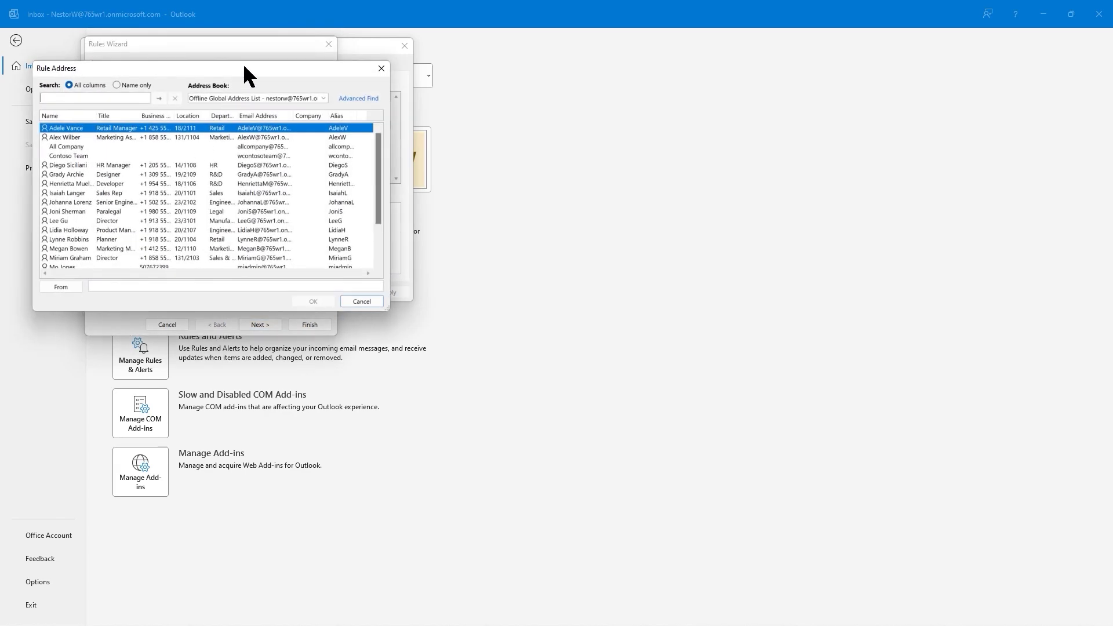
pyautogui.moveTo(243, 72); pyautogui.dragTo(542, 109)
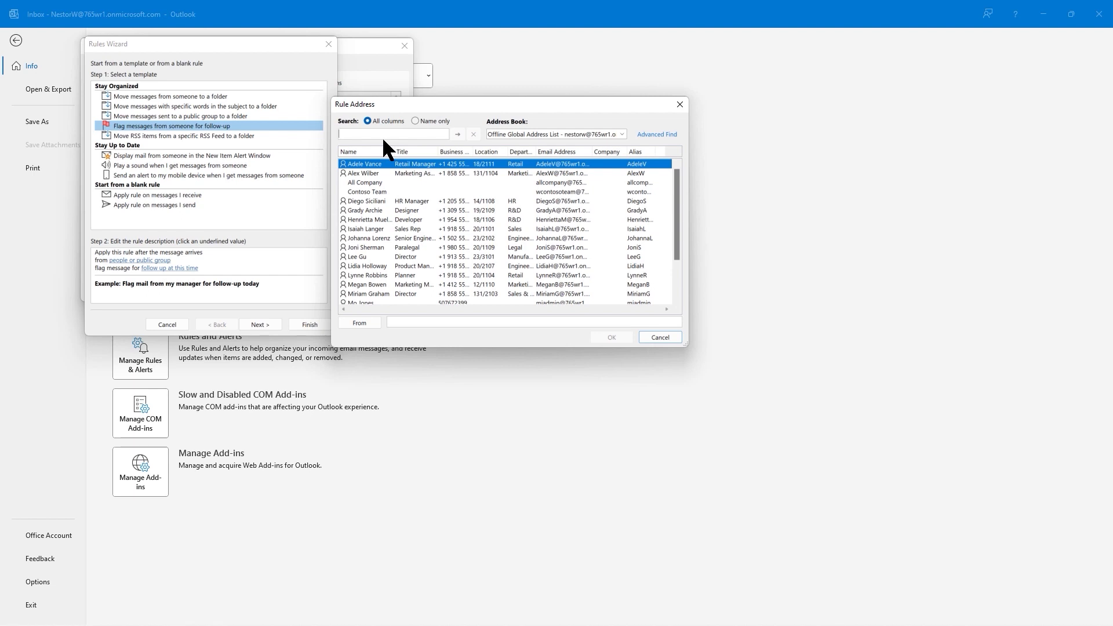
pyautogui.doubleClick(357, 255)
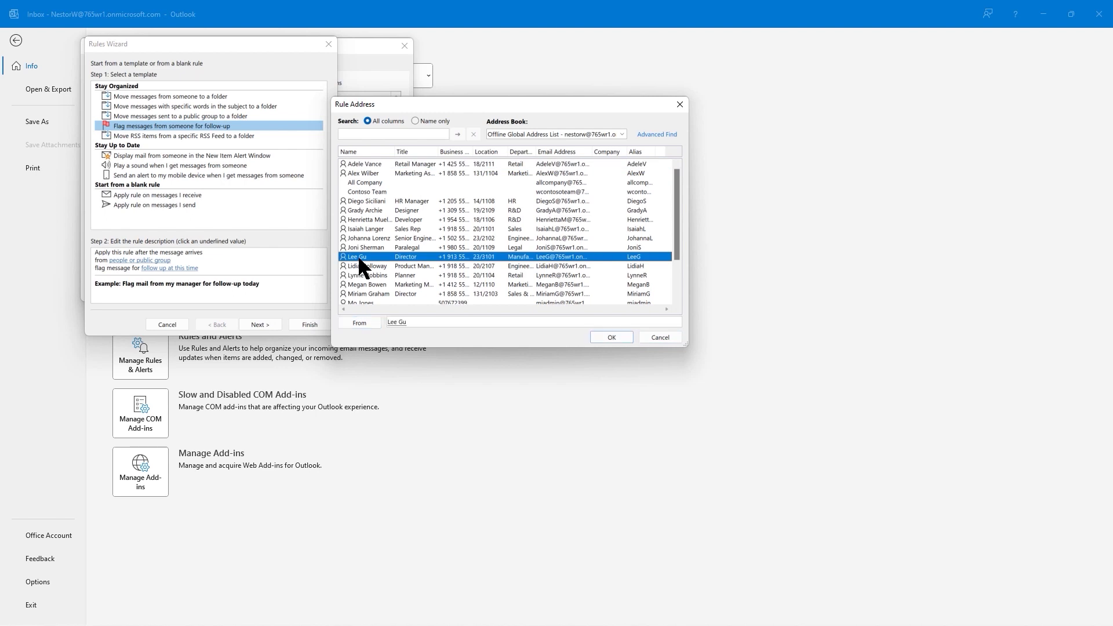
pyautogui.click(613, 337)
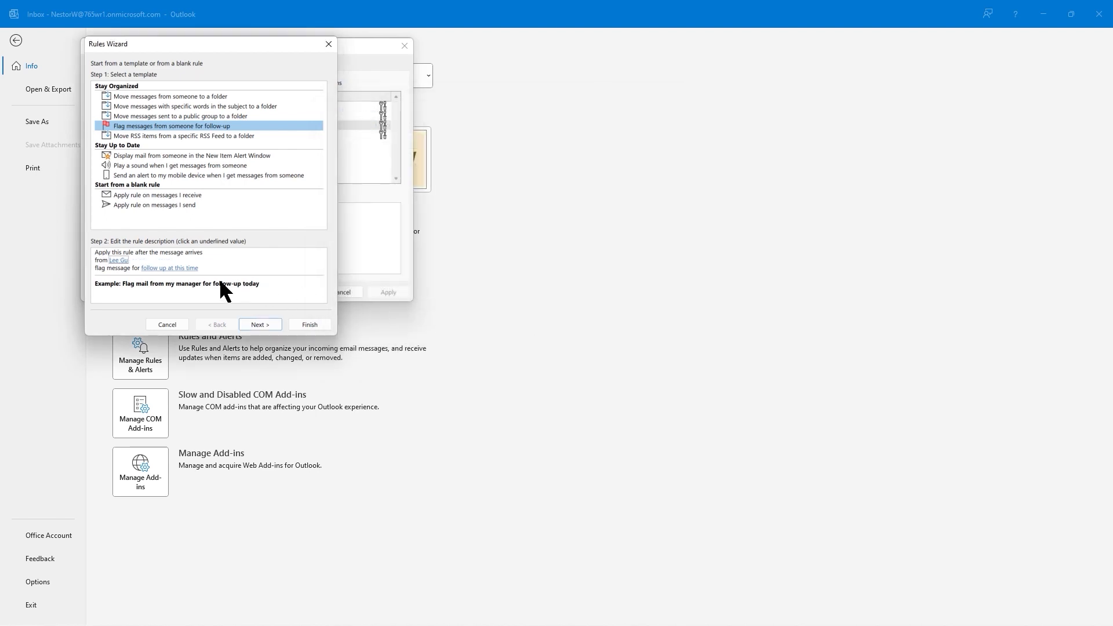
# Set the rule's flag to Follow up for Tomorrow.
pyautogui.click(163, 269)
pyautogui.click(170, 270)
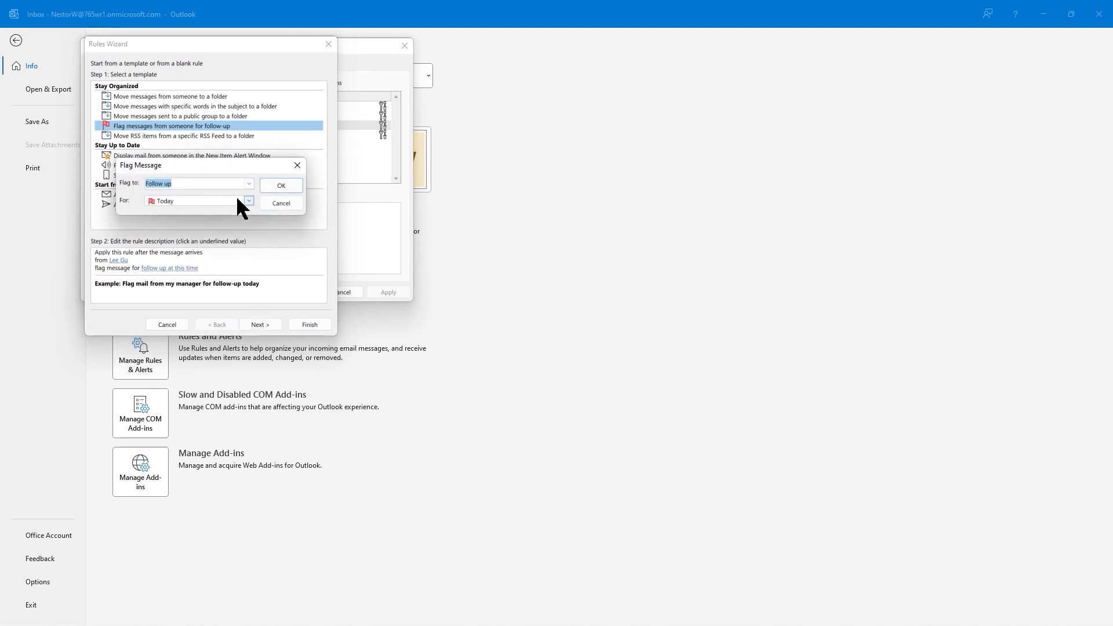
pyautogui.click(248, 200)
pyautogui.click(191, 221)
pyautogui.click(286, 183)
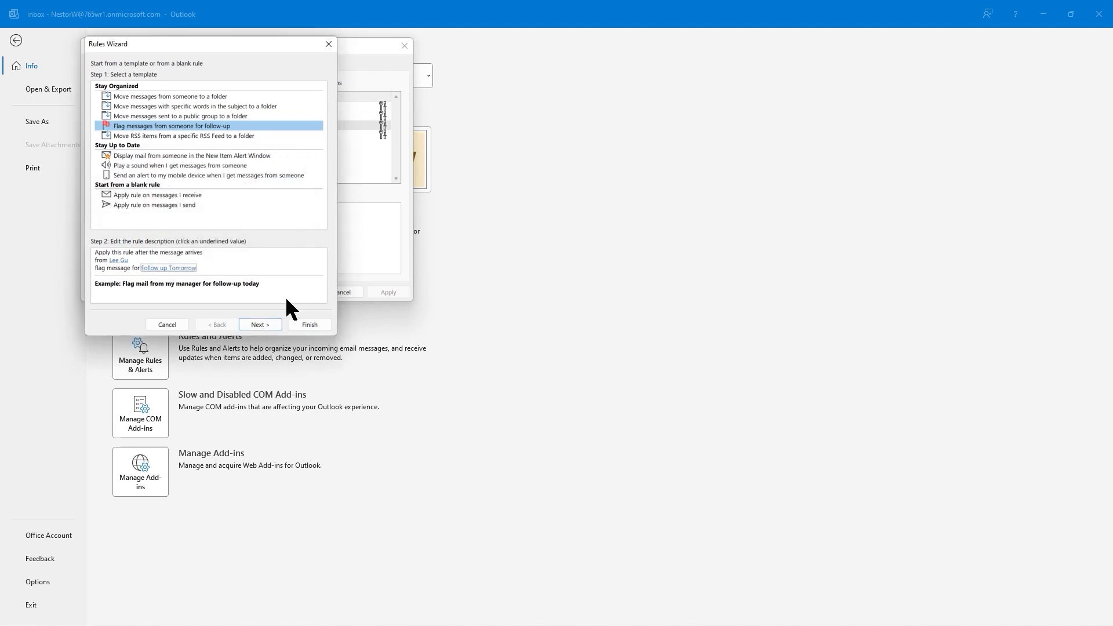
# Keep the rule's existing condition and flag action, finish and apply the rule, and return to the Inbox.
pyautogui.click(260, 324)
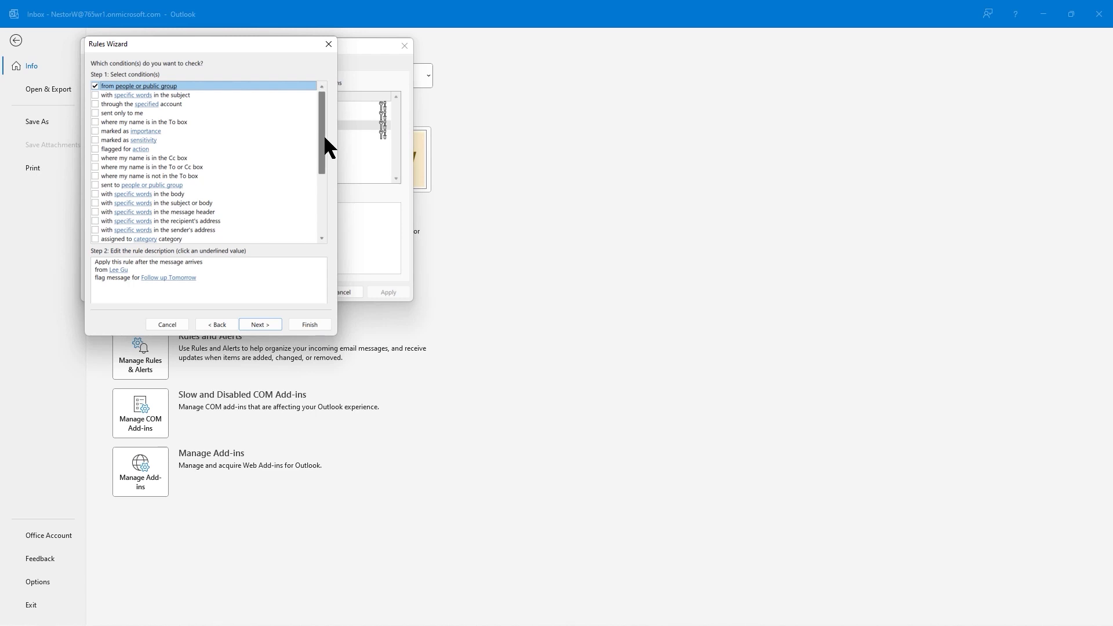
pyautogui.moveTo(324, 135)
pyautogui.mouseDown()
pyautogui.moveTo(328, 207)
pyautogui.moveTo(328, 119)
pyautogui.mouseUp()
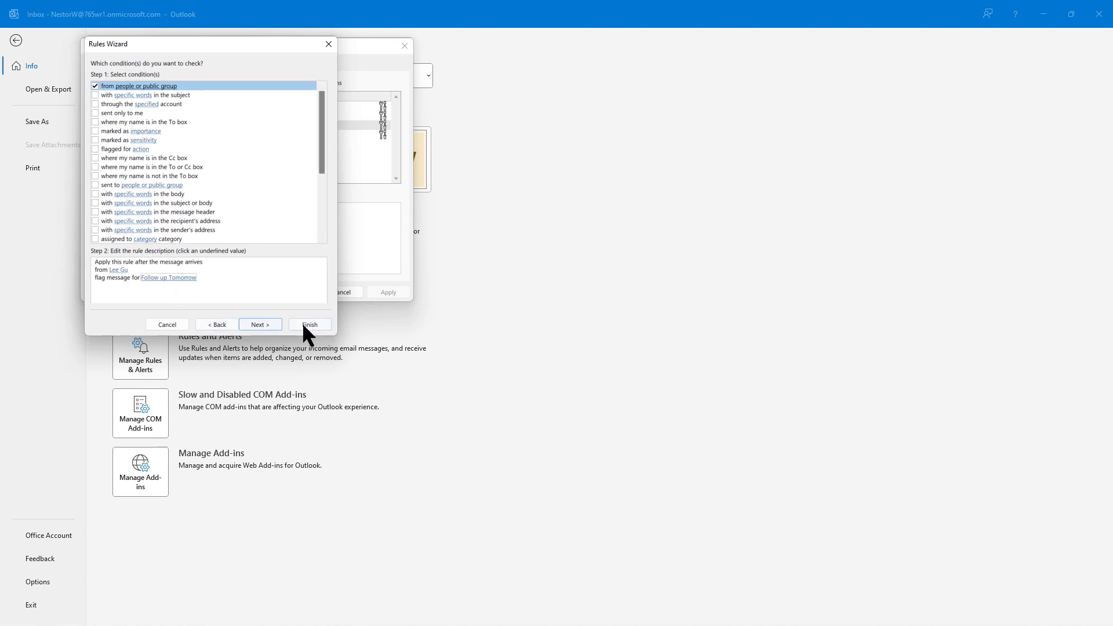
pyautogui.click(259, 321)
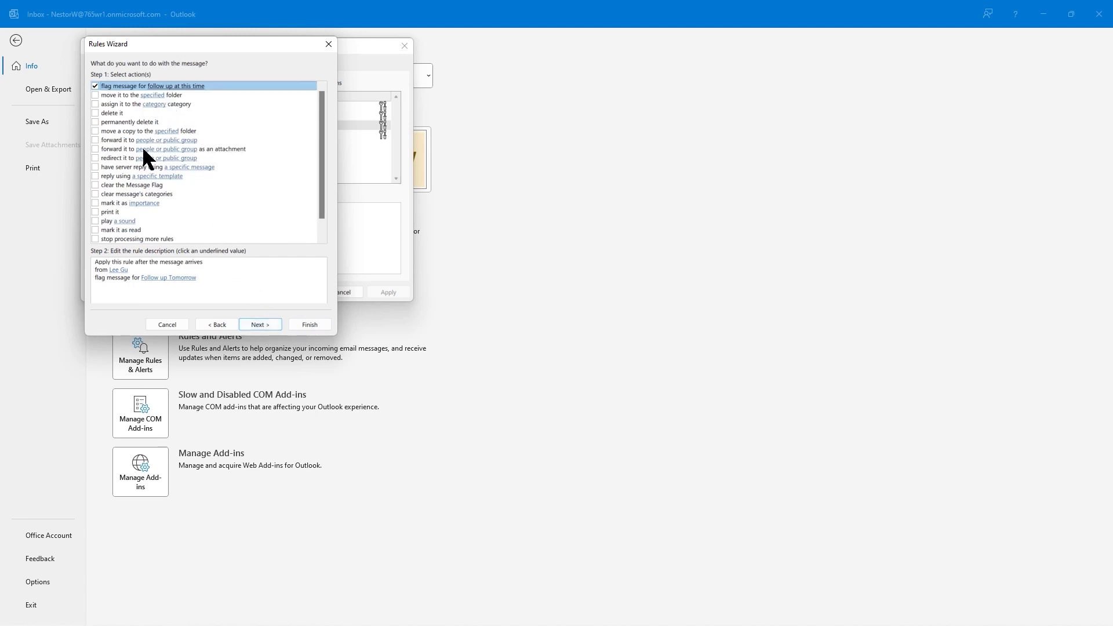
pyautogui.click(309, 326)
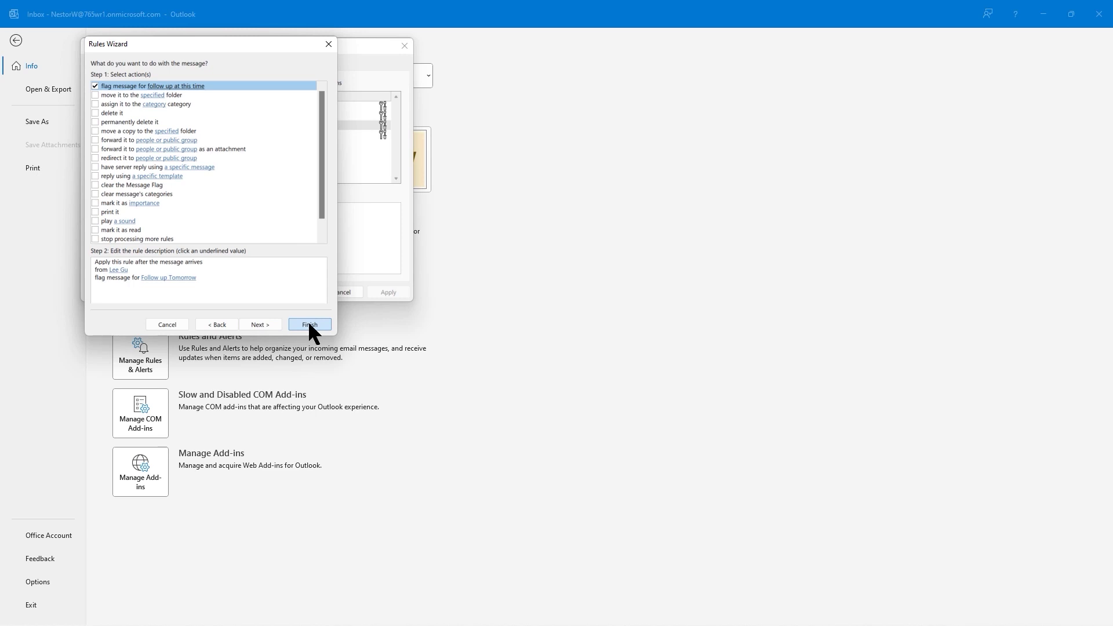
pyautogui.click(560, 351)
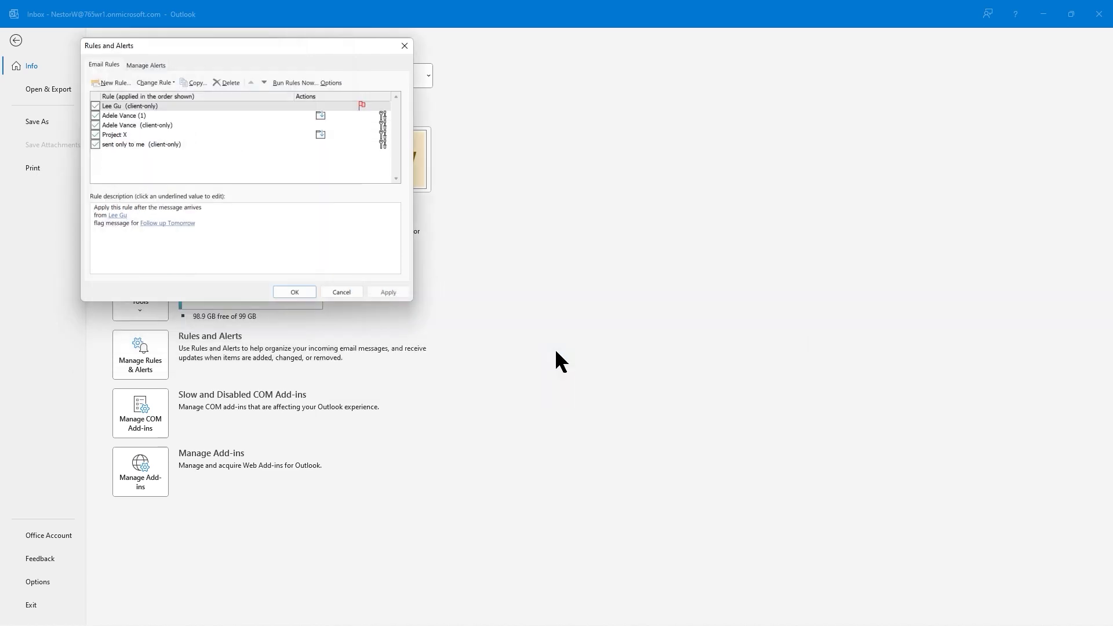
pyautogui.click(372, 292)
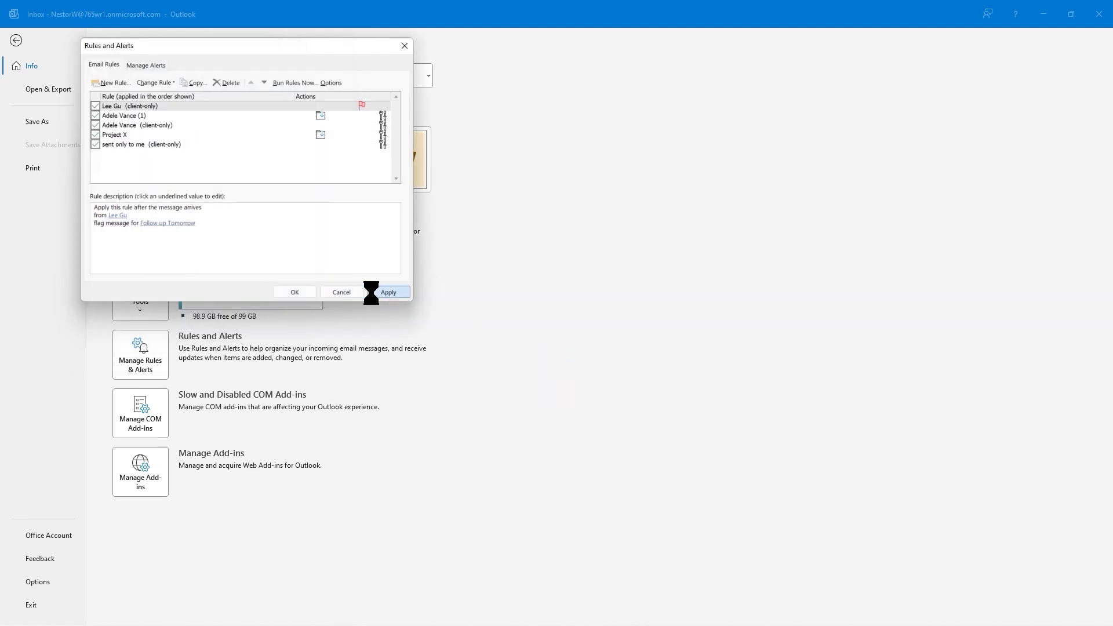
pyautogui.click(292, 291)
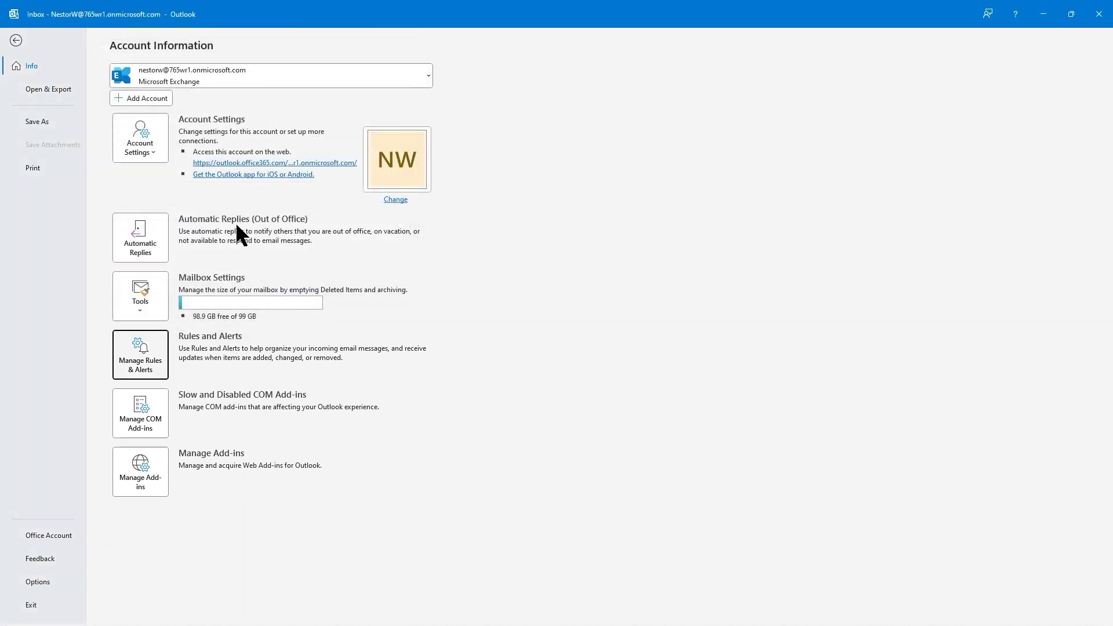
pyautogui.click(15, 41)
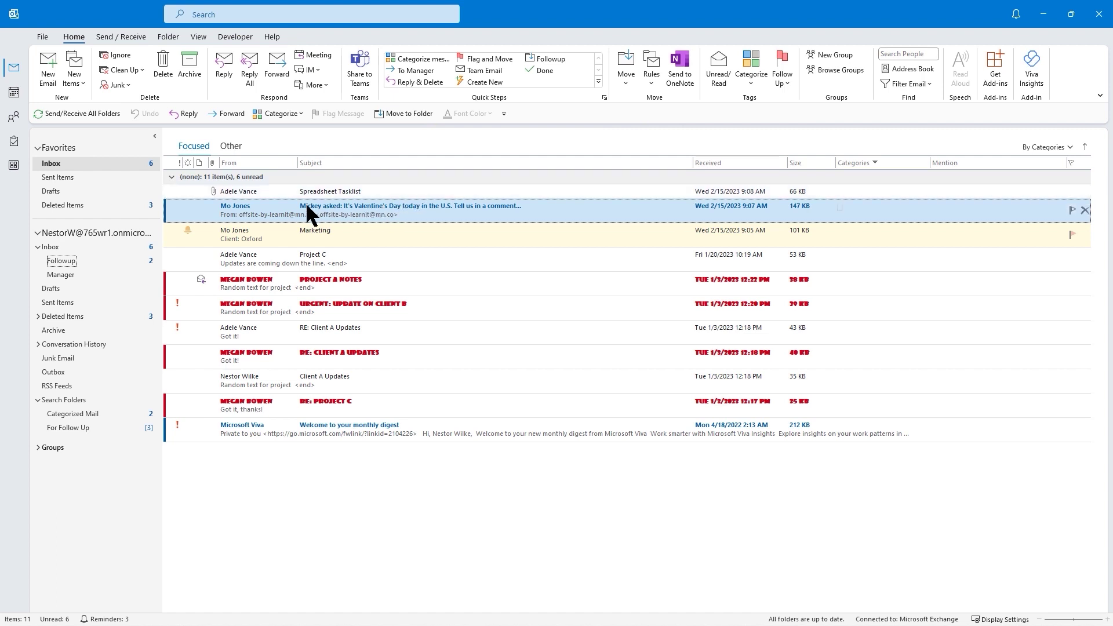
# Create a rule that always moves messages from the Valentine's Day e-mail's sender to the Followup folder, and check that folder.
pyautogui.rightClick(398, 204)
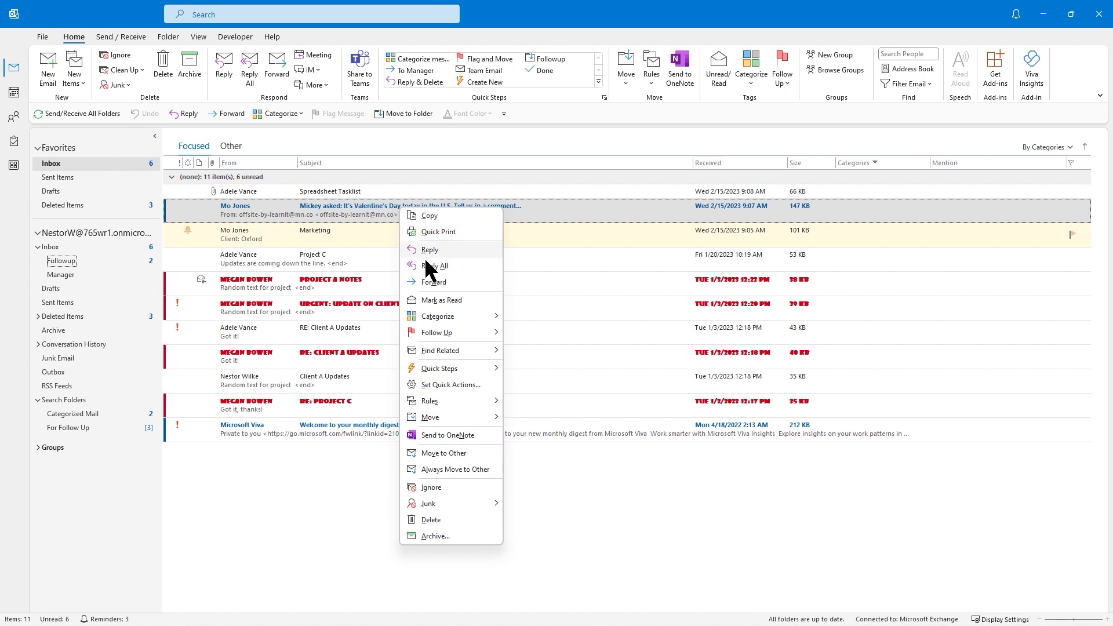
pyautogui.moveTo(458, 399)
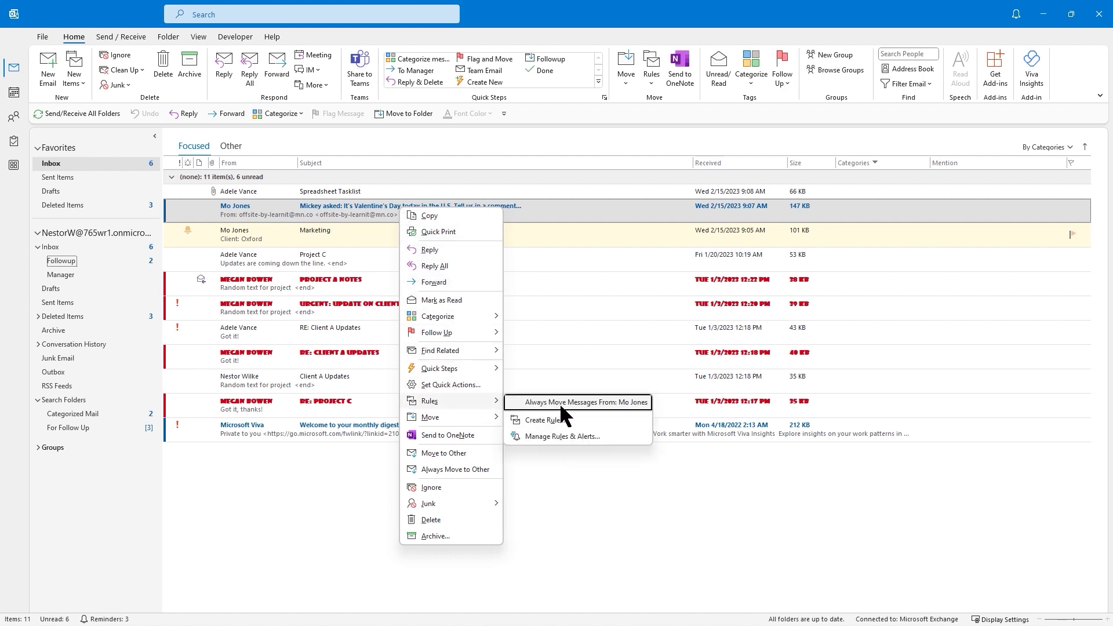
pyautogui.click(595, 401)
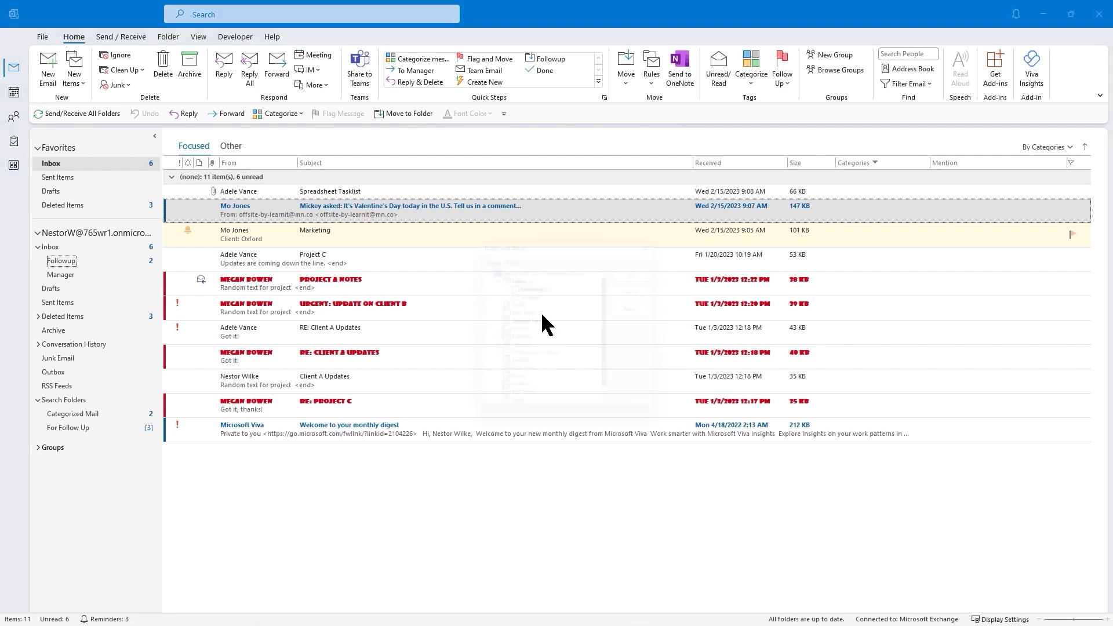
pyautogui.moveTo(525, 223); pyautogui.dragTo(449, 165)
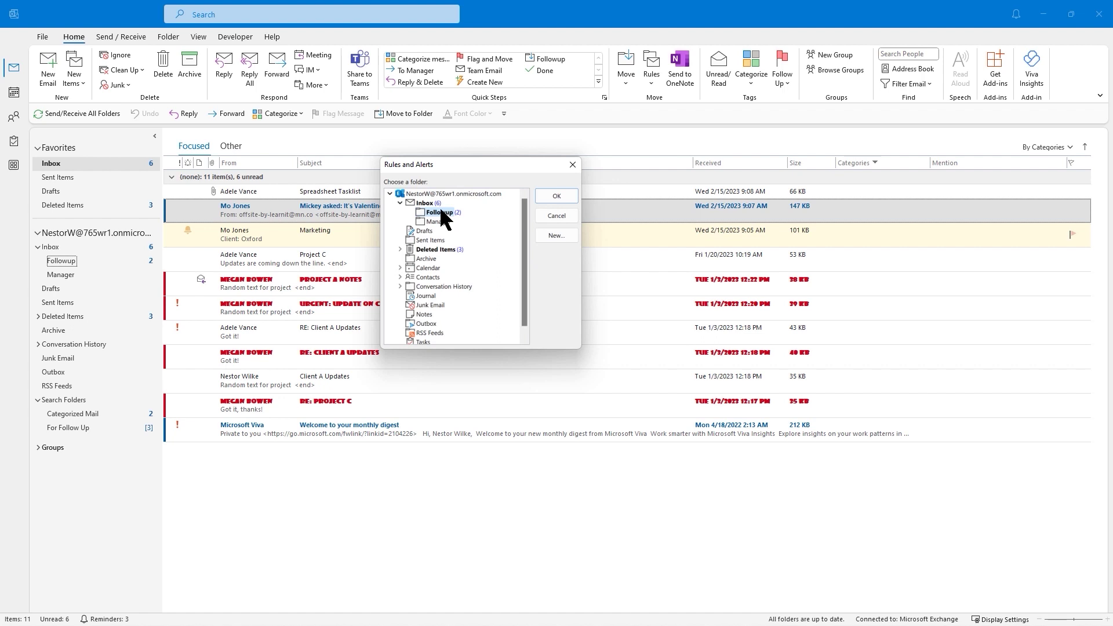
pyautogui.click(556, 196)
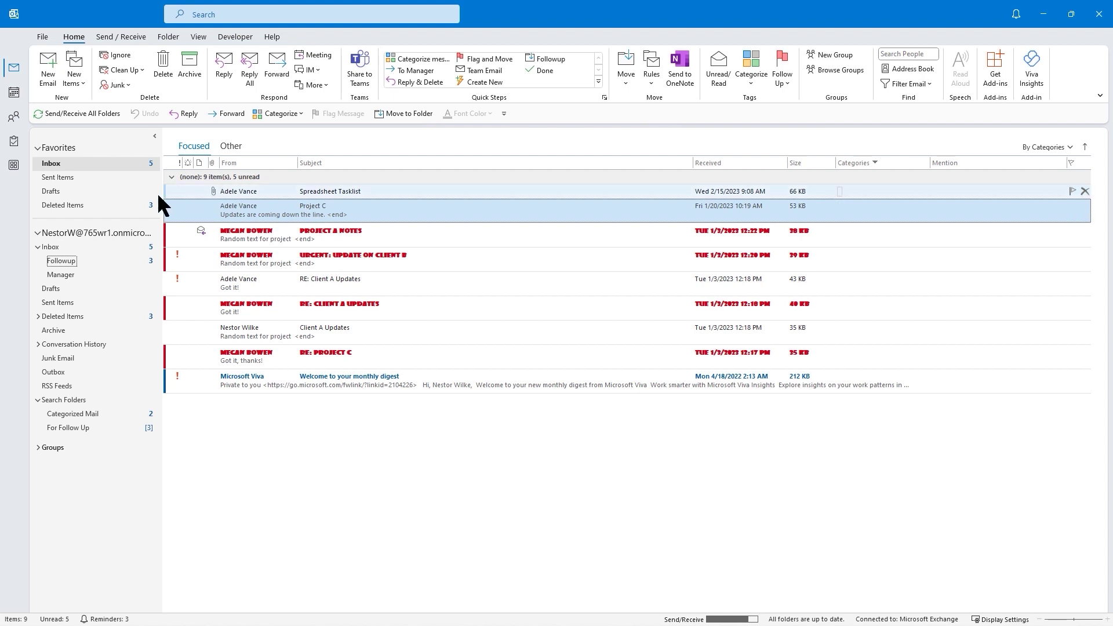
pyautogui.click(61, 261)
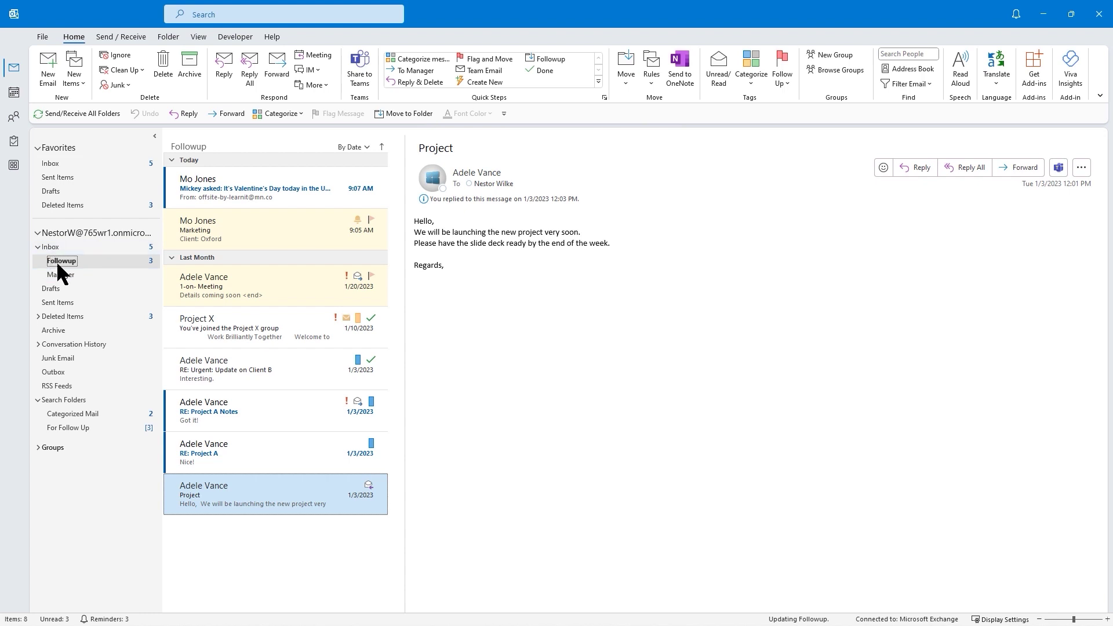
# Start a rule from the Project C message in the Inbox and examine the conditions available in its advanced options.
pyautogui.click(49, 164)
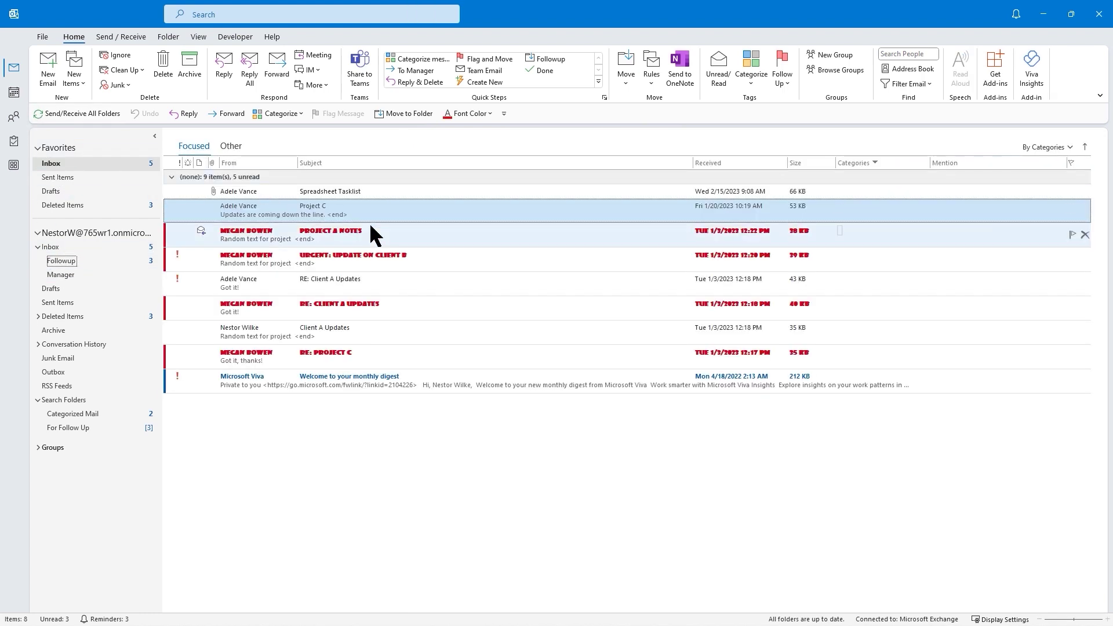
pyautogui.rightClick(406, 207)
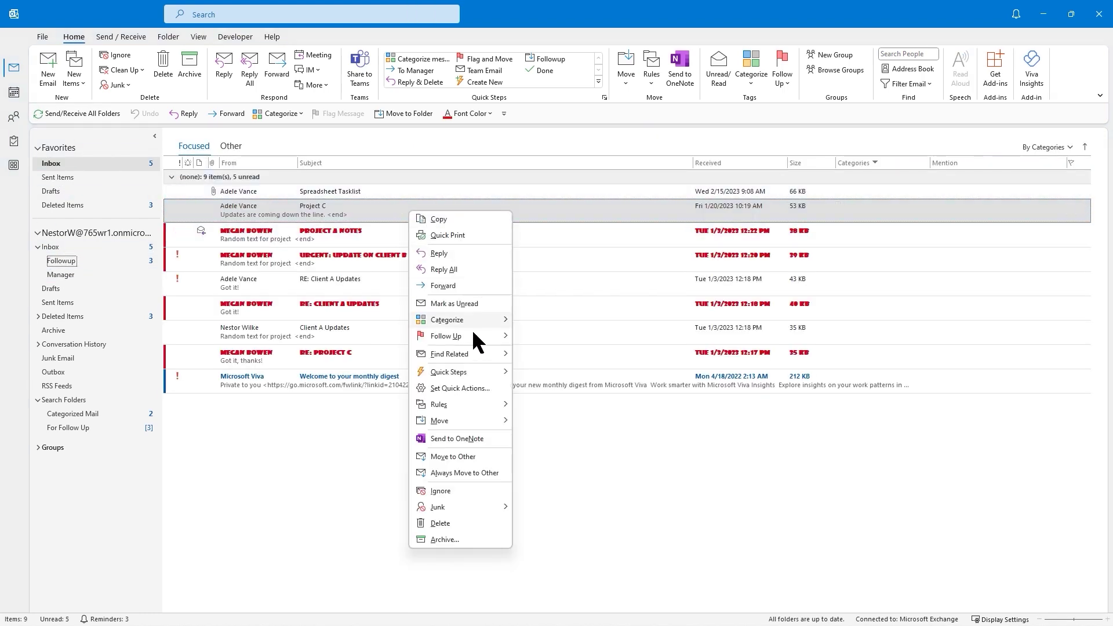
pyautogui.moveTo(505, 406)
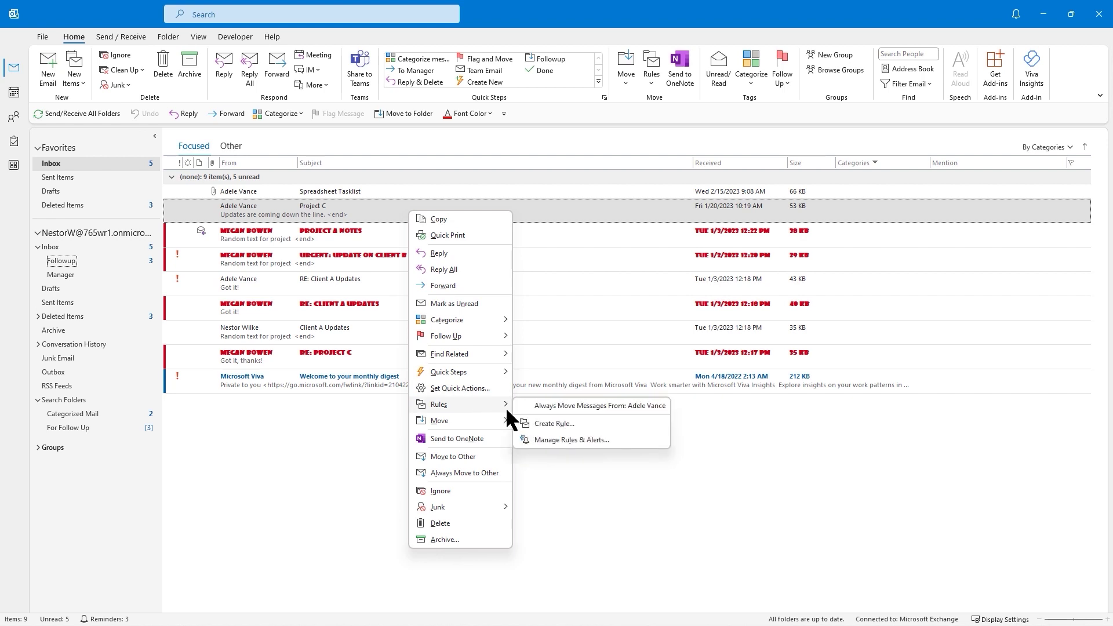
pyautogui.click(551, 423)
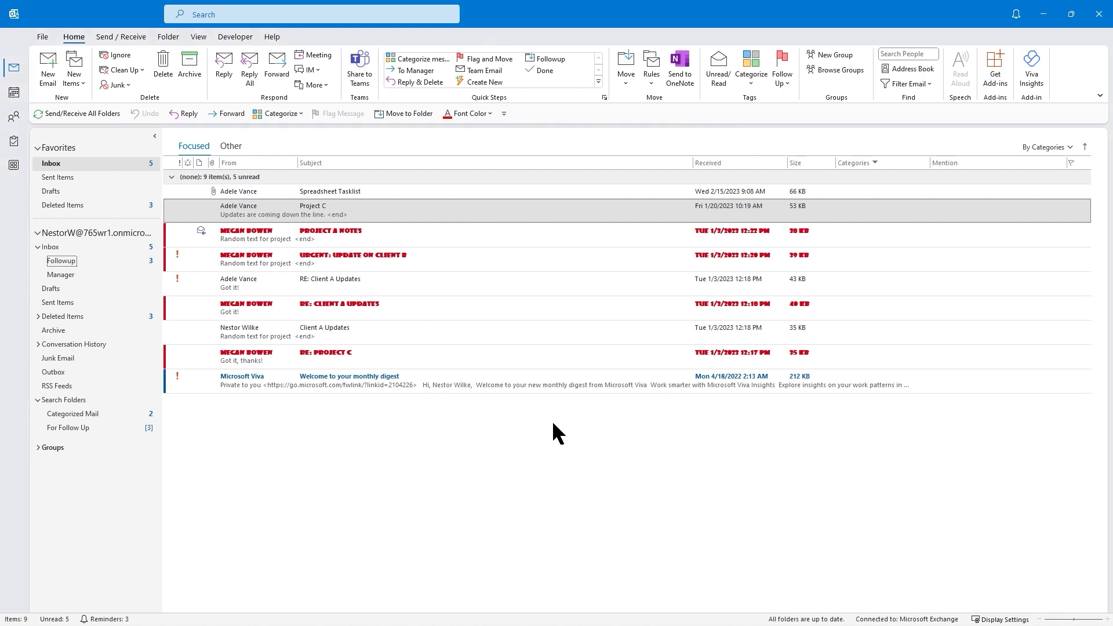
pyautogui.moveTo(535, 232); pyautogui.dragTo(498, 192)
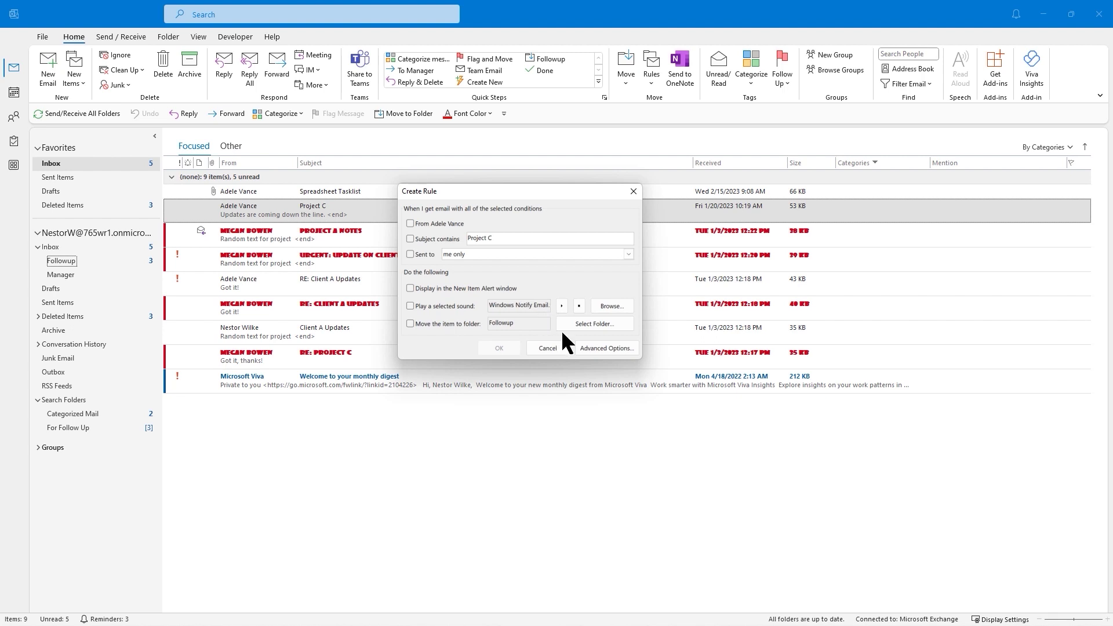
pyautogui.click(607, 355)
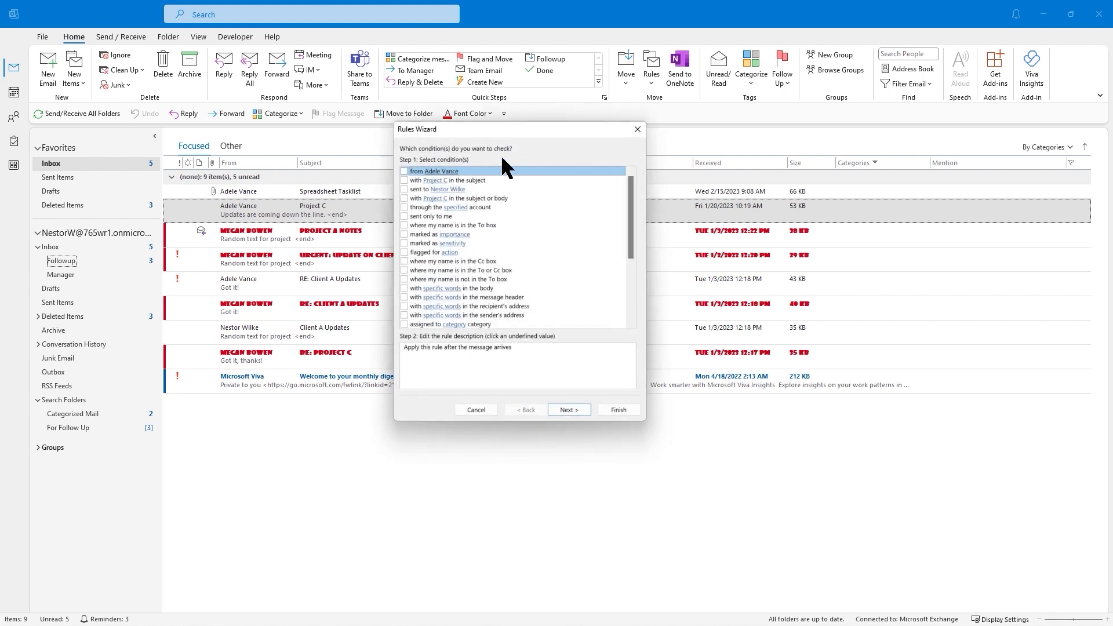
pyautogui.moveTo(498, 132); pyautogui.dragTo(470, 125)
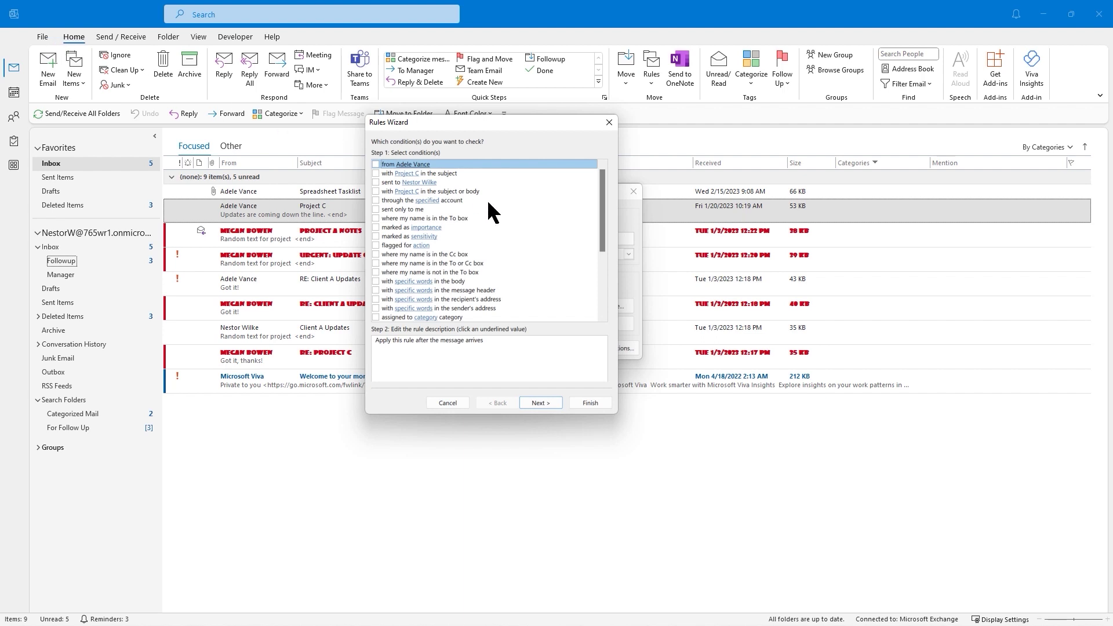
pyautogui.scroll(-5, 547, 242)
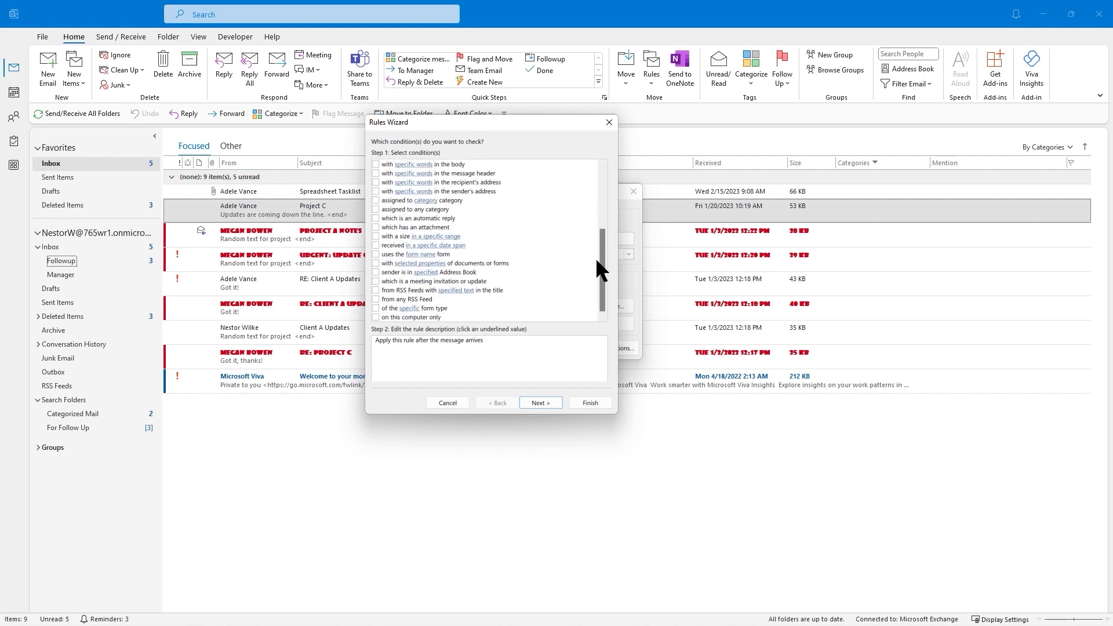
pyautogui.moveTo(605, 256); pyautogui.dragTo(599, 220)
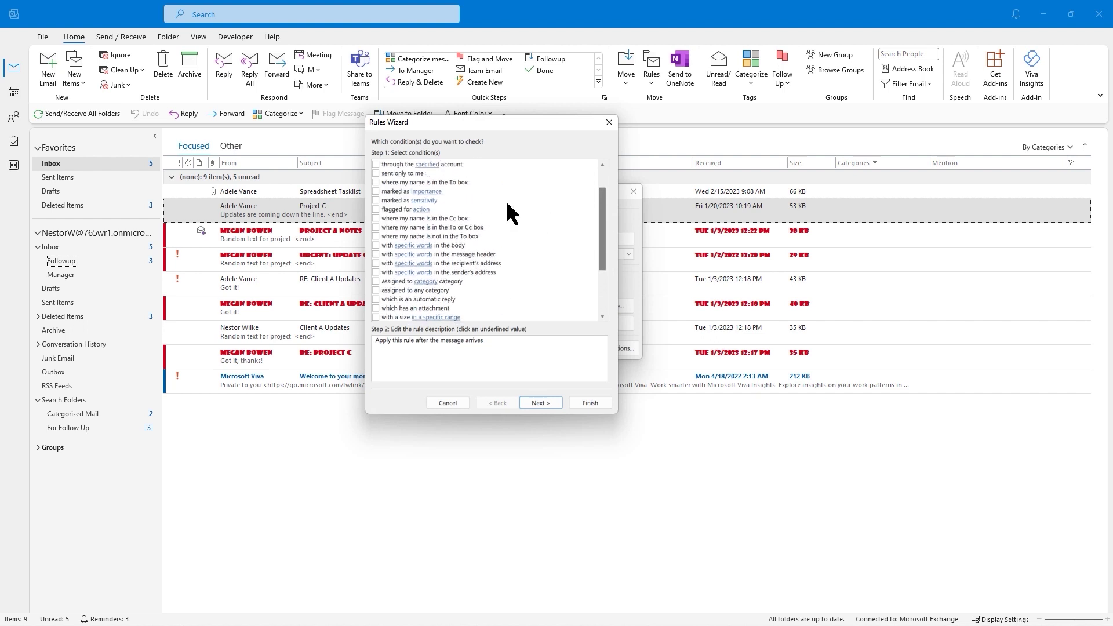
# Try the rule conditions for messages flagged for action and assigned to a category, and discard the rule.
pyautogui.click(378, 209)
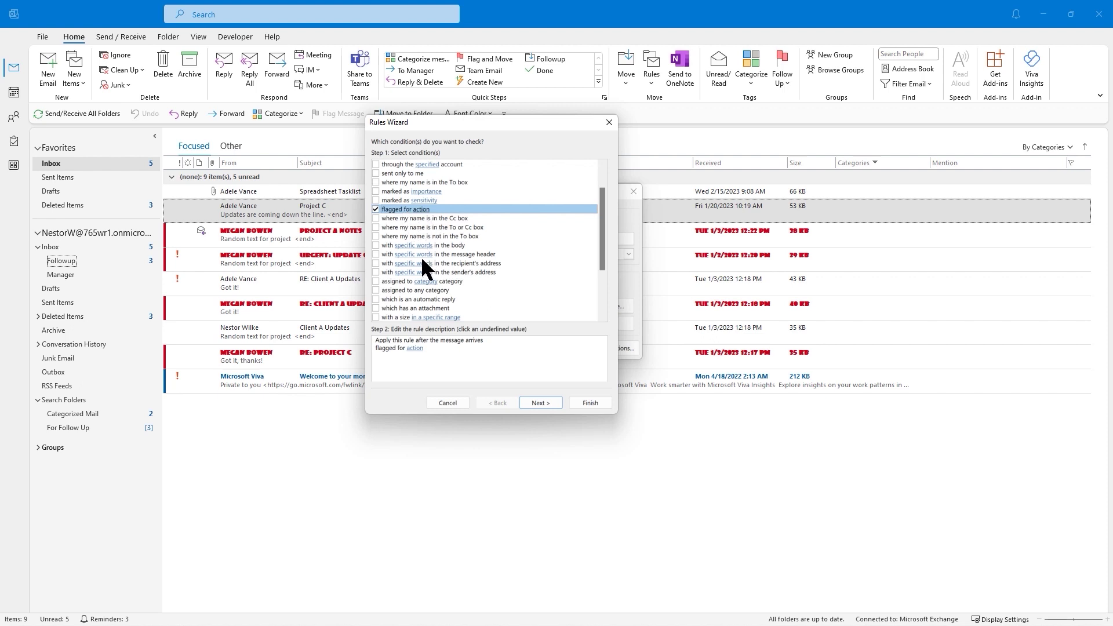
pyautogui.click(376, 282)
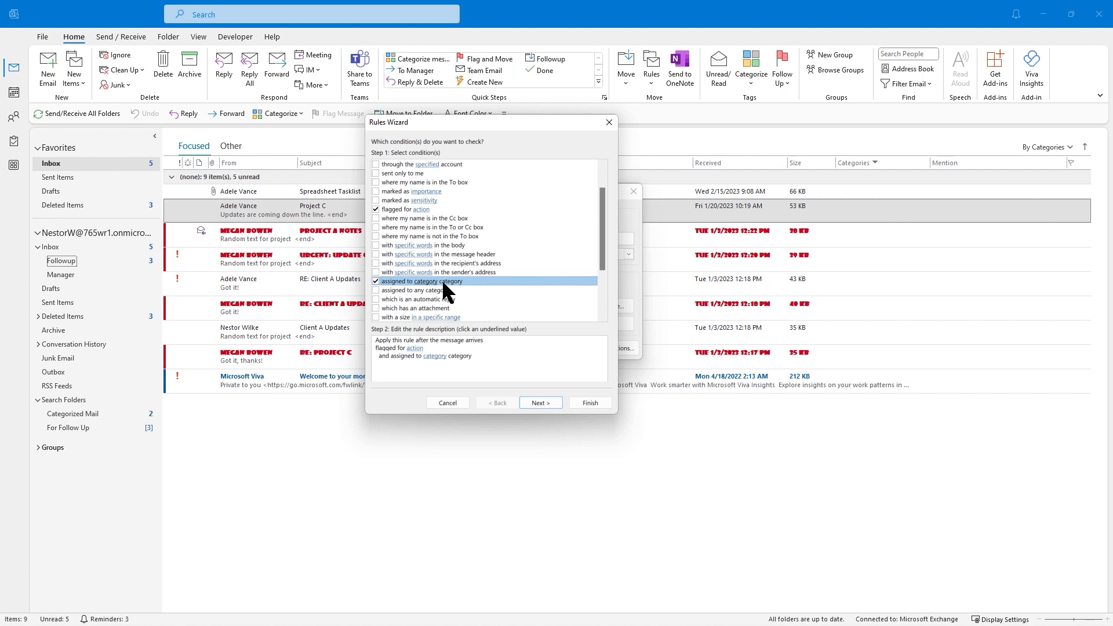
pyautogui.click(449, 402)
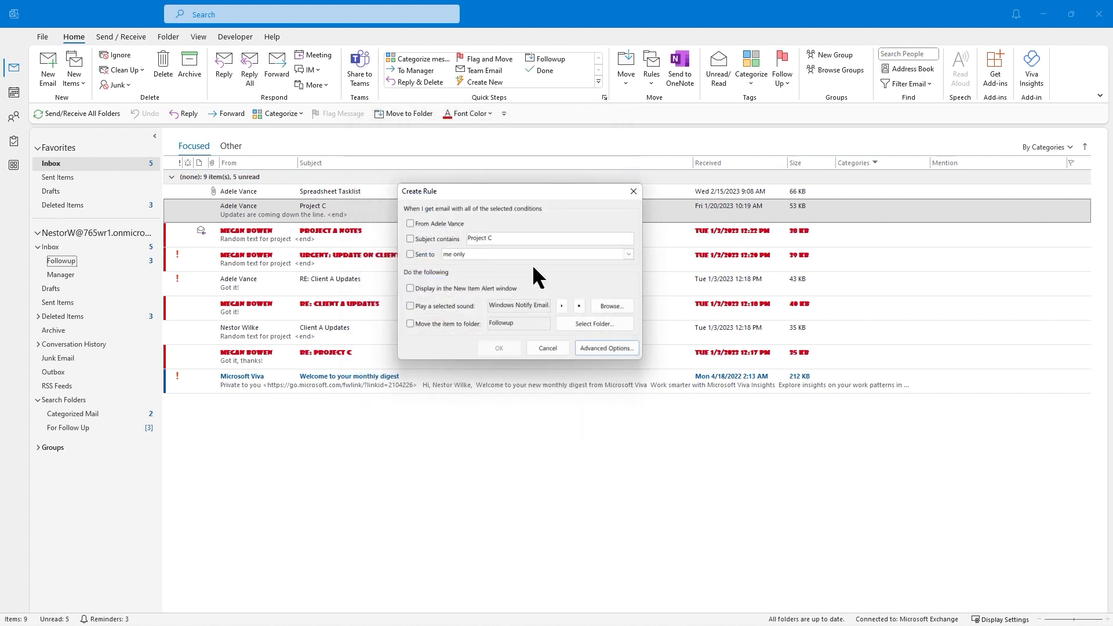
pyautogui.click(547, 347)
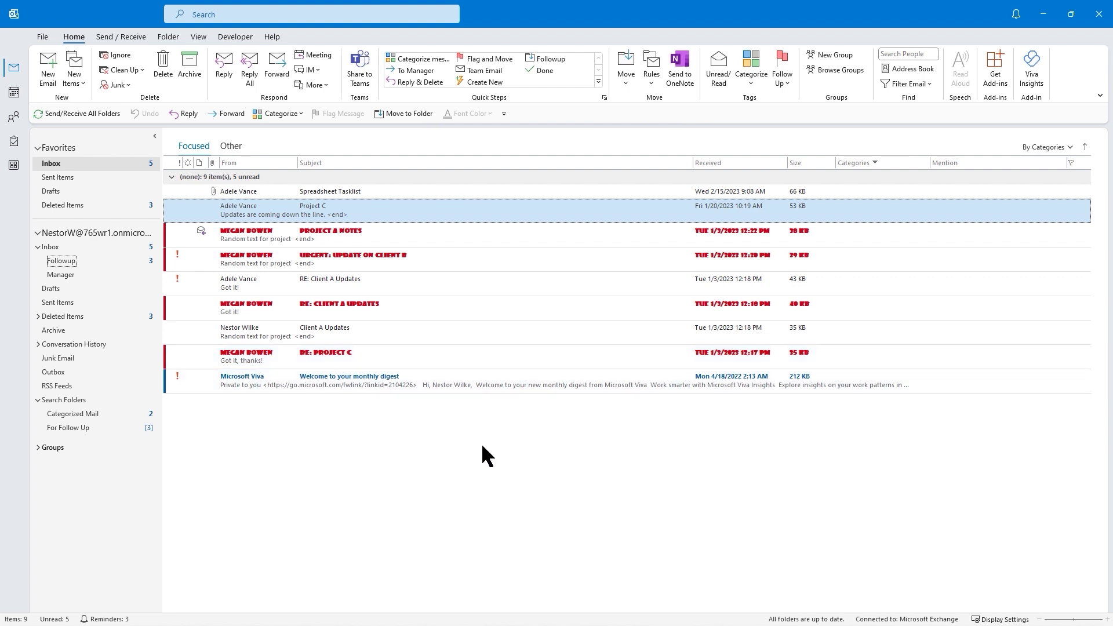